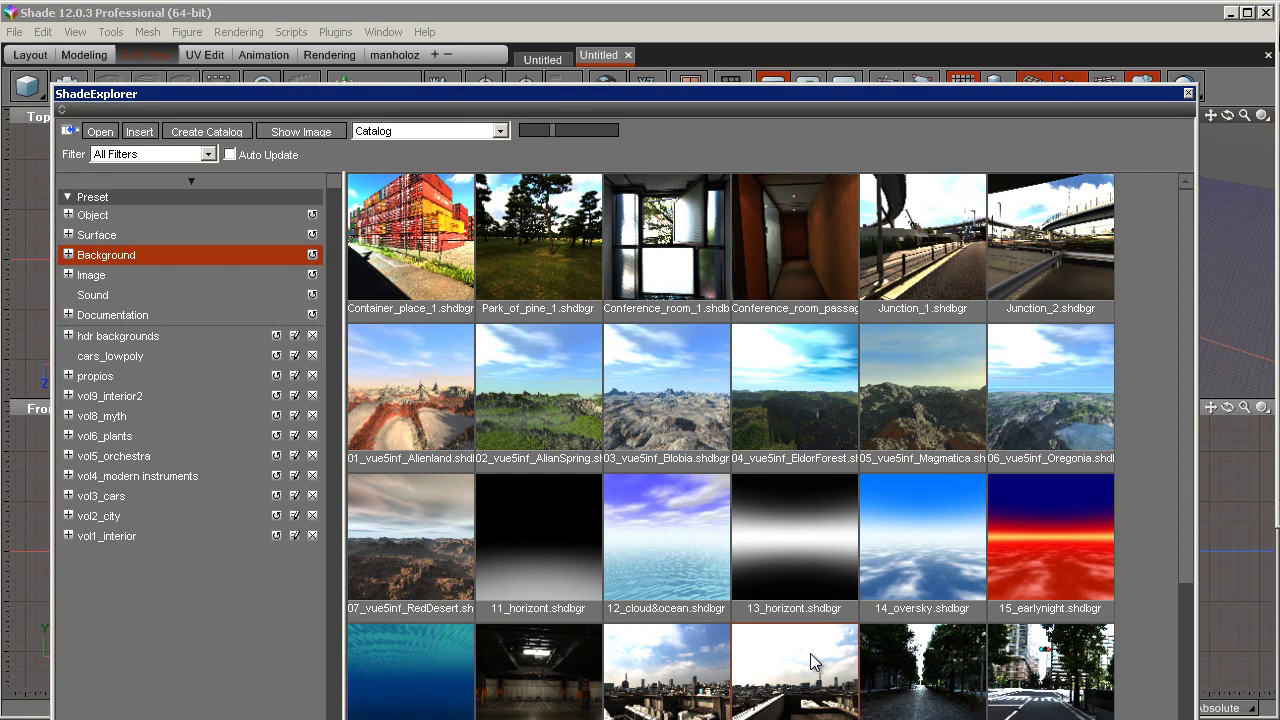
Apply the Rooftop_2.shdbgr preset background to the scene and show it in the background settings.
{"action": "left_click_drag", "start_coordinate": [810, 99], "coordinate": [818, 35]}
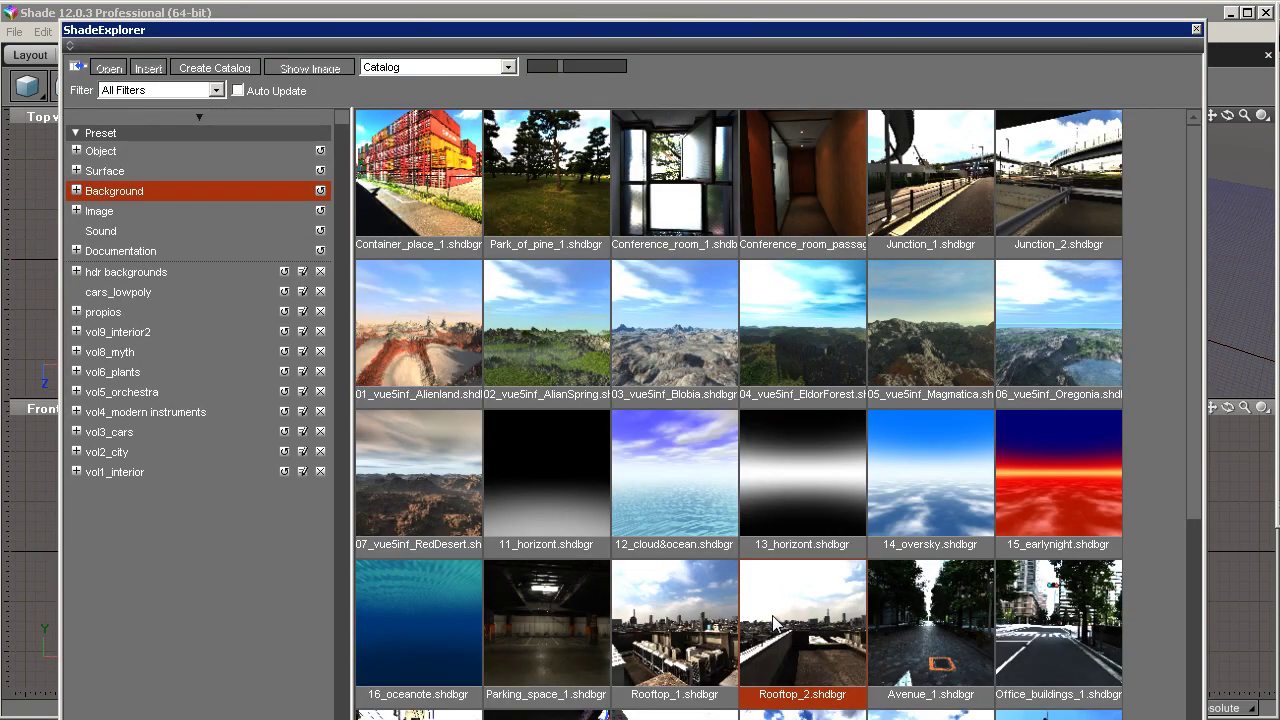
{"action": "left_click", "coordinate": [1197, 31]}
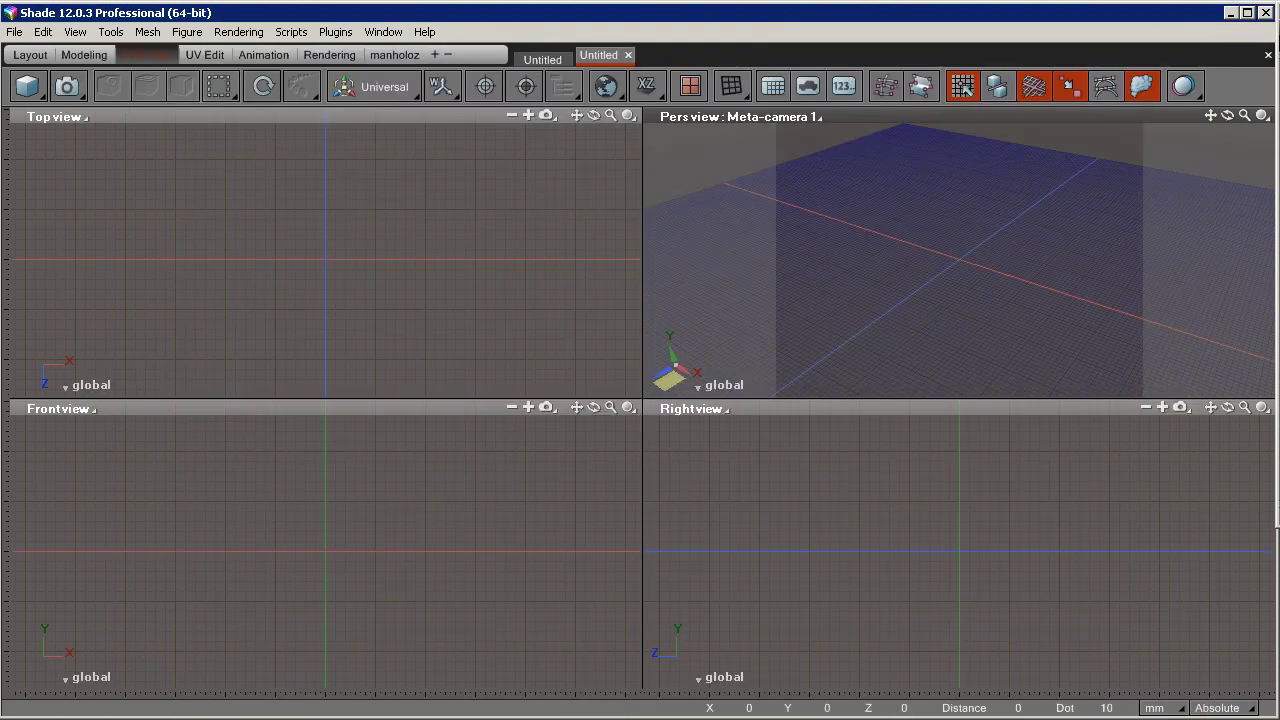
{"action": "left_click_drag", "start_coordinate": [1279, 10], "coordinate": [680, 54]}
{"action": "left_click", "coordinate": [765, 97]}
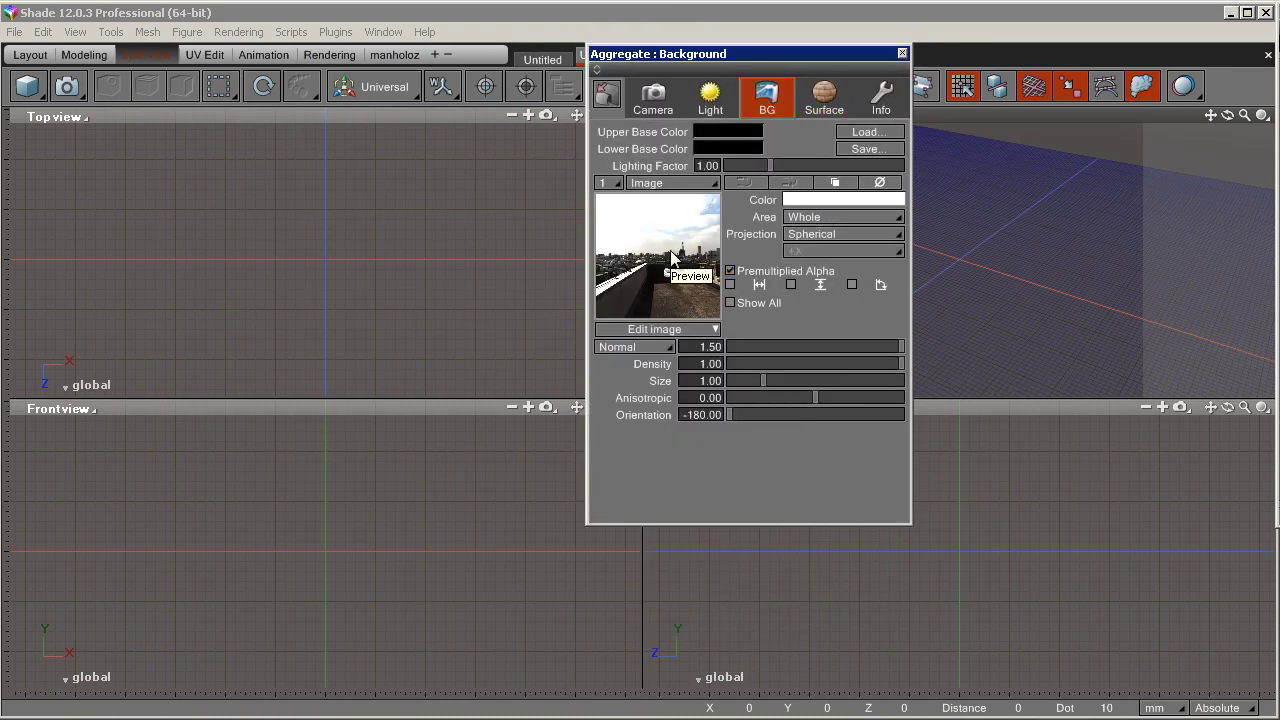
Show the distant light settings, turn on preview rendering in the perspective view, and close the settings window.
{"action": "left_click", "coordinate": [710, 97]}
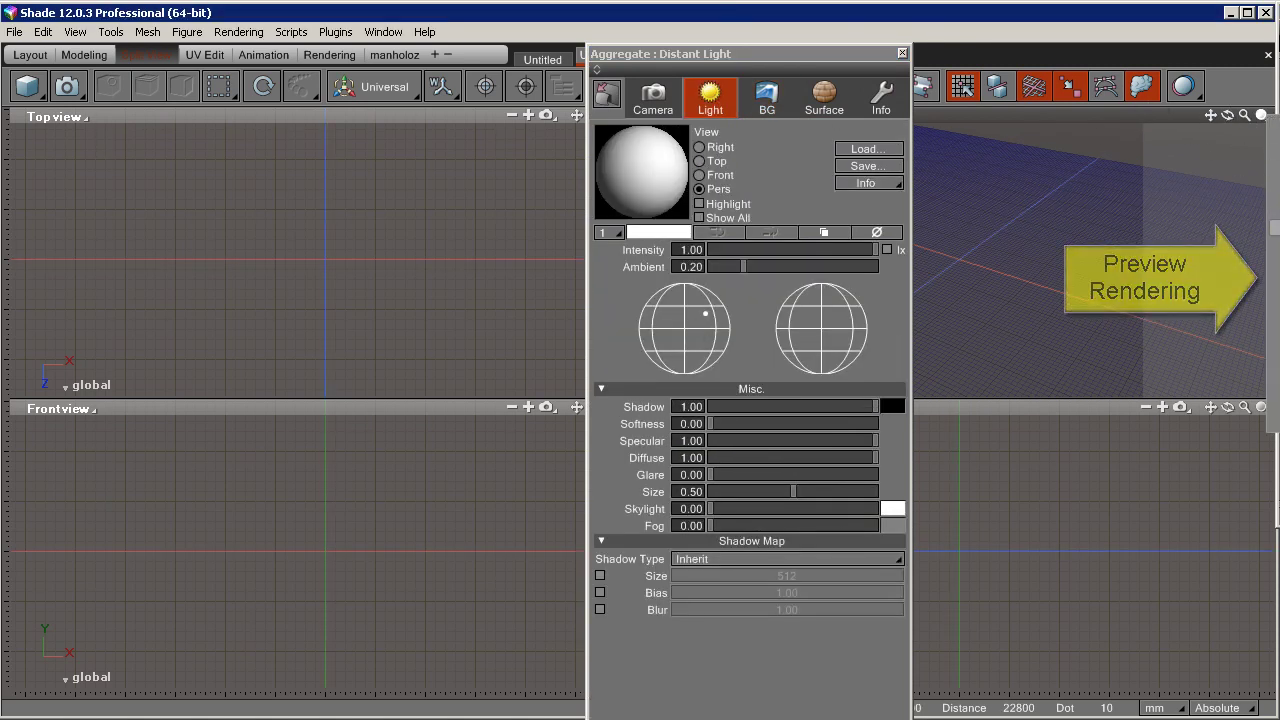
{"action": "left_click", "coordinate": [1275, 210]}
{"action": "left_click_drag", "start_coordinate": [794, 54], "coordinate": [841, 231]}
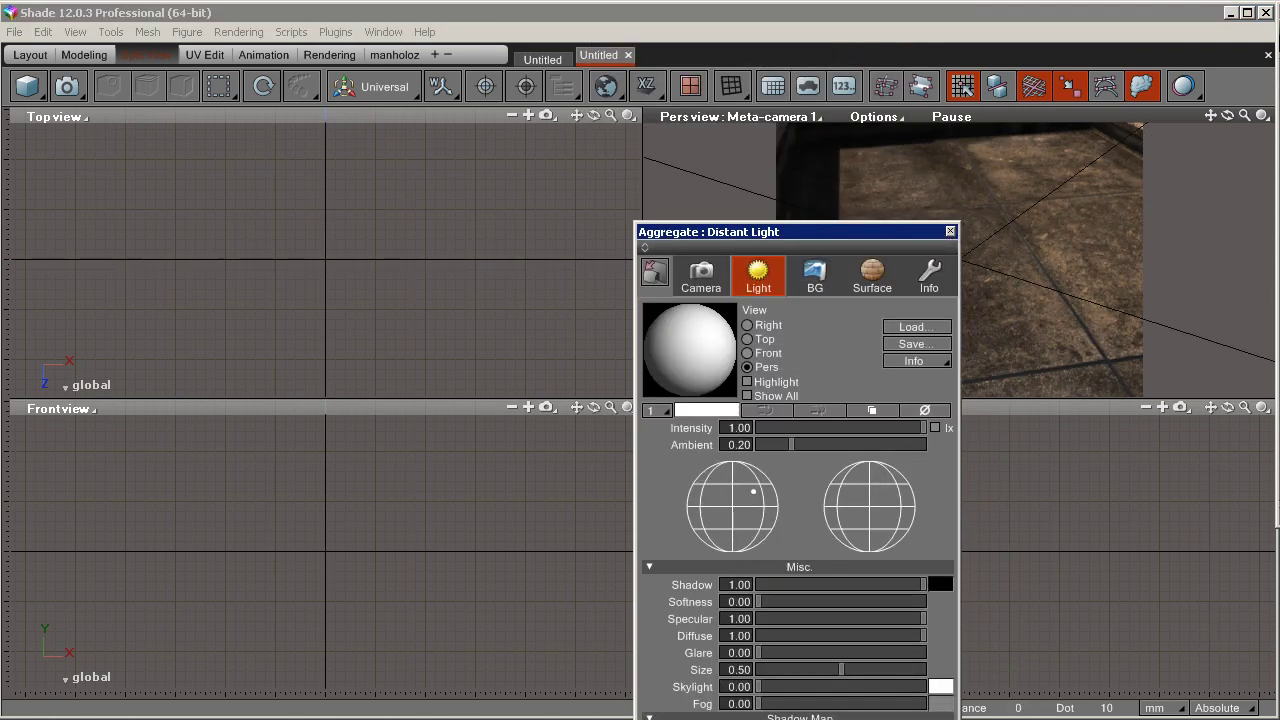
{"action": "left_click", "coordinate": [950, 231]}
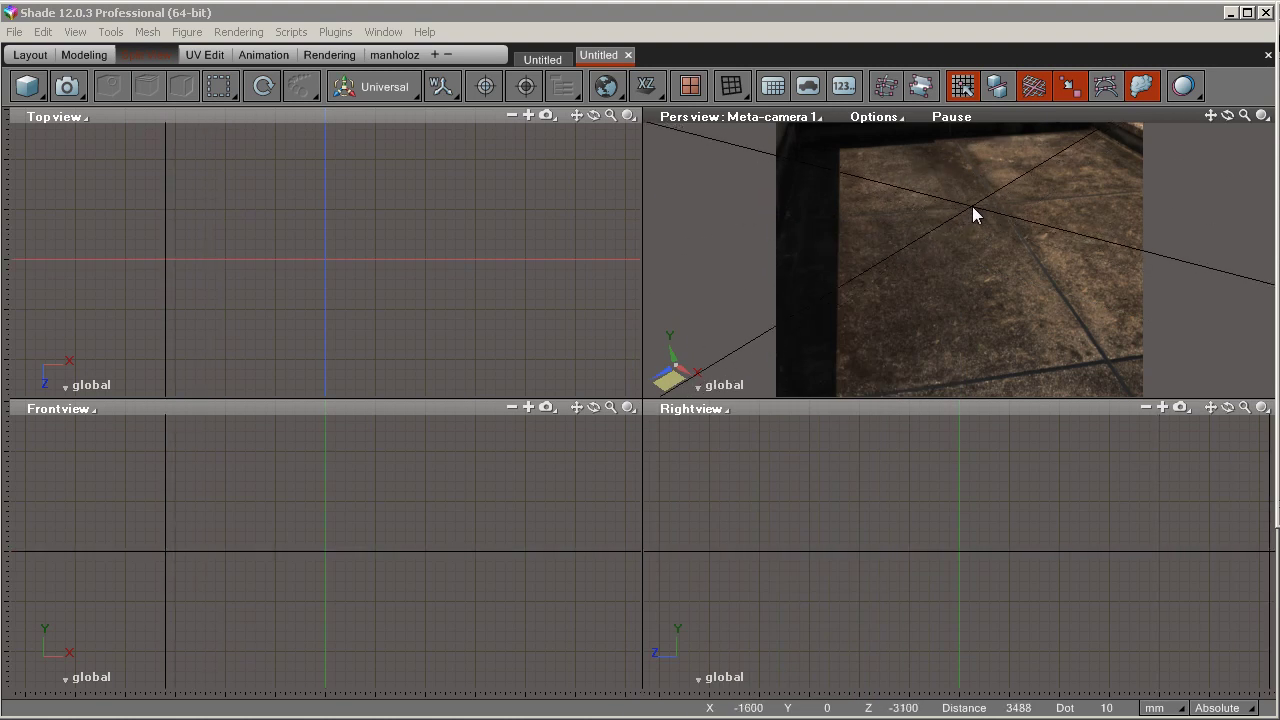
Lower the background layer's Normal value to 0.34 and orbit the perspective camera until the sun is centred in the view.
{"action": "left_click_drag", "start_coordinate": [978, 198], "coordinate": [1036, 287]}
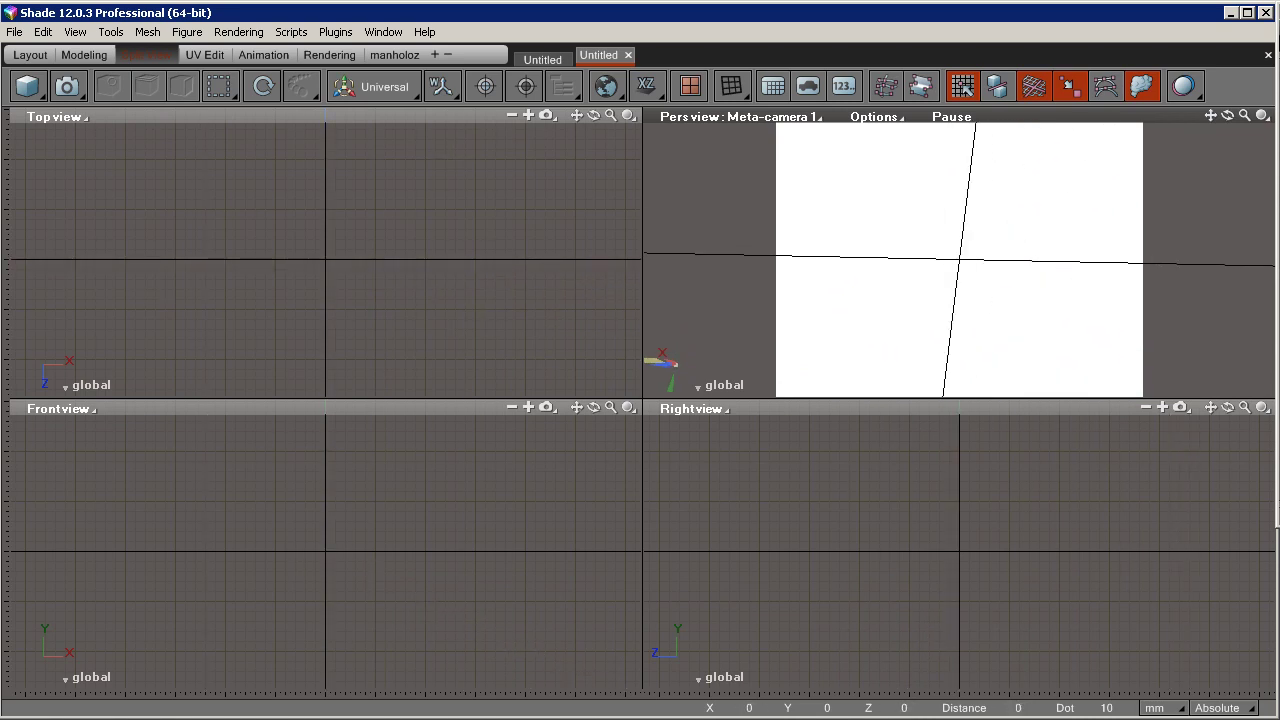
{"action": "left_click_drag", "start_coordinate": [1279, 40], "coordinate": [468, 89]}
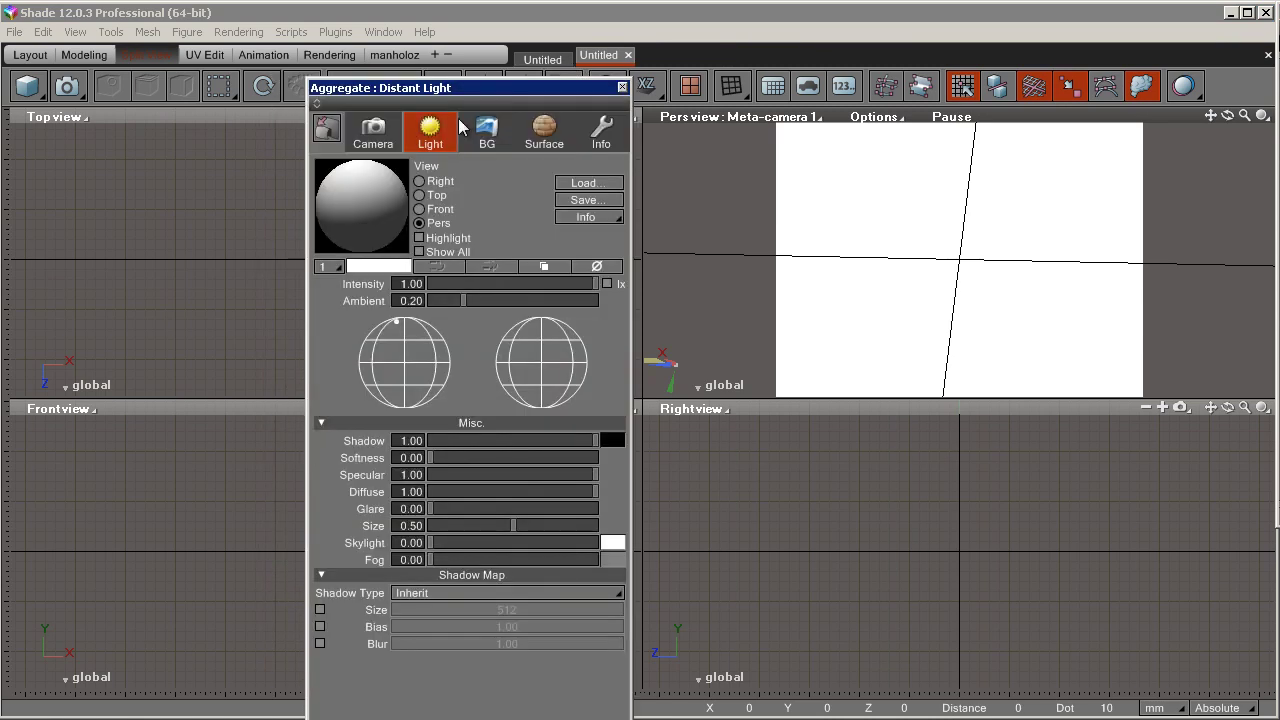
{"action": "left_click", "coordinate": [487, 136]}
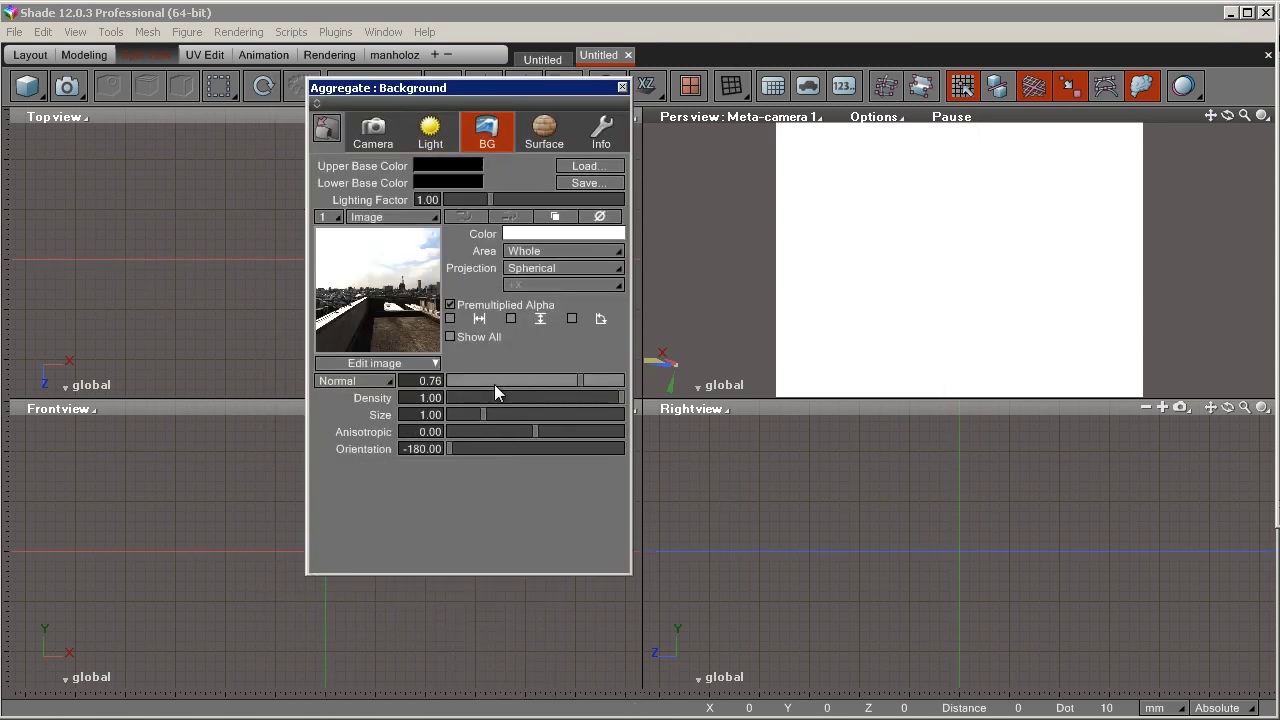
{"action": "mouse_move", "coordinate": [495, 390]}
{"action": "left_mouse_down"}
{"action": "mouse_move", "coordinate": [463, 393]}
{"action": "mouse_move", "coordinate": [506, 383]}
{"action": "left_mouse_up"}
{"action": "left_click", "coordinate": [546, 383]}
{"action": "left_click_drag", "start_coordinate": [1000, 251], "coordinate": [1029, 243]}
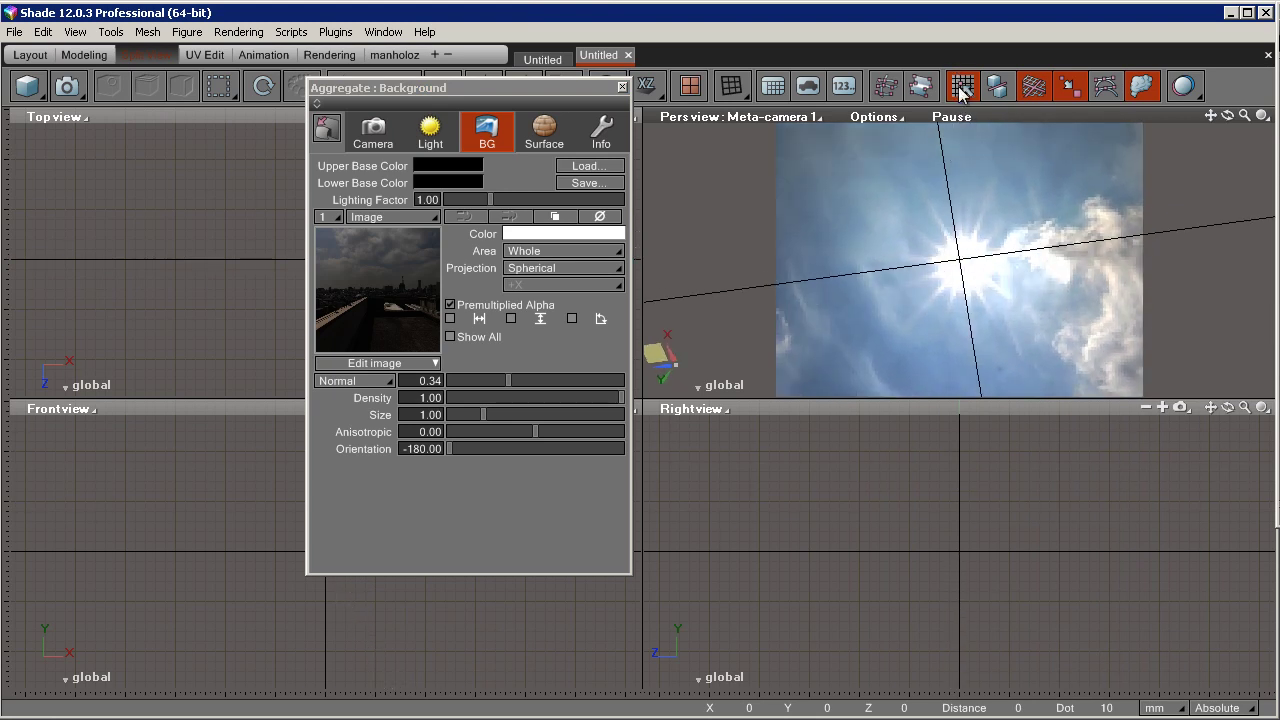
{"action": "left_click_drag", "start_coordinate": [1010, 170], "coordinate": [1006, 169]}
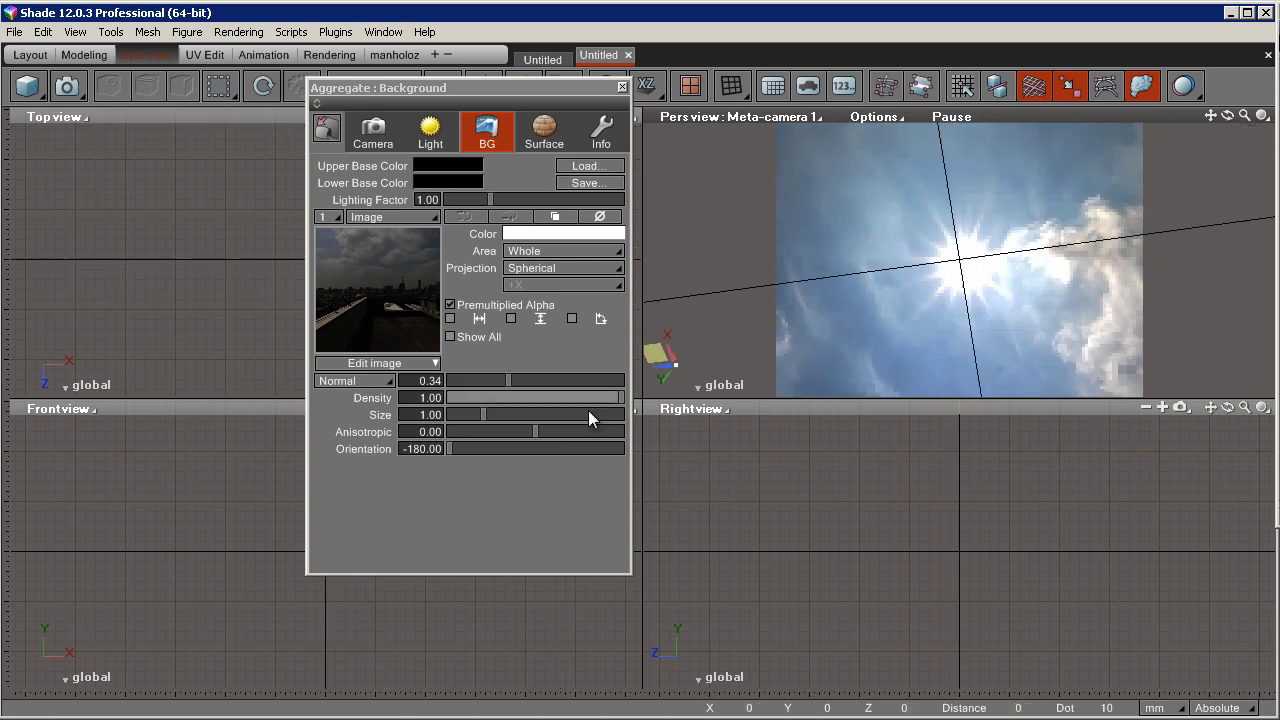
Set the distant light's ambient to 0.00 and aim the light at the centre of the rear hemisphere to match the sun.
{"action": "left_click", "coordinate": [430, 148]}
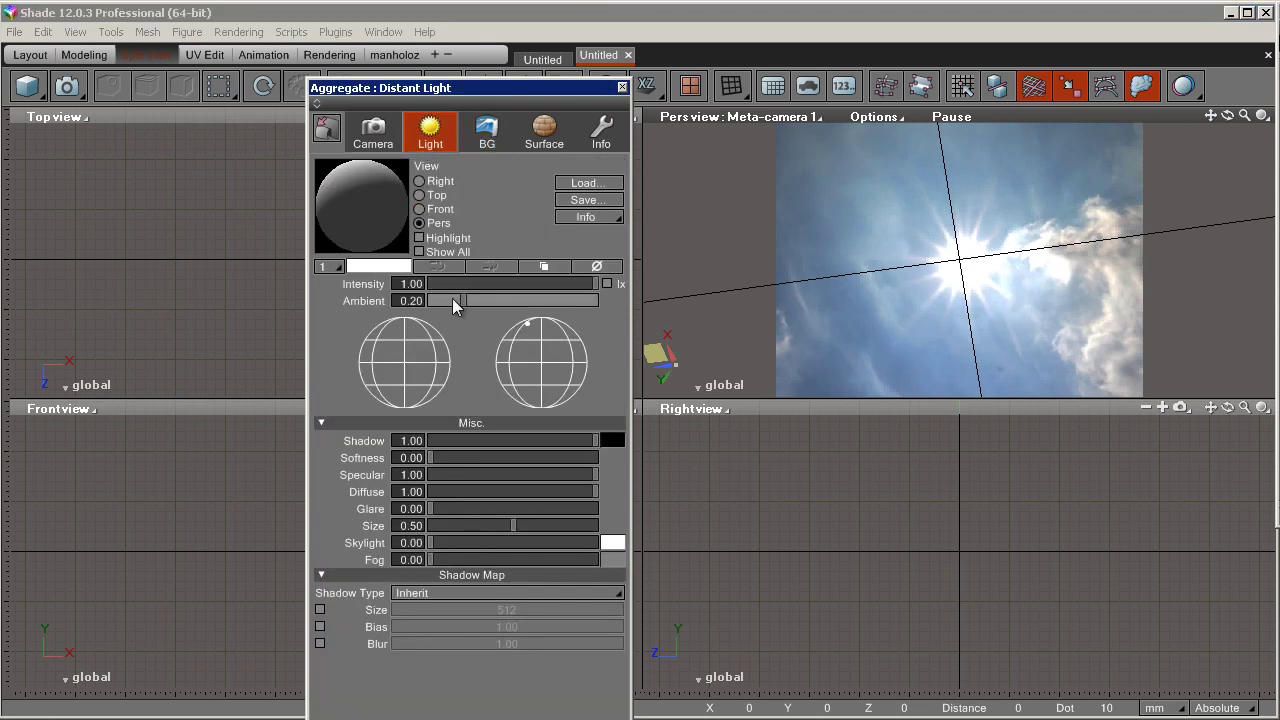
{"action": "left_click_drag", "start_coordinate": [427, 307], "coordinate": [423, 303]}
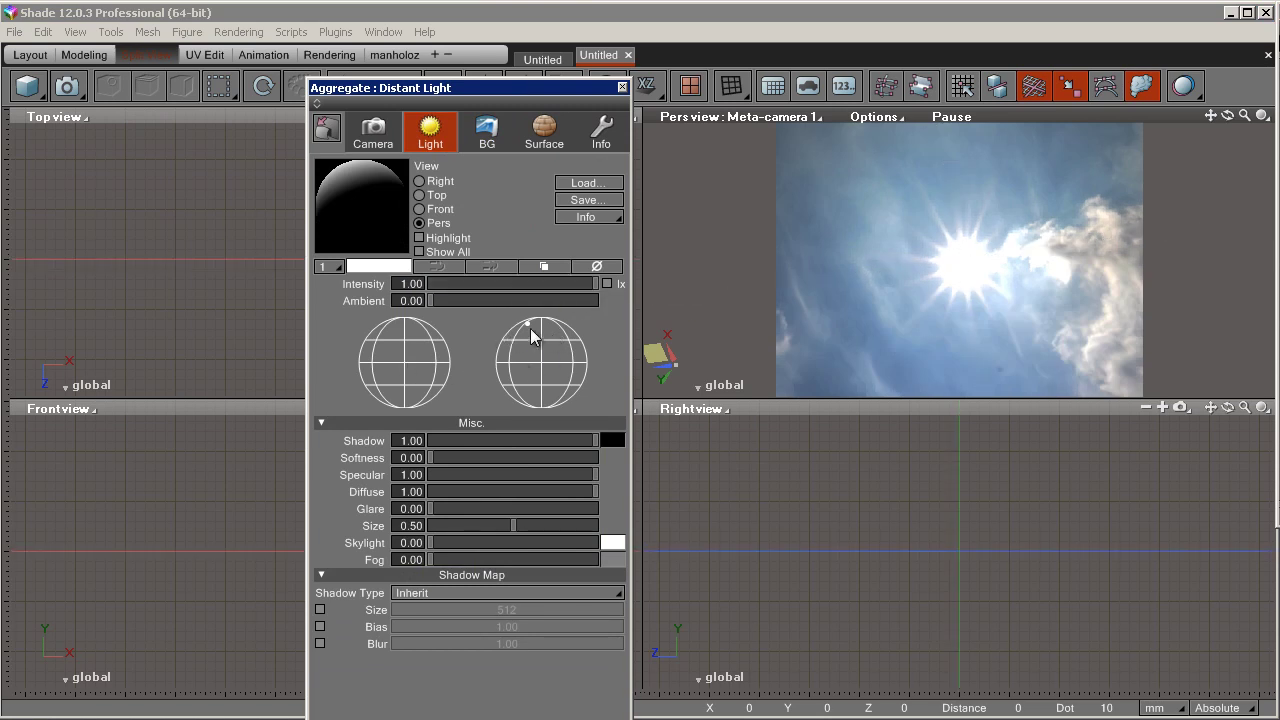
{"action": "left_click_drag", "start_coordinate": [530, 327], "coordinate": [540, 358]}
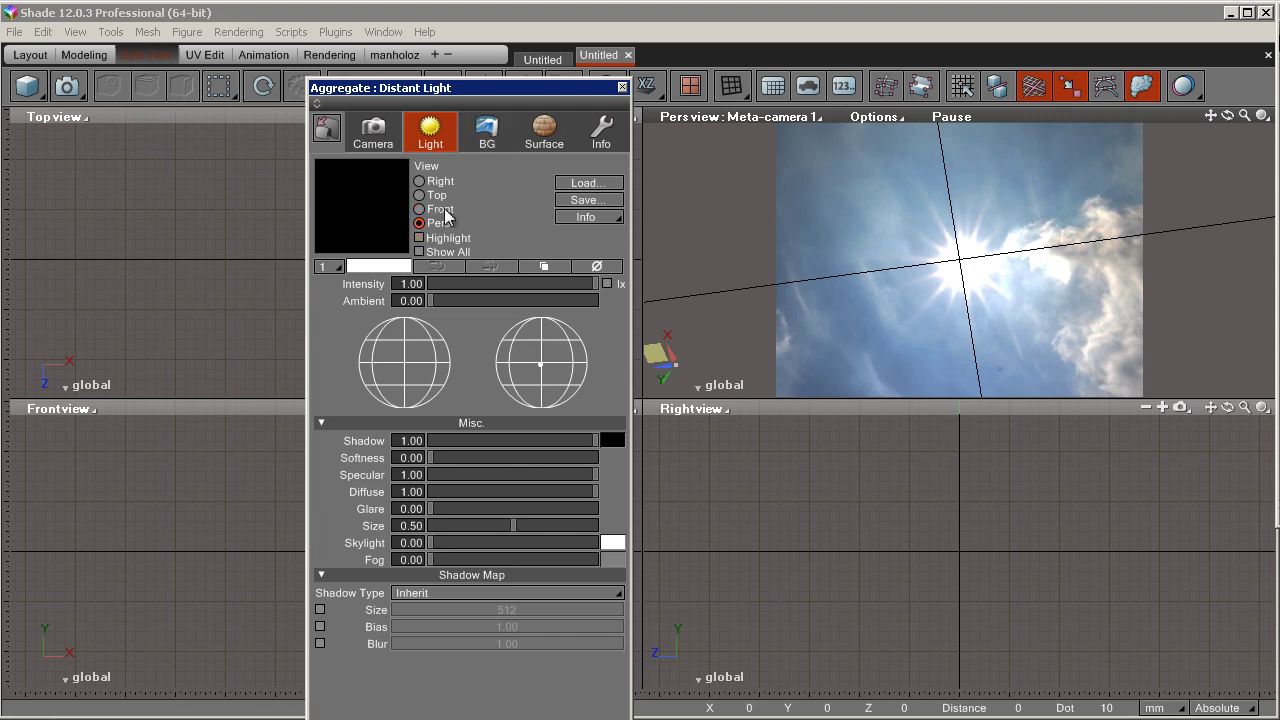
Set the background image layer's Normal value to 1.50.
{"action": "left_click", "coordinate": [487, 130]}
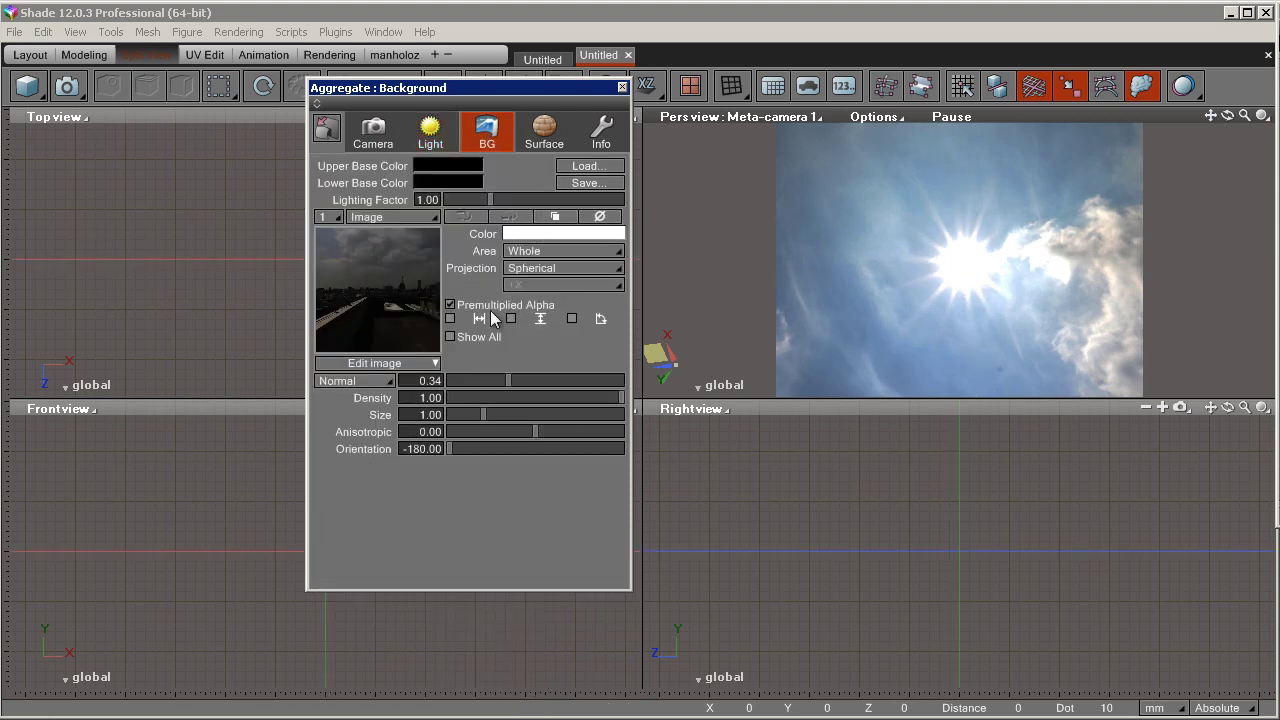
{"action": "left_click_drag", "start_coordinate": [512, 384], "coordinate": [632, 398]}
{"action": "left_click", "coordinate": [429, 384]}
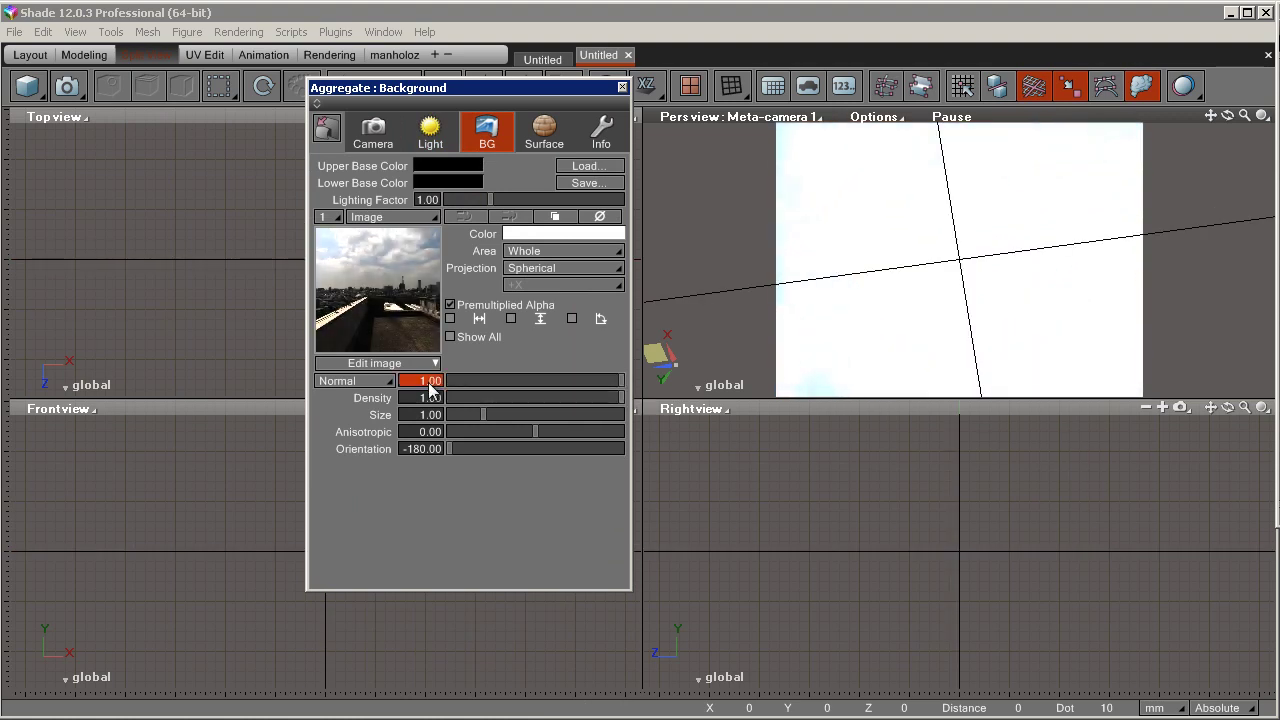
{"action": "type", "text": "1.5"}
{"action": "key", "text": "Return"}
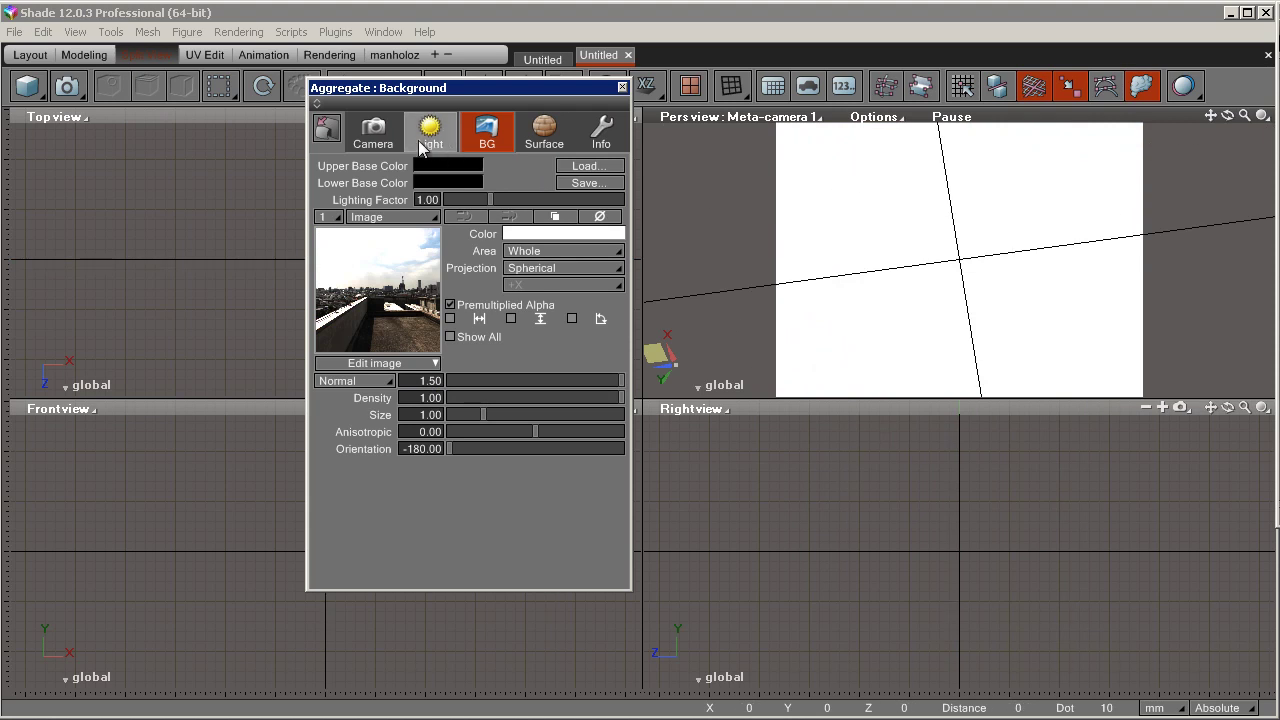
Store the current sun-facing view by memorizing it as an additional meta-camera.
{"action": "left_click", "coordinate": [385, 146]}
{"action": "left_click", "coordinate": [497, 172]}
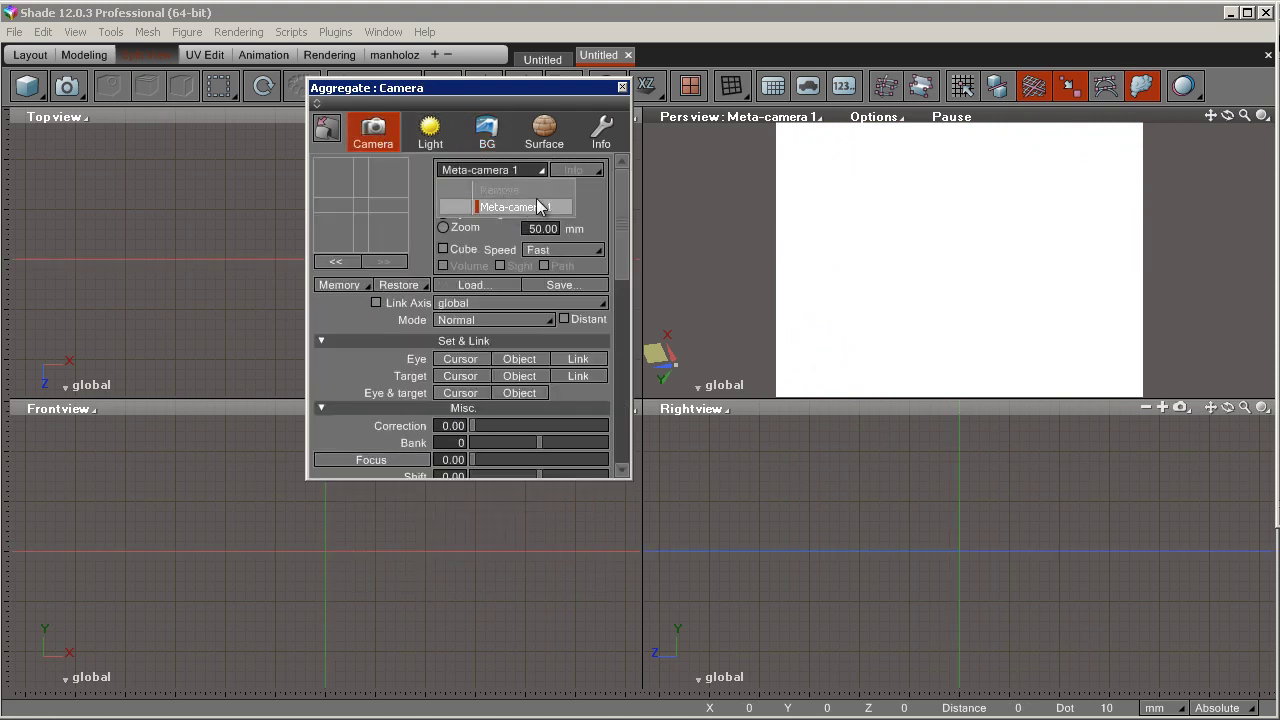
{"action": "left_click", "coordinate": [531, 207]}
{"action": "left_click", "coordinate": [357, 286]}
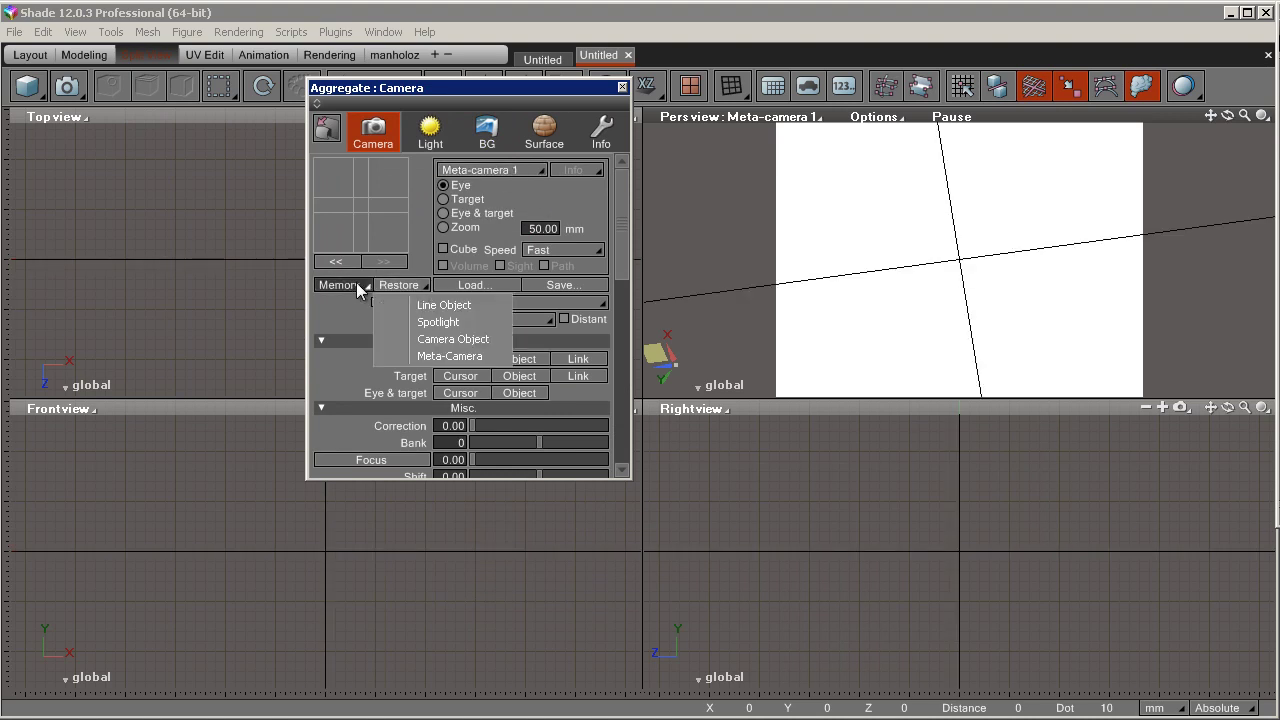
{"action": "left_click", "coordinate": [440, 354]}
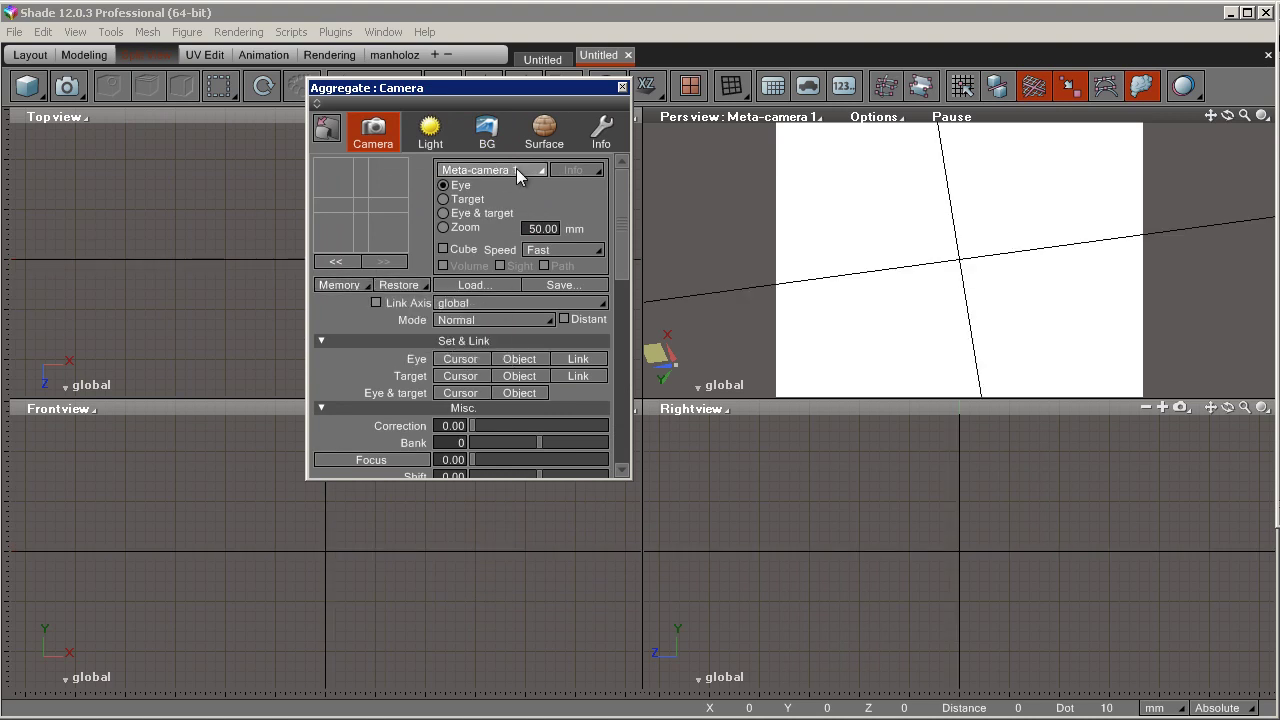
Switch the perspective view to Meta-camera 2, orbit it to show the rooftop floor, and close the camera settings.
{"action": "left_click", "coordinate": [517, 172]}
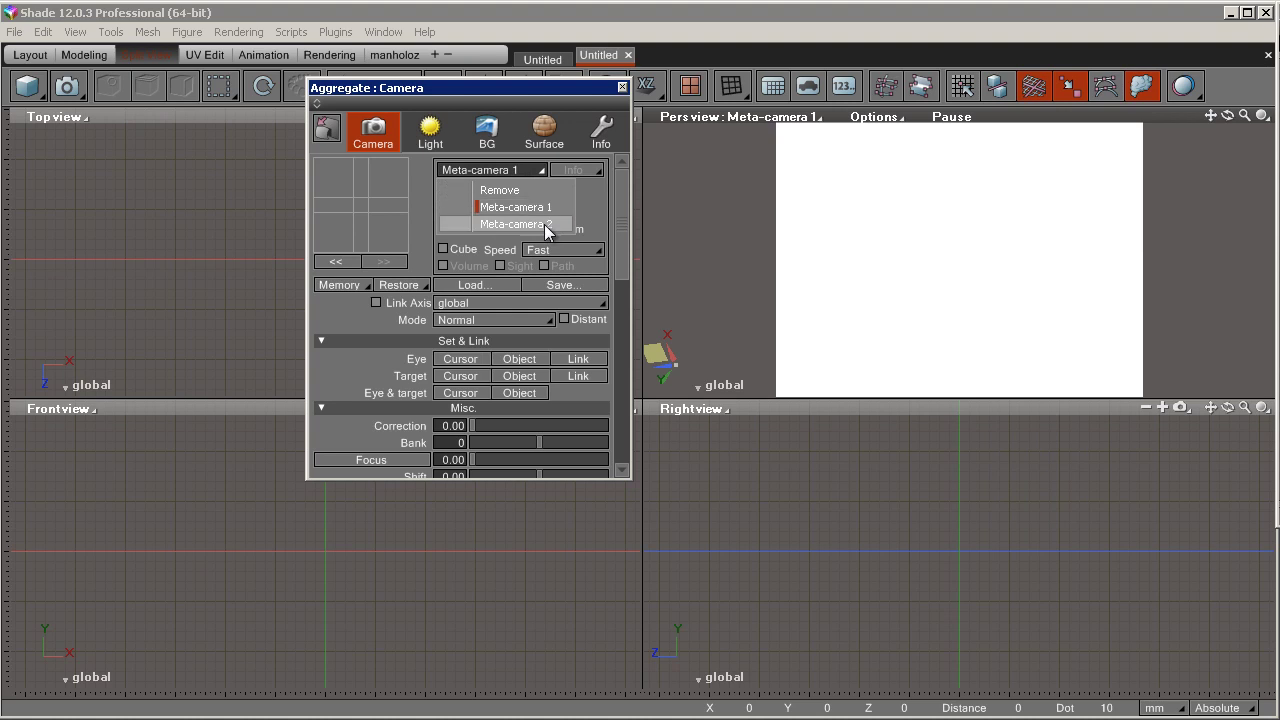
{"action": "left_click", "coordinate": [545, 226]}
{"action": "left_click_drag", "start_coordinate": [943, 229], "coordinate": [901, 225]}
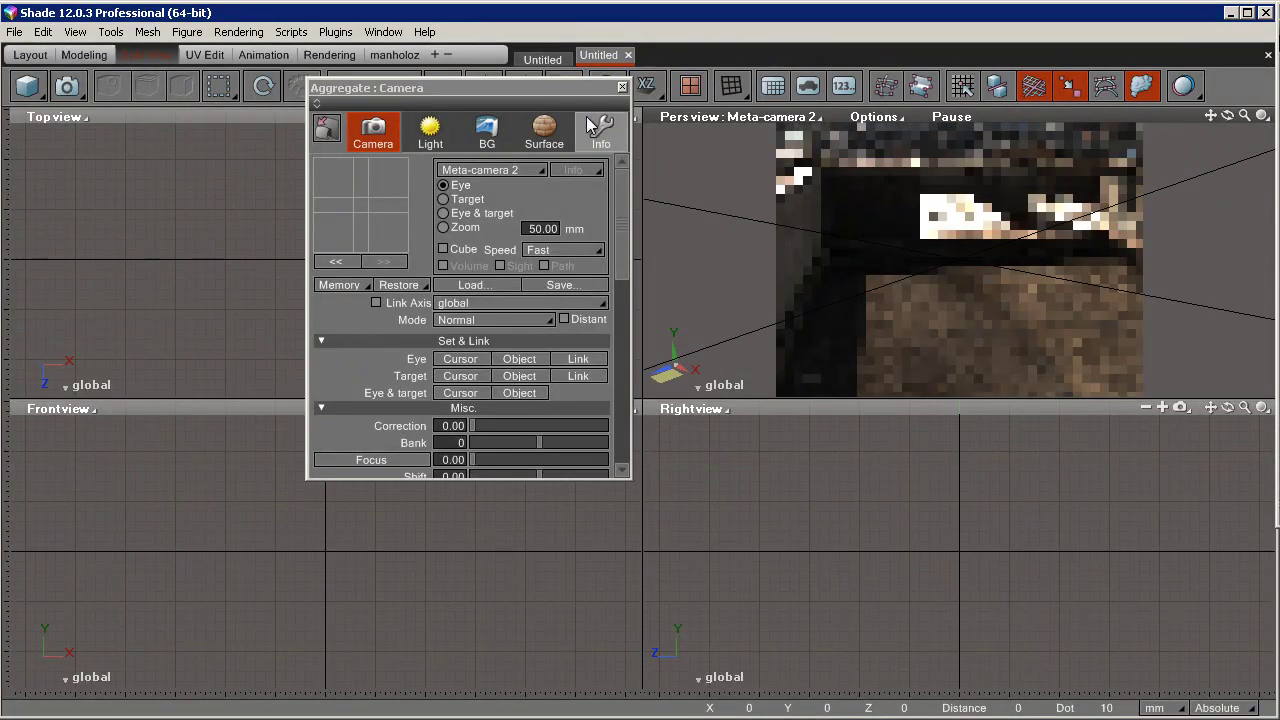
{"action": "left_click", "coordinate": [593, 101]}
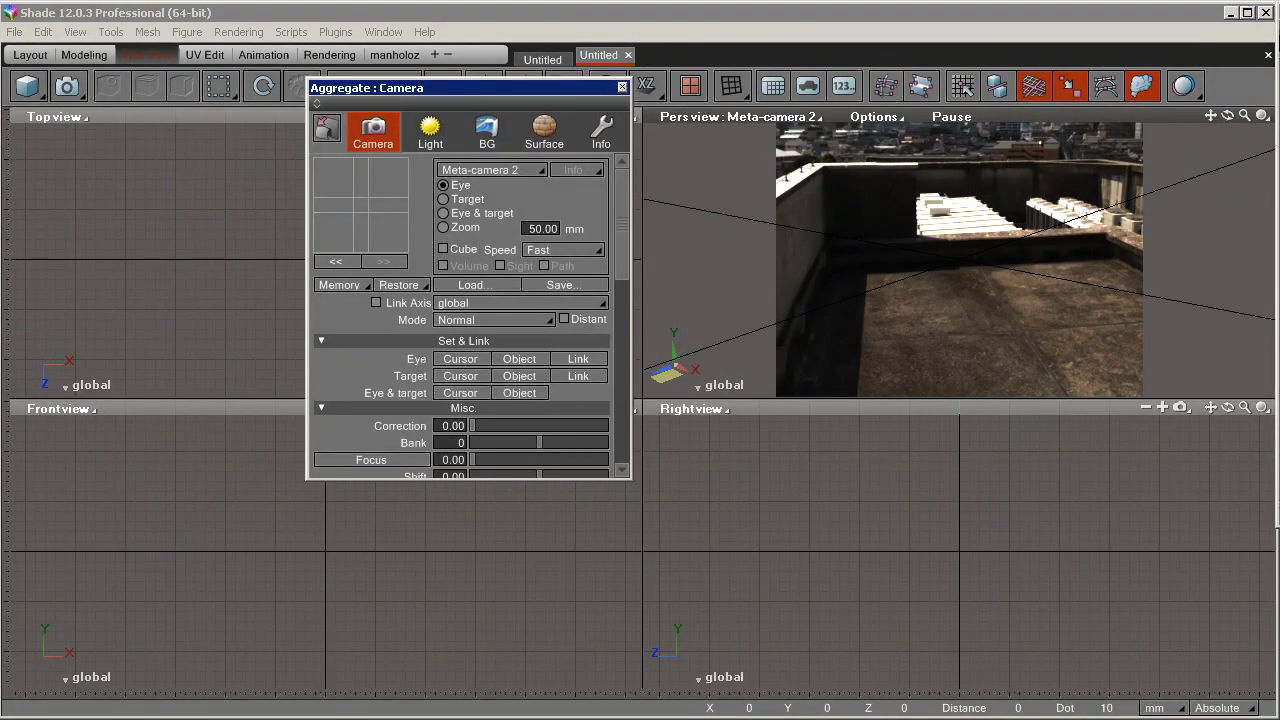
{"action": "left_click", "coordinate": [622, 88]}
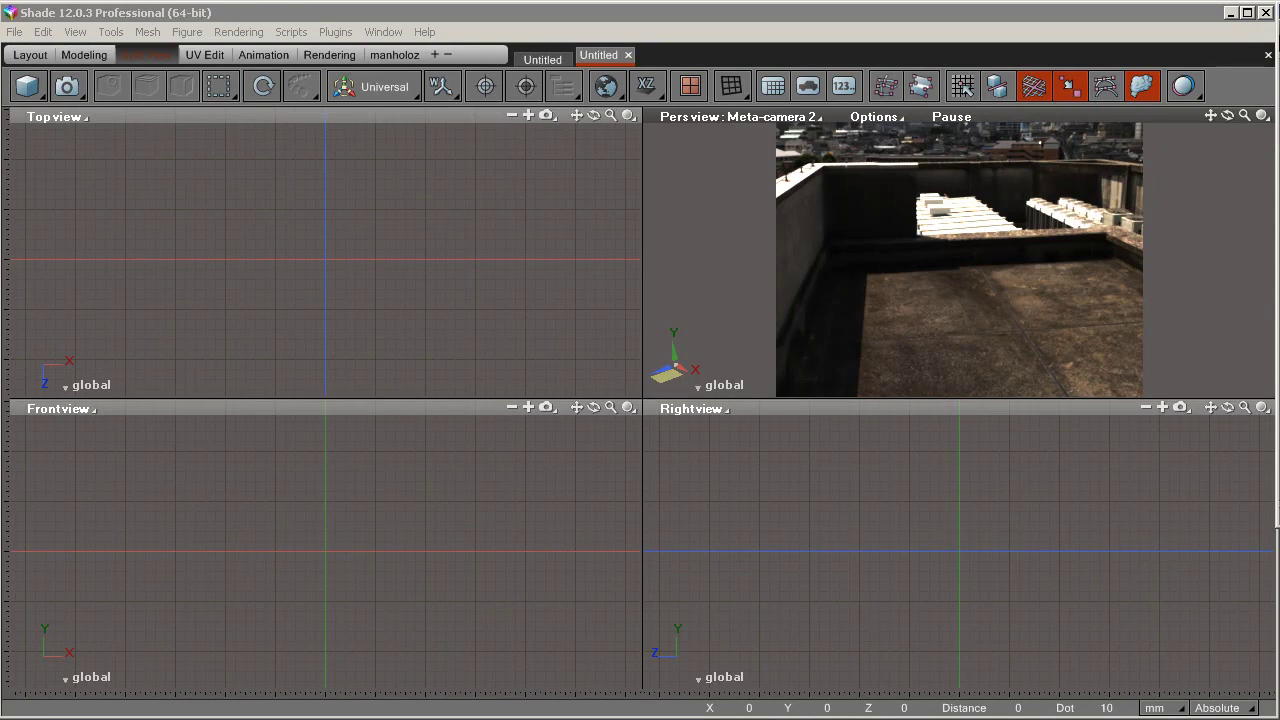
Turn on grid snapping and switch the working unit to metres, with the primitive rectangle tool ready.
{"action": "left_click", "coordinate": [963, 87]}
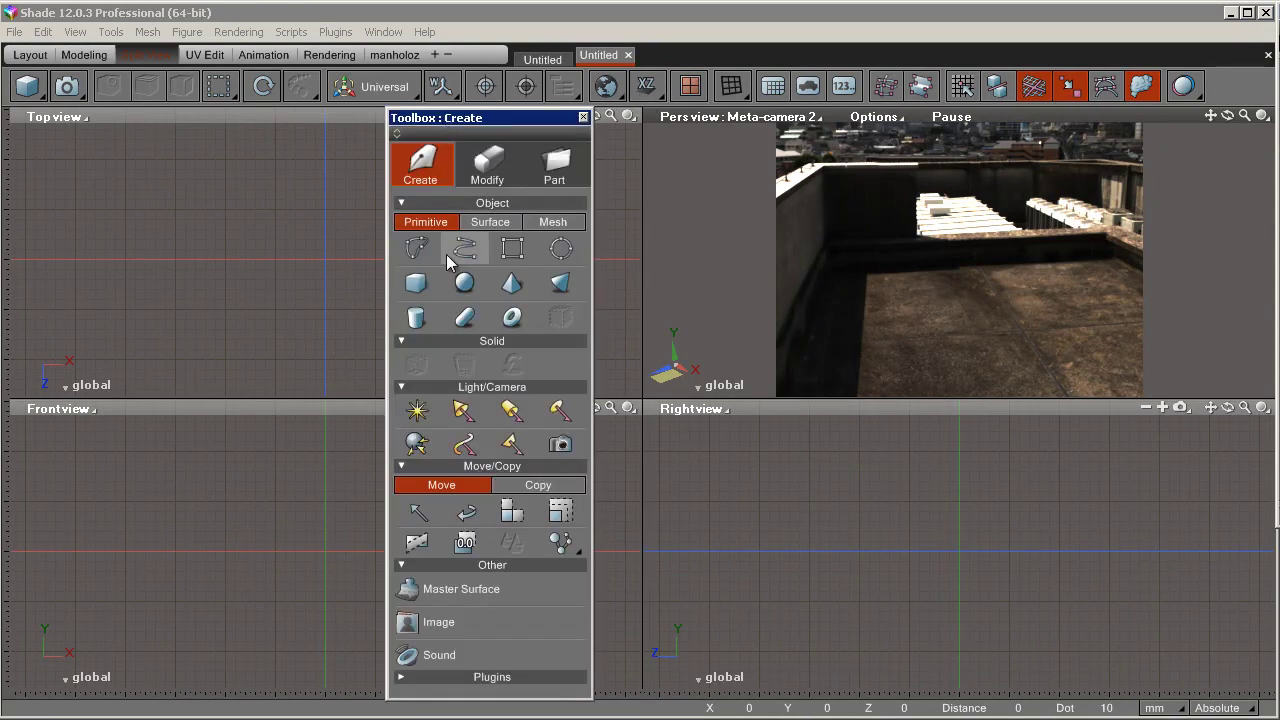
{"action": "left_click", "coordinate": [513, 258]}
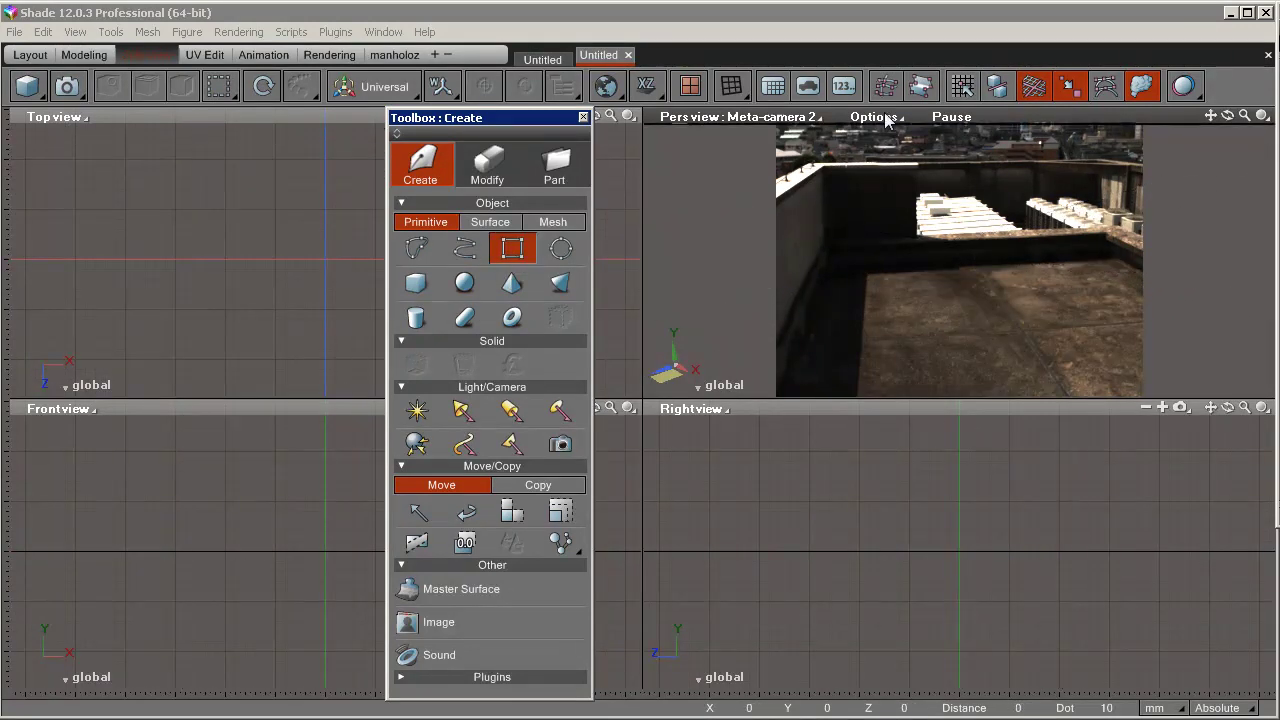
{"action": "left_click", "coordinate": [963, 87]}
{"action": "left_click_drag", "start_coordinate": [430, 122], "coordinate": [924, 120]}
{"action": "middle_click_drag", "start_coordinate": [240, 174], "coordinate": [239, 243]}
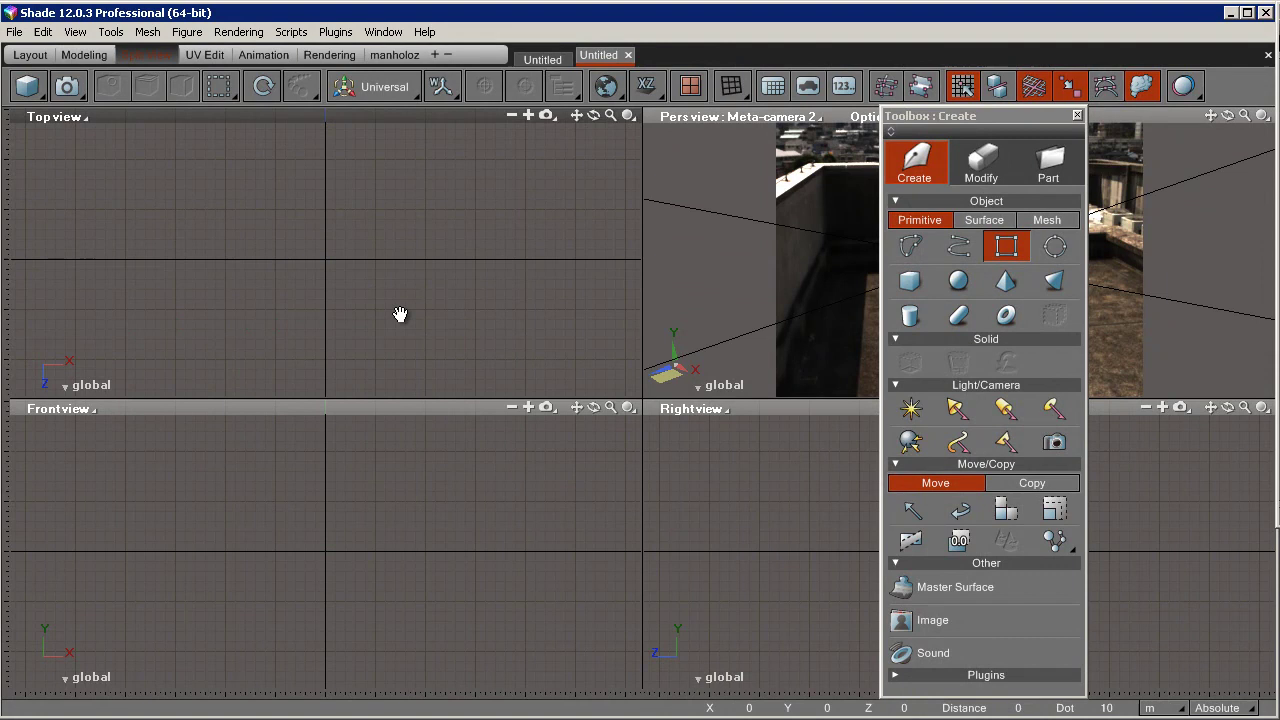
Draw a 1 m by 1 m rectangle centred on the origin in the top view.
{"action": "middle_click_drag", "start_coordinate": [400, 314], "coordinate": [349, 300]}
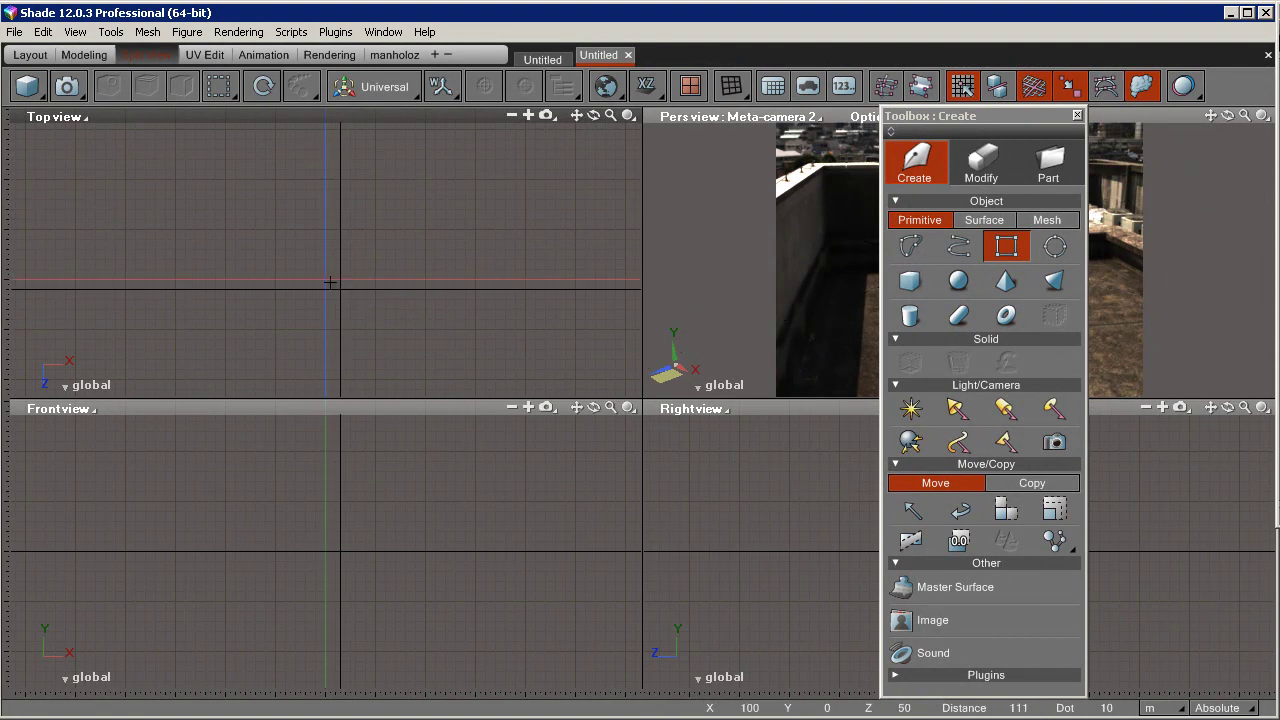
{"action": "scroll", "coordinate": [332, 292], "scroll_direction": "up", "scroll_amount": 1}
{"action": "scroll", "coordinate": [338, 310], "scroll_direction": "up", "scroll_amount": 1}
{"action": "scroll", "coordinate": [281, 198], "scroll_direction": "up", "scroll_amount": 2}
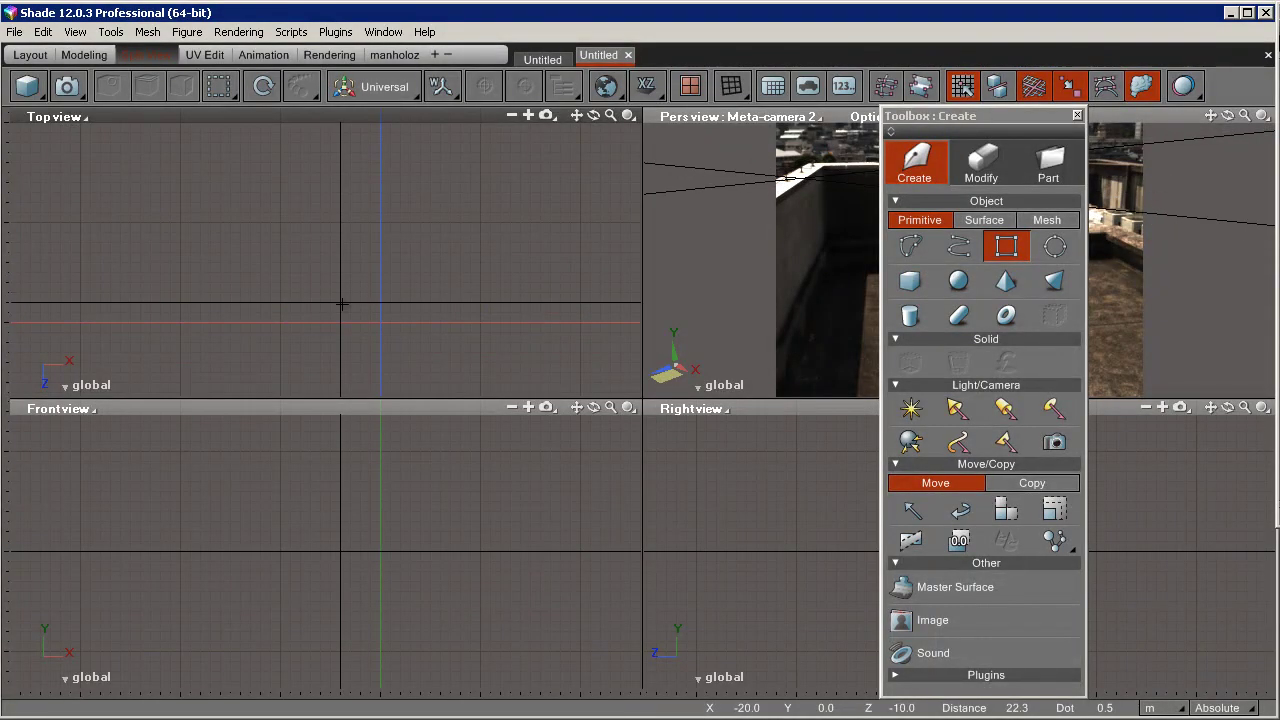
{"action": "scroll", "coordinate": [346, 317], "scroll_direction": "up", "scroll_amount": 3}
{"action": "middle_click_drag", "start_coordinate": [502, 326], "coordinate": [122, 247]}
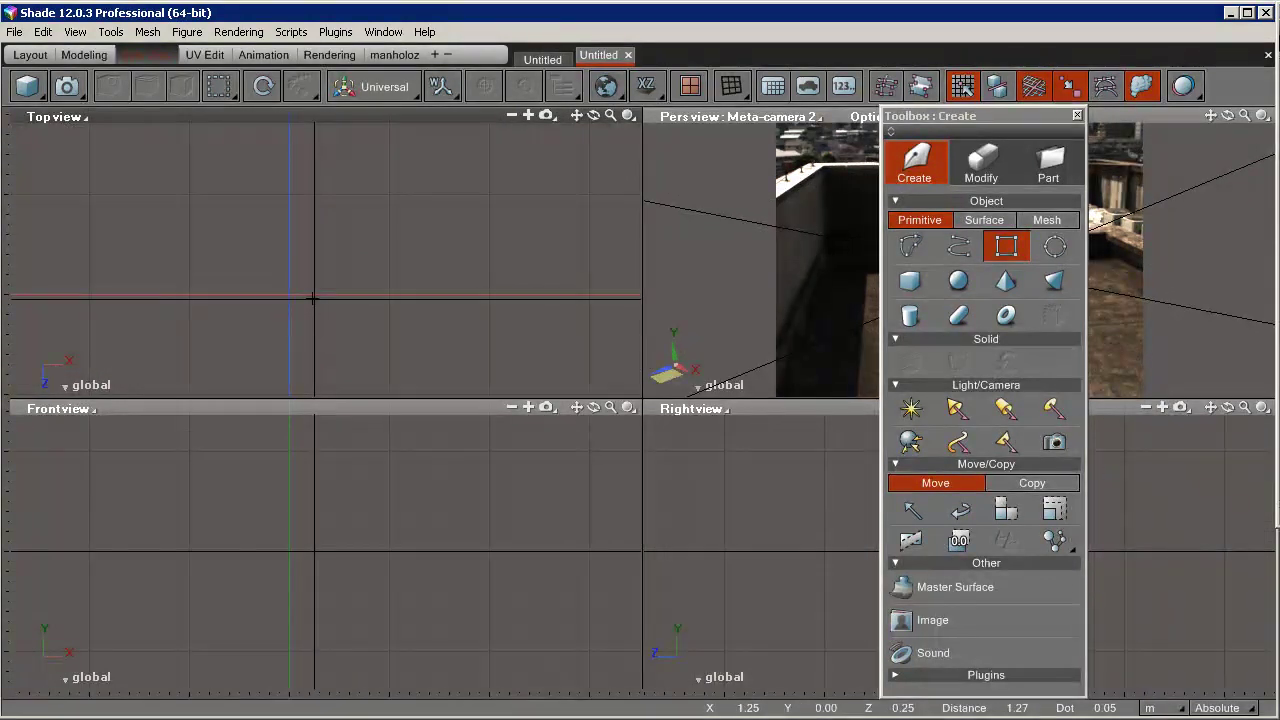
{"action": "scroll", "coordinate": [281, 304], "scroll_direction": "up", "scroll_amount": 2}
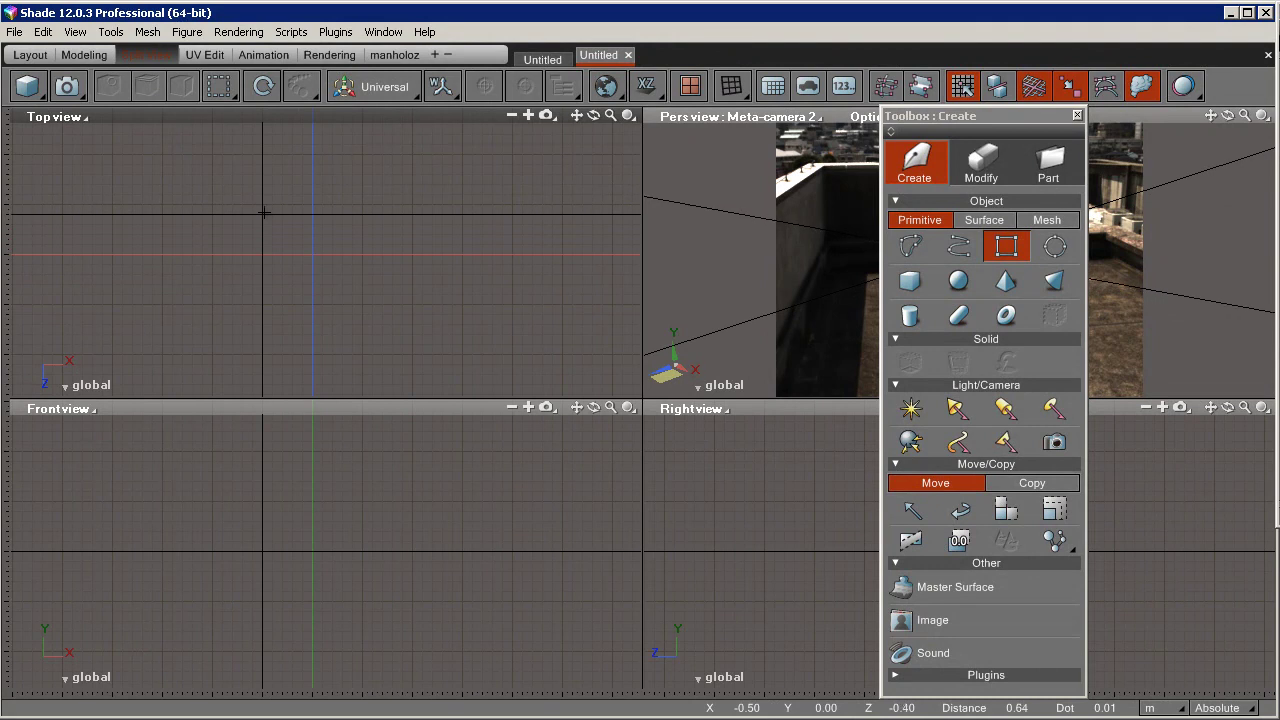
{"action": "left_click_drag", "start_coordinate": [263, 204], "coordinate": [362, 305]}
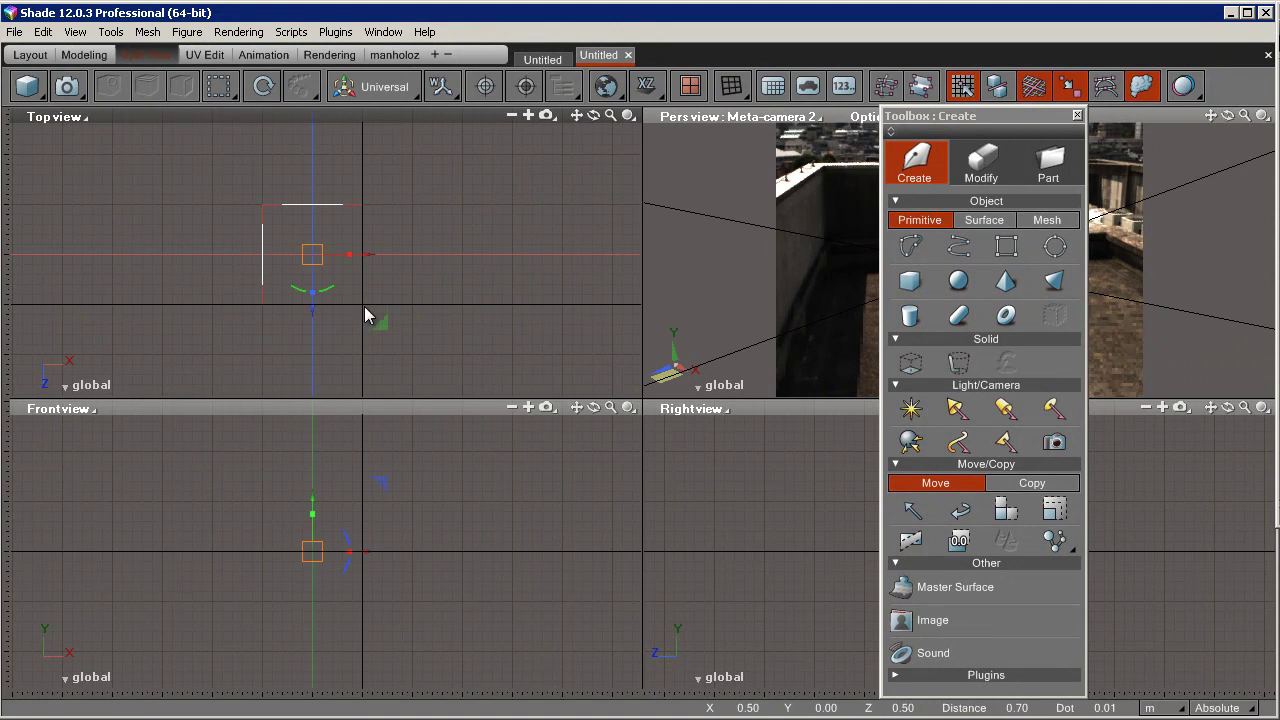
{"action": "left_click_drag", "start_coordinate": [380, 500], "coordinate": [386, 550]}
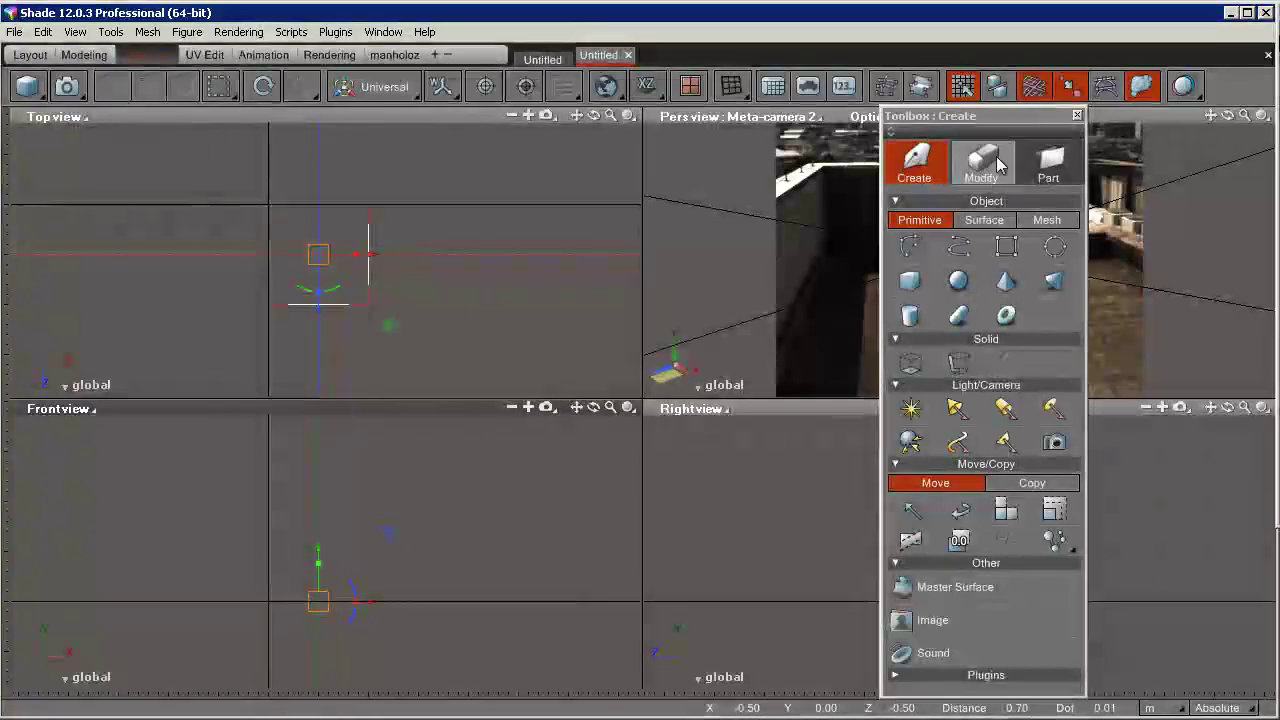
{"action": "left_click_drag", "start_coordinate": [593, 125], "coordinate": [577, 125]}
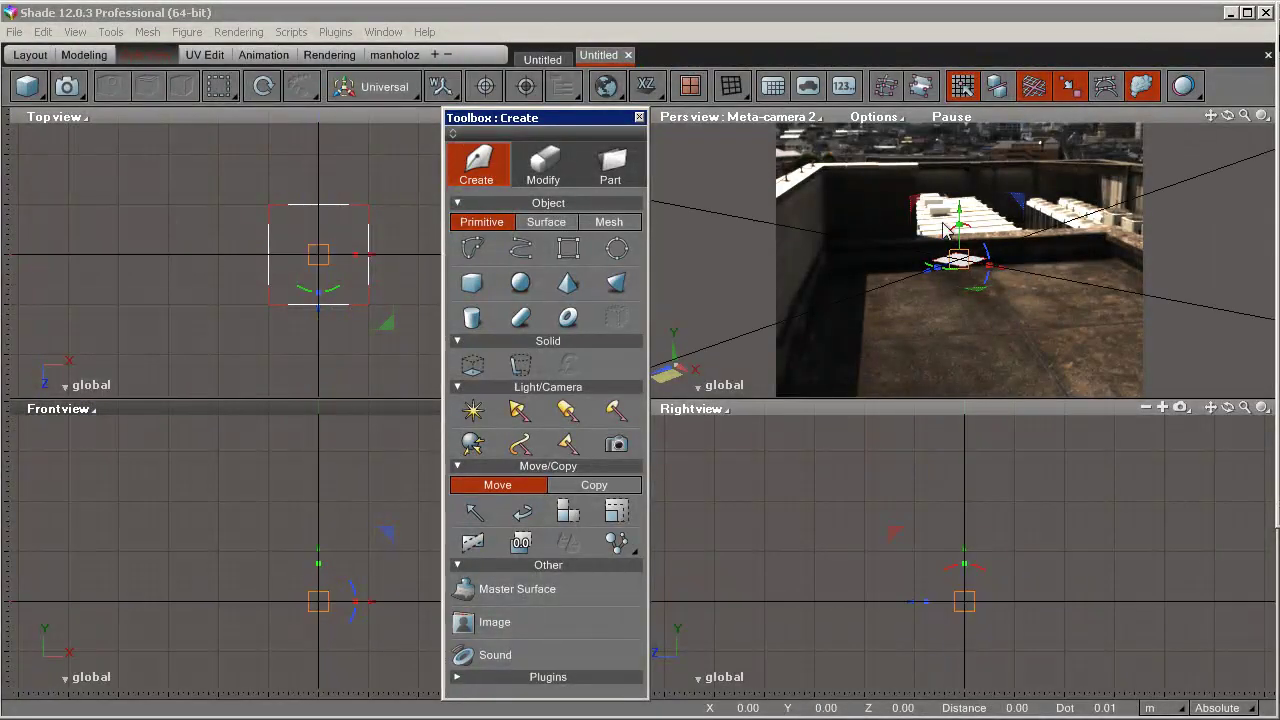
{"action": "left_click", "coordinate": [943, 188]}
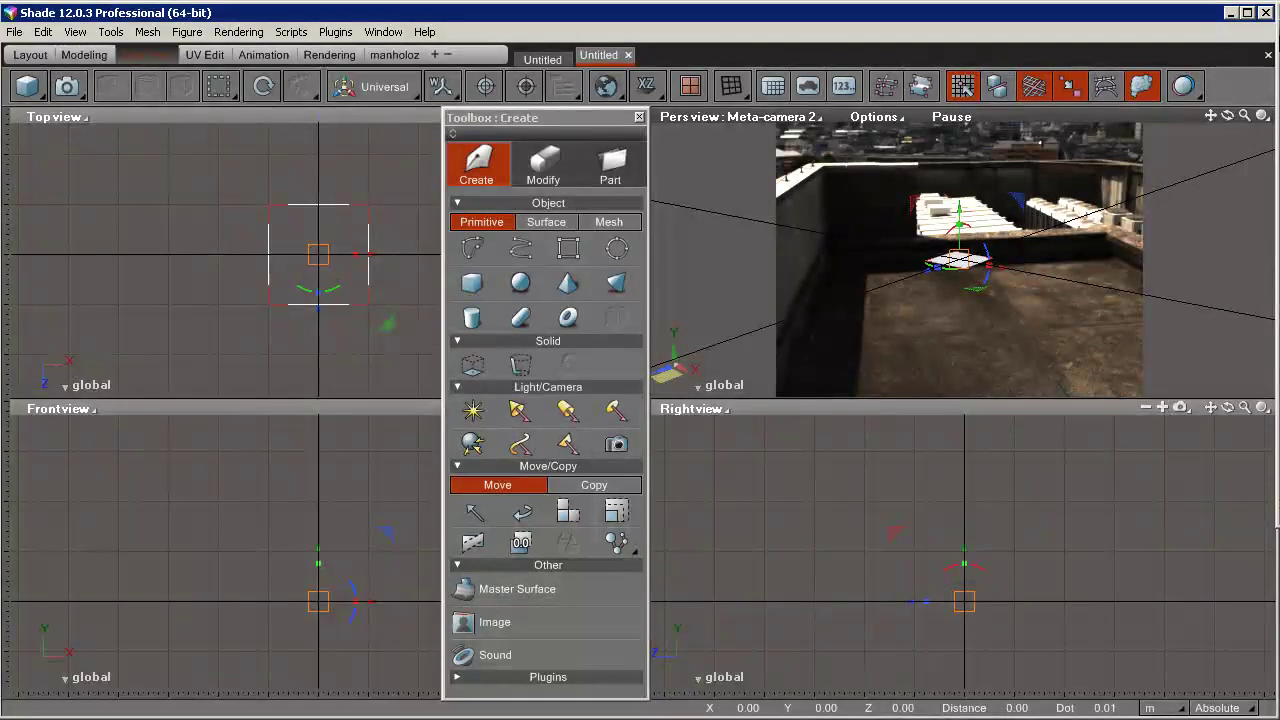
Set the zoom of Meta-camera 2 to 35 mm in the camera settings.
{"action": "left_click_drag", "start_coordinate": [1279, 12], "coordinate": [542, 213]}
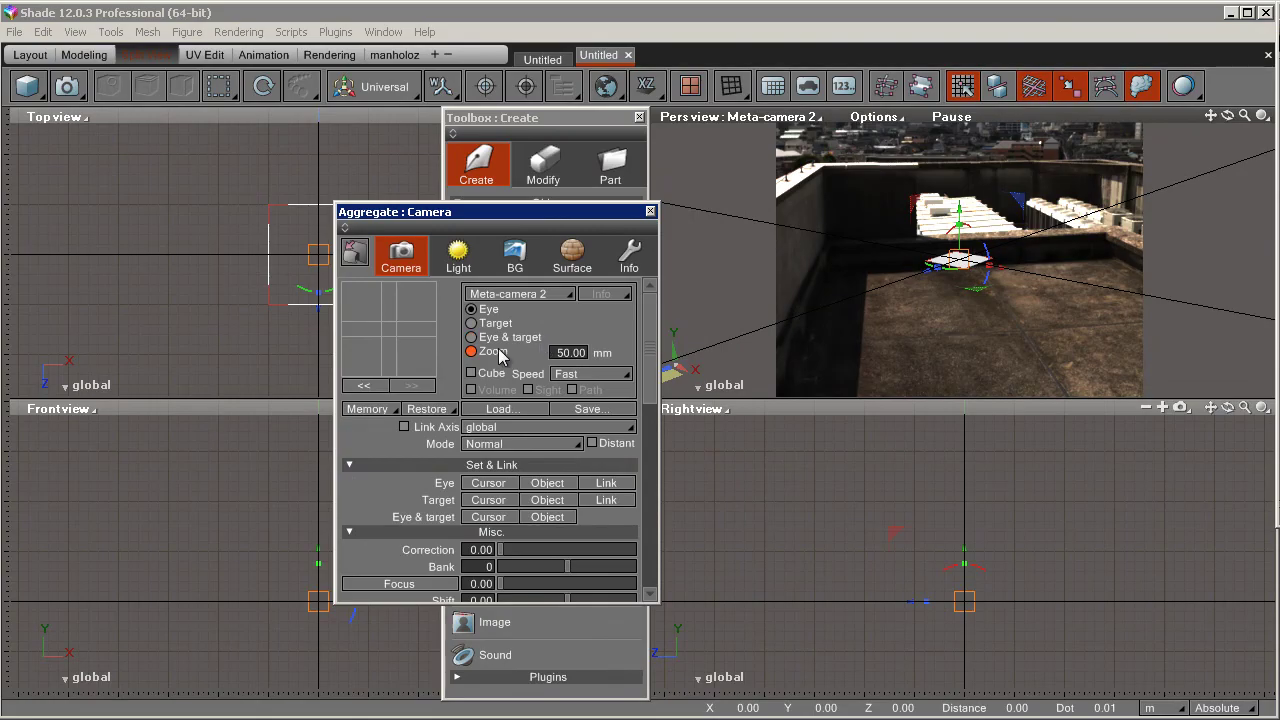
{"action": "left_click", "coordinate": [570, 362]}
{"action": "type", "text": "3"}
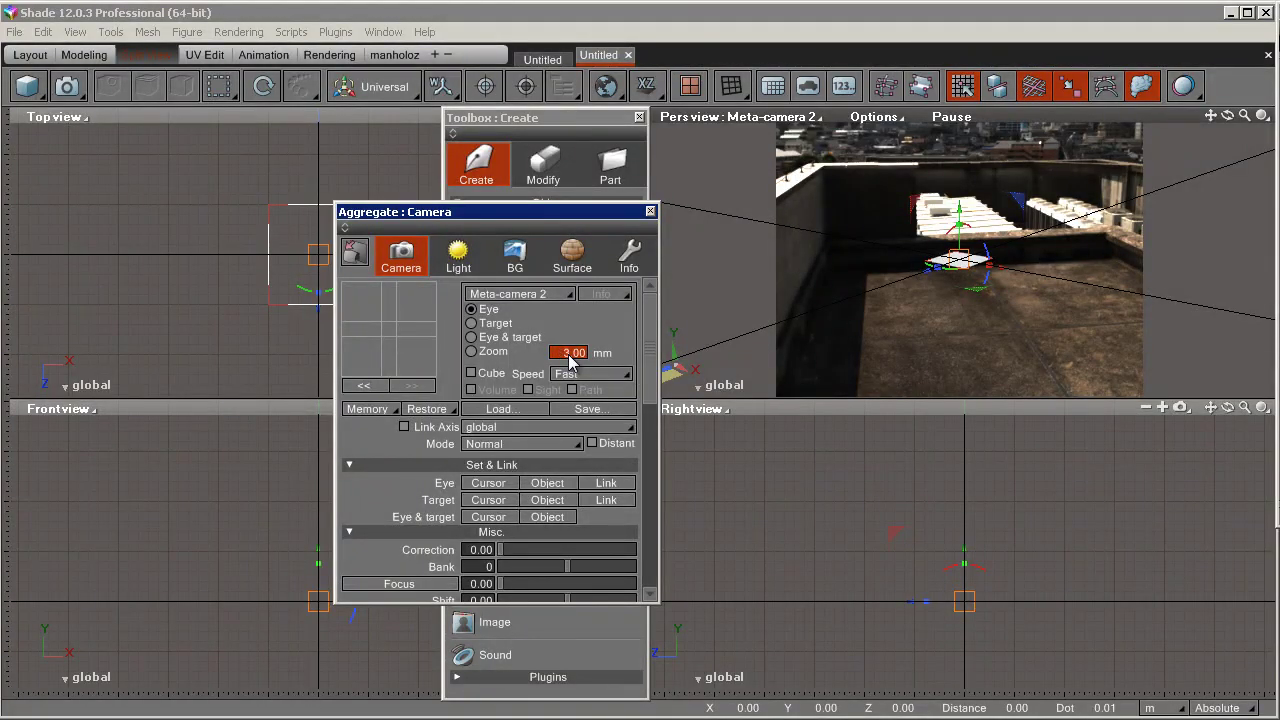
{"action": "type", "text": "5"}
{"action": "key", "text": "Return"}
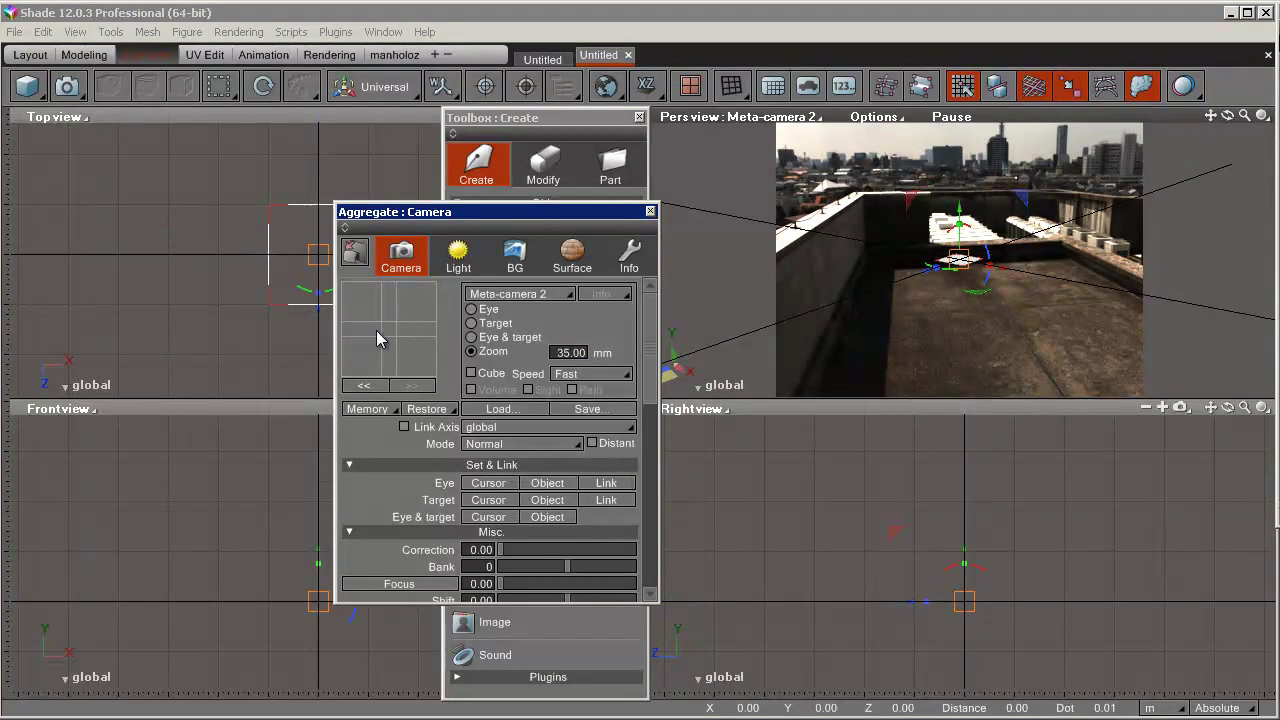
Move the Meta-camera 2 viewpoint closer to the square and close the camera settings.
{"action": "left_click_drag", "start_coordinate": [390, 333], "coordinate": [390, 313]}
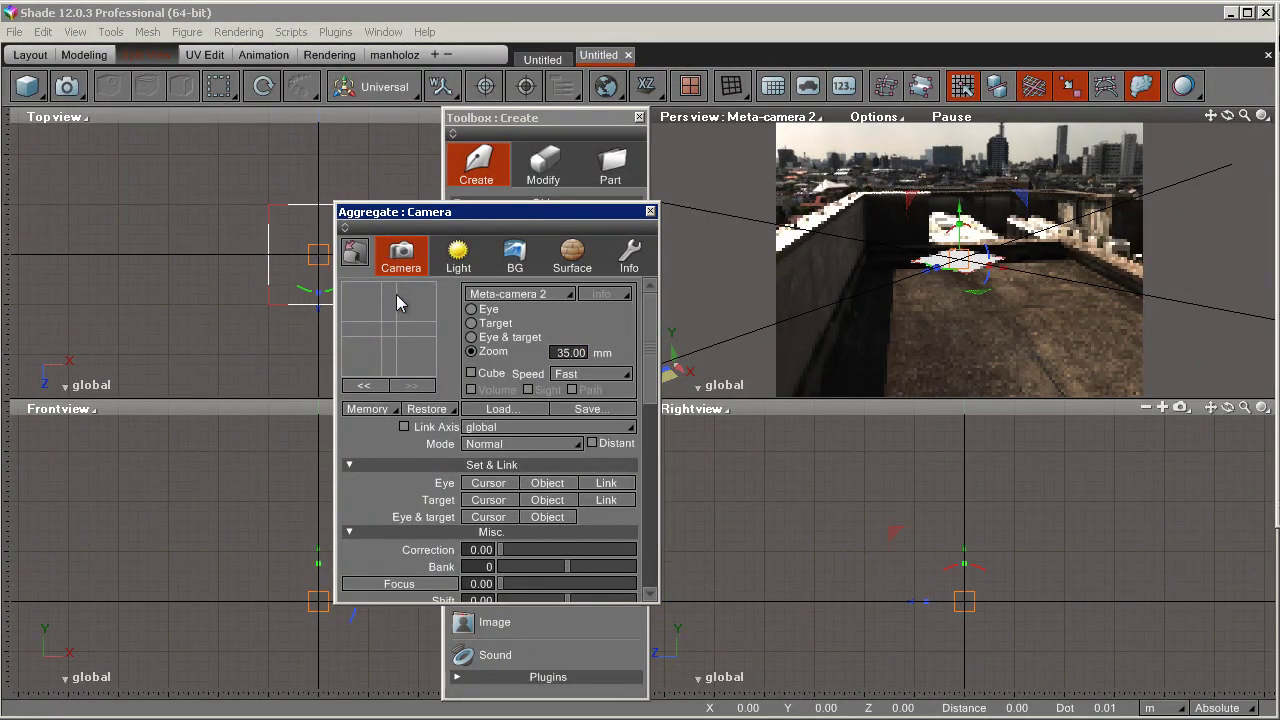
{"action": "left_click_drag", "start_coordinate": [391, 333], "coordinate": [390, 313]}
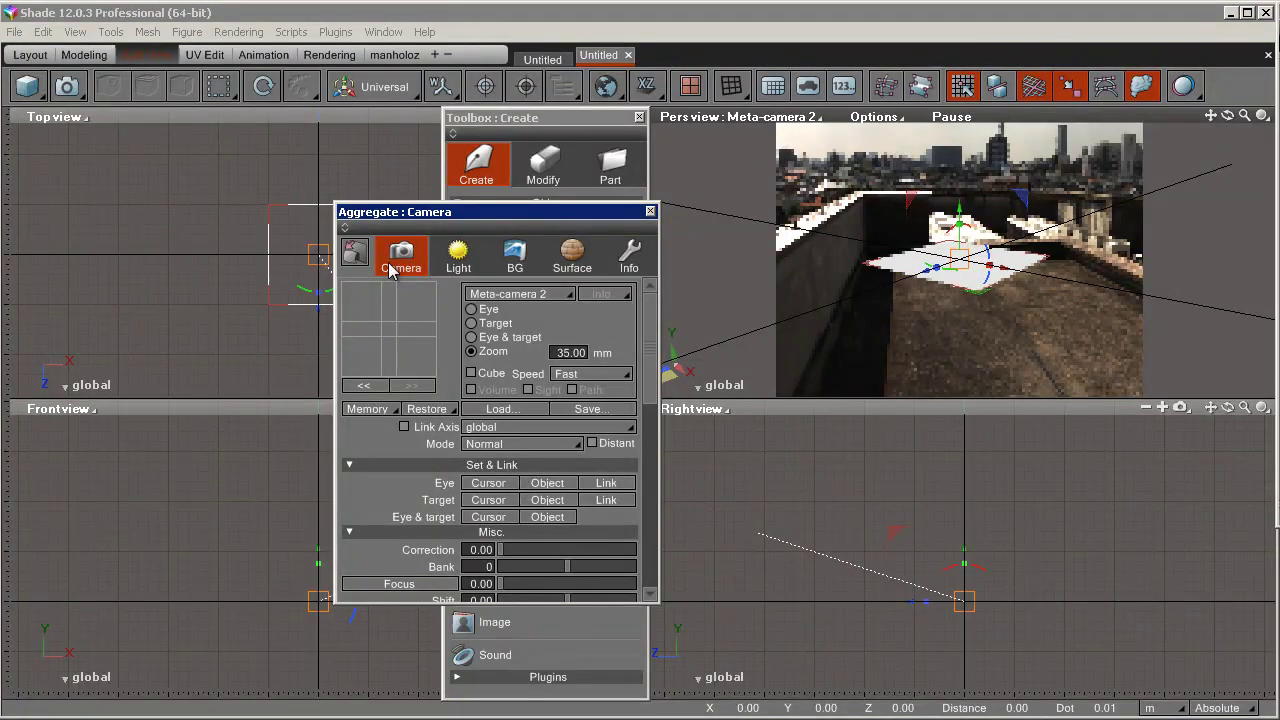
{"action": "left_click", "coordinate": [388, 287]}
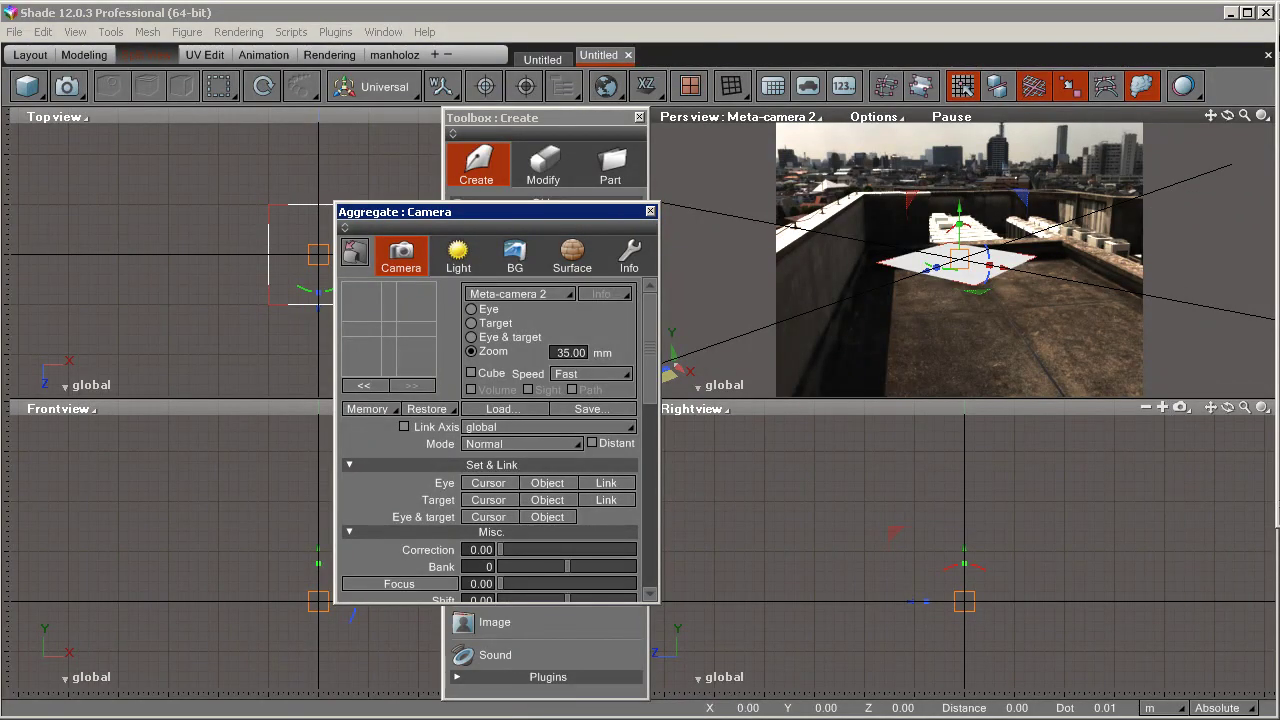
{"action": "left_click", "coordinate": [650, 211]}
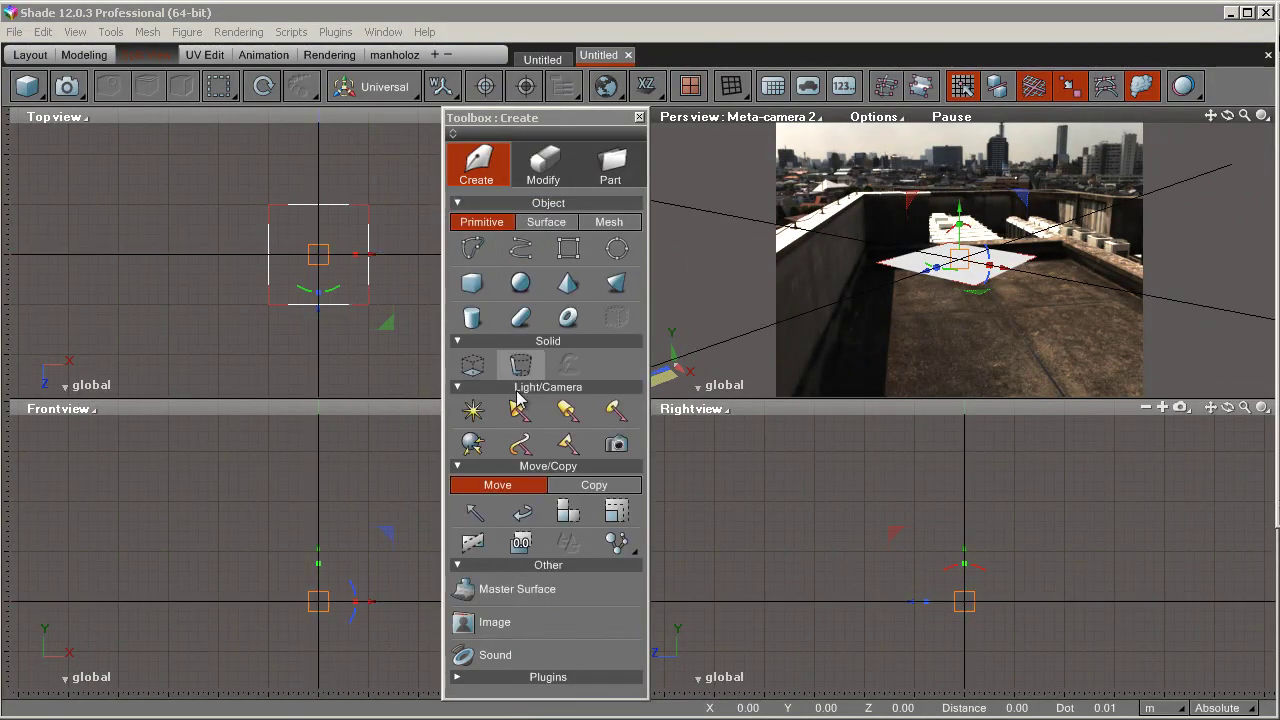
Lower the square numerically by translating it -1.7 m in Y.
{"action": "left_click", "coordinate": [521, 543]}
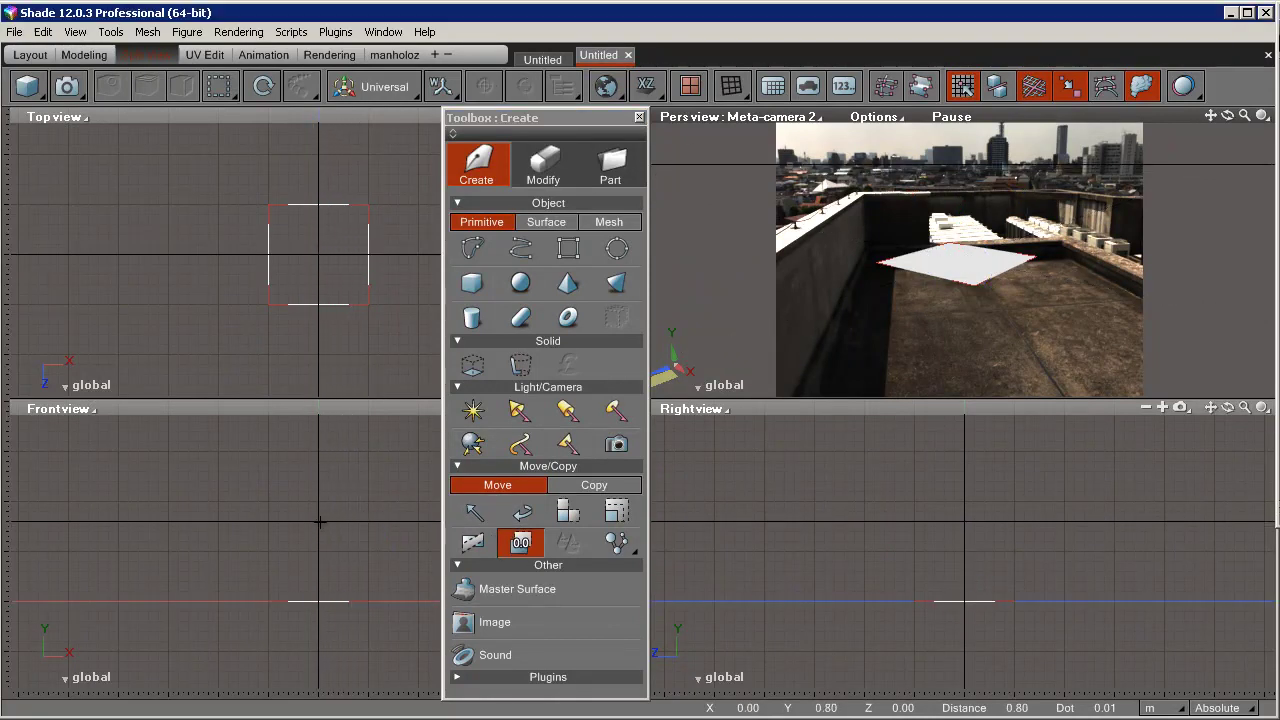
{"action": "left_click", "coordinate": [320, 522]}
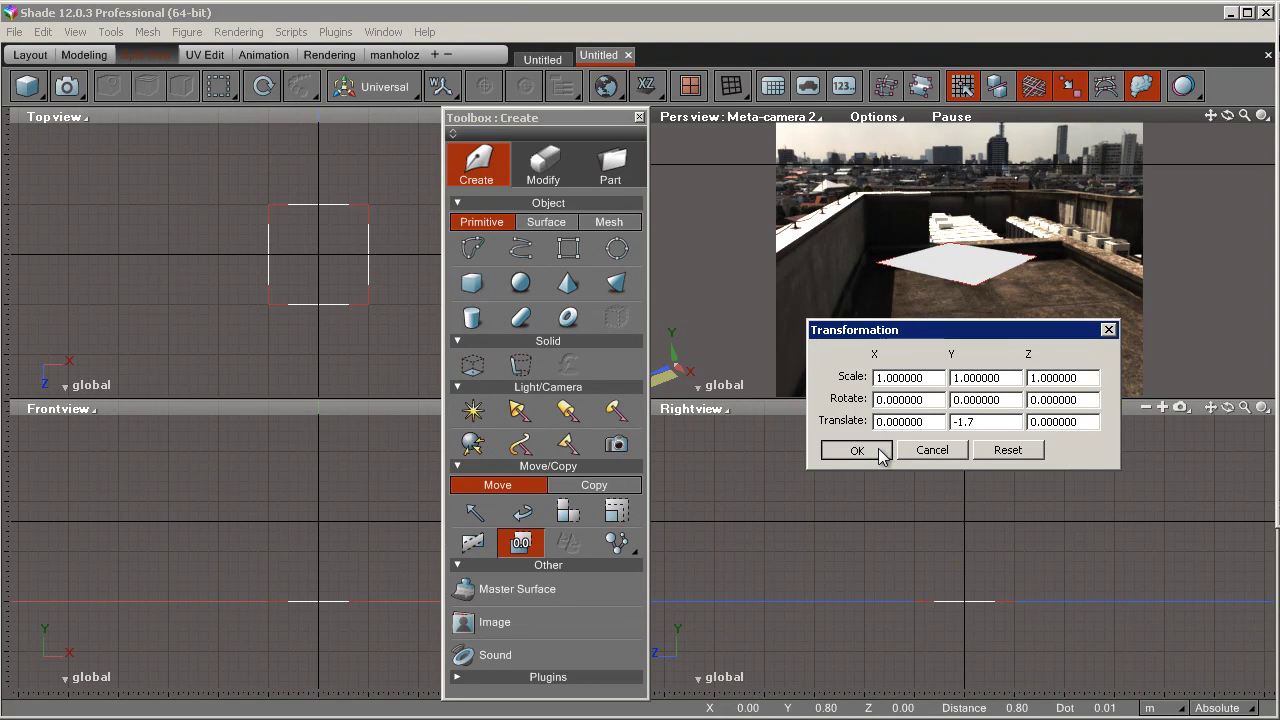
{"action": "left_click", "coordinate": [880, 452]}
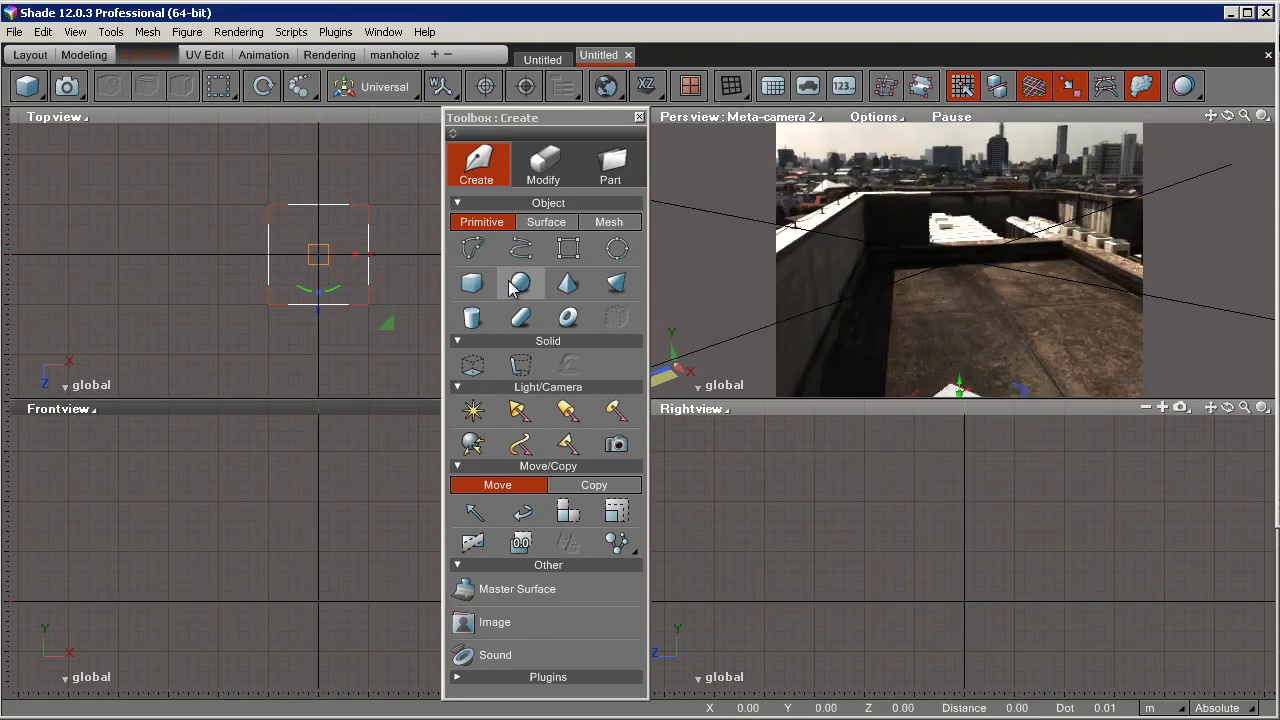
Move the square in the top view to about -1.8 m along Z, keeping it centred on X, so it lies on the rooftop floor.
{"action": "scroll", "coordinate": [303, 294], "scroll_direction": "down", "scroll_amount": 1}
{"action": "left_click_drag", "start_coordinate": [307, 300], "coordinate": [249, 251]}
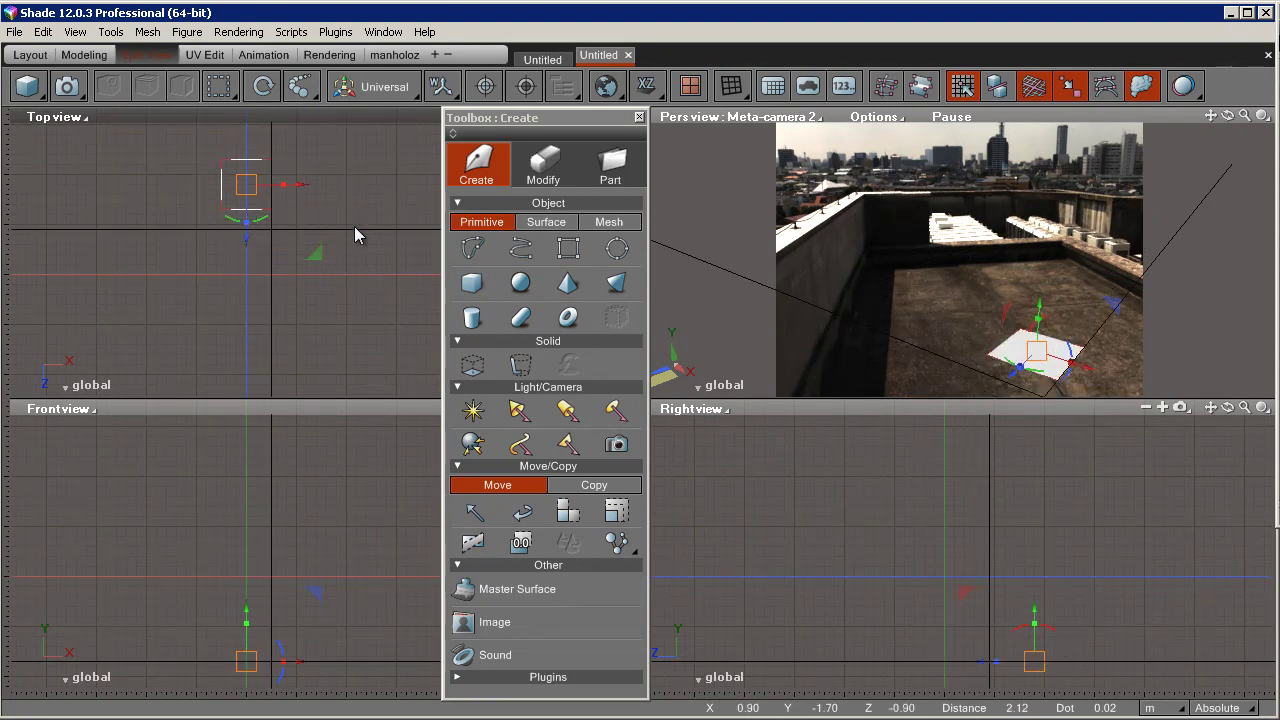
{"action": "scroll", "coordinate": [977, 323], "scroll_direction": "up", "scroll_amount": 1}
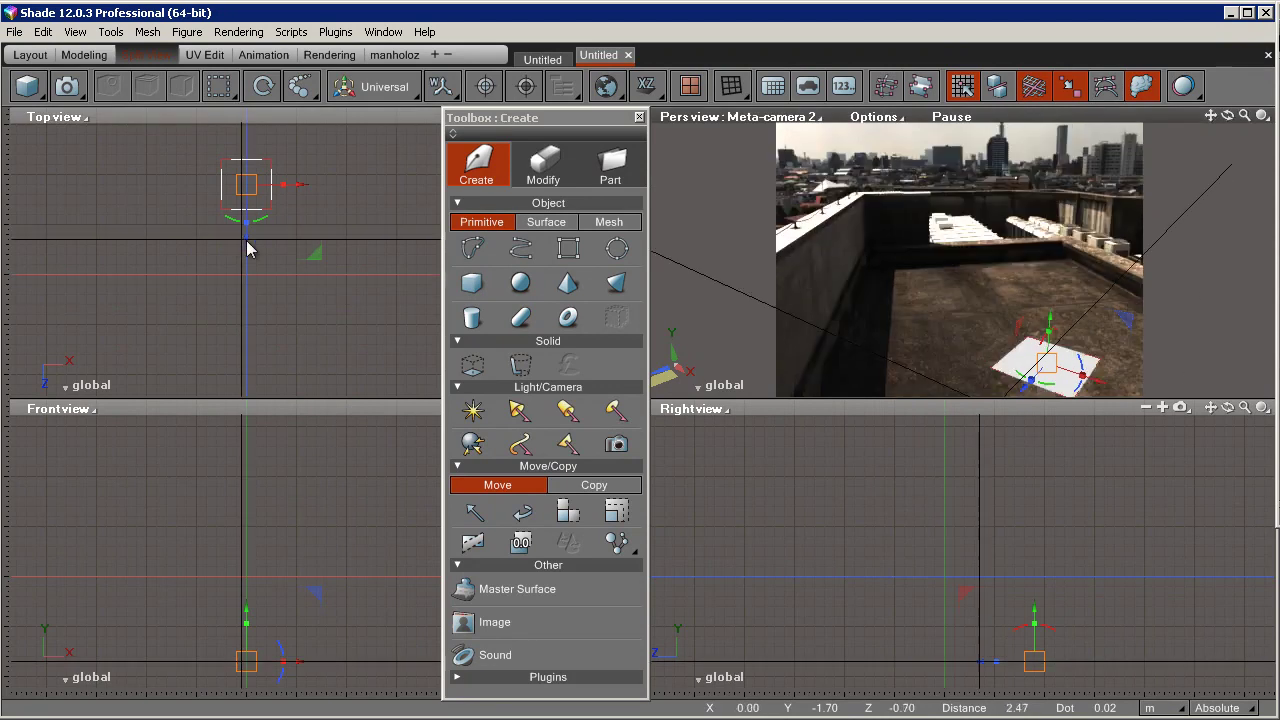
{"action": "left_click_drag", "start_coordinate": [252, 220], "coordinate": [230, 294]}
{"action": "scroll", "coordinate": [240, 300], "scroll_direction": "up", "scroll_amount": 2}
{"action": "left_click", "coordinate": [223, 275]}
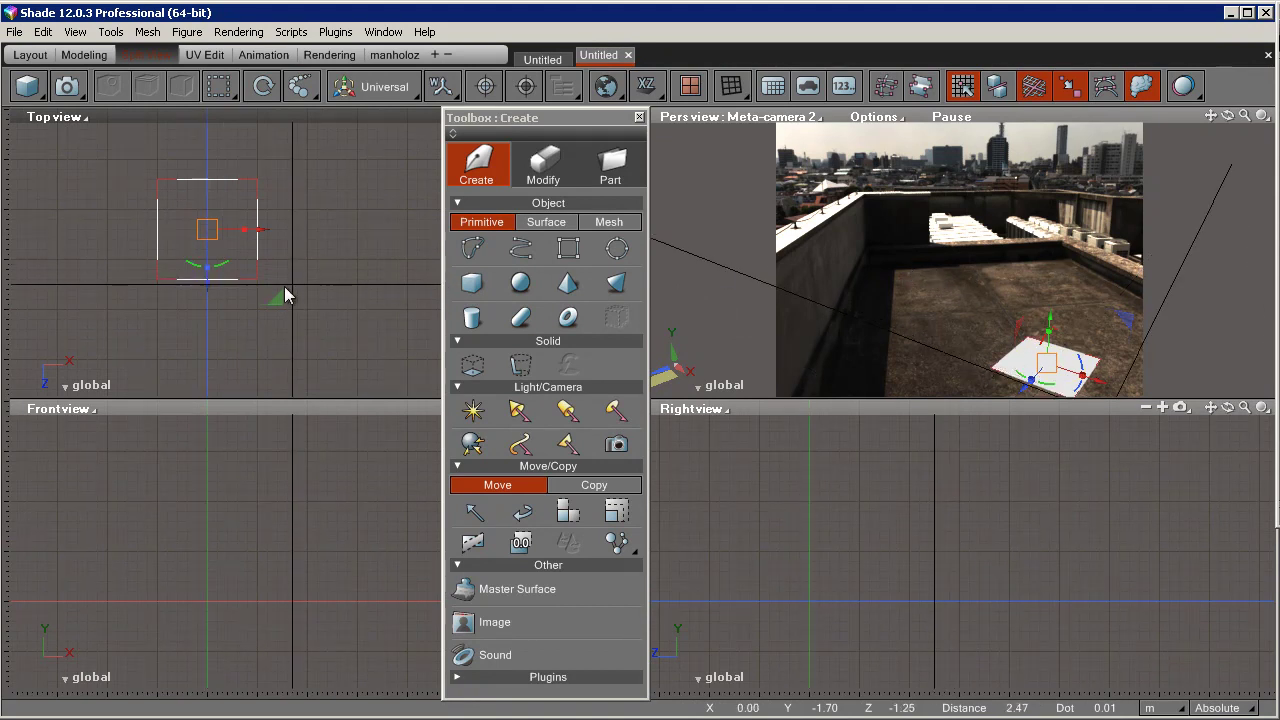
Rotate the square about the vertical axis in the top view until its edges line up with the rooftop in the background.
{"action": "left_click_drag", "start_coordinate": [226, 271], "coordinate": [197, 323]}
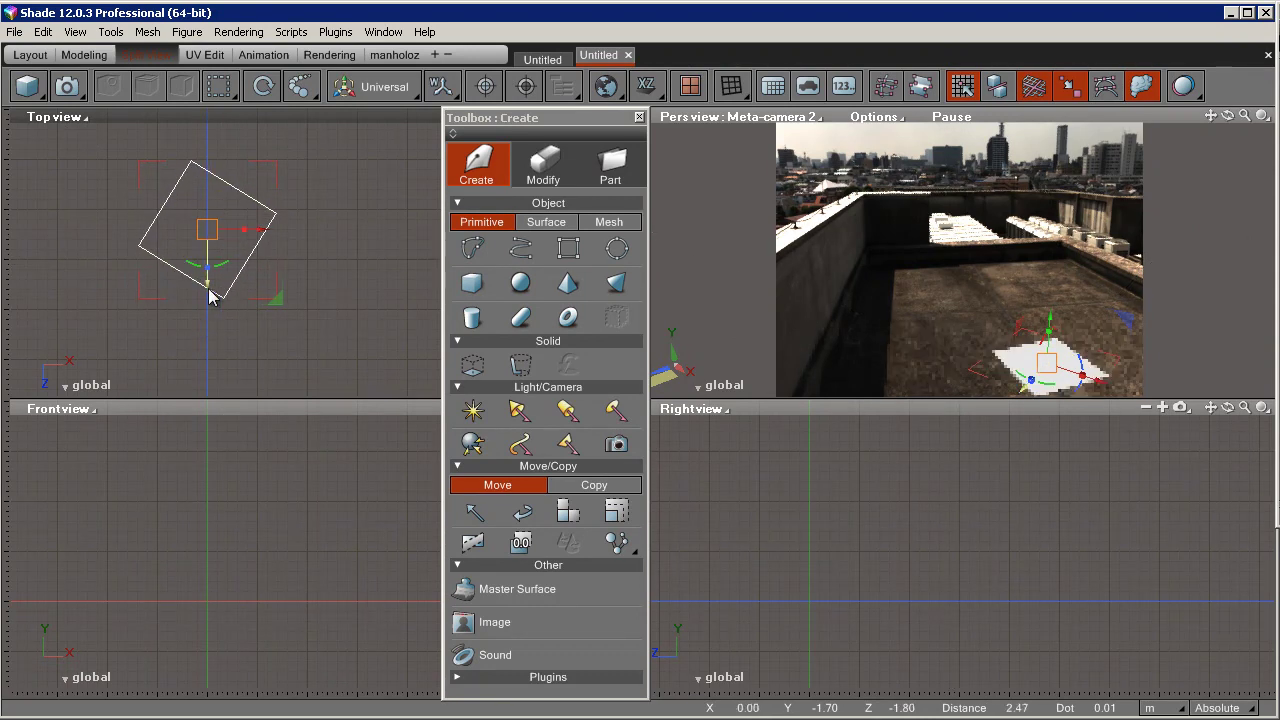
{"action": "left_click_drag", "start_coordinate": [222, 276], "coordinate": [206, 274]}
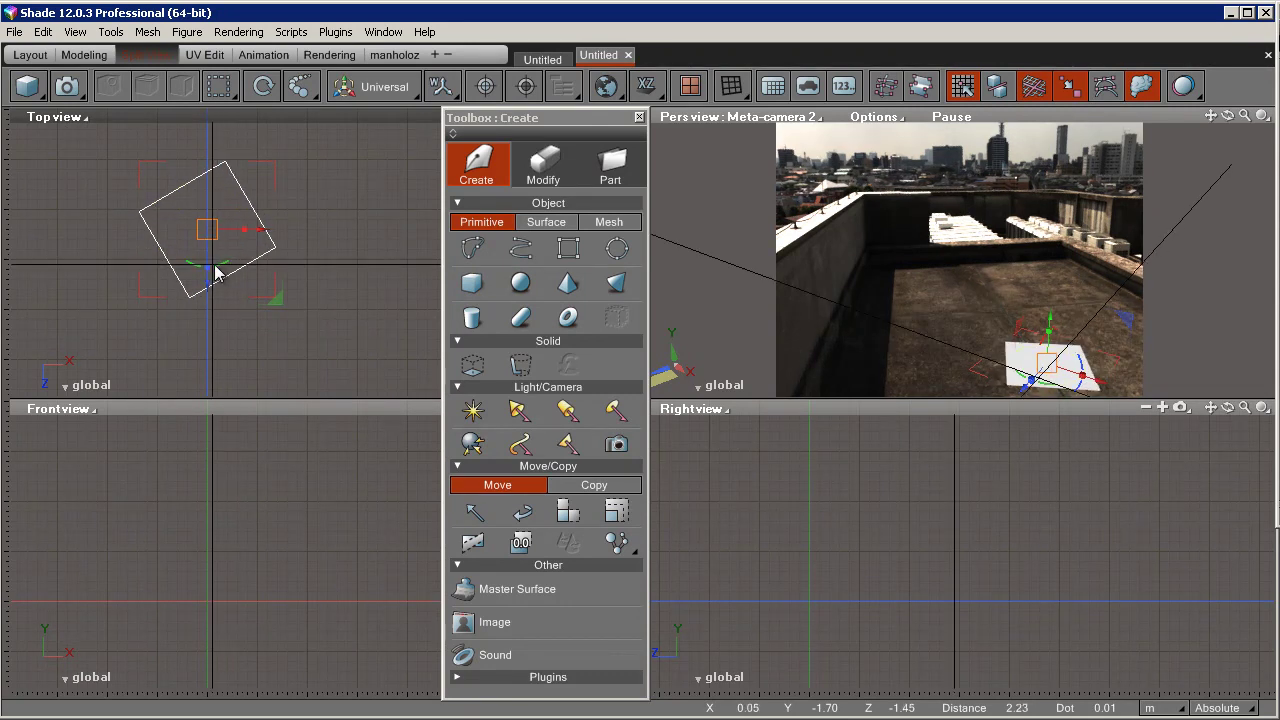
{"action": "left_click_drag", "start_coordinate": [220, 276], "coordinate": [228, 276]}
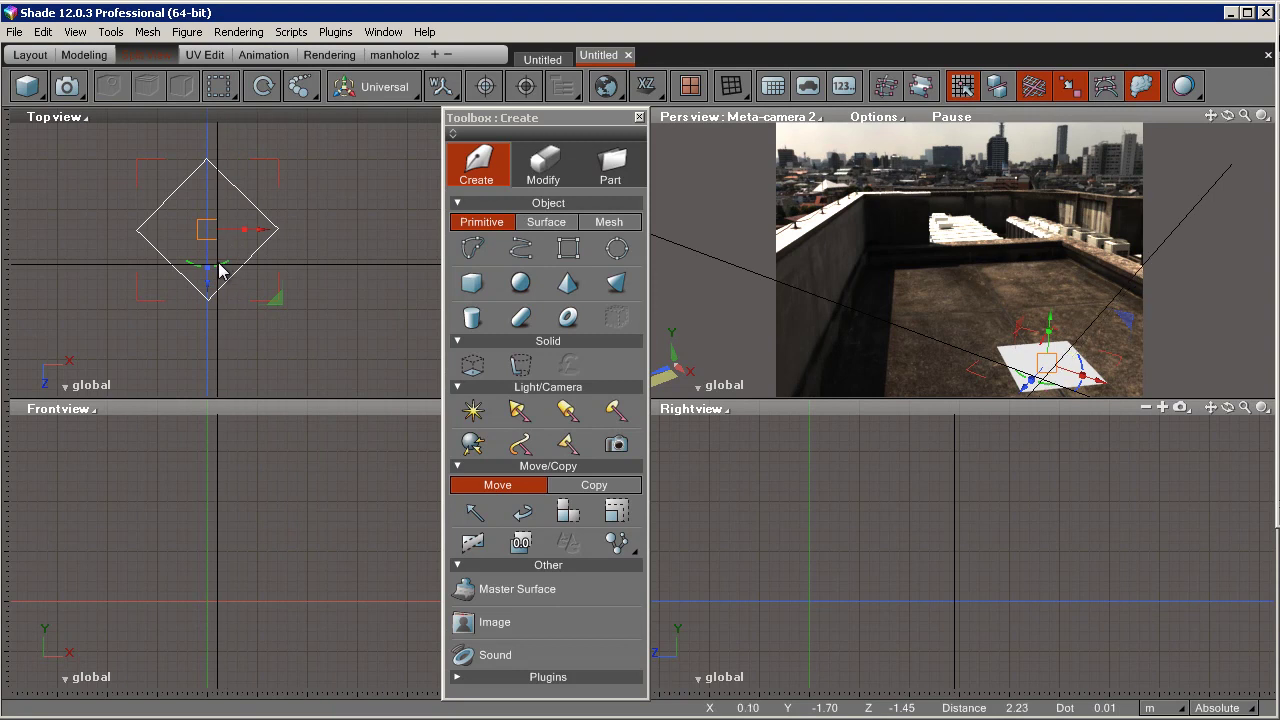
{"action": "left_click_drag", "start_coordinate": [222, 277], "coordinate": [210, 281]}
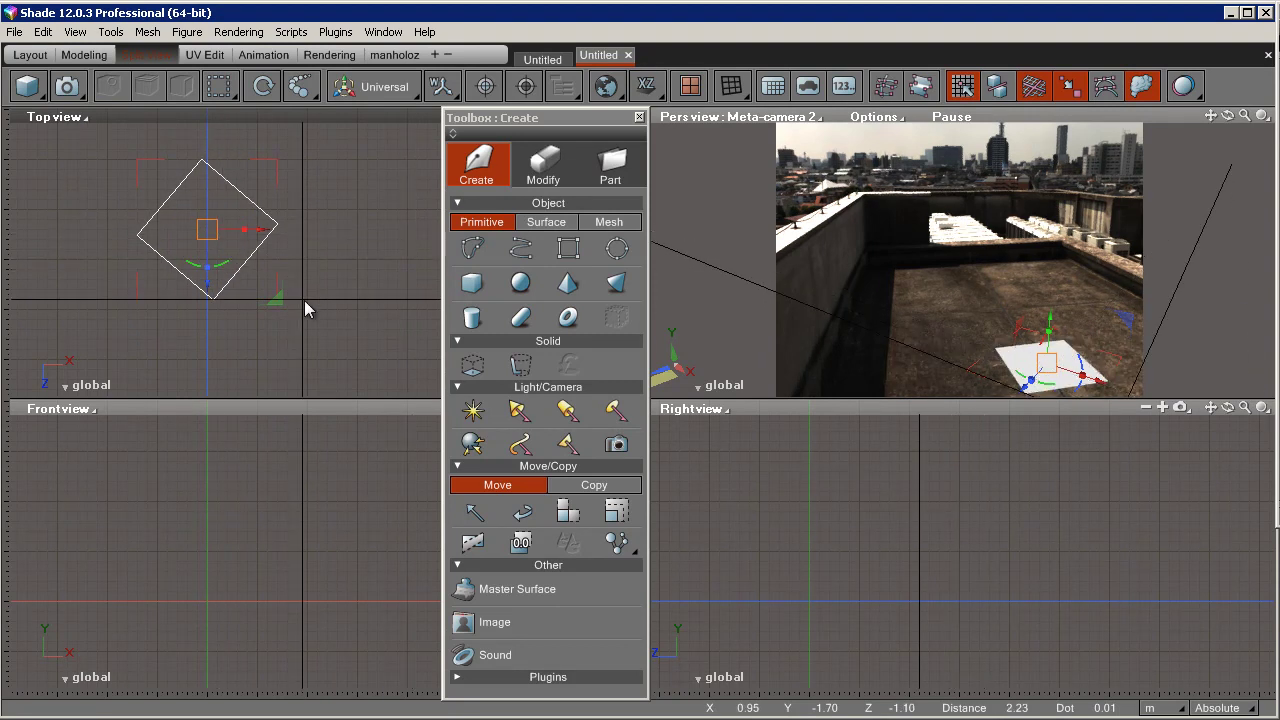
Create a local axis with its origin at a corner of the square and its directions aligned with the square's edges.
{"action": "left_click", "coordinate": [98, 391]}
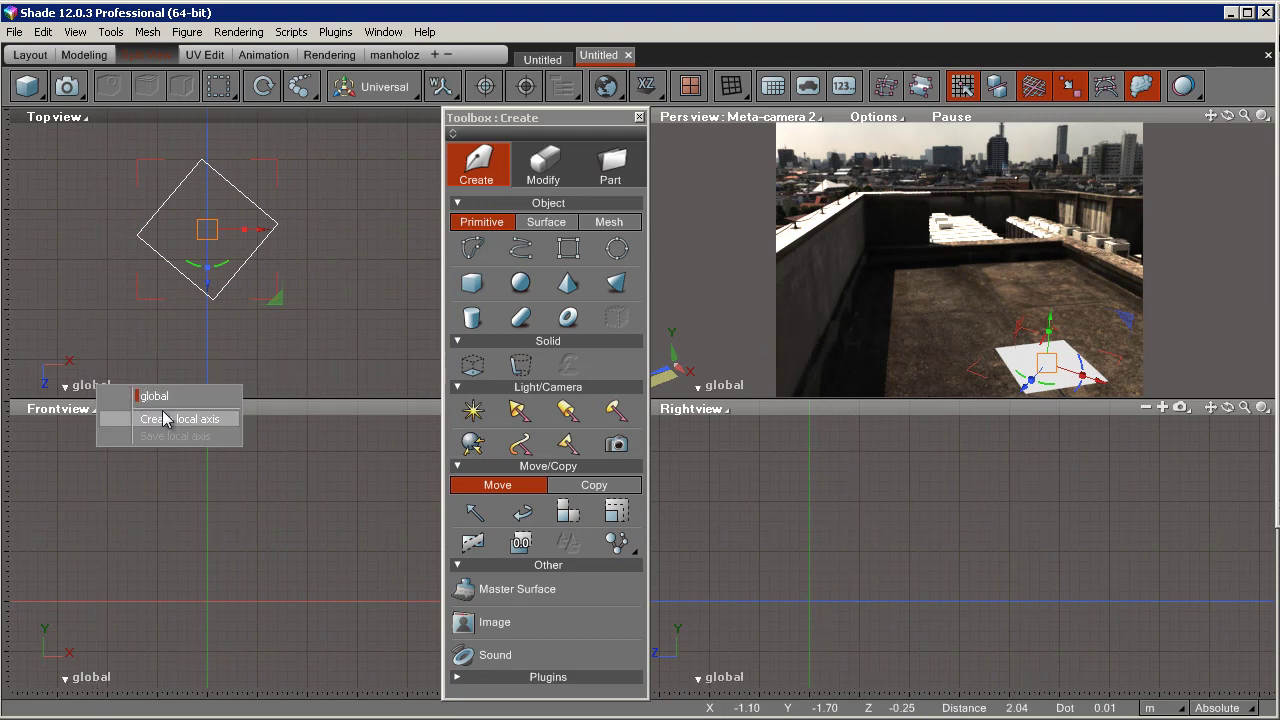
{"action": "left_click", "coordinate": [177, 424]}
{"action": "left_click_drag", "start_coordinate": [212, 237], "coordinate": [228, 200]}
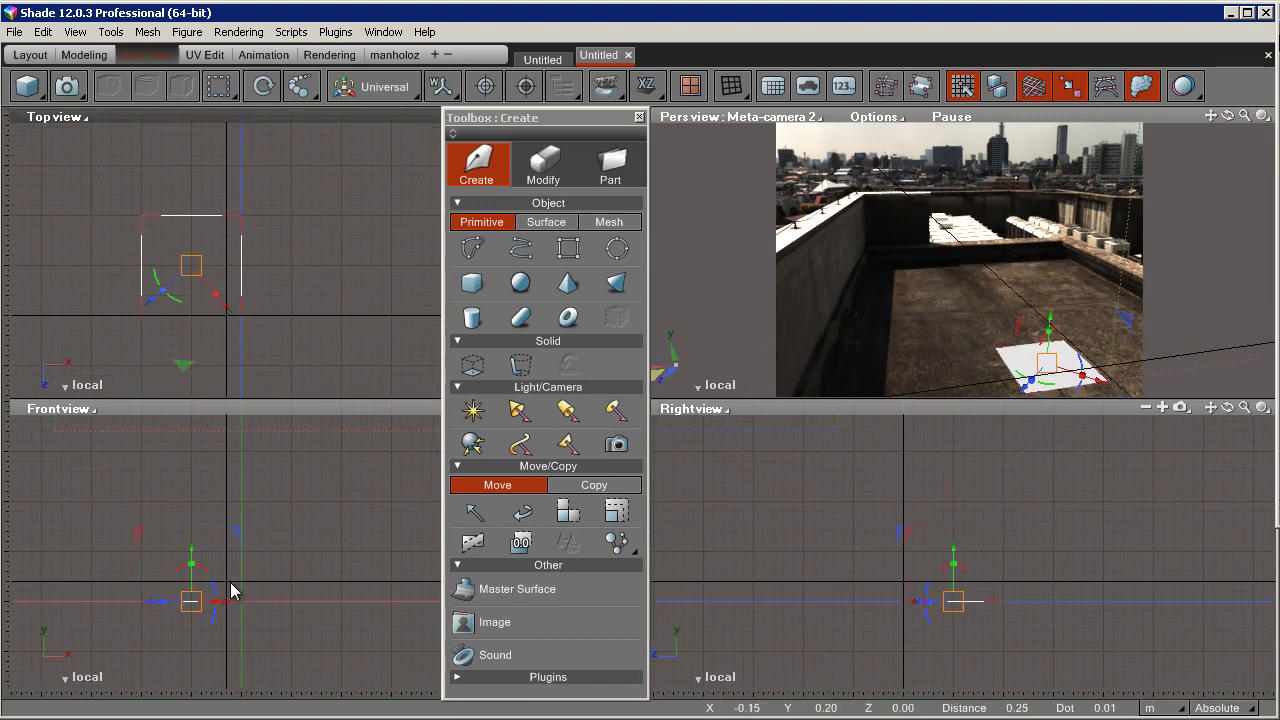
{"action": "left_click_drag", "start_coordinate": [230, 578], "coordinate": [228, 600]}
Extrude the square 1 m upward in the front view and check the resulting solid's bounding box size in the object info.
{"action": "scroll", "coordinate": [207, 593], "scroll_direction": "up", "scroll_amount": 1}
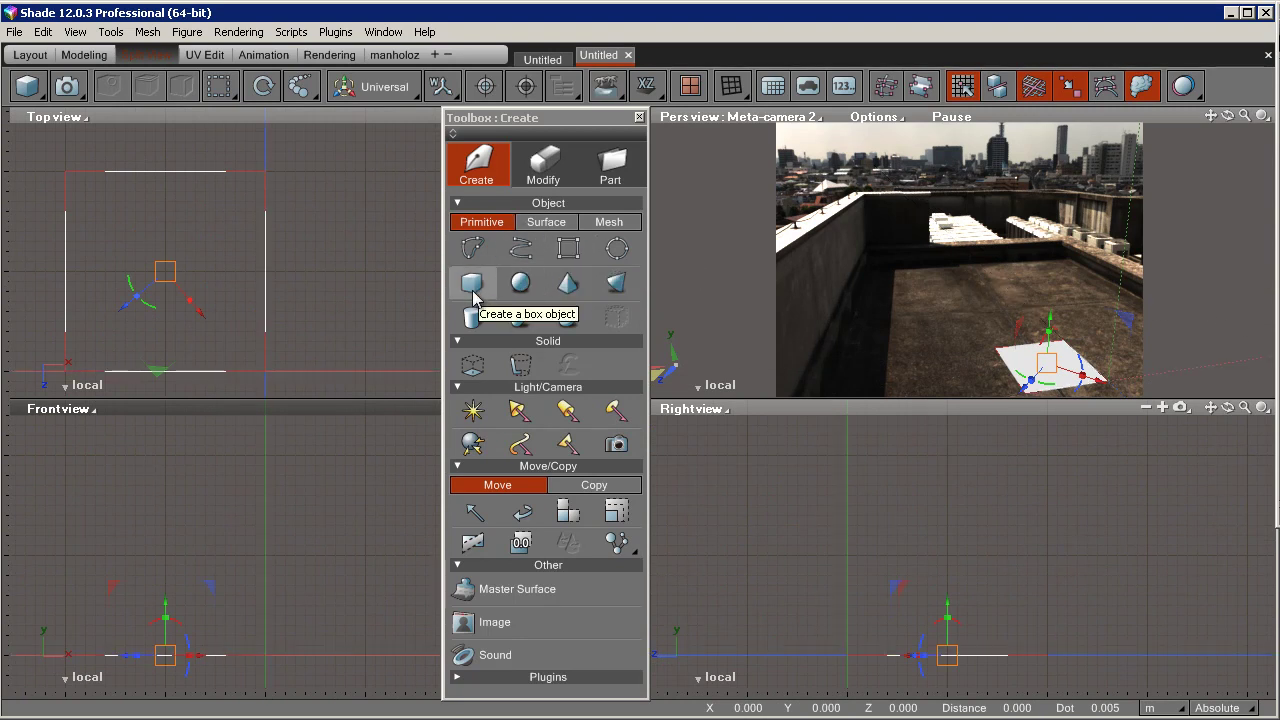
{"action": "left_click", "coordinate": [475, 372]}
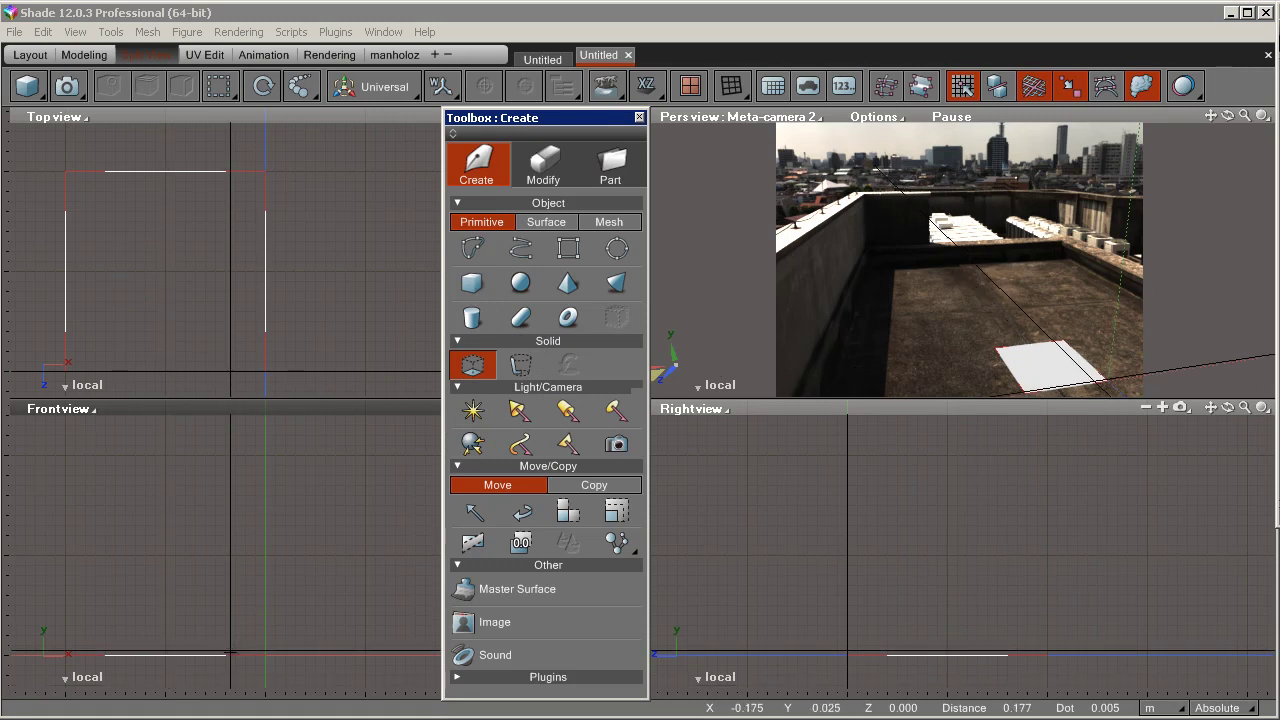
{"action": "left_click_drag", "start_coordinate": [230, 654], "coordinate": [234, 460]}
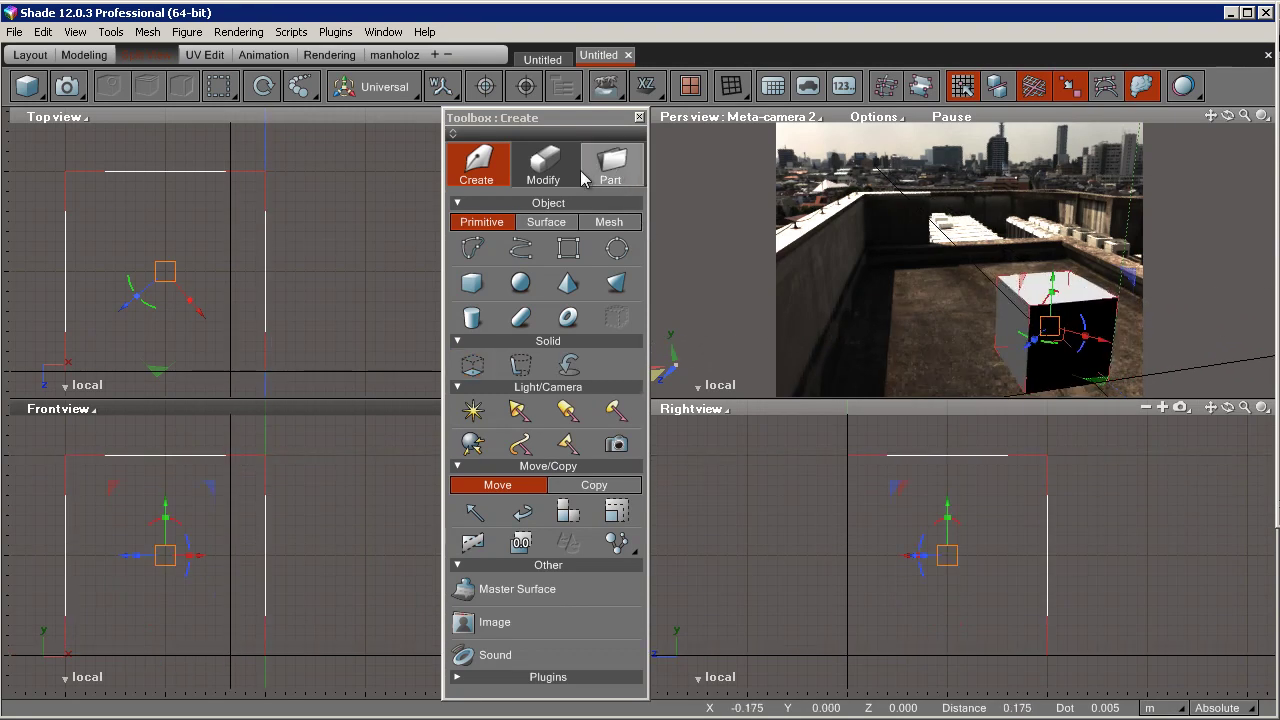
{"action": "left_click_drag", "start_coordinate": [1279, 90], "coordinate": [708, 214]}
{"action": "left_click", "coordinate": [828, 259]}
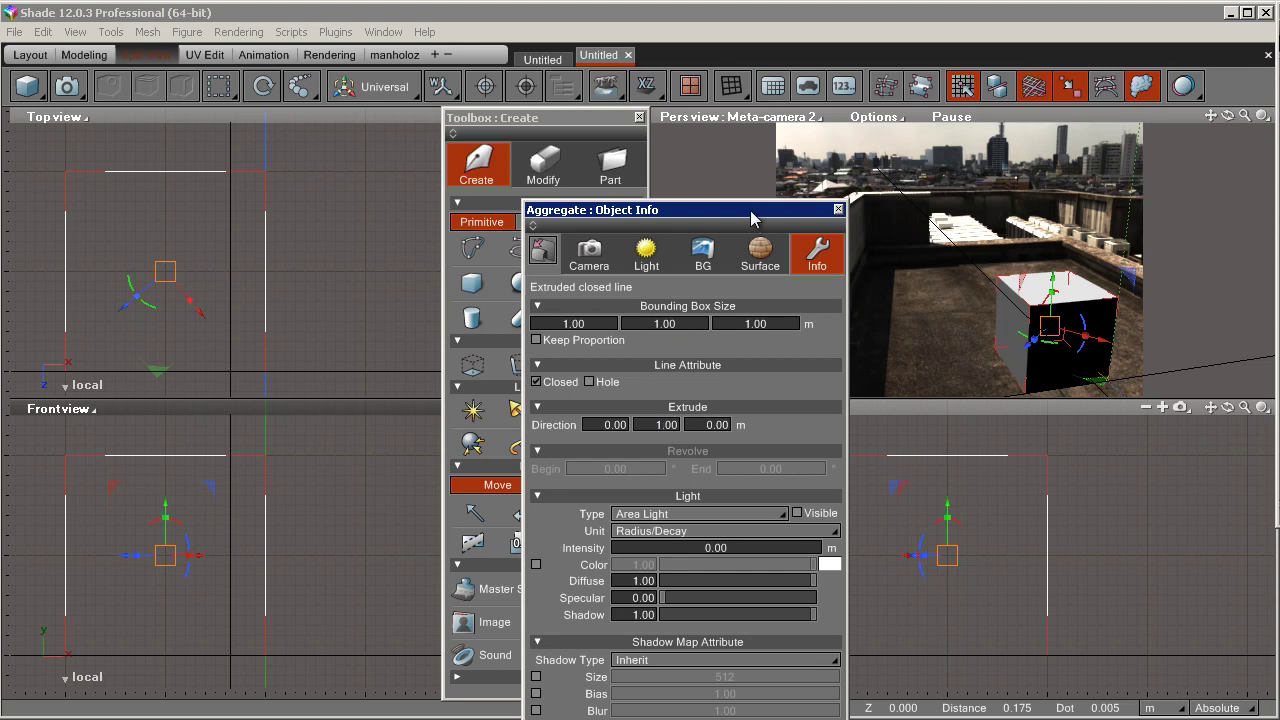
{"action": "left_click_drag", "start_coordinate": [752, 209], "coordinate": [1279, 209]}
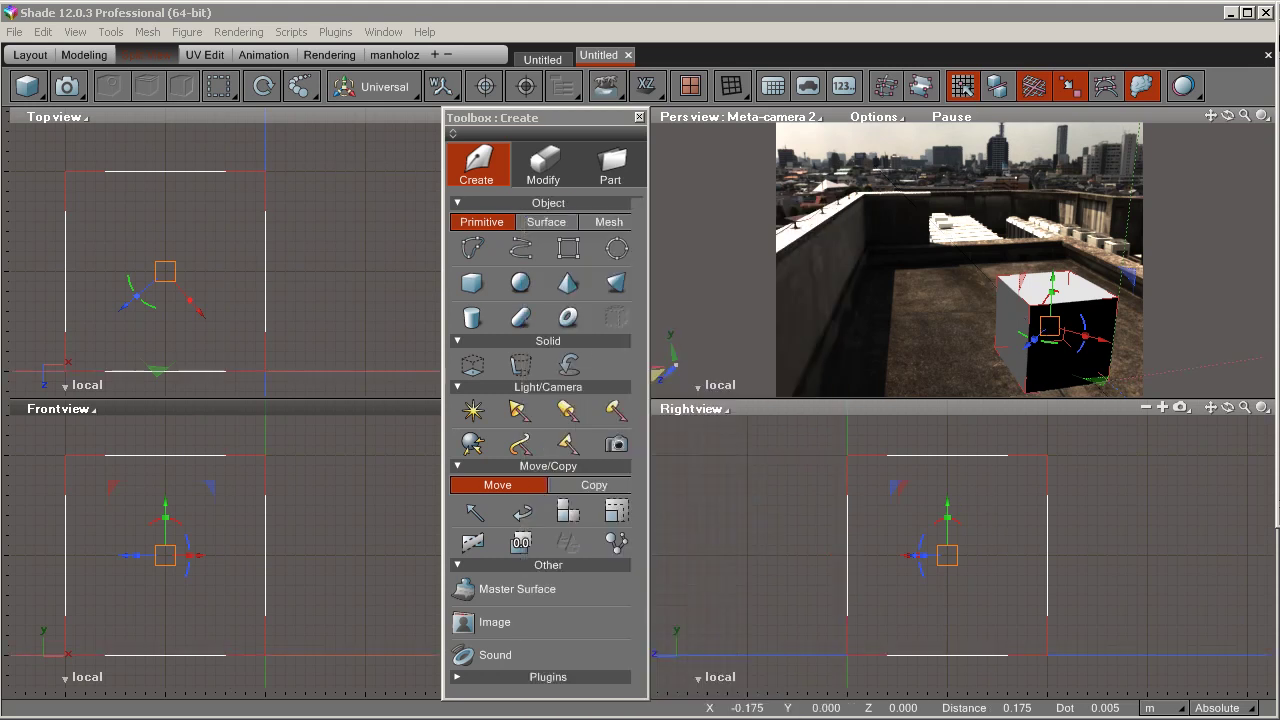
Rename the extruded closed line as "box base" in the object browser and close the browser.
{"action": "key", "text": "ctrl+b"}
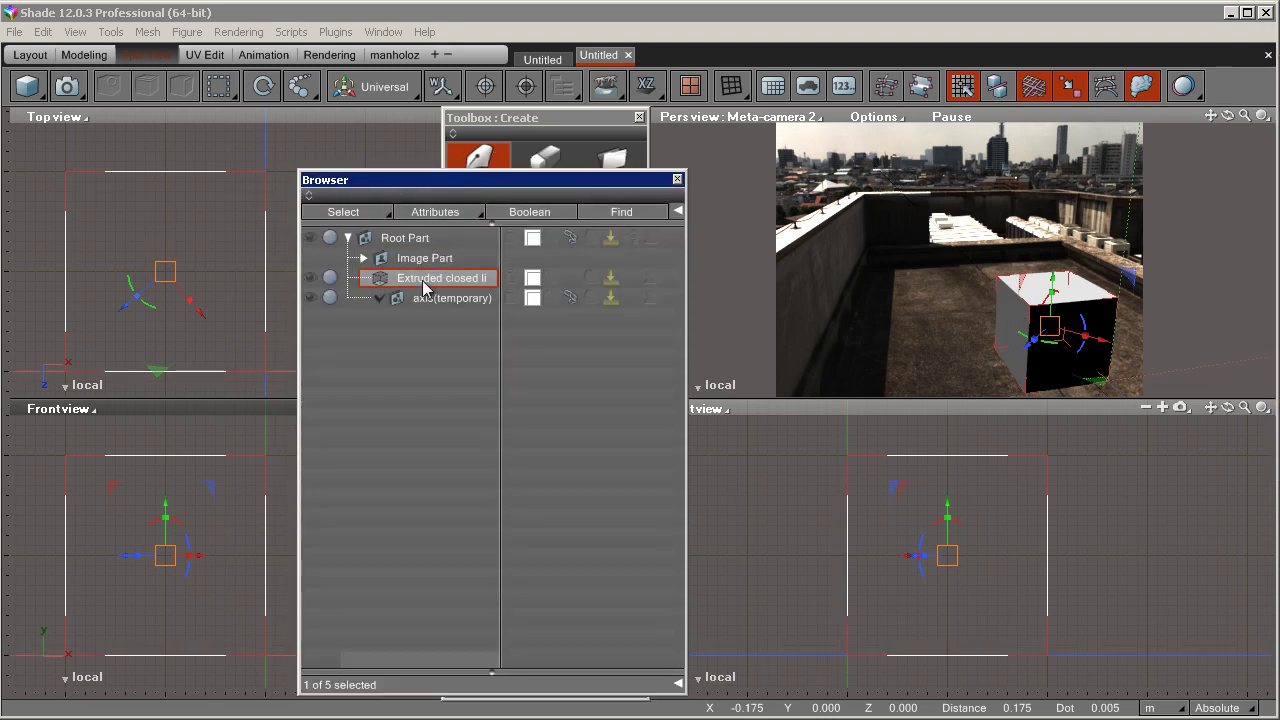
{"action": "double_click", "coordinate": [424, 287]}
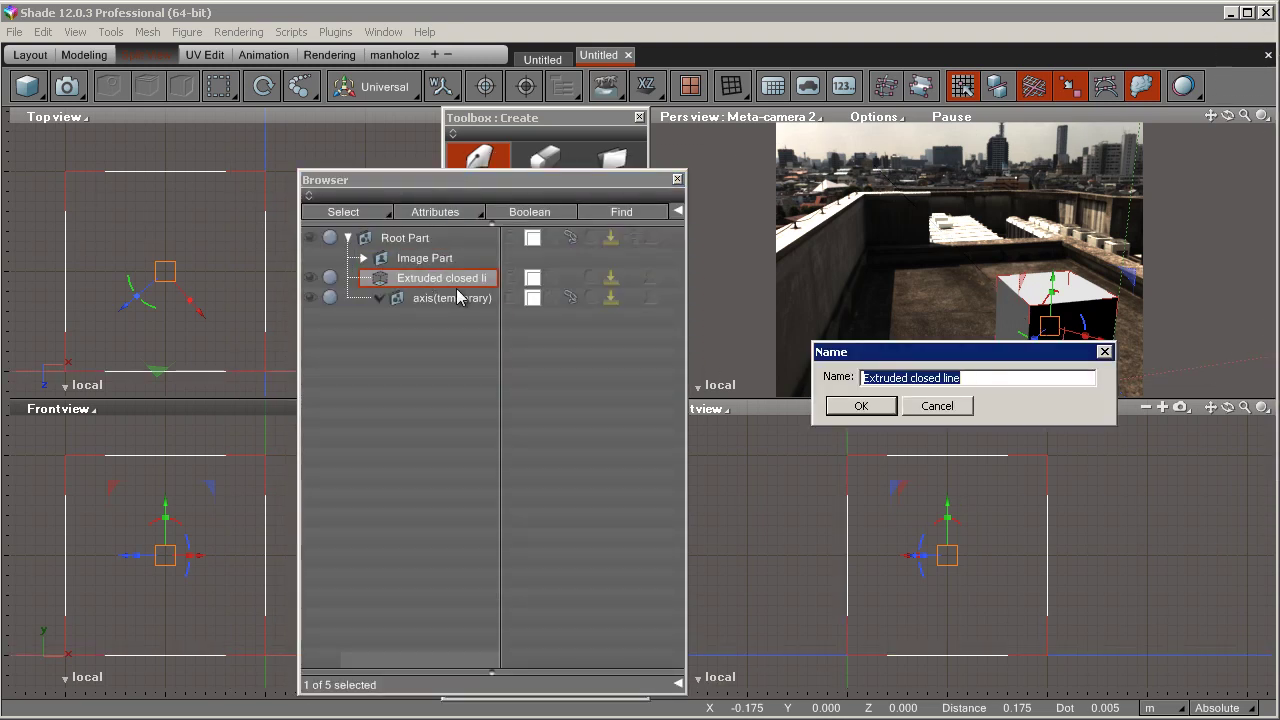
{"action": "type", "text": "box base"}
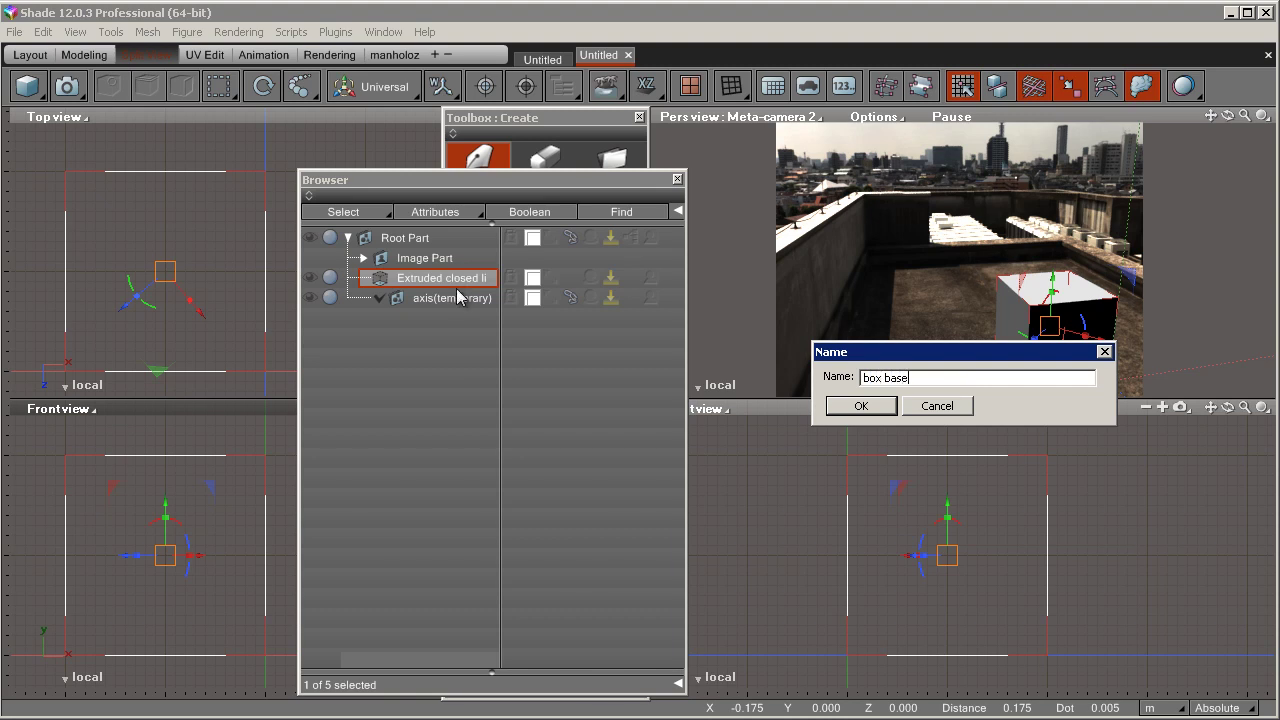
{"action": "key", "text": "Return"}
{"action": "left_click", "coordinate": [455, 299]}
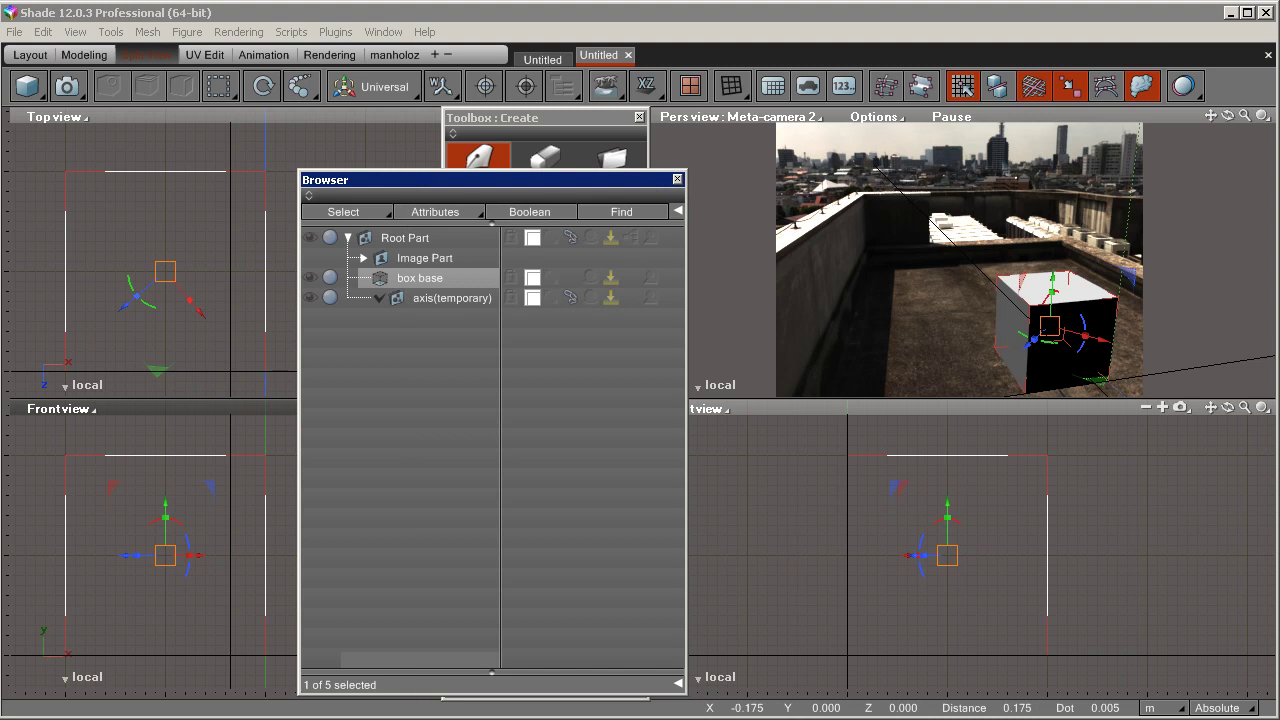
{"action": "left_click", "coordinate": [677, 179]}
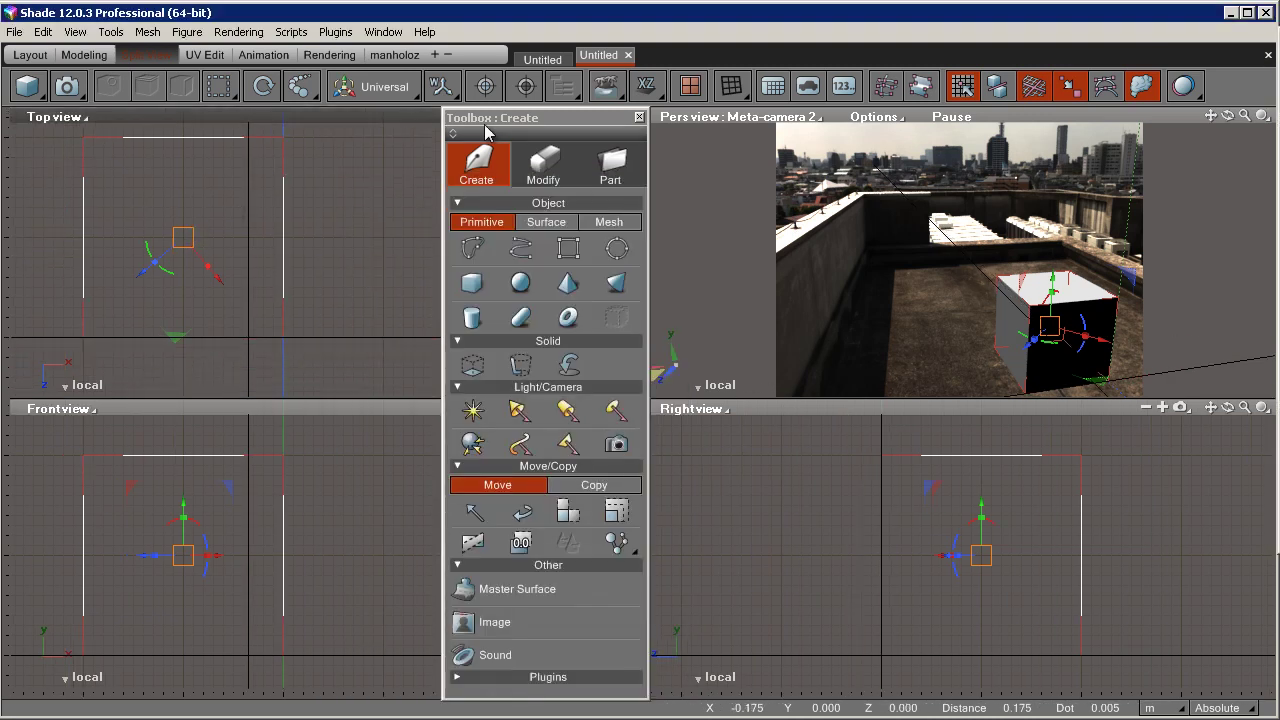
Set the manipulator to local coordinates and move the box about 0.7 m in the negative local X and Z directions.
{"action": "left_click", "coordinate": [442, 87]}
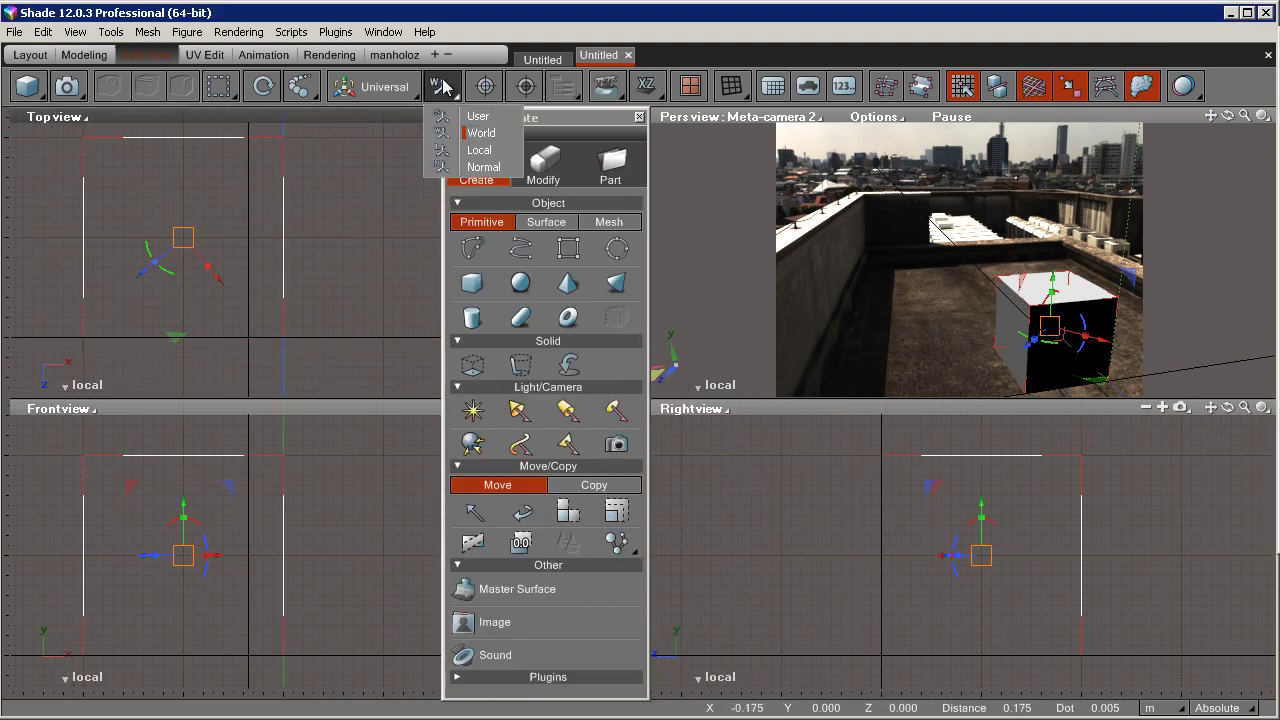
{"action": "left_click", "coordinate": [470, 150]}
{"action": "middle_click_drag", "start_coordinate": [234, 258], "coordinate": [283, 276]}
{"action": "scroll", "coordinate": [259, 315], "scroll_direction": "down", "scroll_amount": 1}
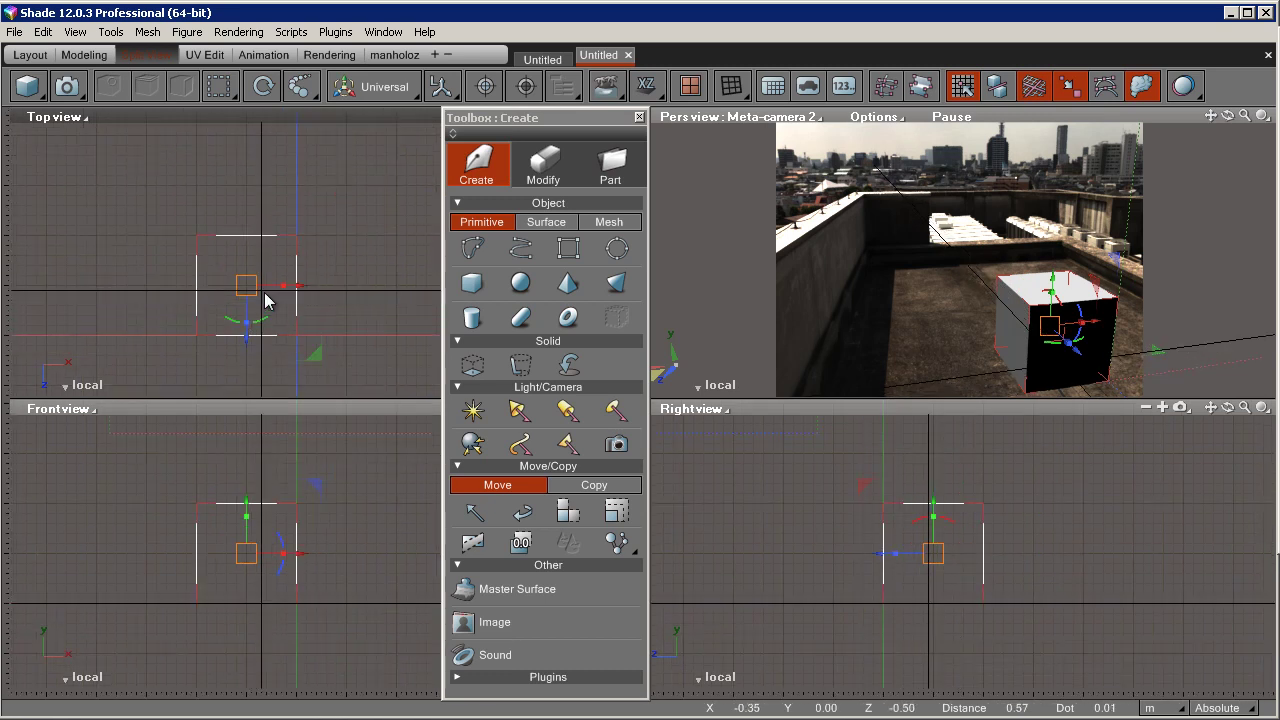
{"action": "left_click_drag", "start_coordinate": [297, 291], "coordinate": [230, 290]}
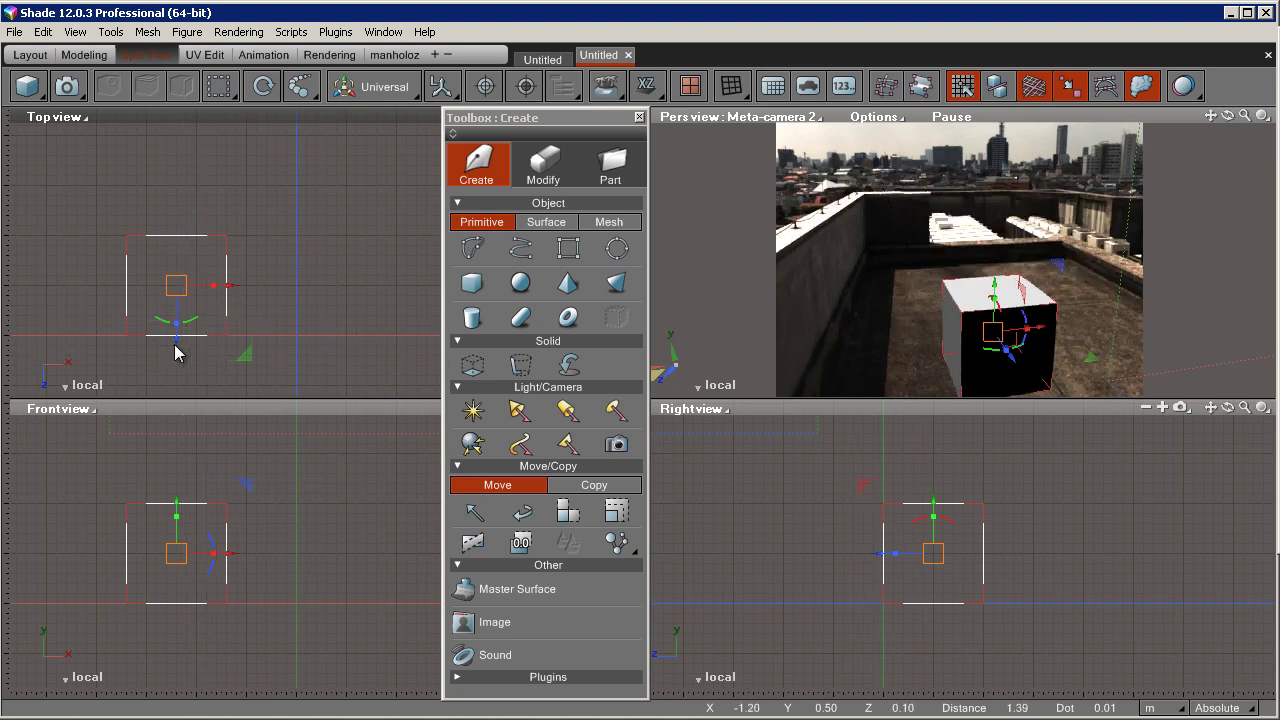
{"action": "left_click_drag", "start_coordinate": [177, 343], "coordinate": [173, 278]}
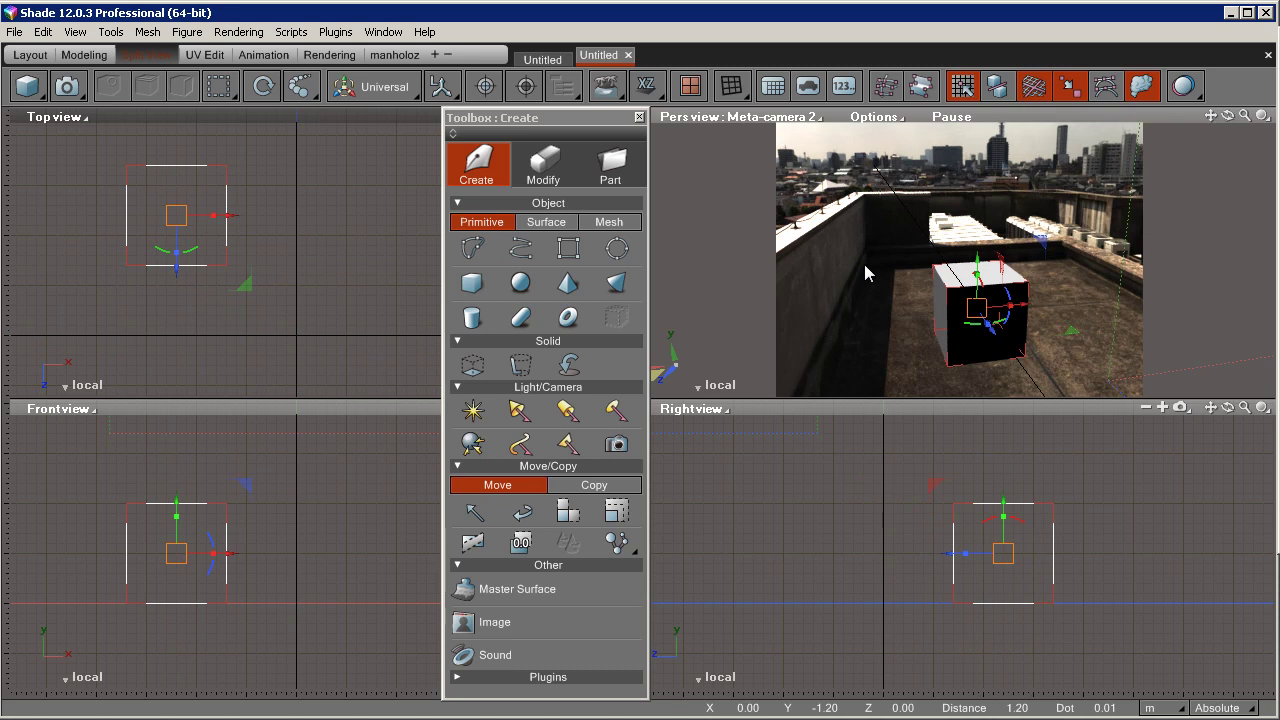
Draw a closed rectangle about 5.8 by 5.7 m around the box in the top view.
{"action": "left_click_drag", "start_coordinate": [174, 226], "coordinate": [248, 298]}
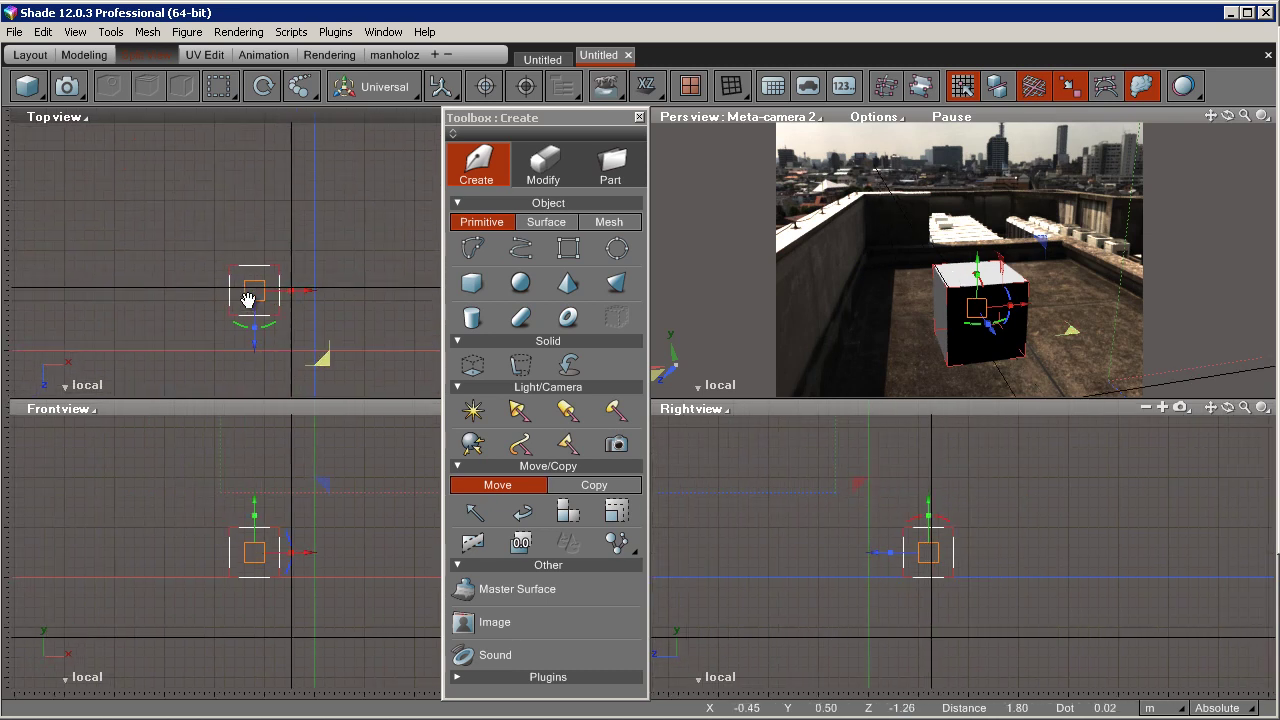
{"action": "left_click", "coordinate": [568, 248]}
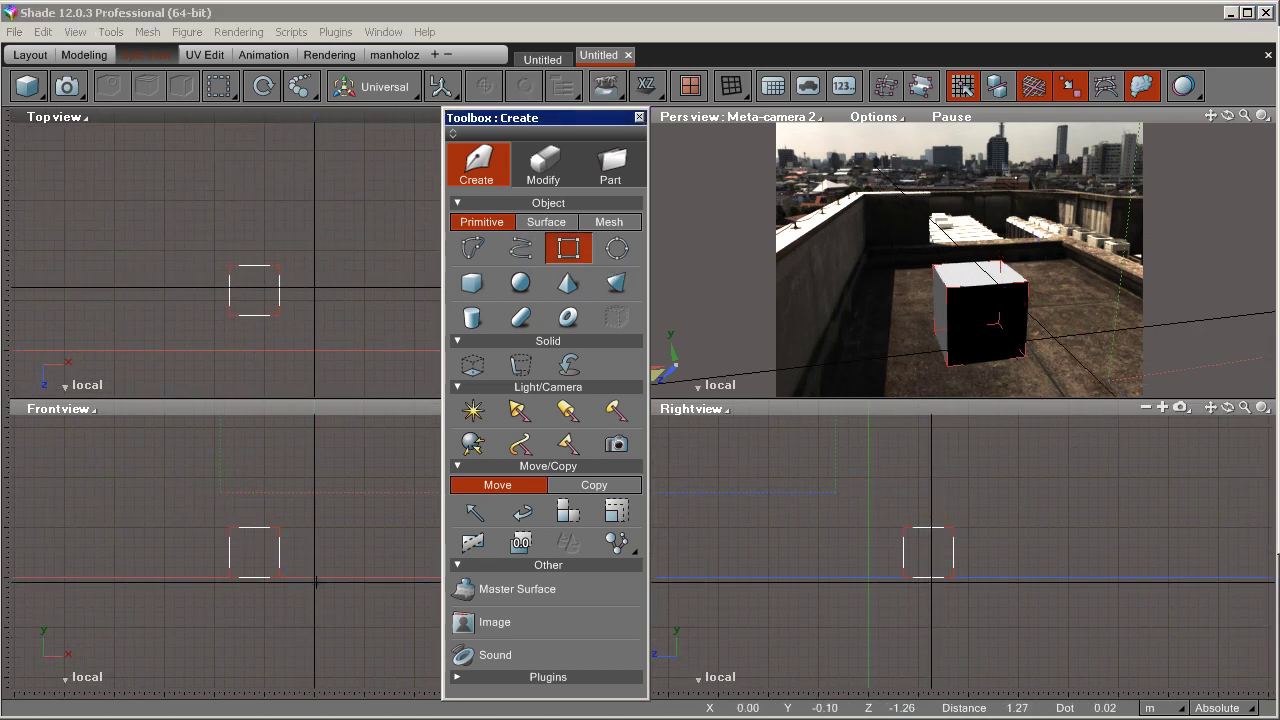
{"action": "left_click_drag", "start_coordinate": [113, 150], "coordinate": [405, 436]}
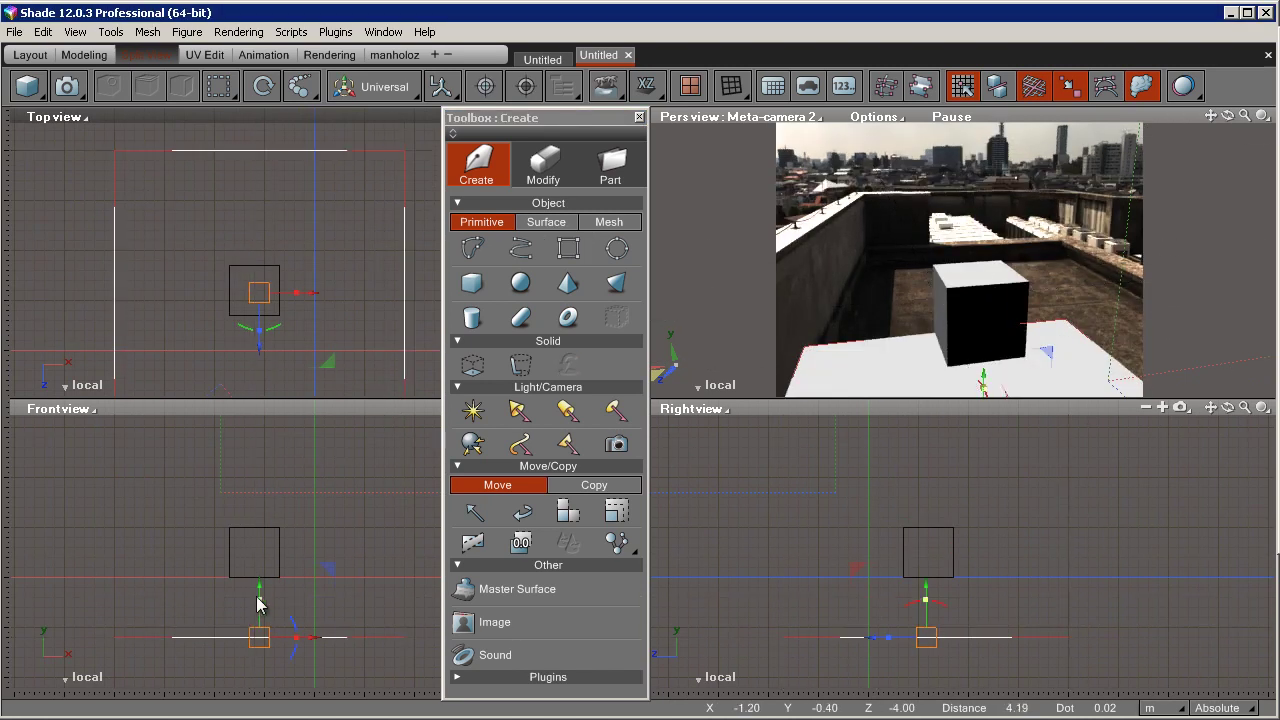
Raise the rectangle to the level of the box's base and shift it horizontally to cover the rooftop floor behind and beside the box.
{"action": "scroll", "coordinate": [256, 605], "scroll_direction": "up", "scroll_amount": 2}
{"action": "left_click_drag", "start_coordinate": [268, 630], "coordinate": [258, 515]}
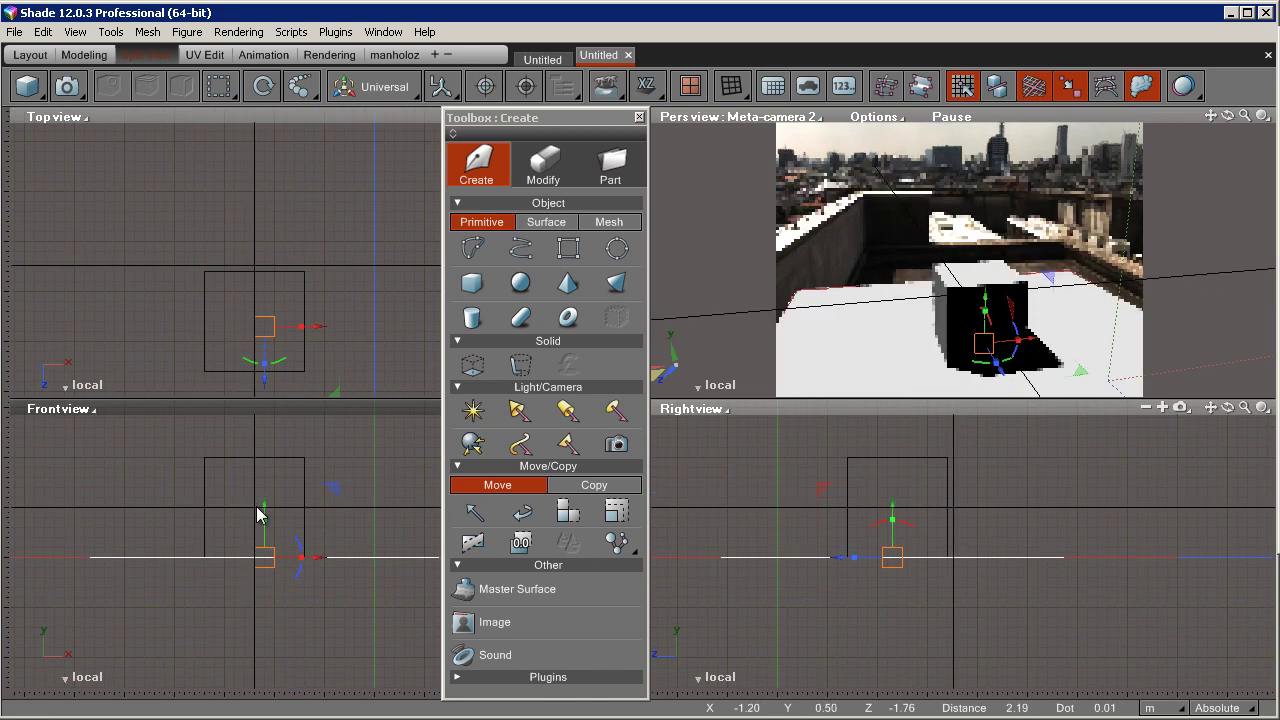
{"action": "scroll", "coordinate": [193, 287], "scroll_direction": "down", "scroll_amount": 2}
{"action": "scroll", "coordinate": [192, 284], "scroll_direction": "down", "scroll_amount": 2}
{"action": "mouse_move", "coordinate": [281, 361]}
{"action": "left_mouse_down"}
{"action": "mouse_move", "coordinate": [305, 340]}
{"action": "mouse_move", "coordinate": [293, 349]}
{"action": "left_mouse_up"}
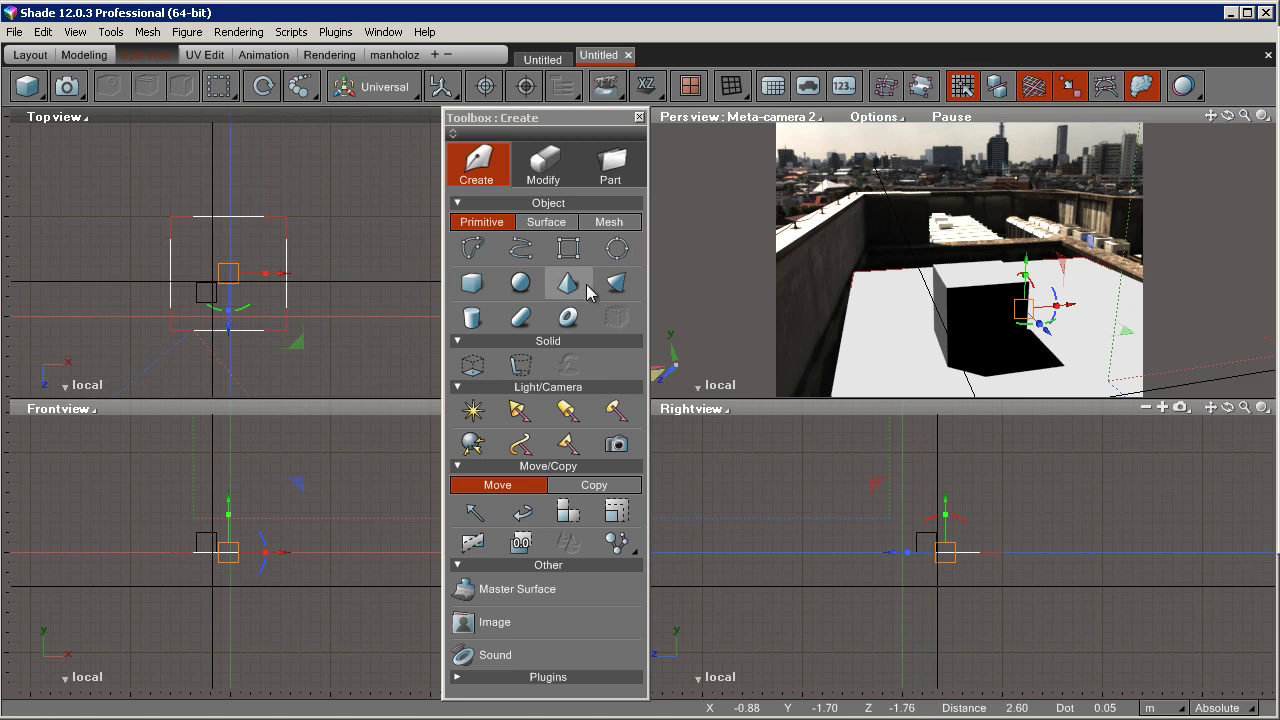
Display the Shadow Catcher attribute in the object browser, enable it for the closed line, and move the browser out of the workspace.
{"action": "left_click_drag", "start_coordinate": [1279, 40], "coordinate": [373, 168]}
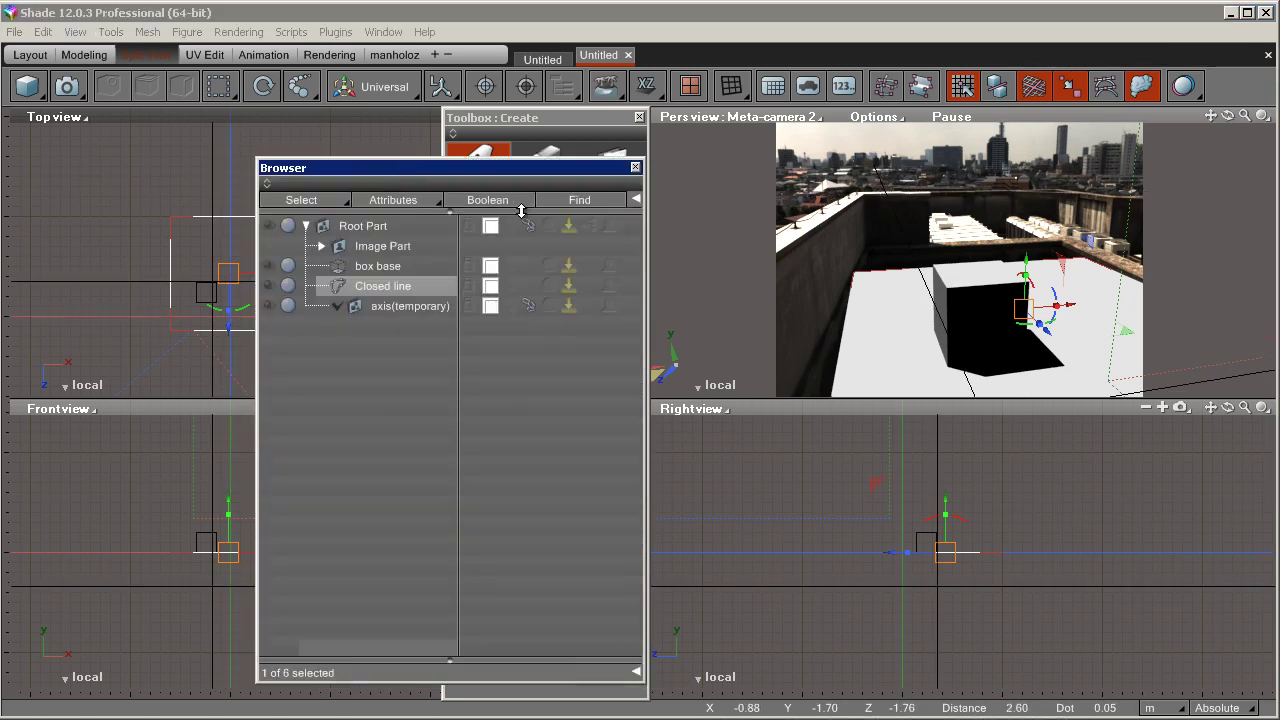
{"action": "right_click", "coordinate": [566, 292]}
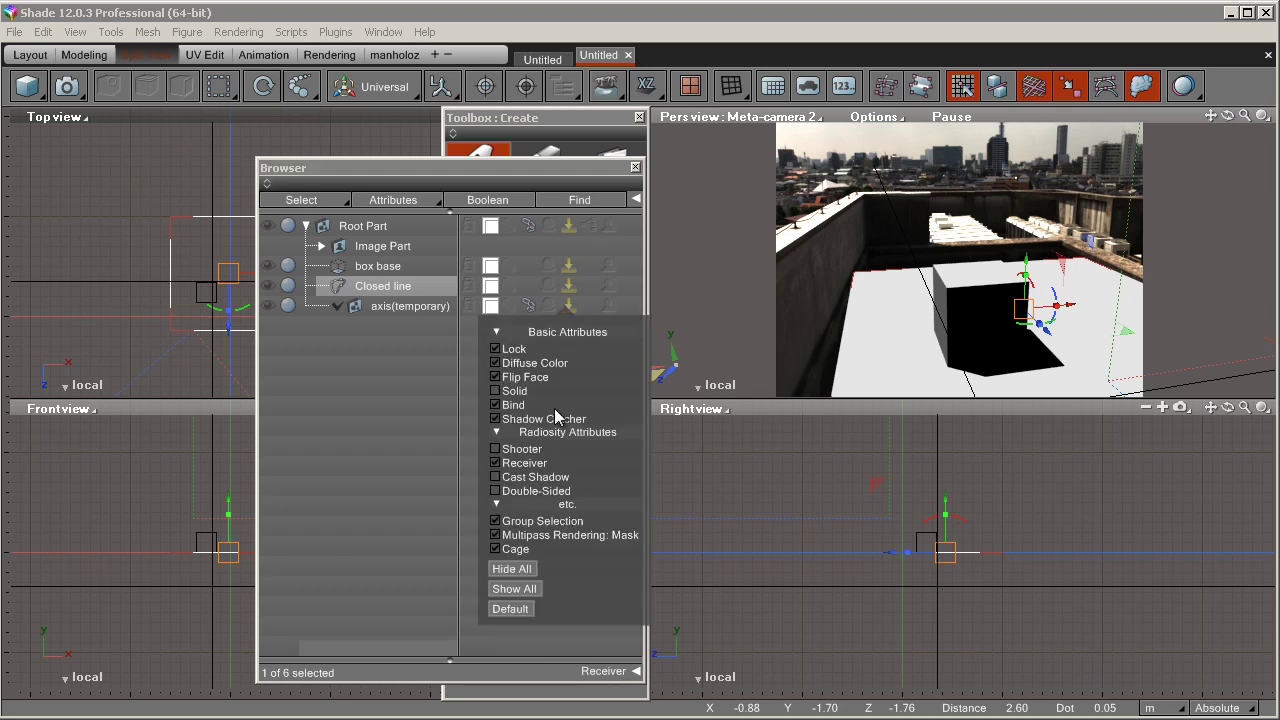
{"action": "left_click", "coordinate": [543, 420]}
{"action": "left_click", "coordinate": [396, 289]}
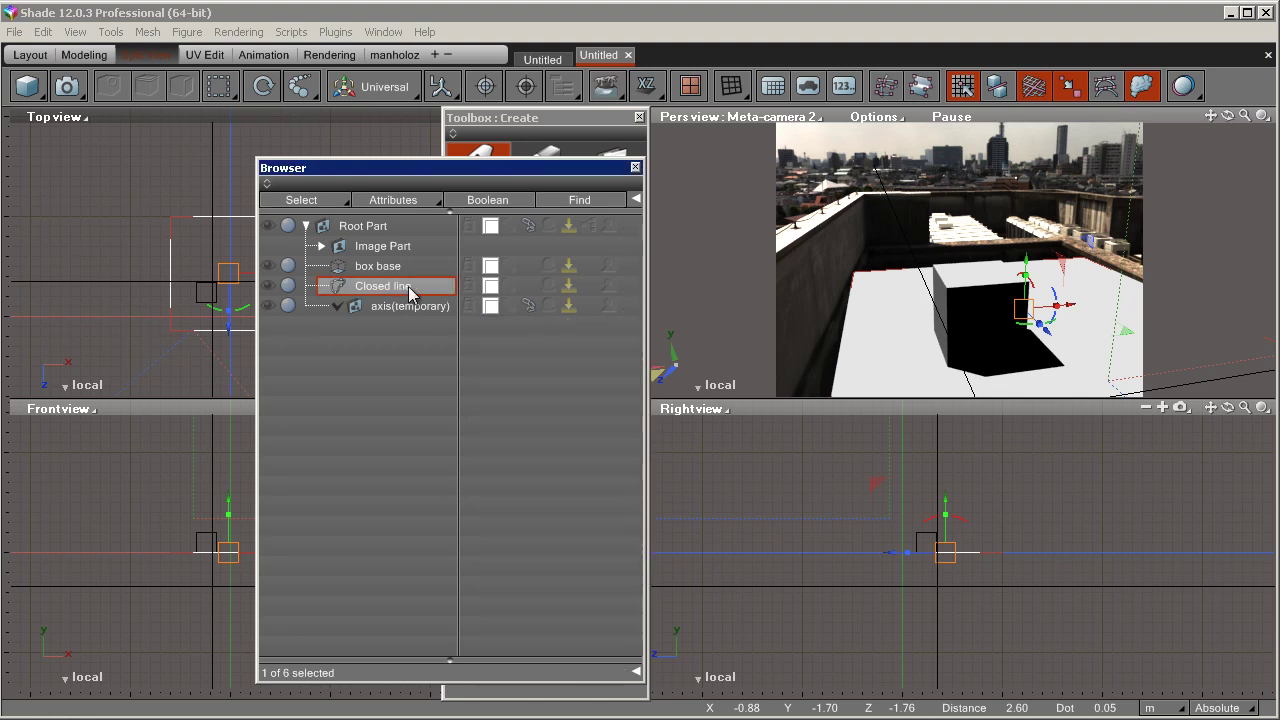
{"action": "left_click", "coordinate": [549, 288]}
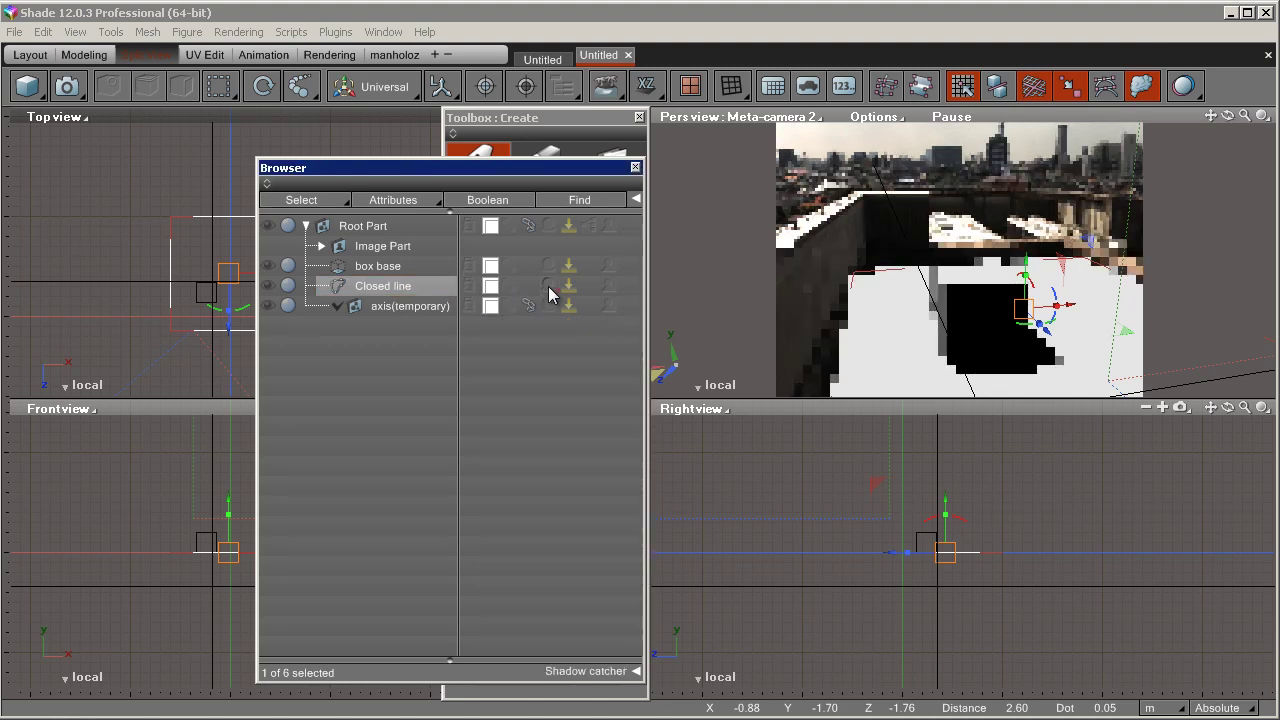
{"action": "left_click", "coordinate": [548, 287]}
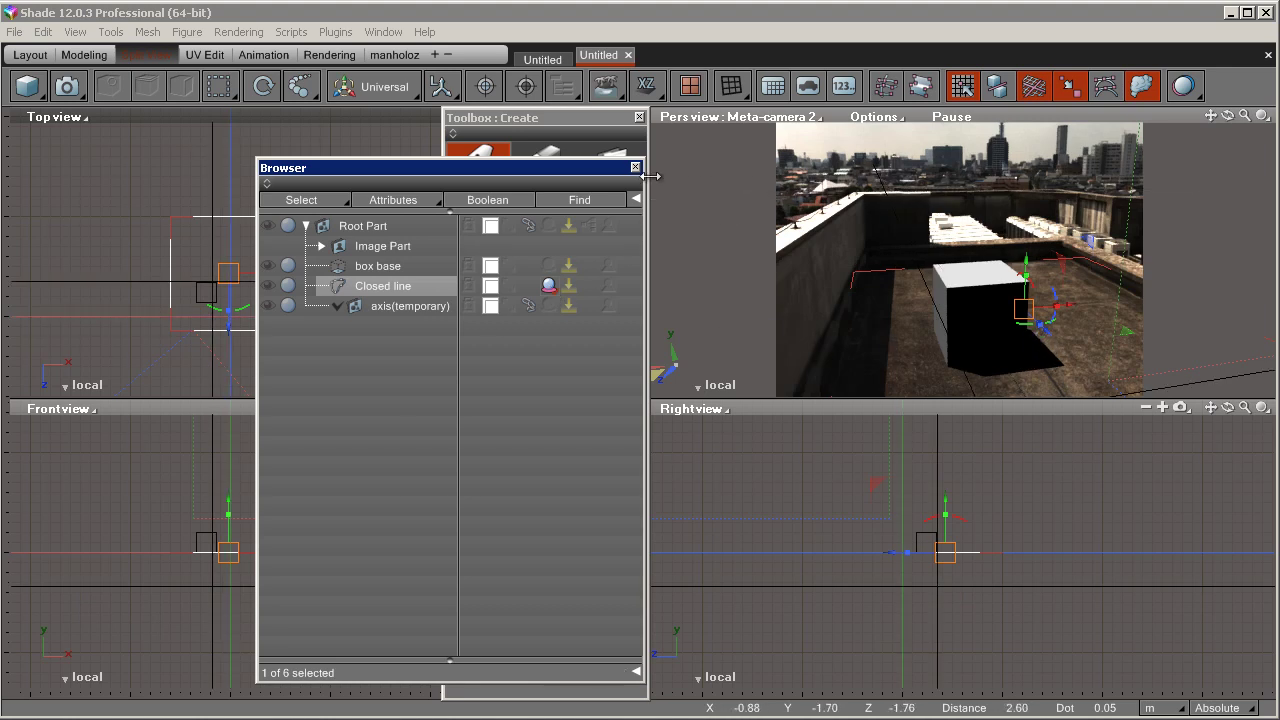
{"action": "left_click_drag", "start_coordinate": [590, 180], "coordinate": [1279, 110]}
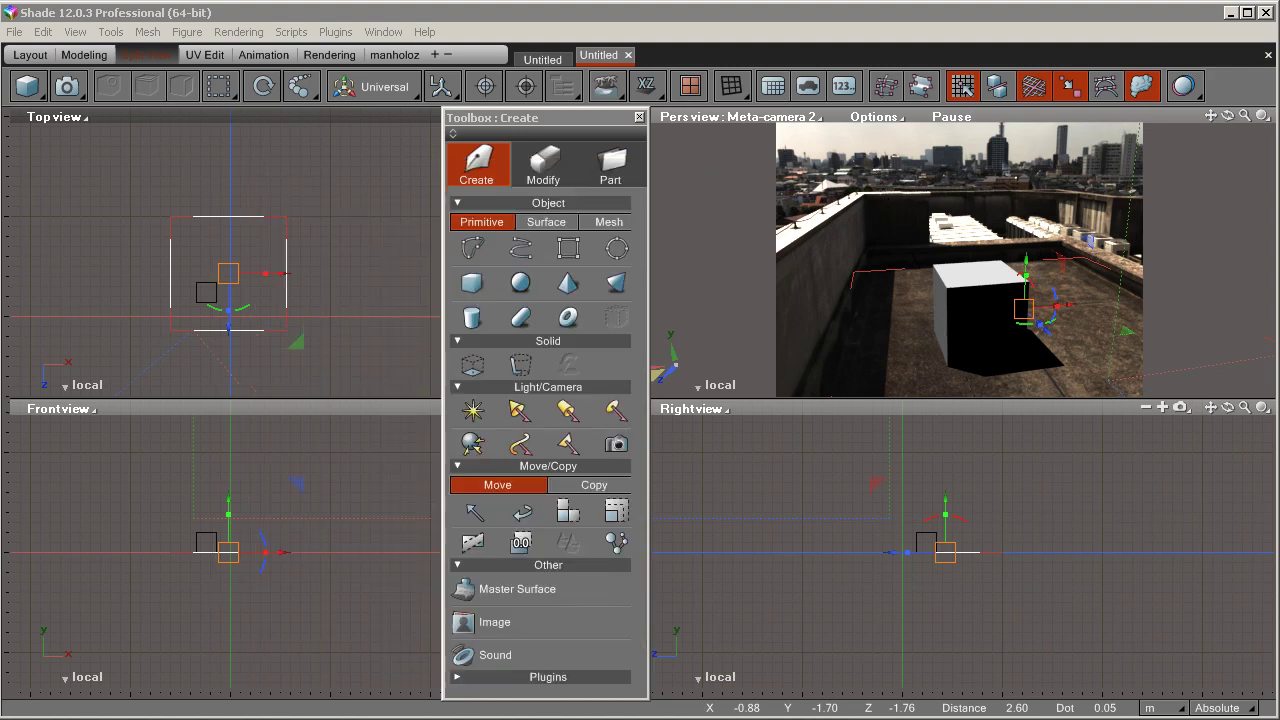
Set the distant light's shadow to 0.82 and its softness to 0.01.
{"action": "left_click_drag", "start_coordinate": [503, 122], "coordinate": [280, 122]}
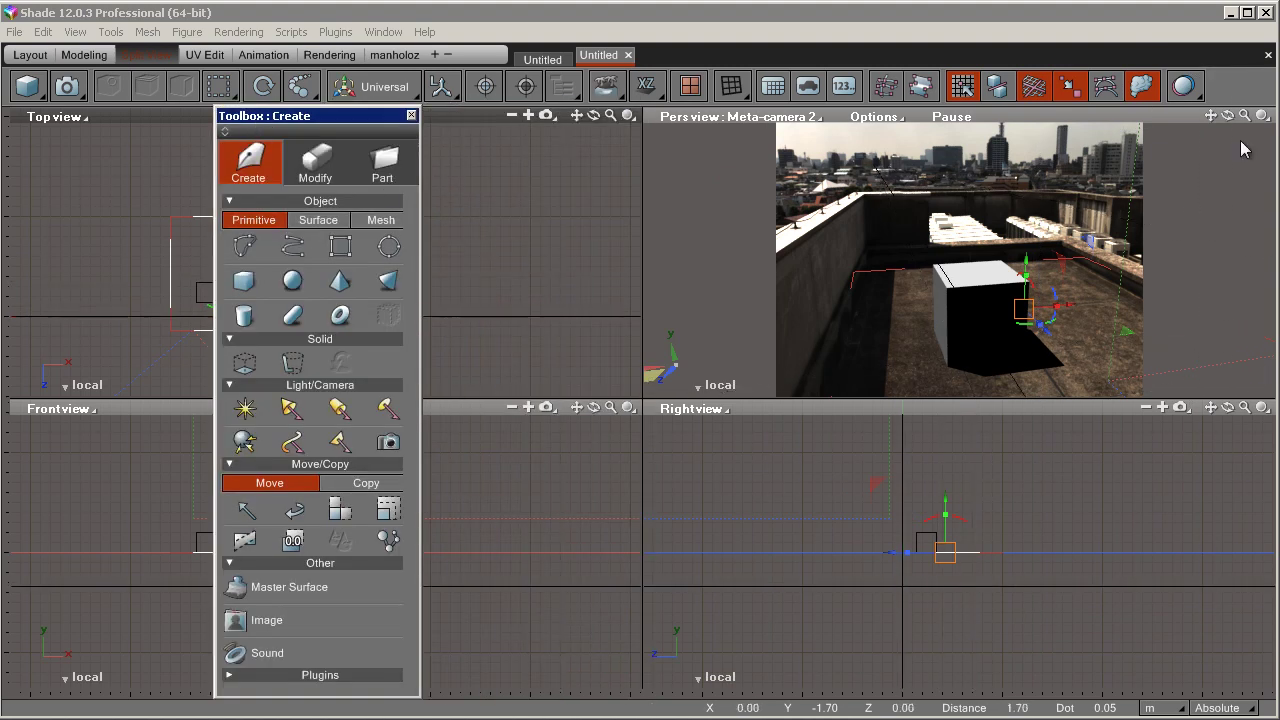
{"action": "left_click_drag", "start_coordinate": [1279, 60], "coordinate": [553, 73]}
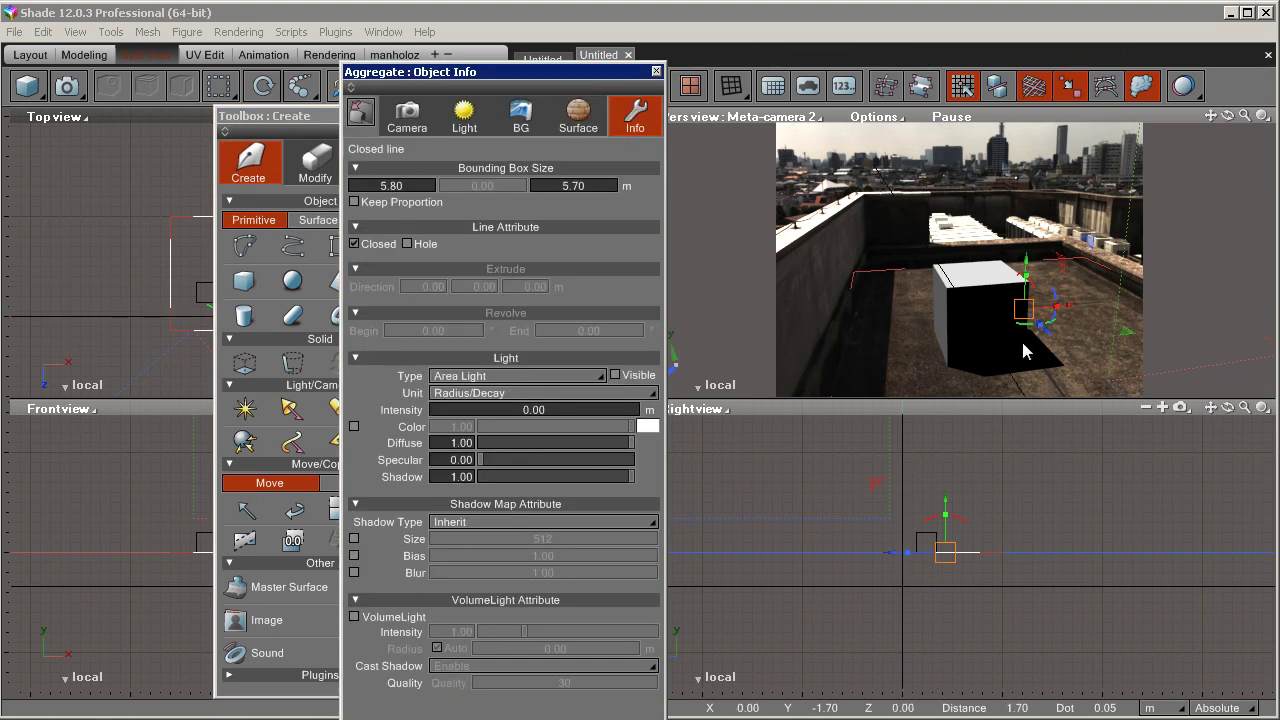
{"action": "left_click", "coordinate": [484, 136]}
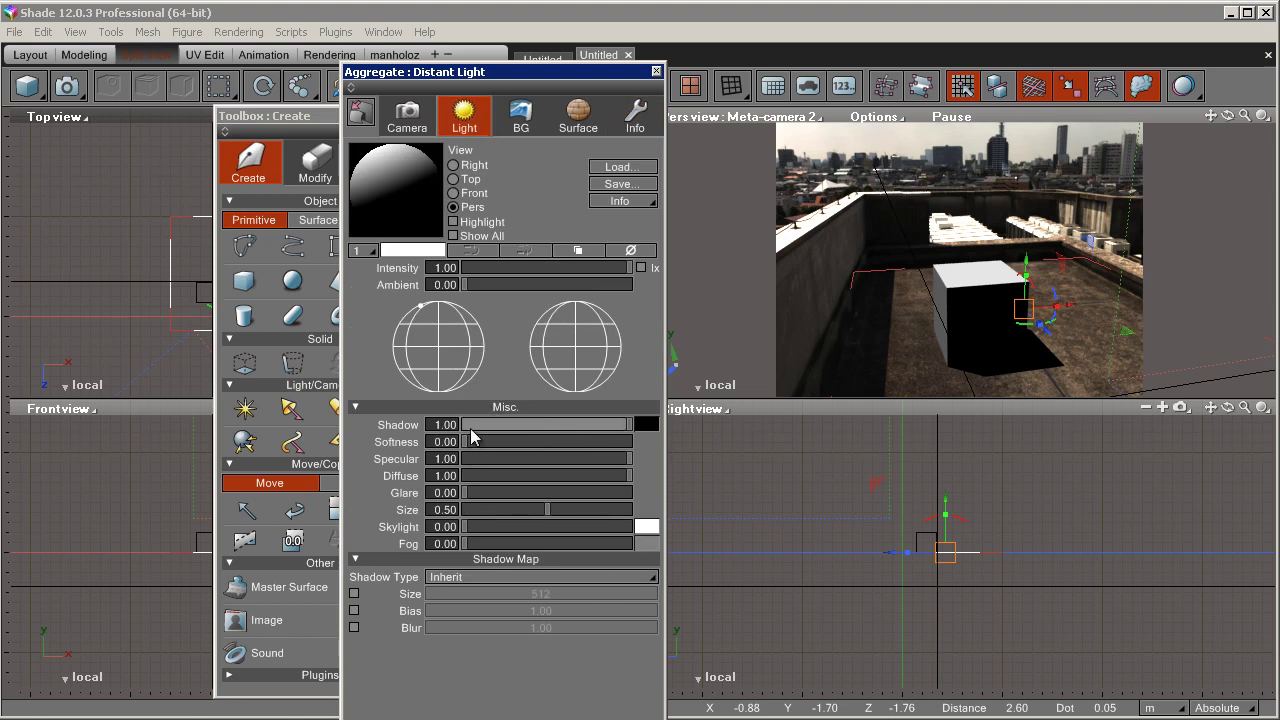
{"action": "left_click_drag", "start_coordinate": [616, 424], "coordinate": [600, 432]}
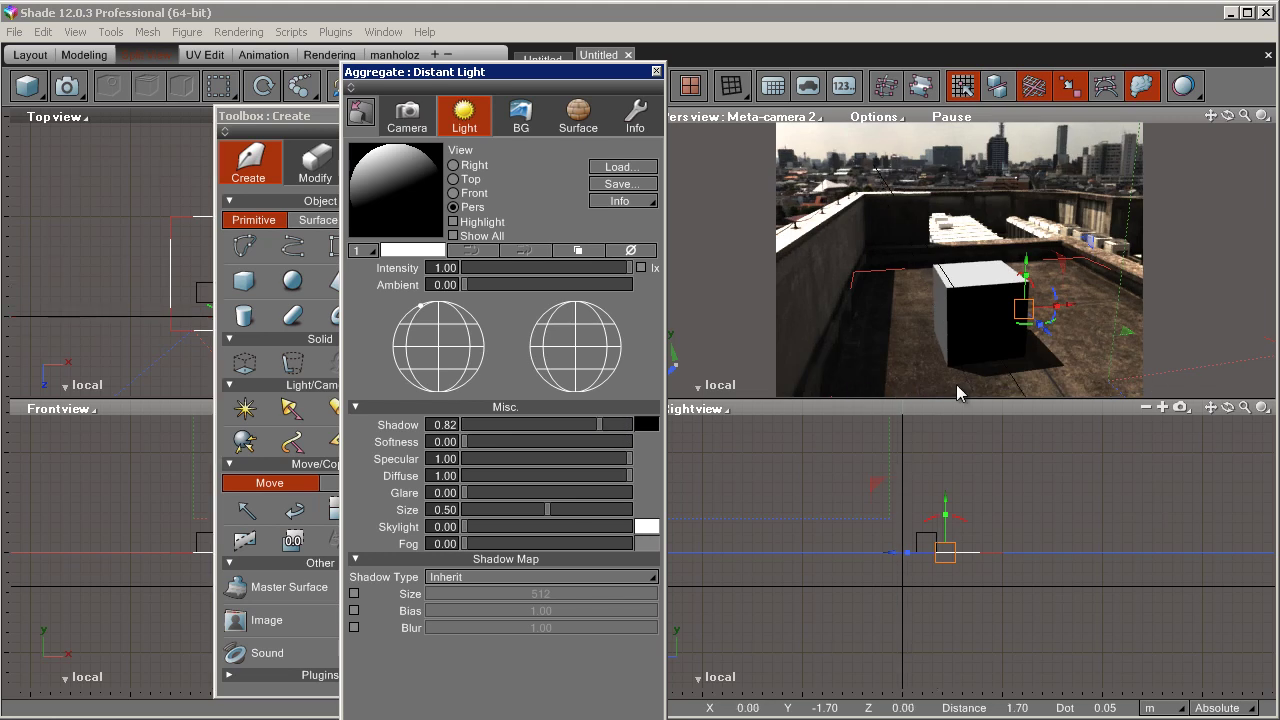
{"action": "left_click", "coordinate": [461, 449]}
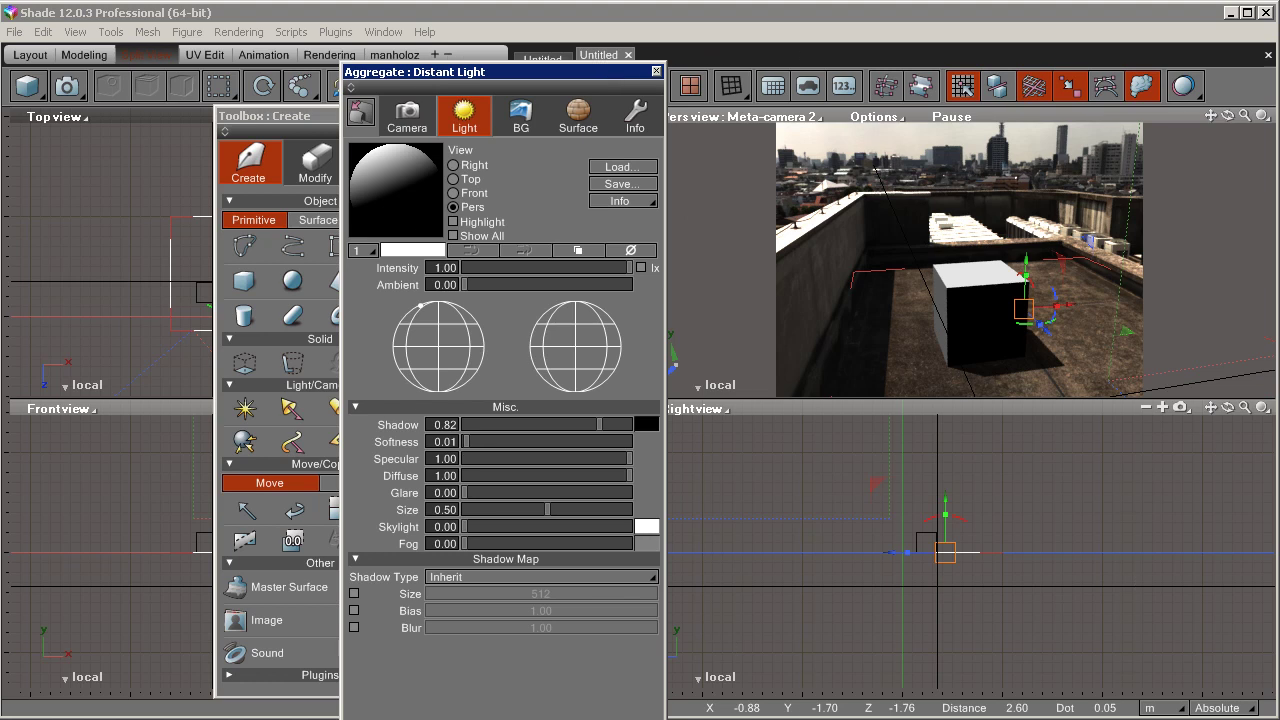
{"action": "left_click", "coordinate": [656, 71]}
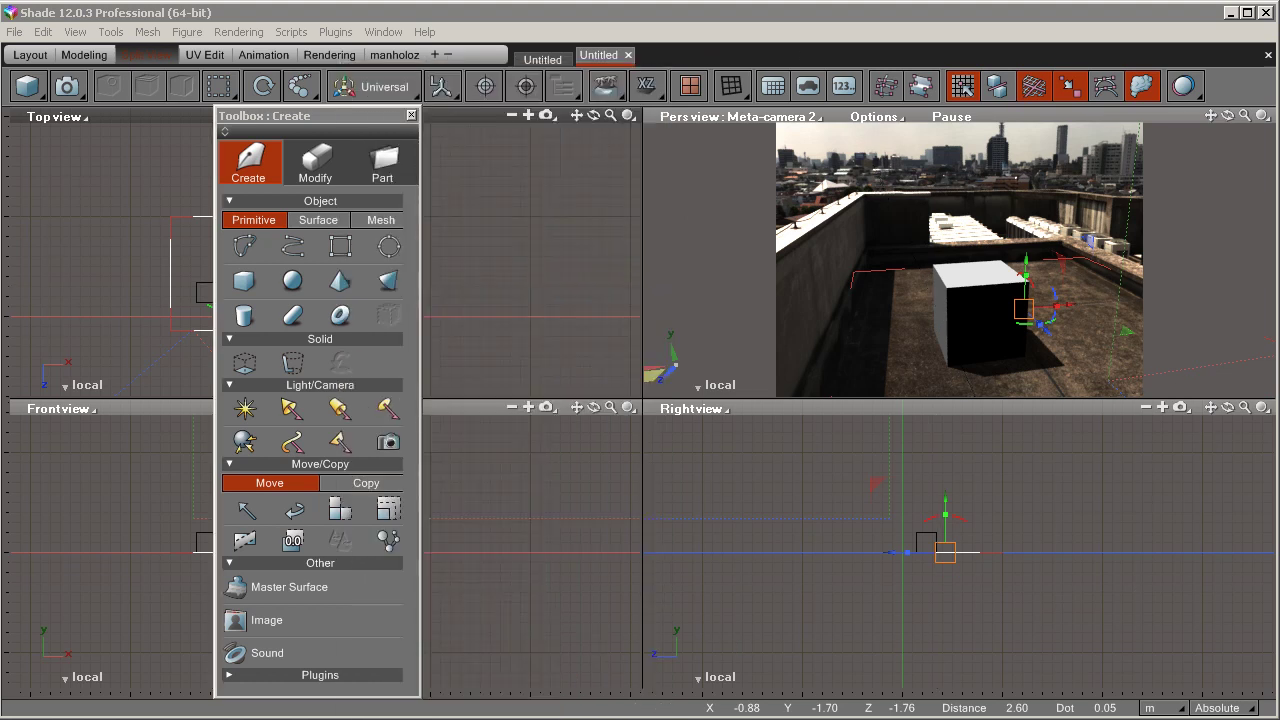
Apply the txl_c129.shdsfc surface preset from ShadeExplorer to the selected closed line.
{"action": "middle_click_drag", "start_coordinate": [440, 265], "coordinate": [677, 277]}
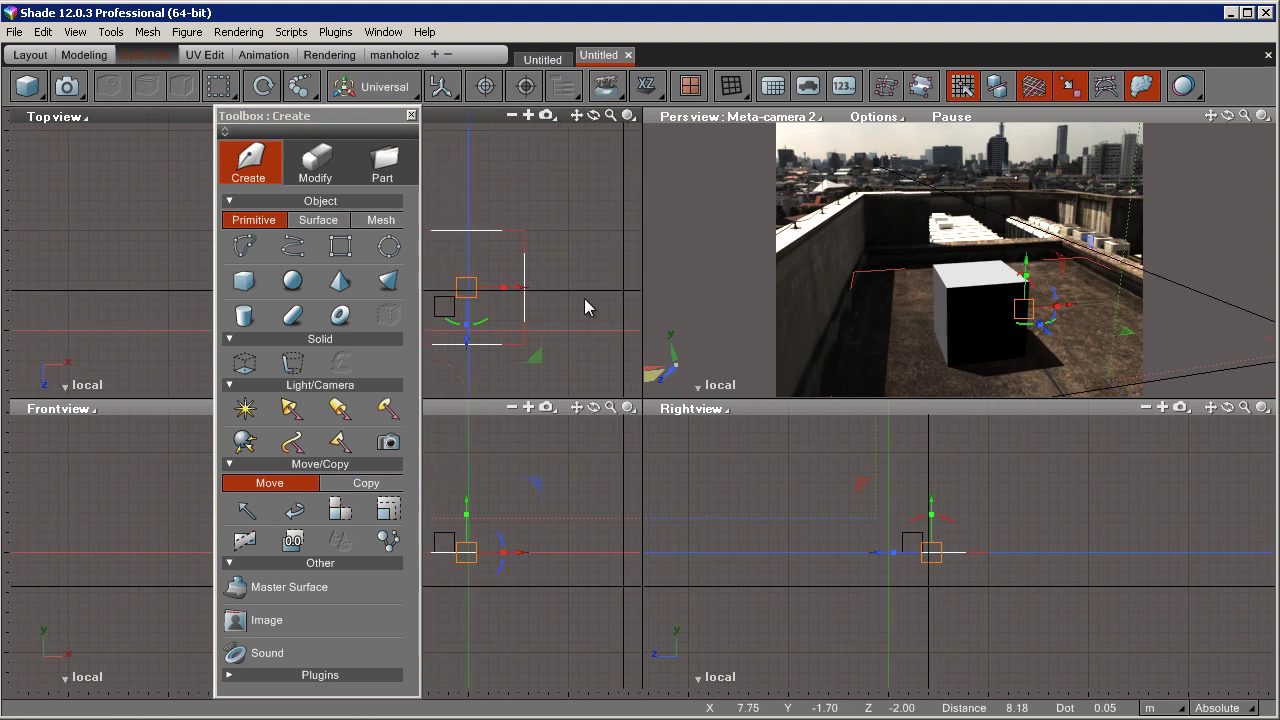
{"action": "left_click", "coordinate": [772, 87]}
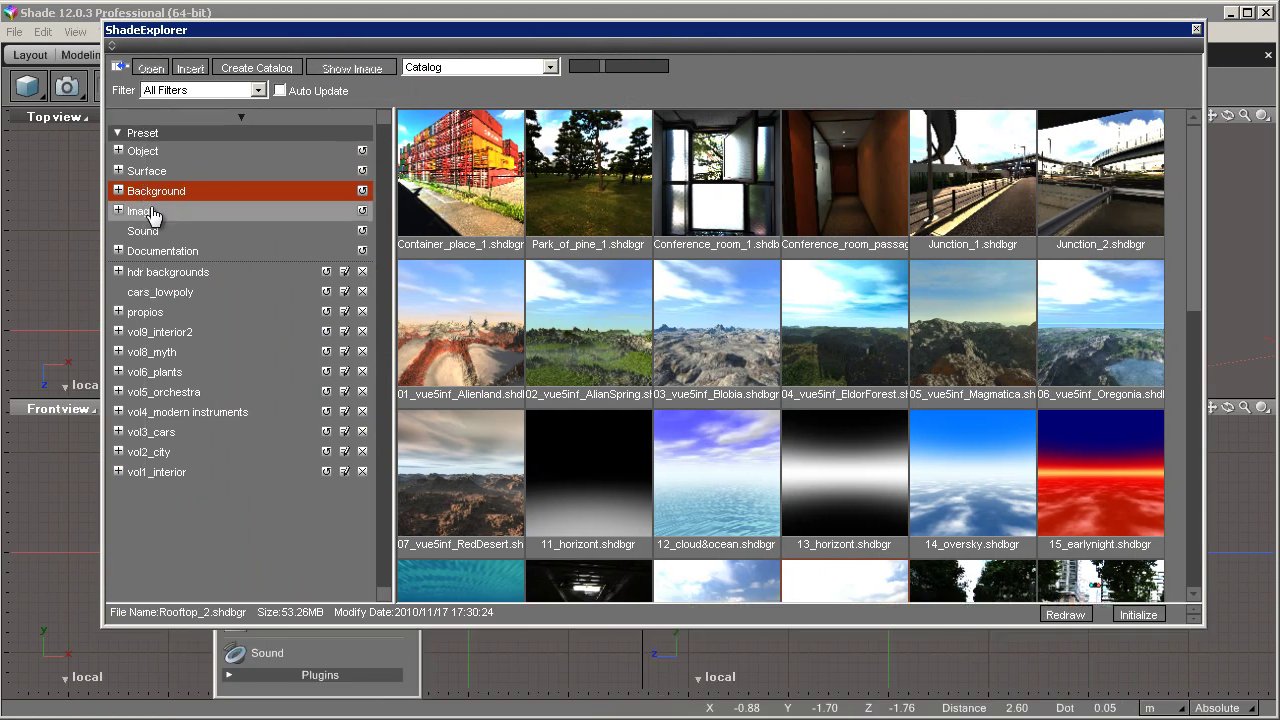
{"action": "left_click", "coordinate": [140, 172]}
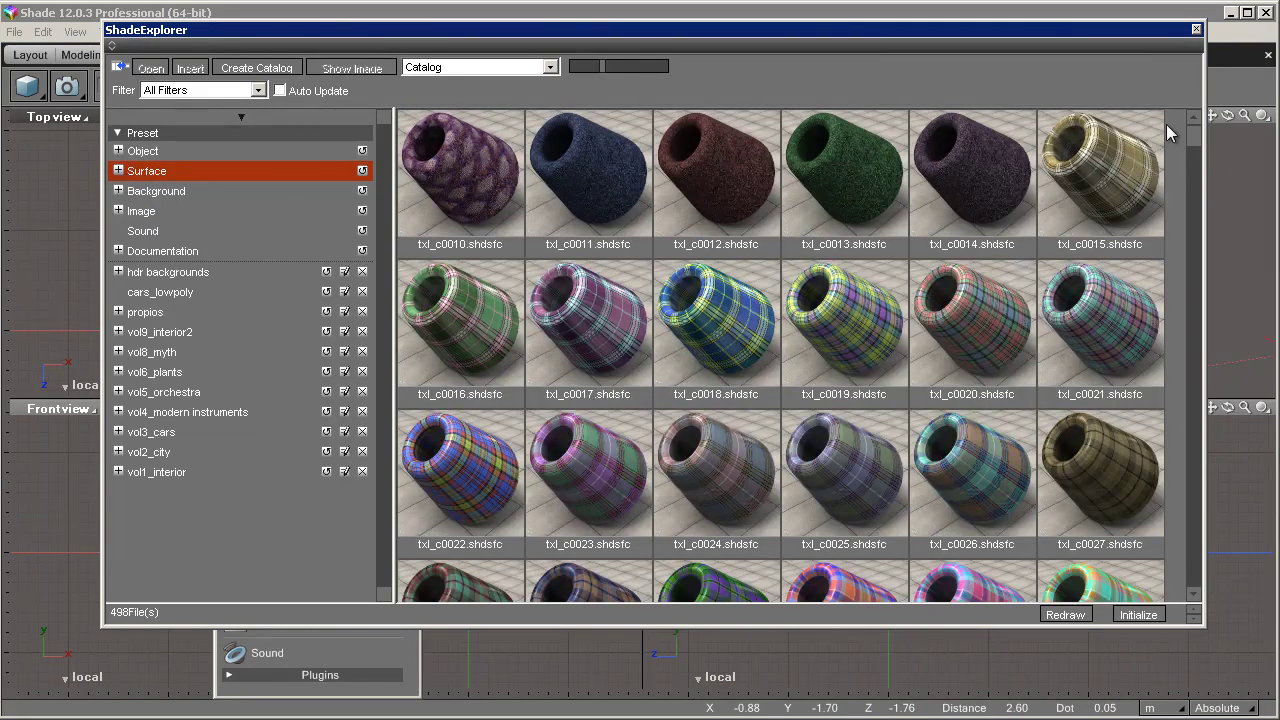
{"action": "left_click_drag", "start_coordinate": [1191, 131], "coordinate": [1197, 153]}
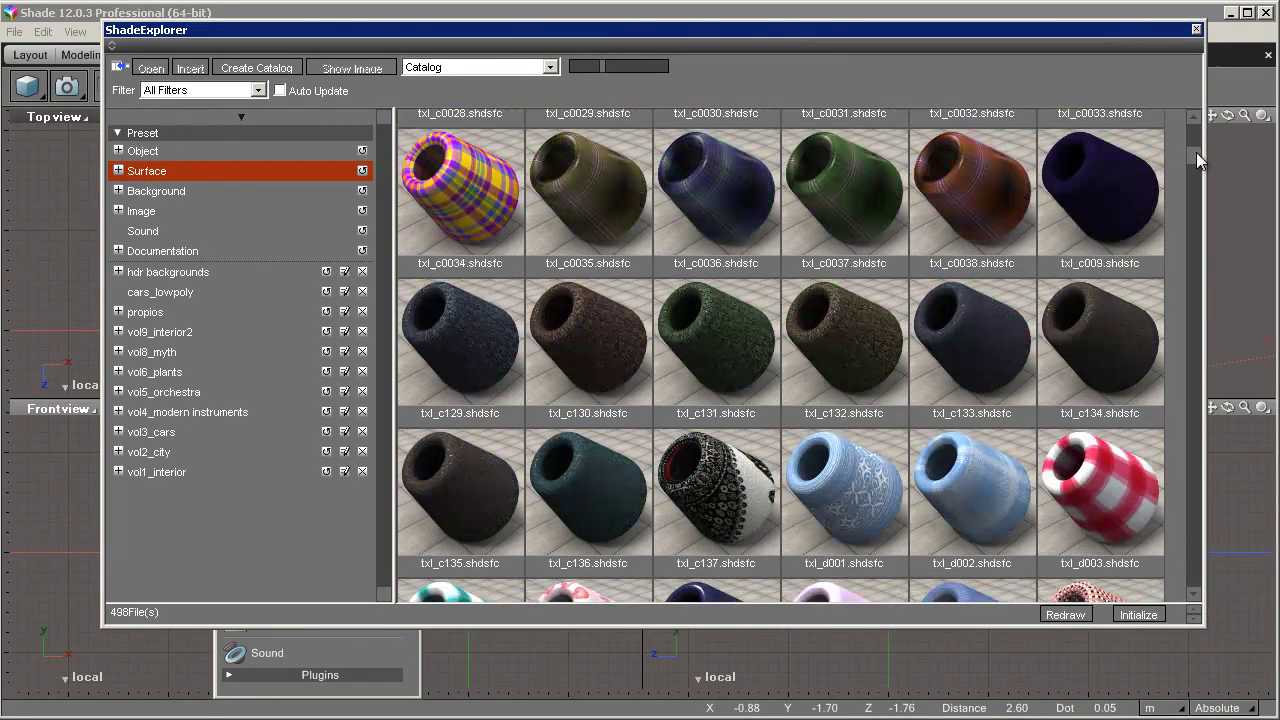
{"action": "left_click", "coordinate": [461, 346]}
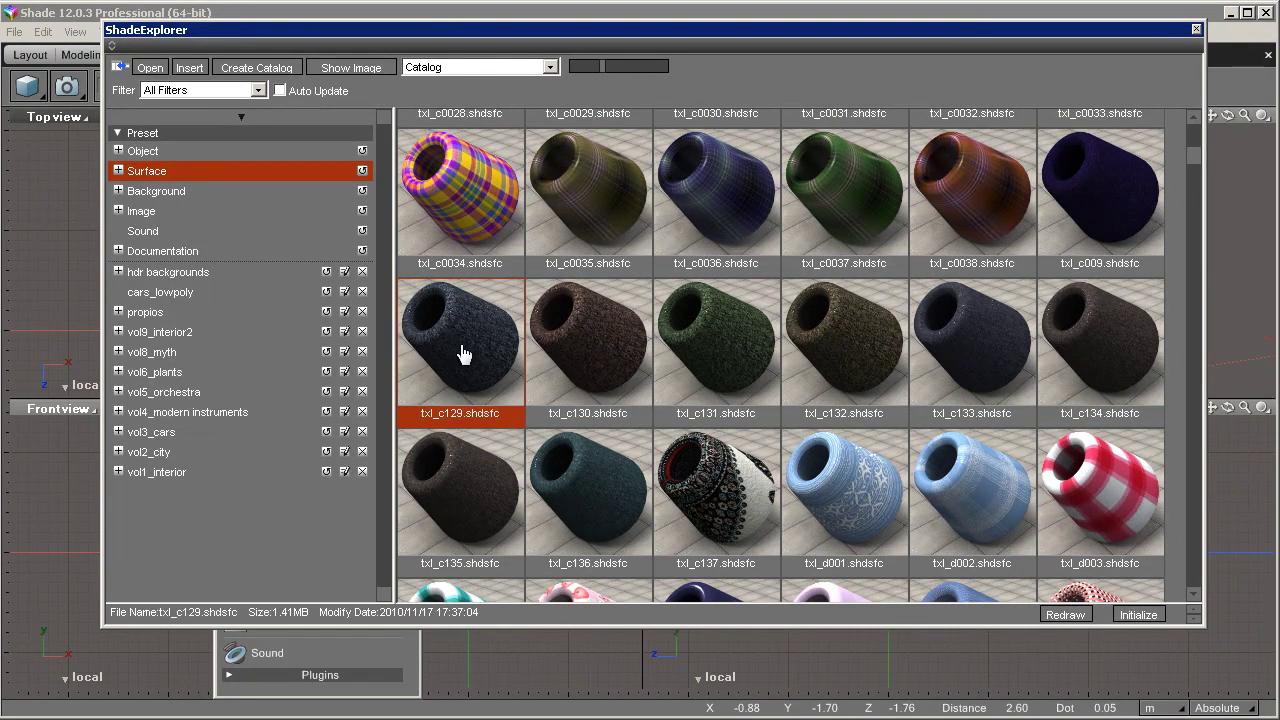
{"action": "left_click", "coordinate": [1196, 29]}
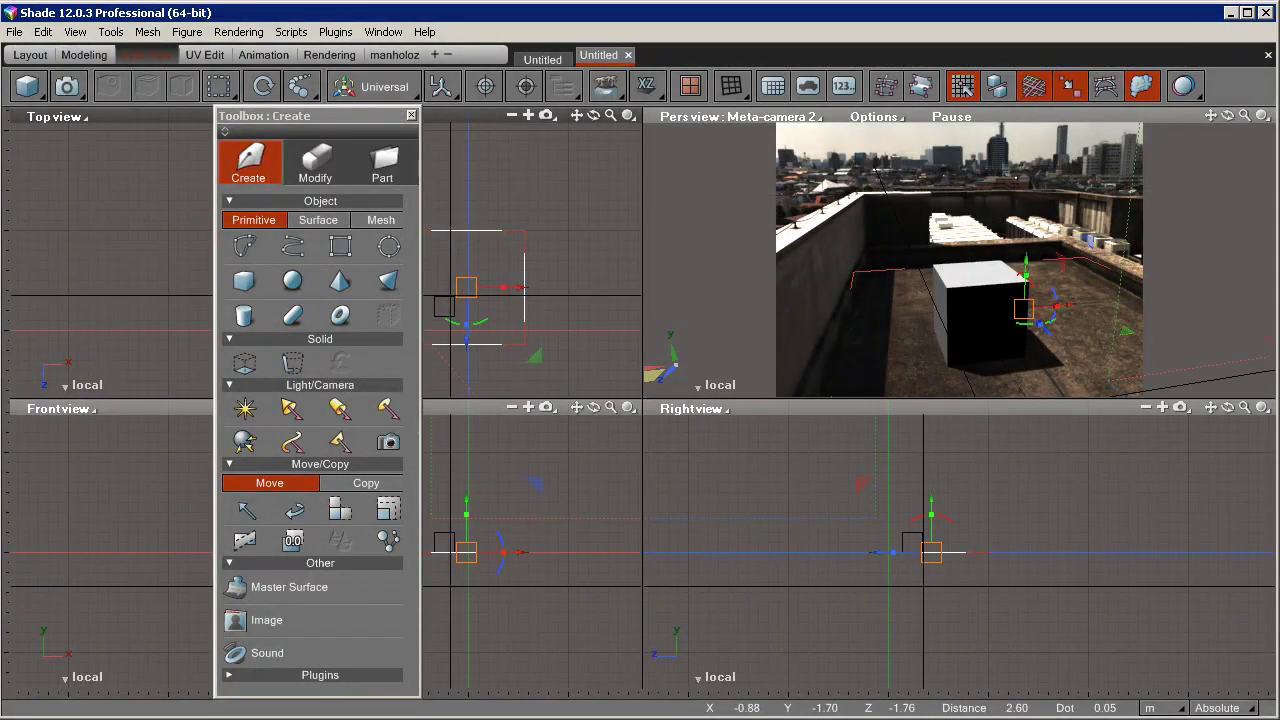
Delete all surface settings from the closed line.
{"action": "left_click_drag", "start_coordinate": [1120, 2], "coordinate": [747, 116]}
{"action": "left_click", "coordinate": [724, 162]}
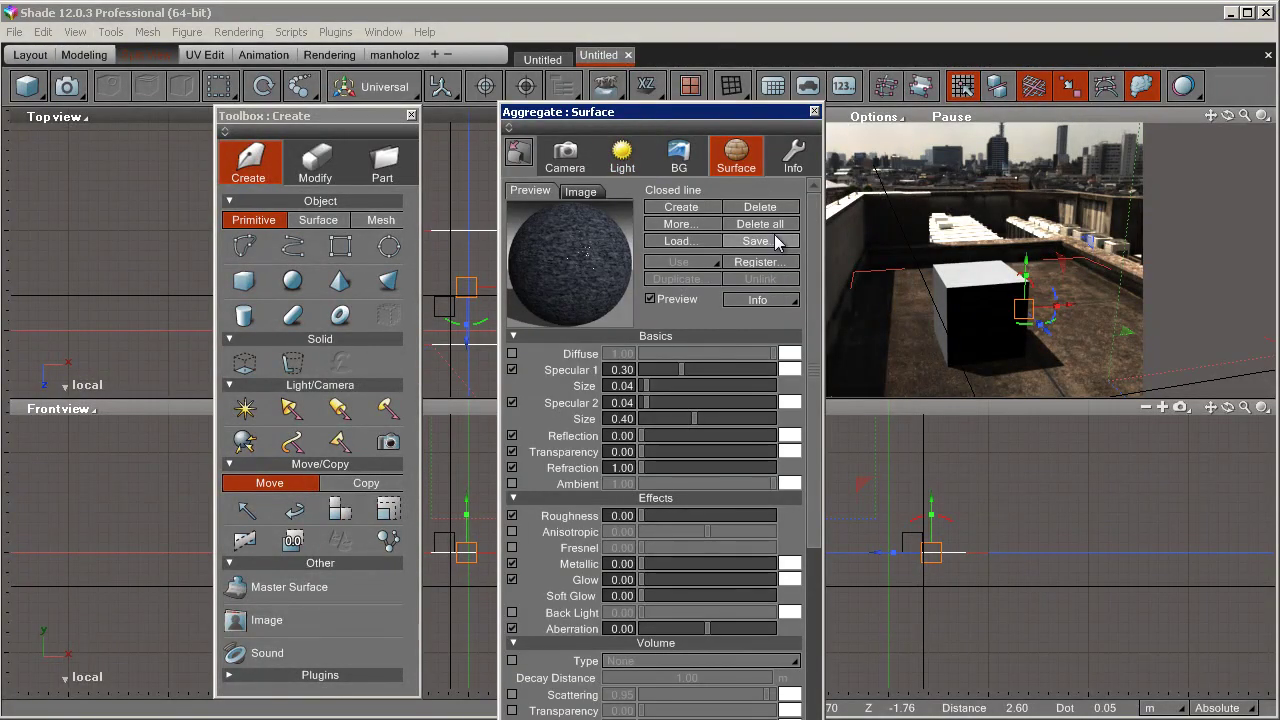
{"action": "left_click", "coordinate": [762, 224]}
{"action": "left_click", "coordinate": [698, 474]}
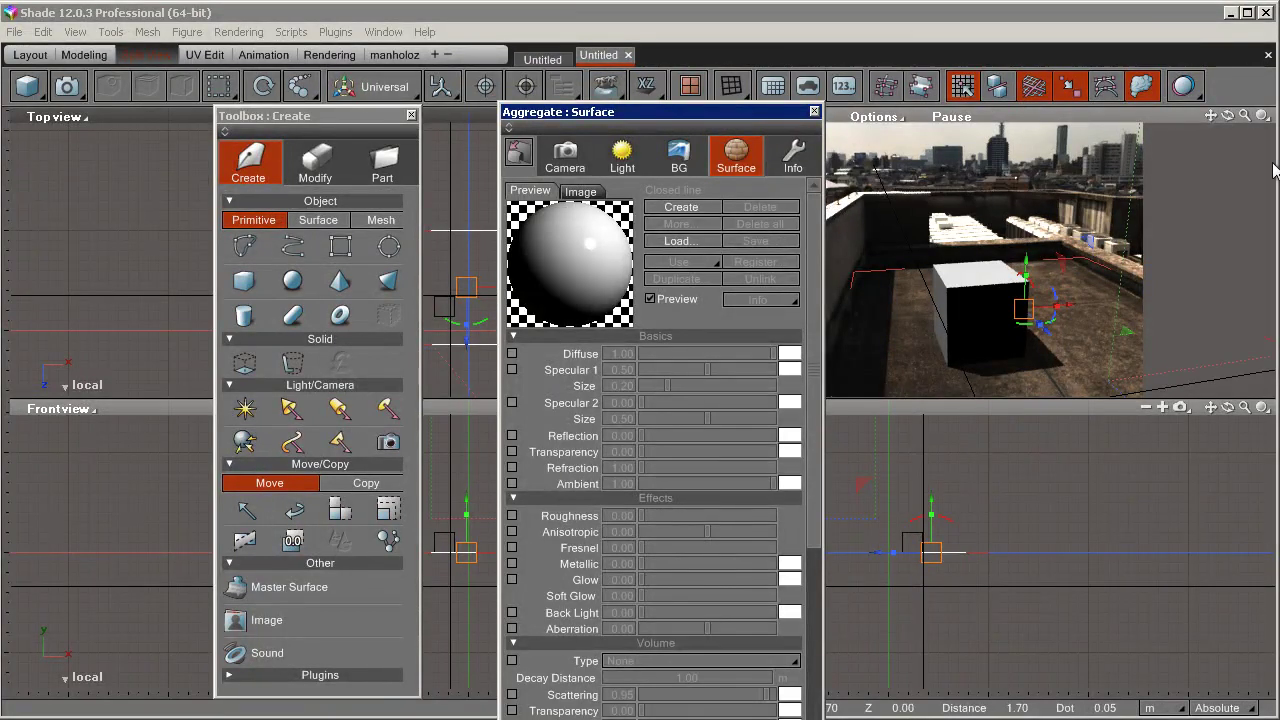
Apply the txl_c129.shdsfc surface preset to the box base, reusing the existing image object.
{"action": "left_click", "coordinate": [980, 320]}
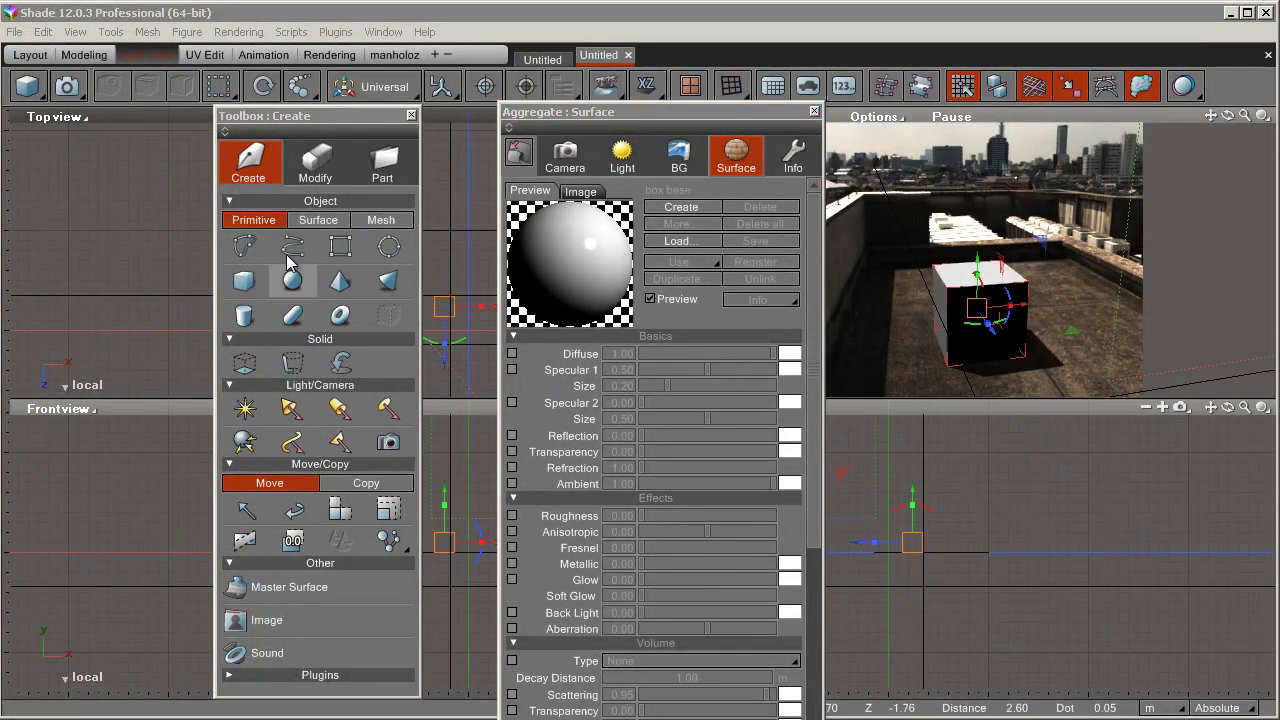
{"action": "left_click", "coordinate": [773, 86]}
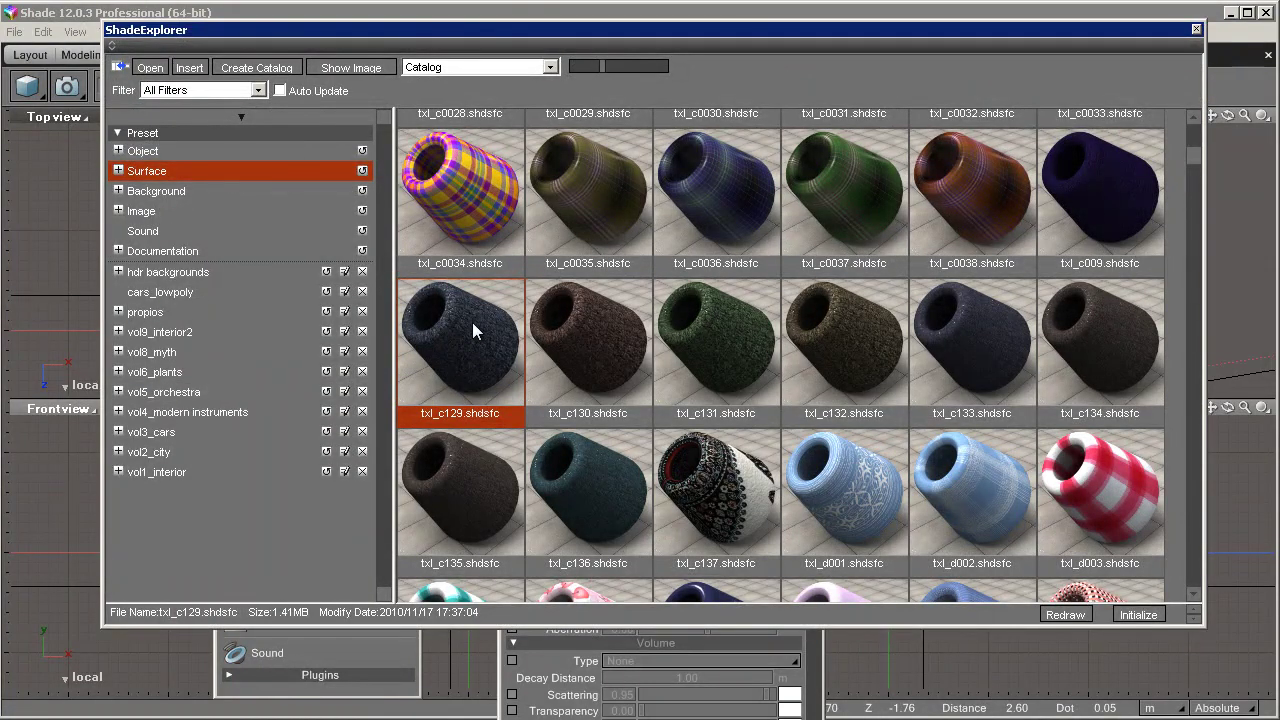
{"action": "double_click", "coordinate": [472, 330]}
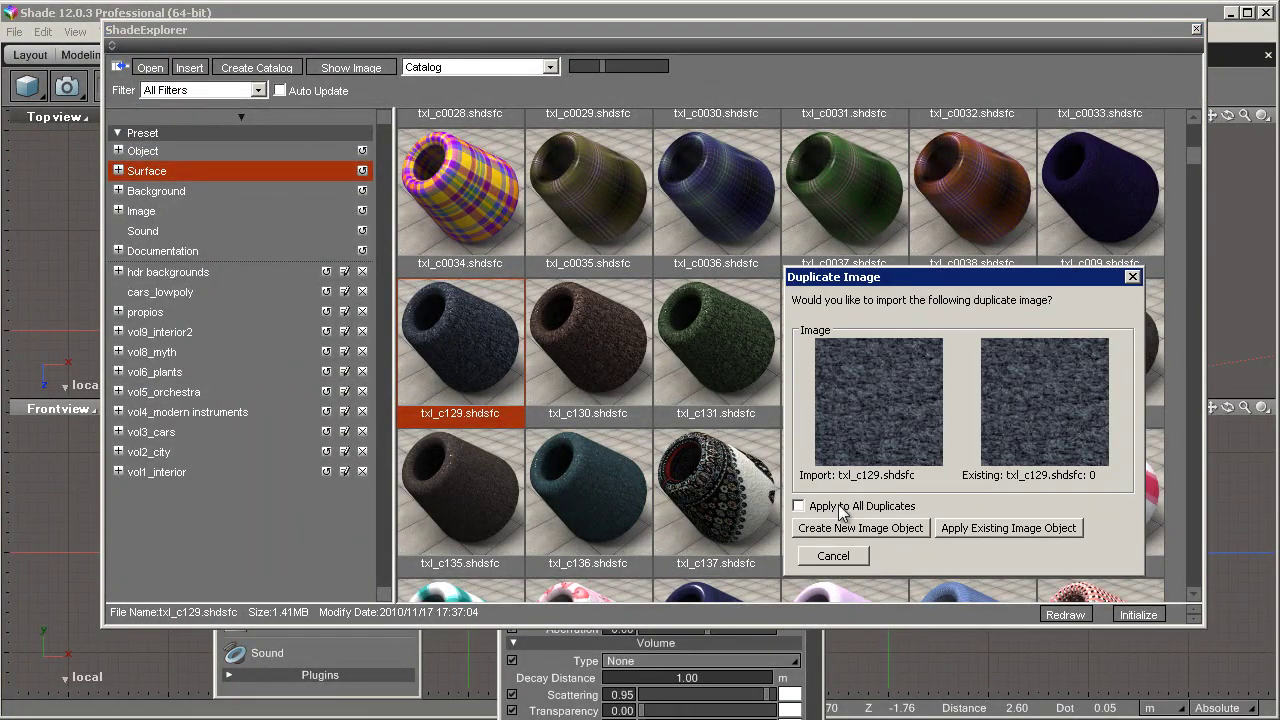
{"action": "left_click", "coordinate": [988, 527]}
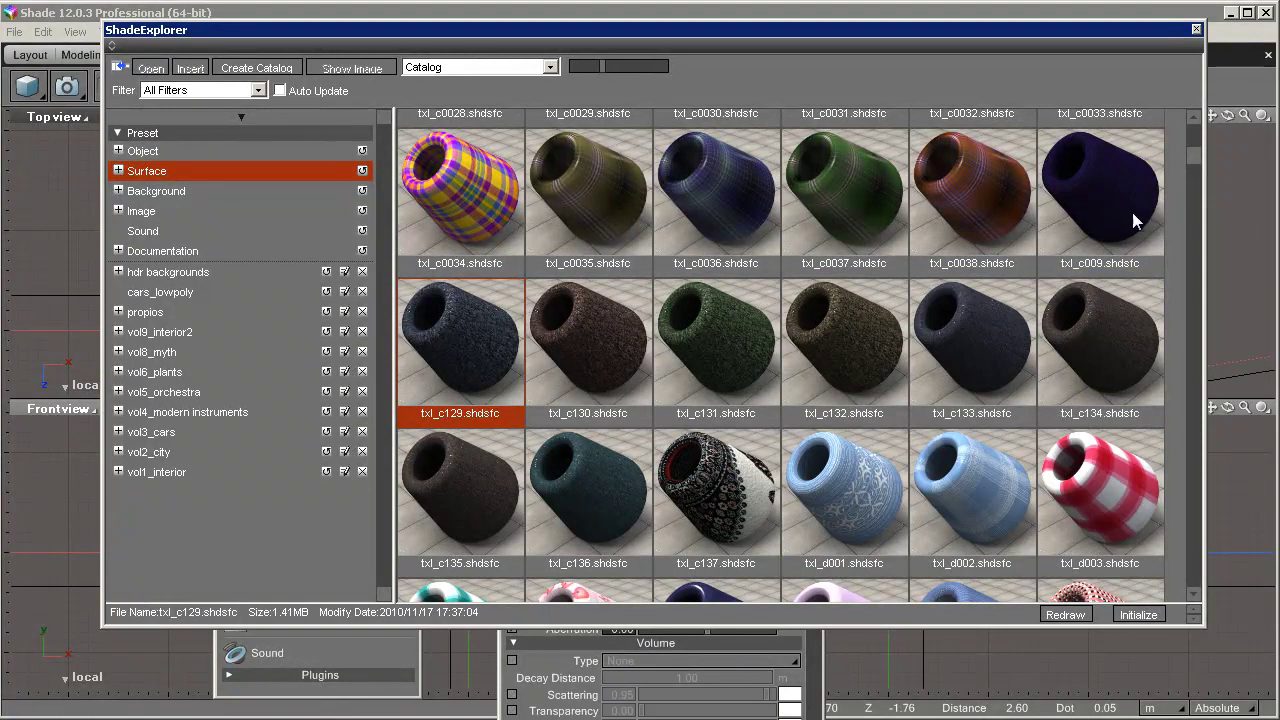
{"action": "left_click", "coordinate": [1196, 29]}
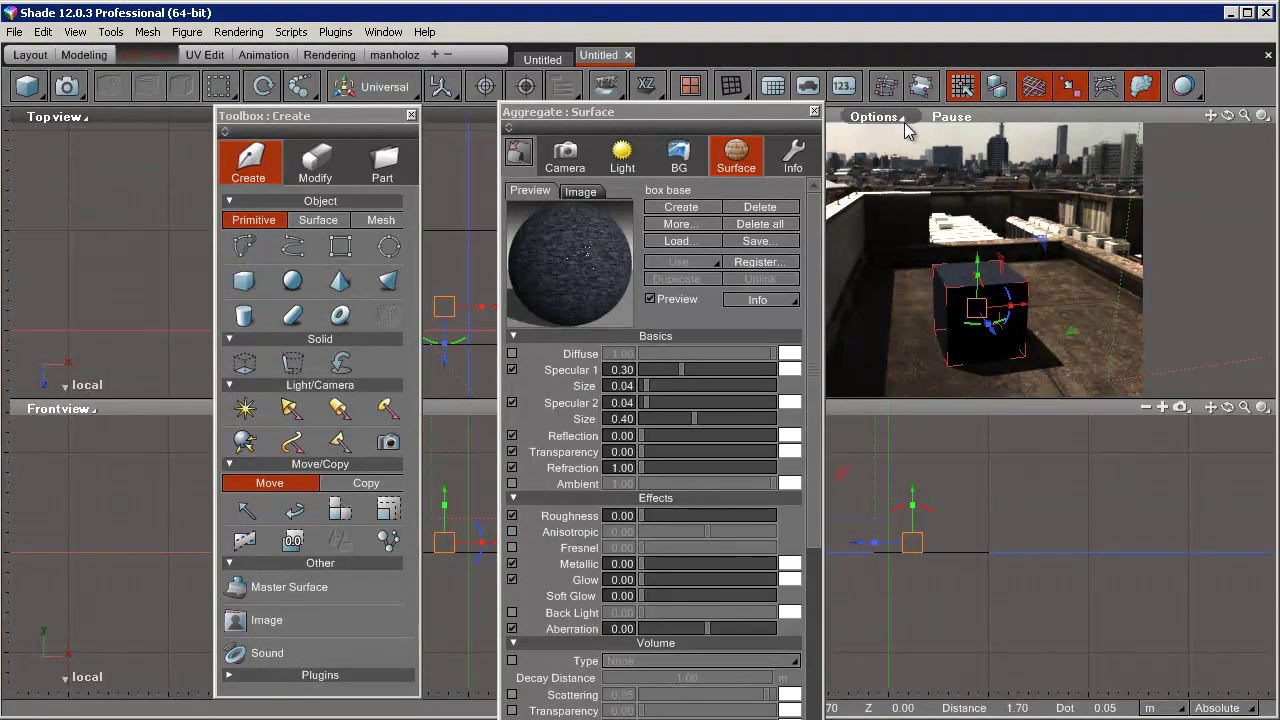
Select Meta-camera 2 in the camera settings and store its view in memory as a Meta-Camera.
{"action": "left_click", "coordinate": [565, 156]}
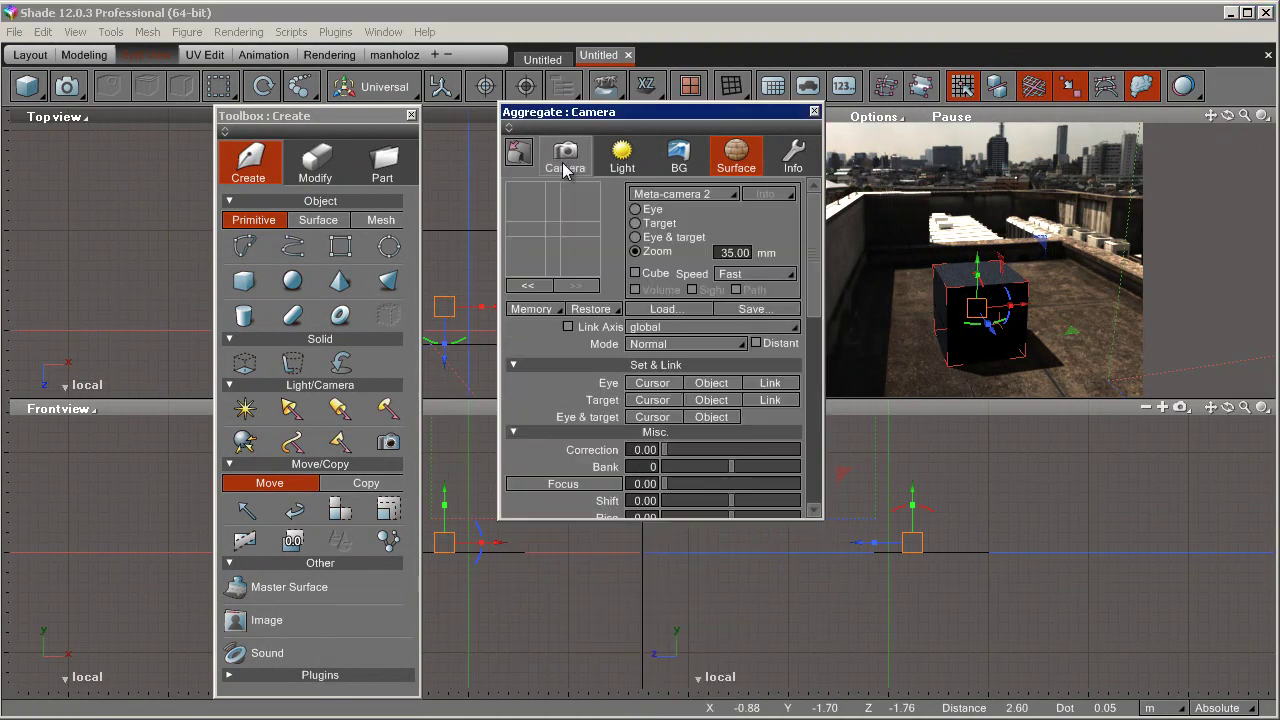
{"action": "left_click", "coordinate": [668, 196]}
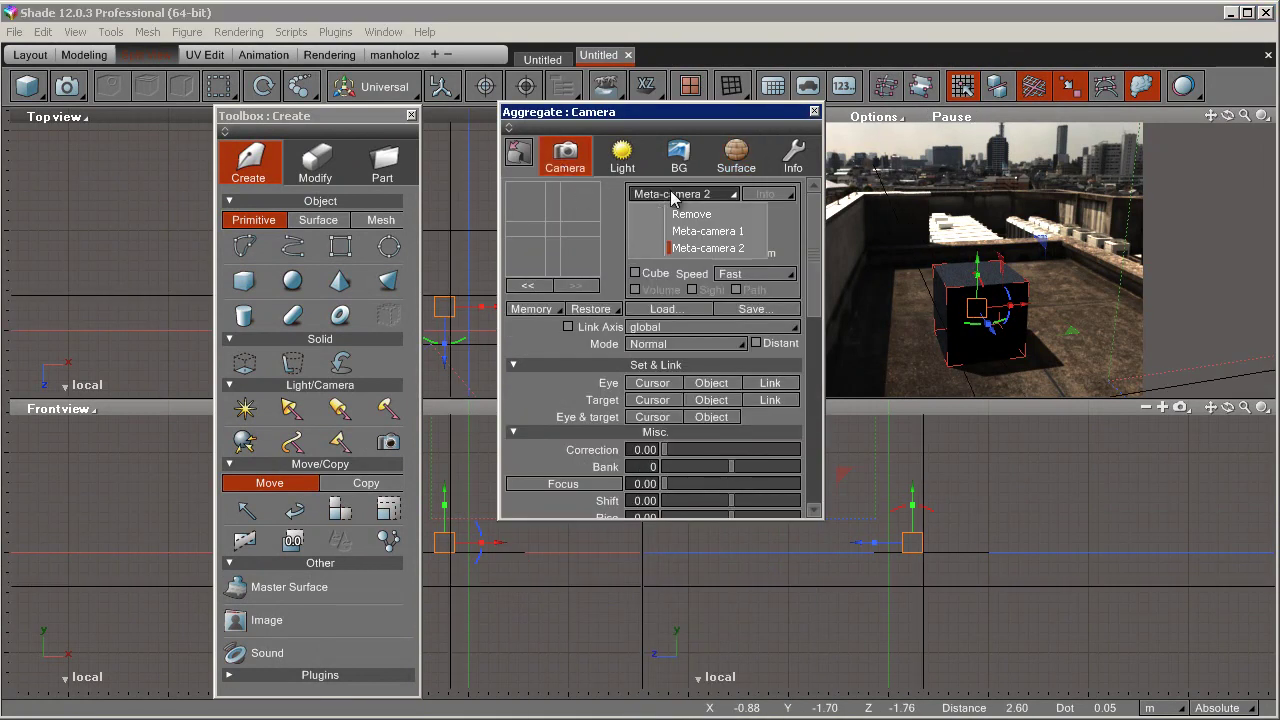
{"action": "left_click", "coordinate": [668, 254]}
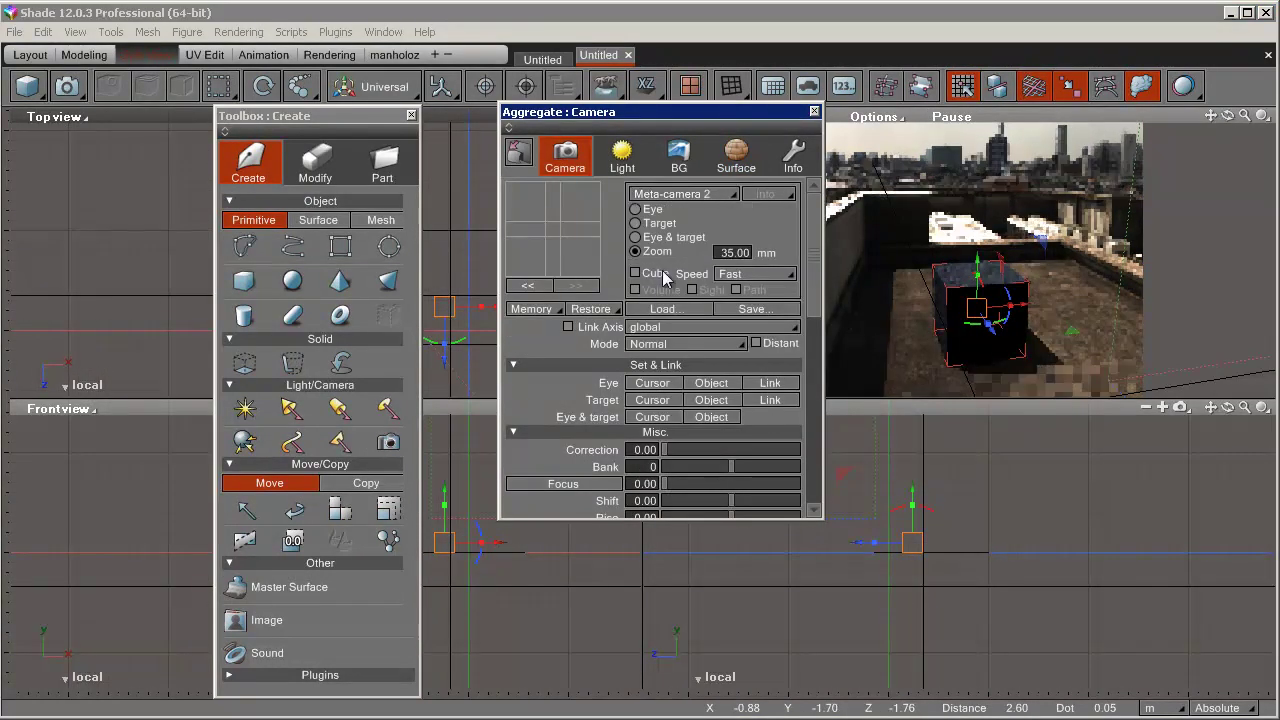
{"action": "left_click", "coordinate": [556, 310]}
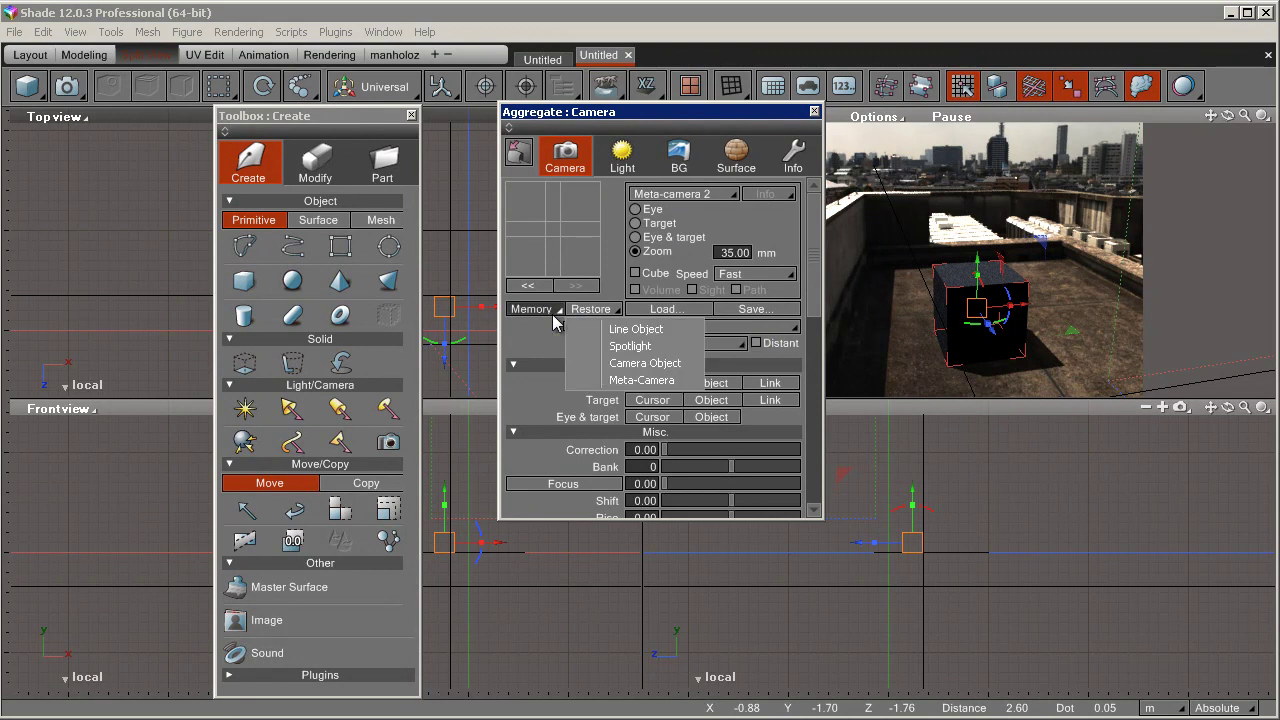
{"action": "left_click", "coordinate": [642, 381]}
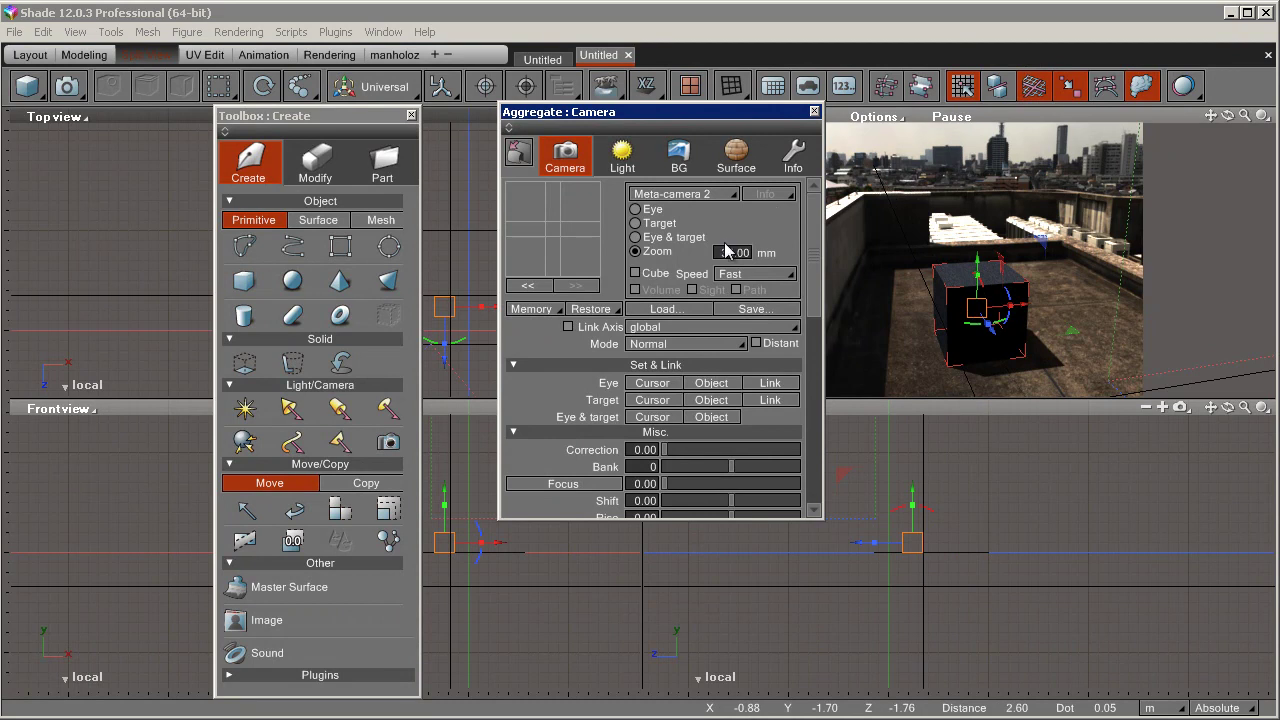
Switch the scene to Meta-camera 3 and zoom its view in closer on the box.
{"action": "left_click", "coordinate": [716, 191]}
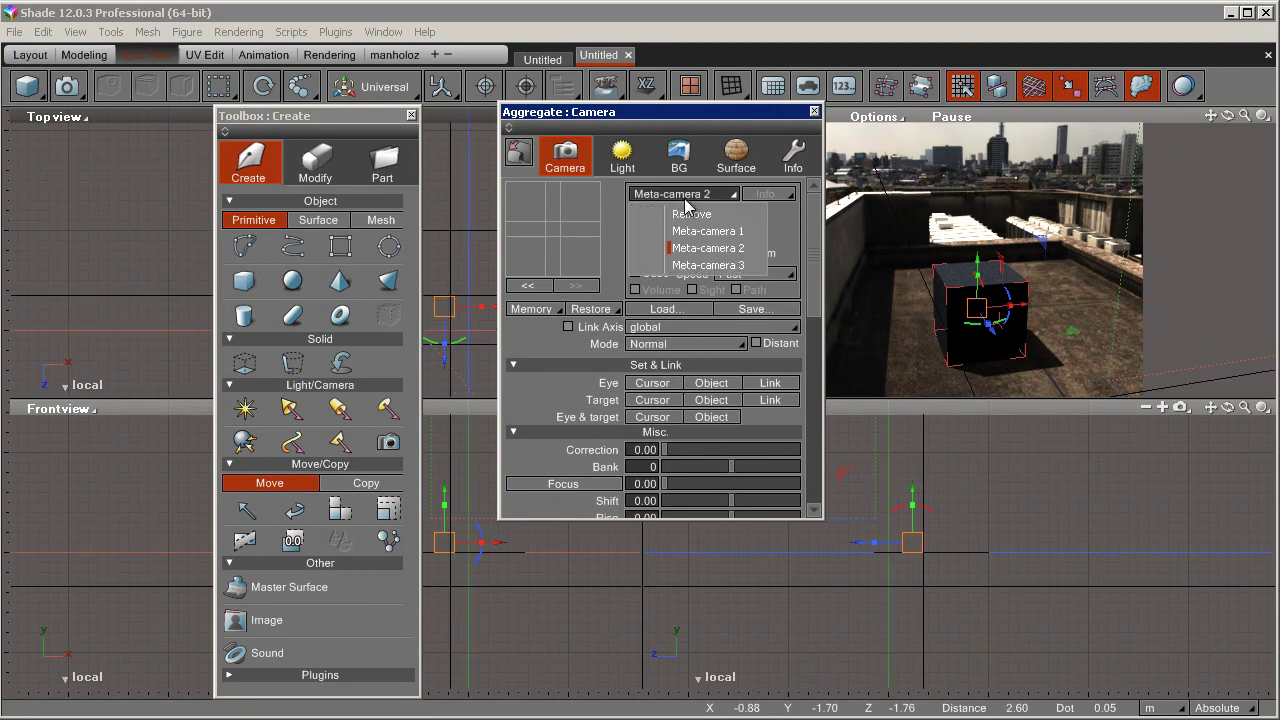
{"action": "left_click", "coordinate": [686, 268]}
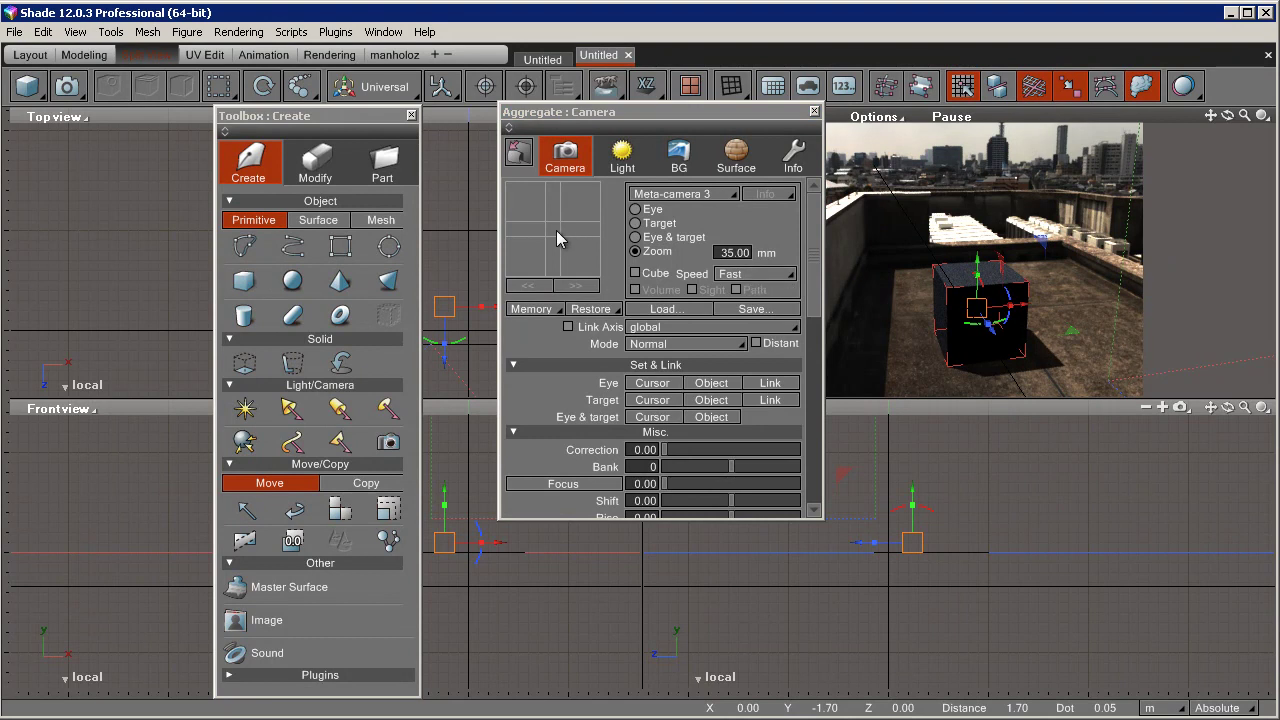
{"action": "left_click_drag", "start_coordinate": [560, 234], "coordinate": [561, 133]}
{"action": "left_click_drag", "start_coordinate": [551, 86], "coordinate": [552, 88]}
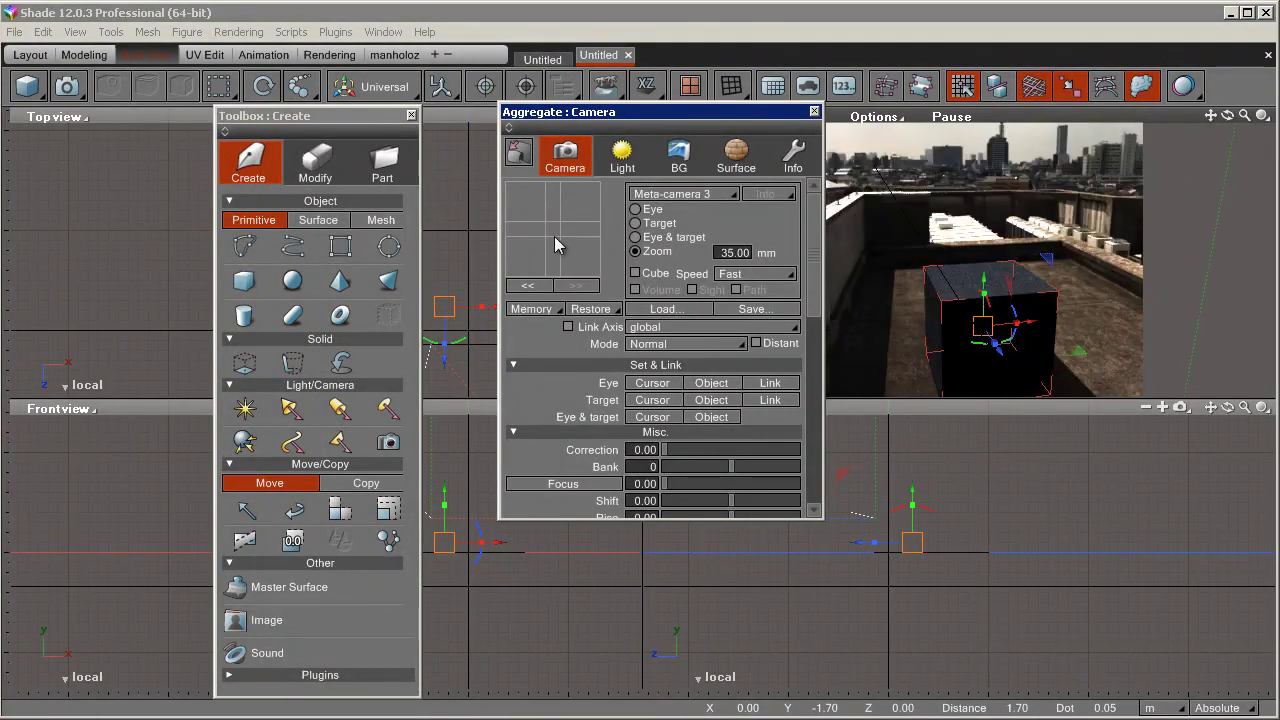
{"action": "left_click_drag", "start_coordinate": [559, 217], "coordinate": [552, 88]}
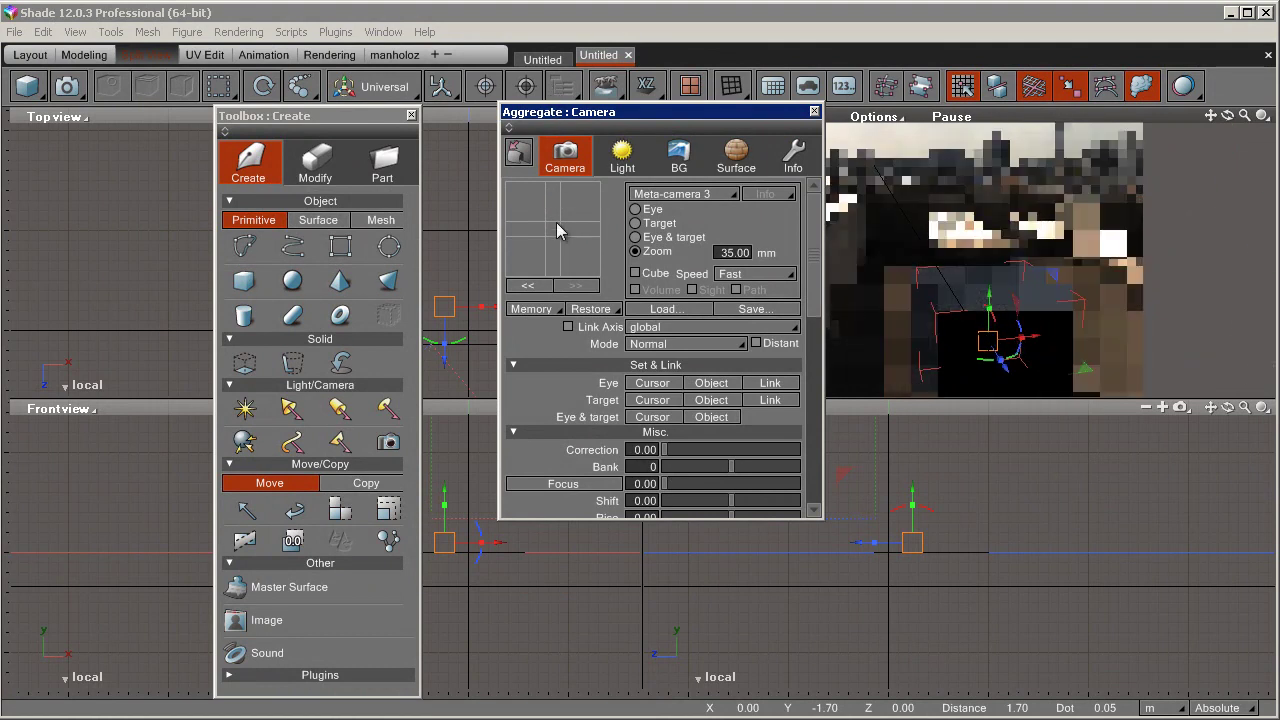
{"action": "left_click_drag", "start_coordinate": [557, 240], "coordinate": [557, 121]}
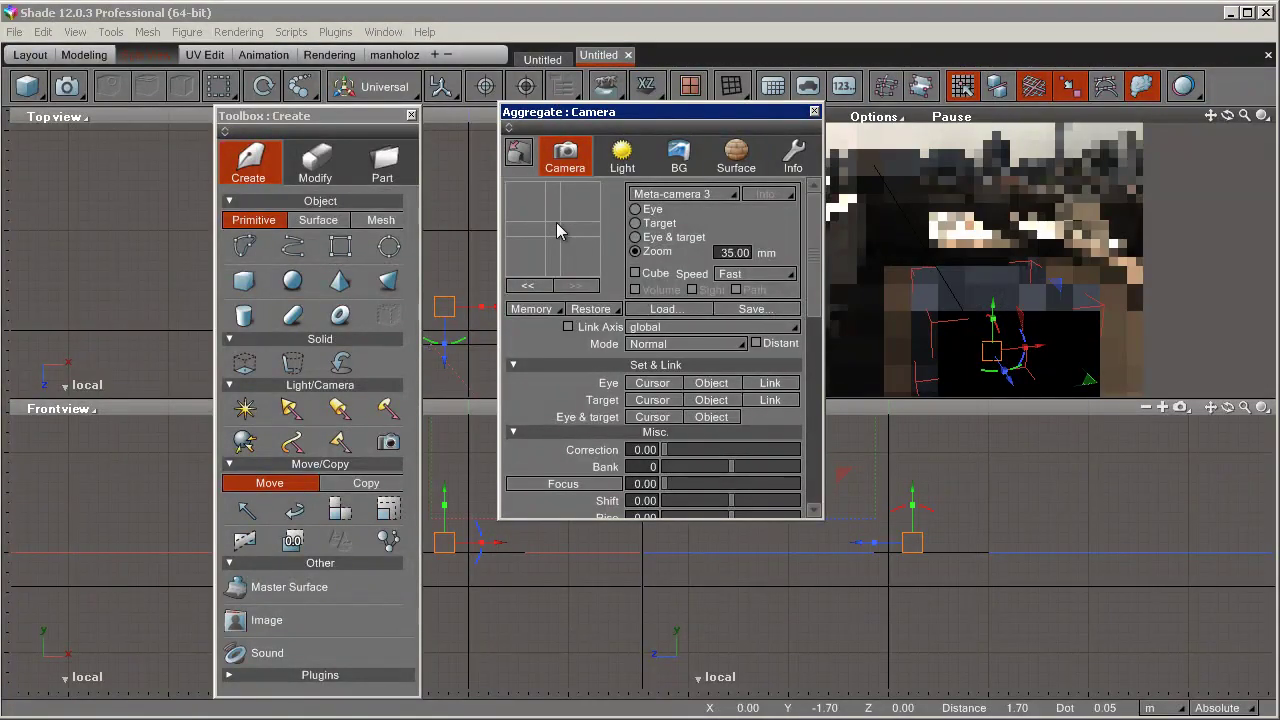
{"action": "left_click_drag", "start_coordinate": [557, 224], "coordinate": [556, 182]}
{"action": "left_click_drag", "start_coordinate": [556, 243], "coordinate": [557, 118]}
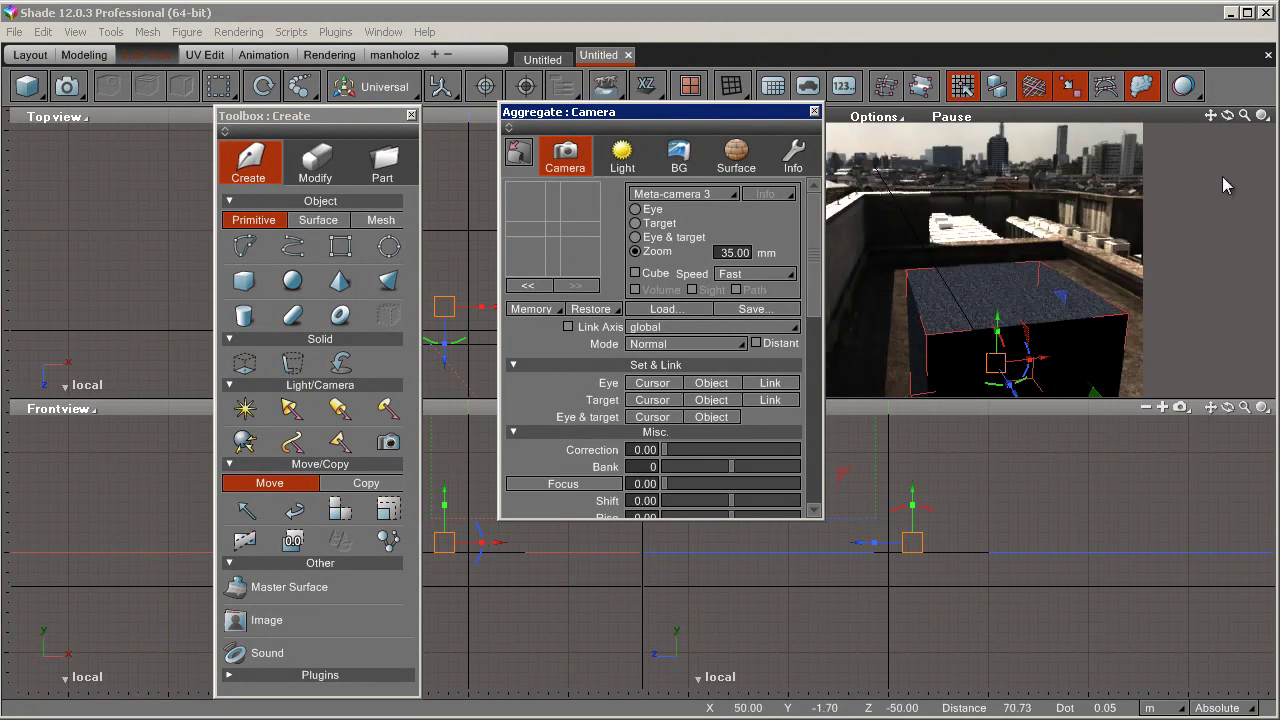
Maximize the Meta-camera 3 perspective view and show the box base's surface settings beside it.
{"action": "left_click", "coordinate": [690, 87]}
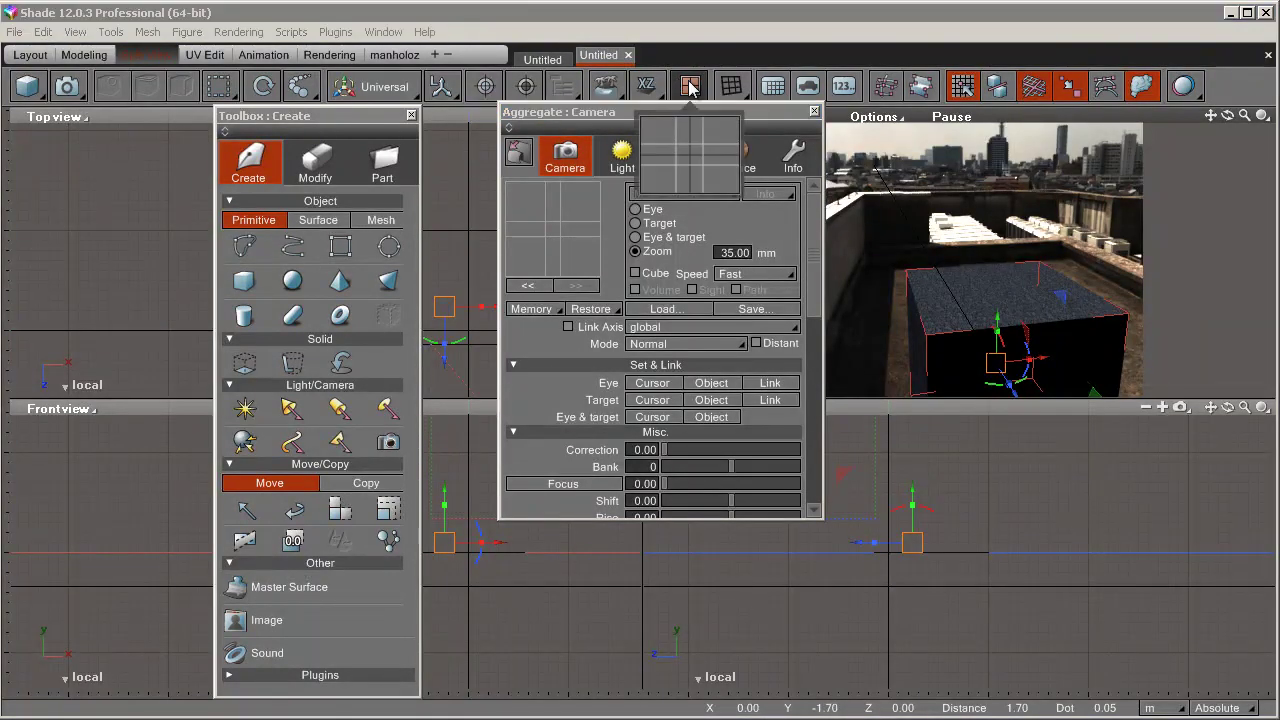
{"action": "left_click", "coordinate": [716, 140]}
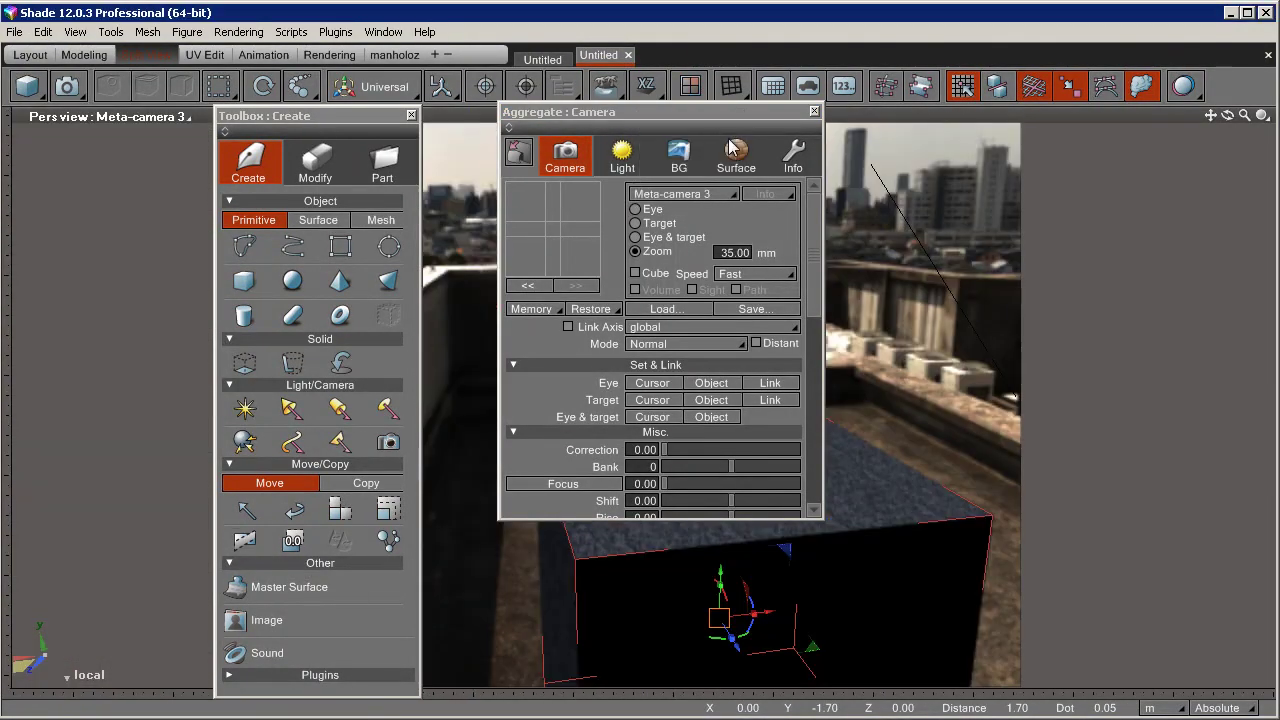
{"action": "left_click_drag", "start_coordinate": [712, 118], "coordinate": [1228, 137]}
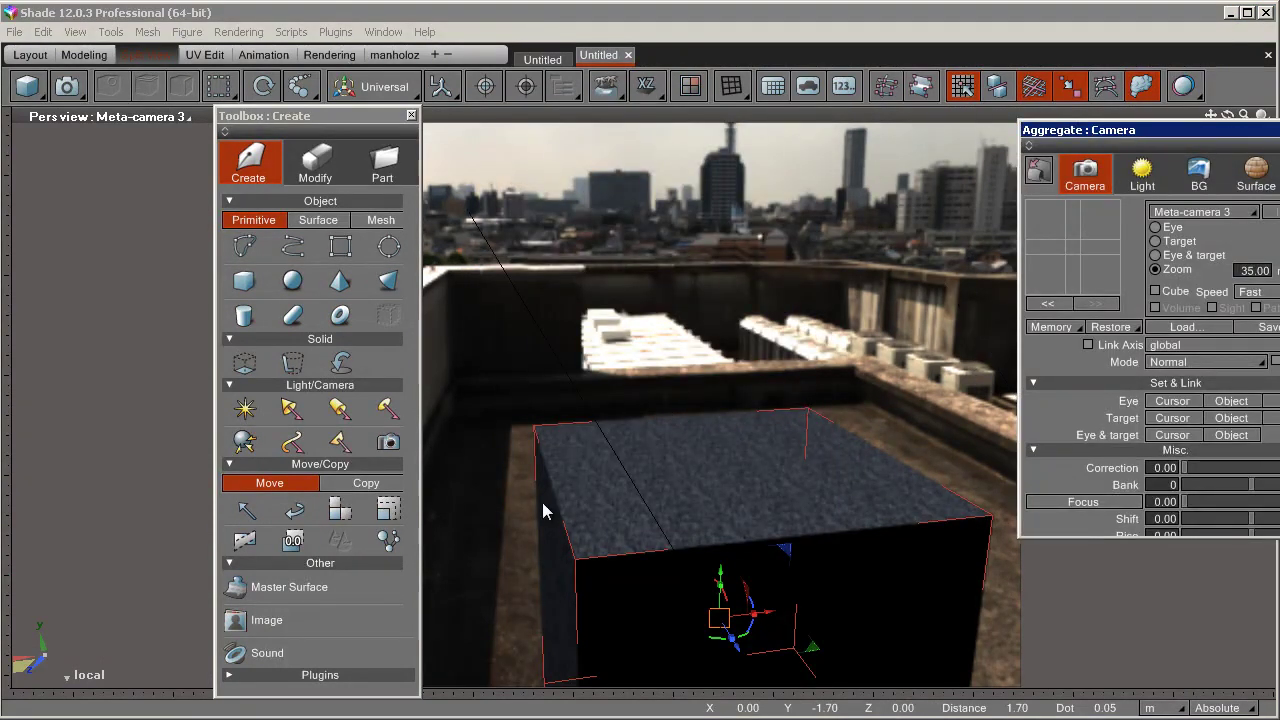
{"action": "left_click_drag", "start_coordinate": [340, 133], "coordinate": [228, 137]}
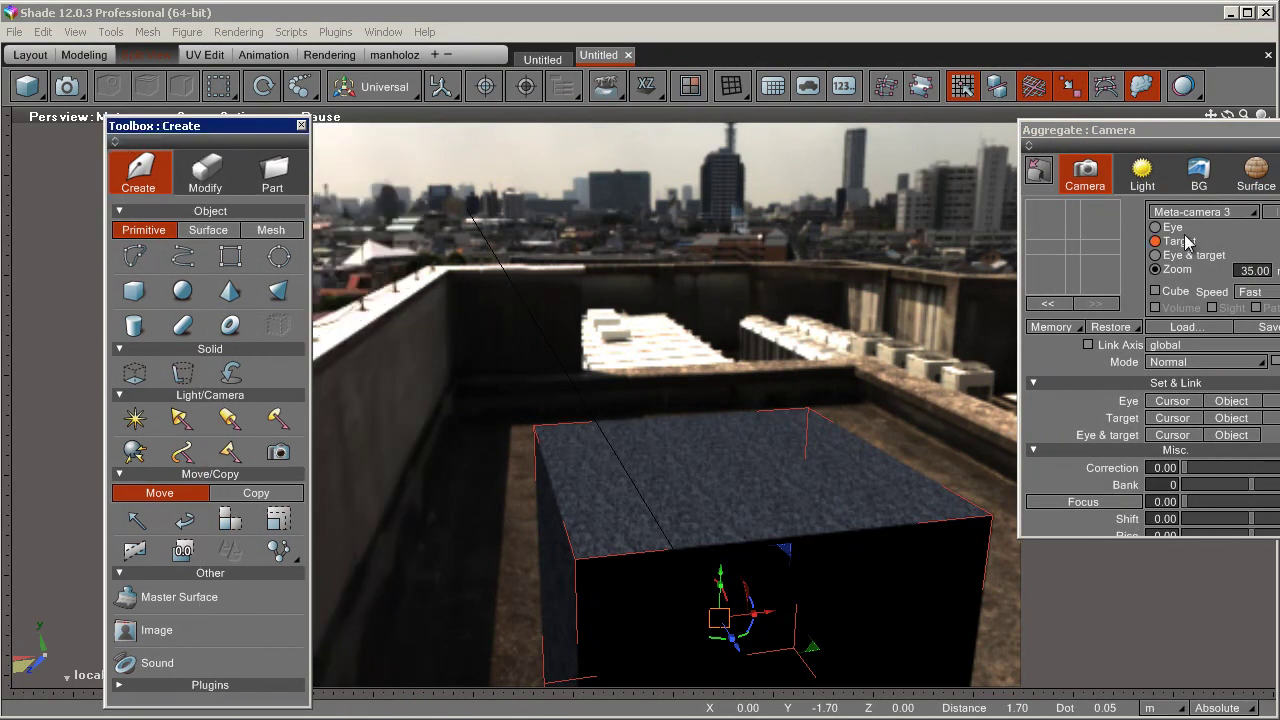
{"action": "left_click", "coordinate": [1255, 180]}
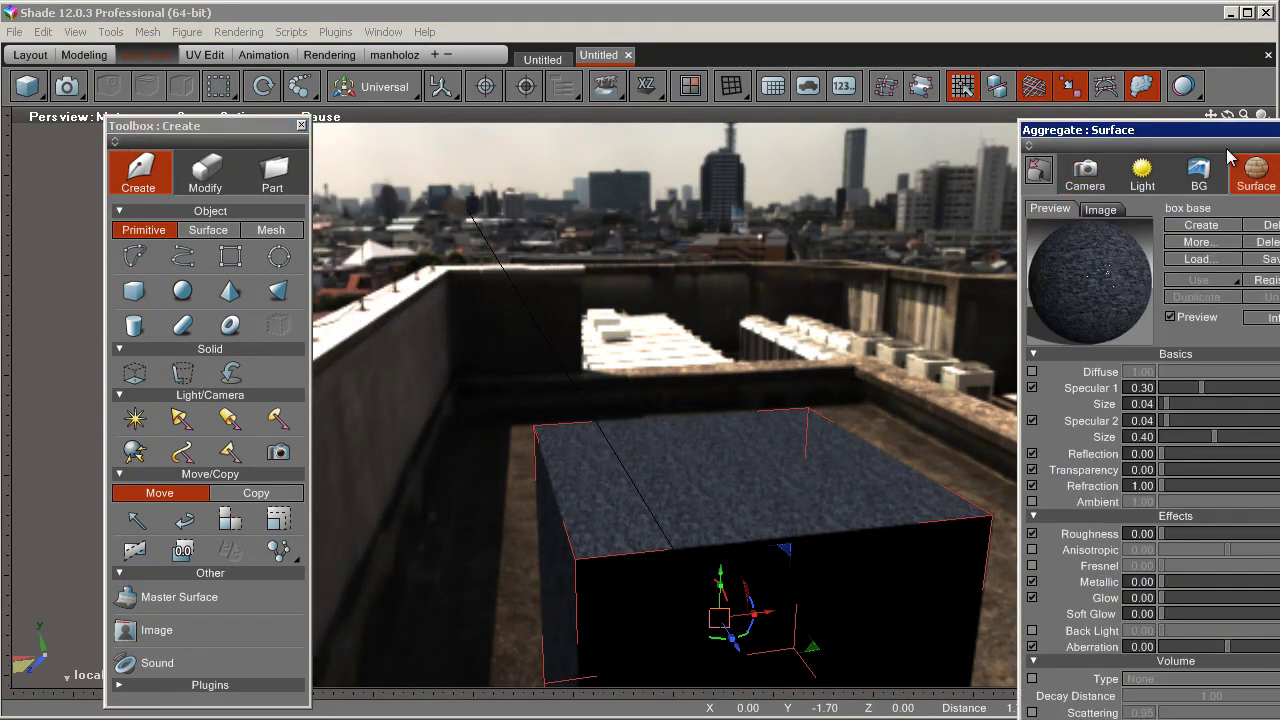
{"action": "left_click_drag", "start_coordinate": [1231, 134], "coordinate": [1127, 62]}
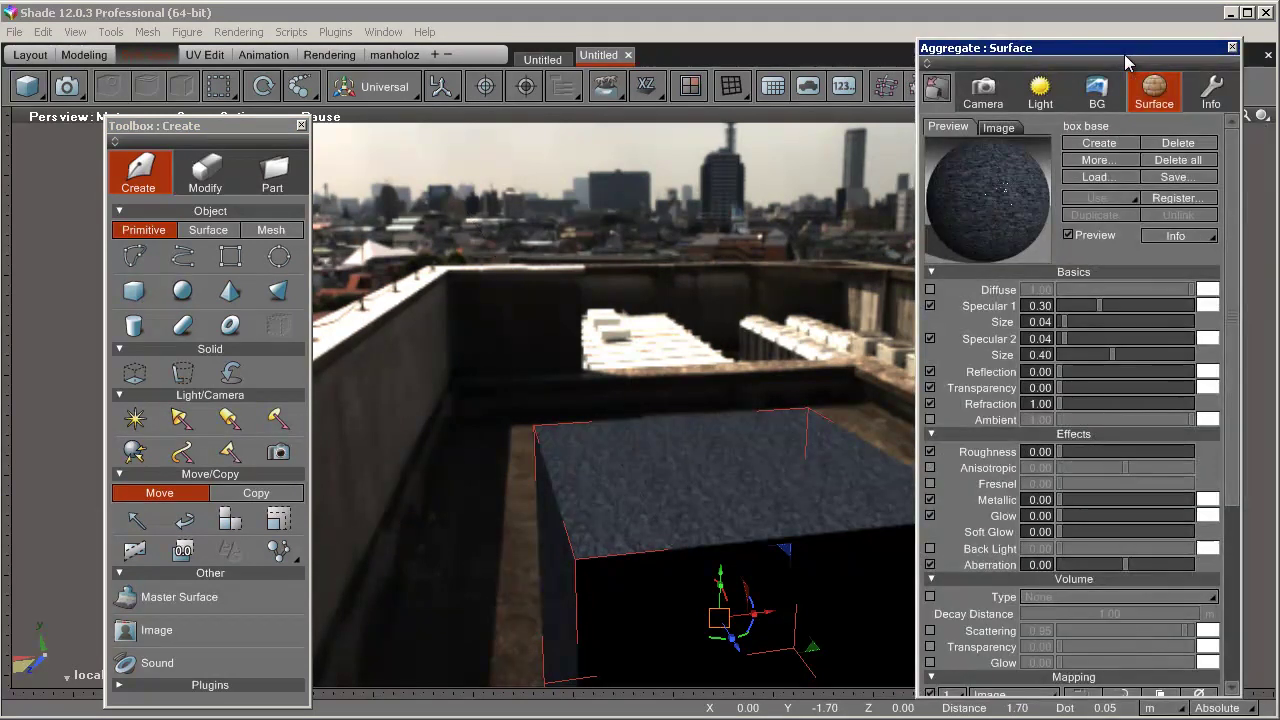
Set the projection of the box base's diffuse image mapping layer to Box.
{"action": "left_click_drag", "start_coordinate": [1240, 277], "coordinate": [1242, 473]}
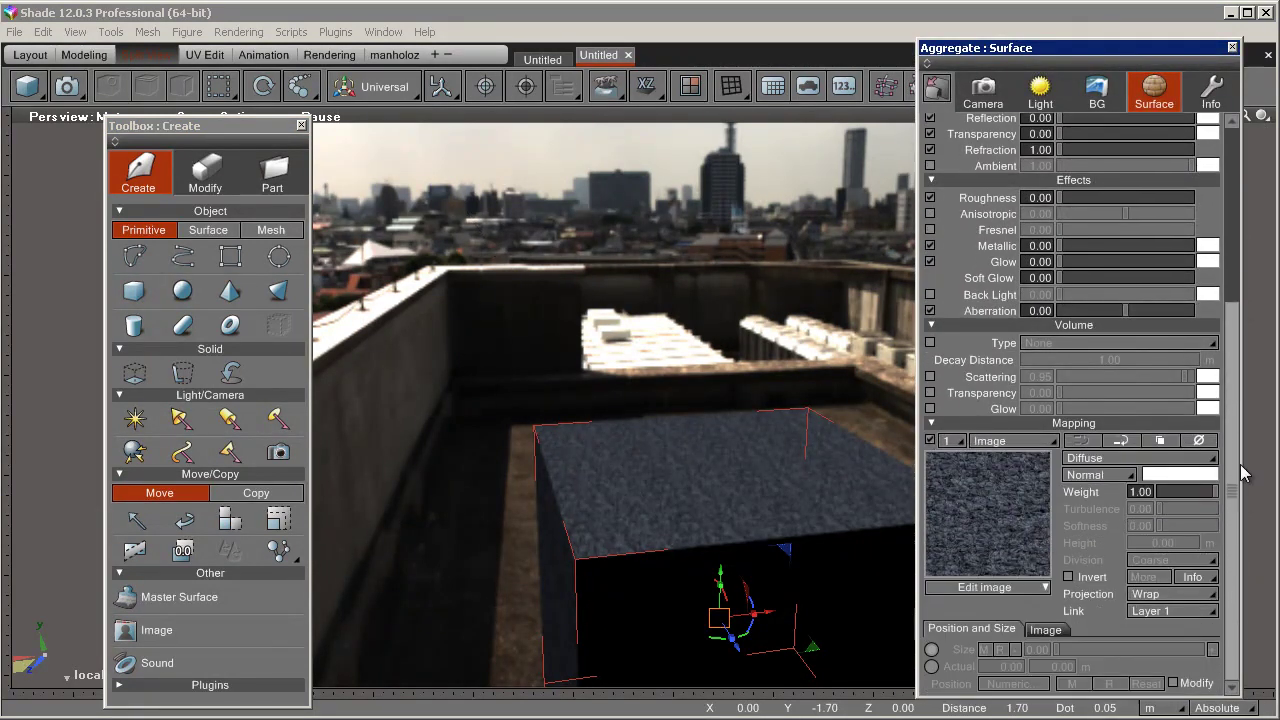
{"action": "left_click", "coordinate": [1198, 594]}
{"action": "left_click", "coordinate": [1216, 714]}
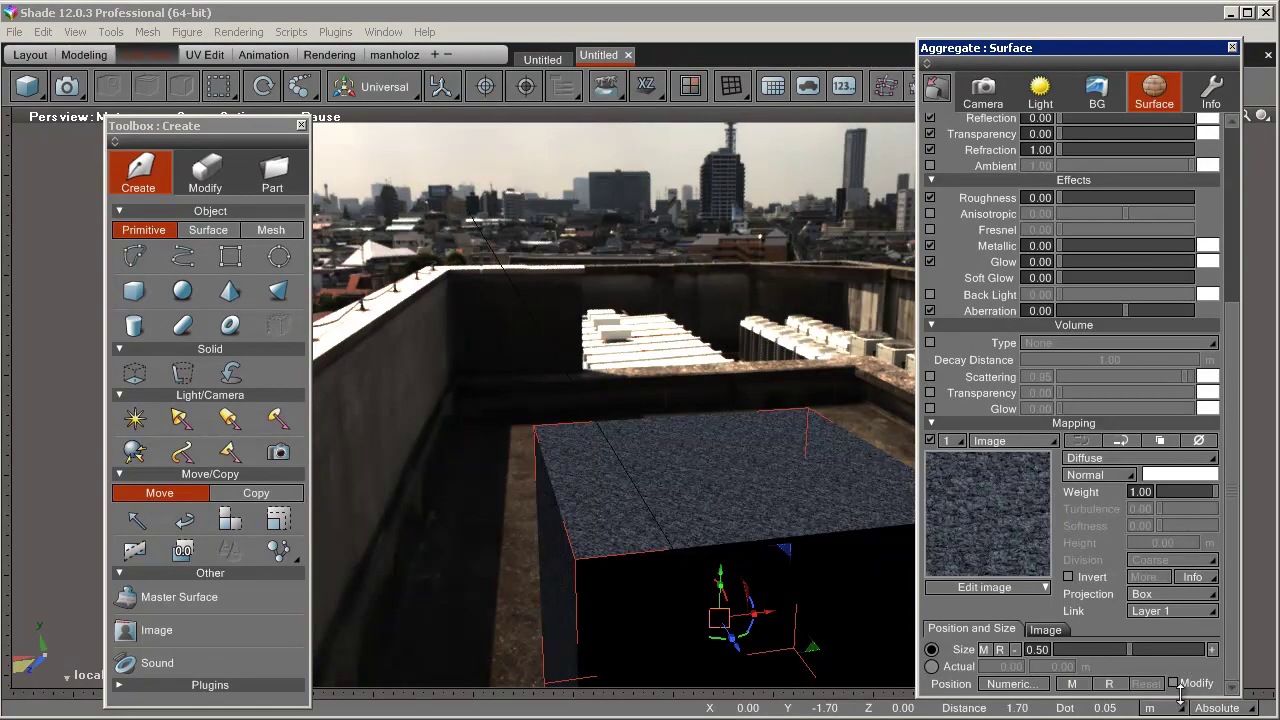
Link the placement of bump mapping layer 2 to Layer 1 : Box.
{"action": "left_click", "coordinate": [950, 441]}
{"action": "left_click", "coordinate": [1000, 474]}
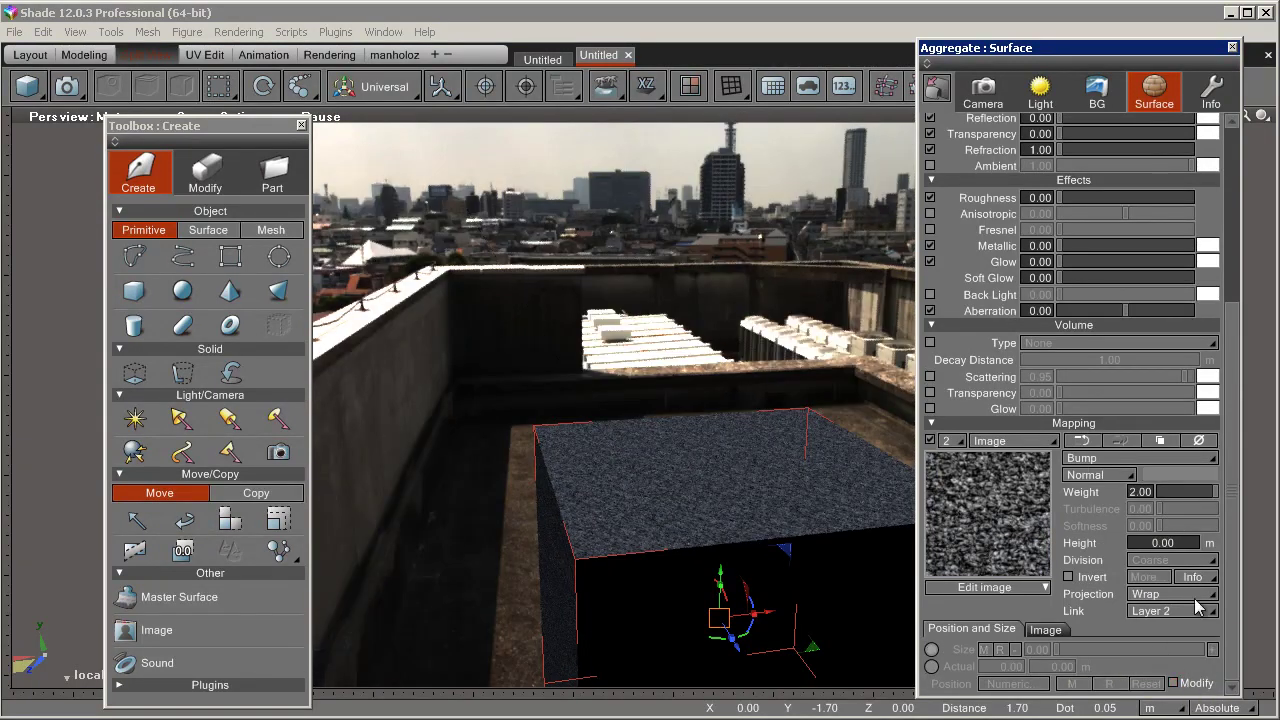
{"action": "left_click", "coordinate": [1198, 613]}
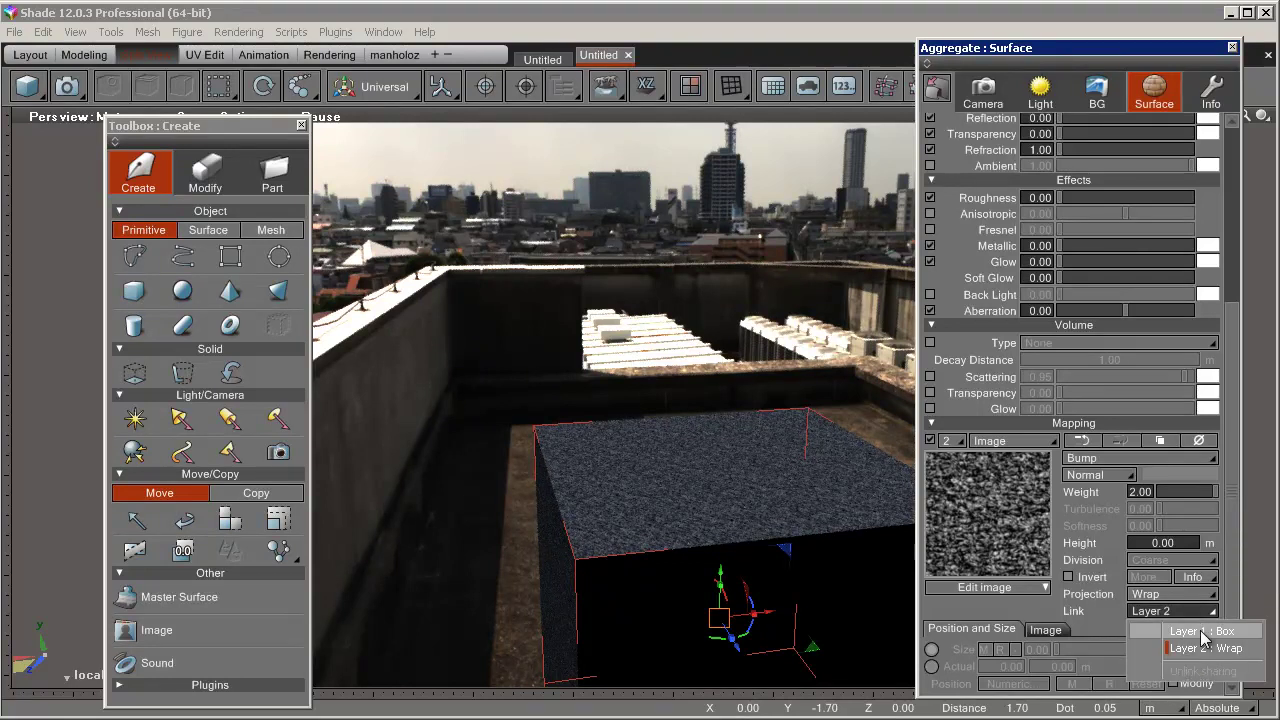
{"action": "left_click", "coordinate": [1187, 641]}
{"action": "left_click", "coordinate": [1135, 418]}
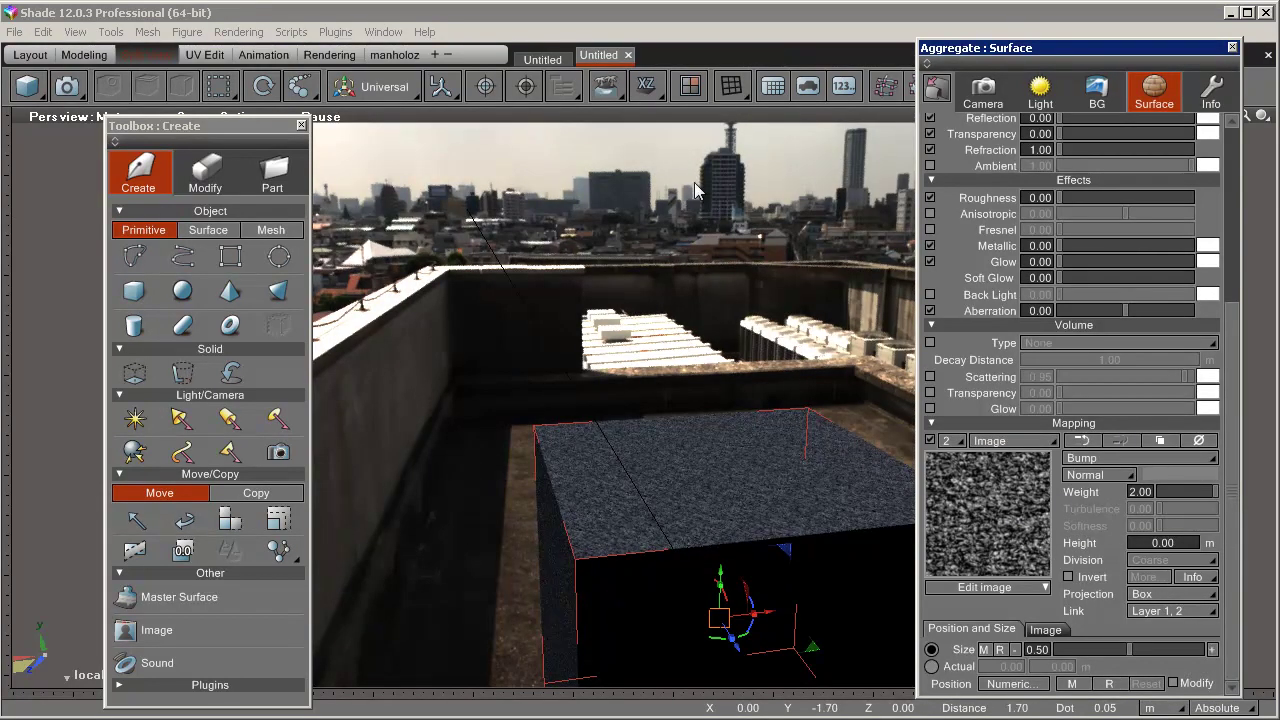
Display the top view beside the perspective view and enable Modify for the linked mapping's placement.
{"action": "left_click", "coordinate": [694, 87]}
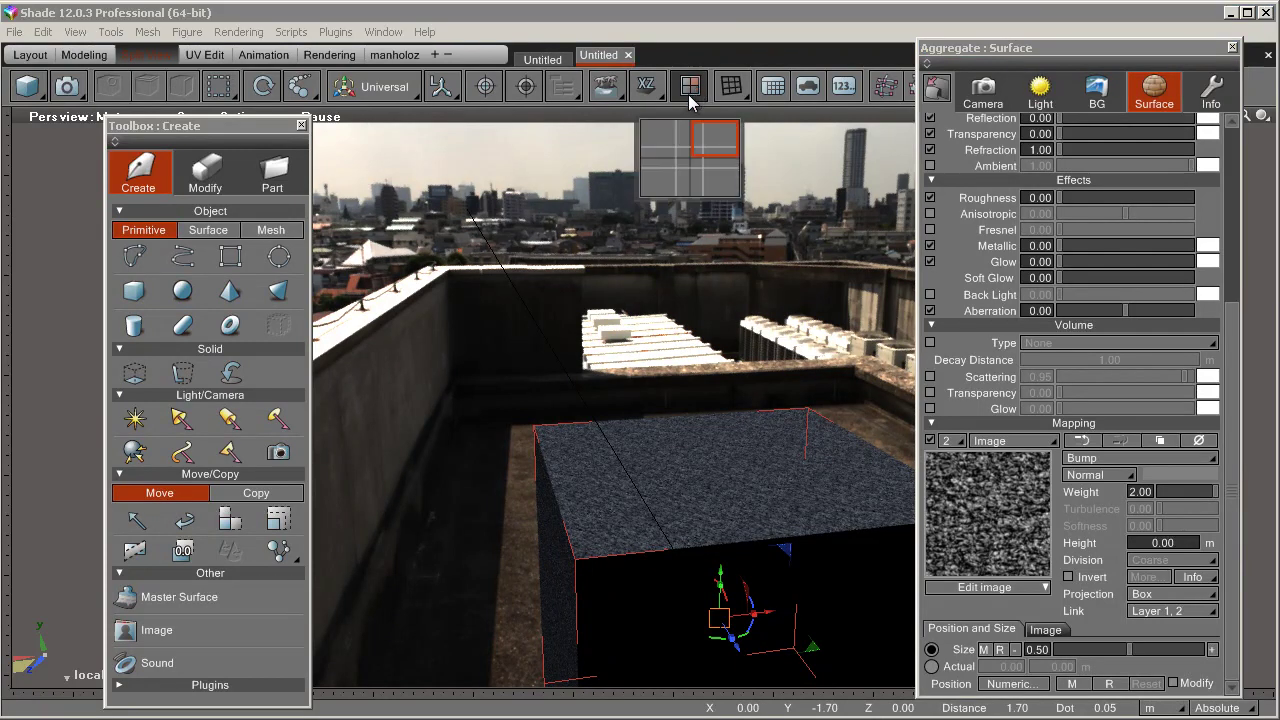
{"action": "left_click", "coordinate": [686, 145]}
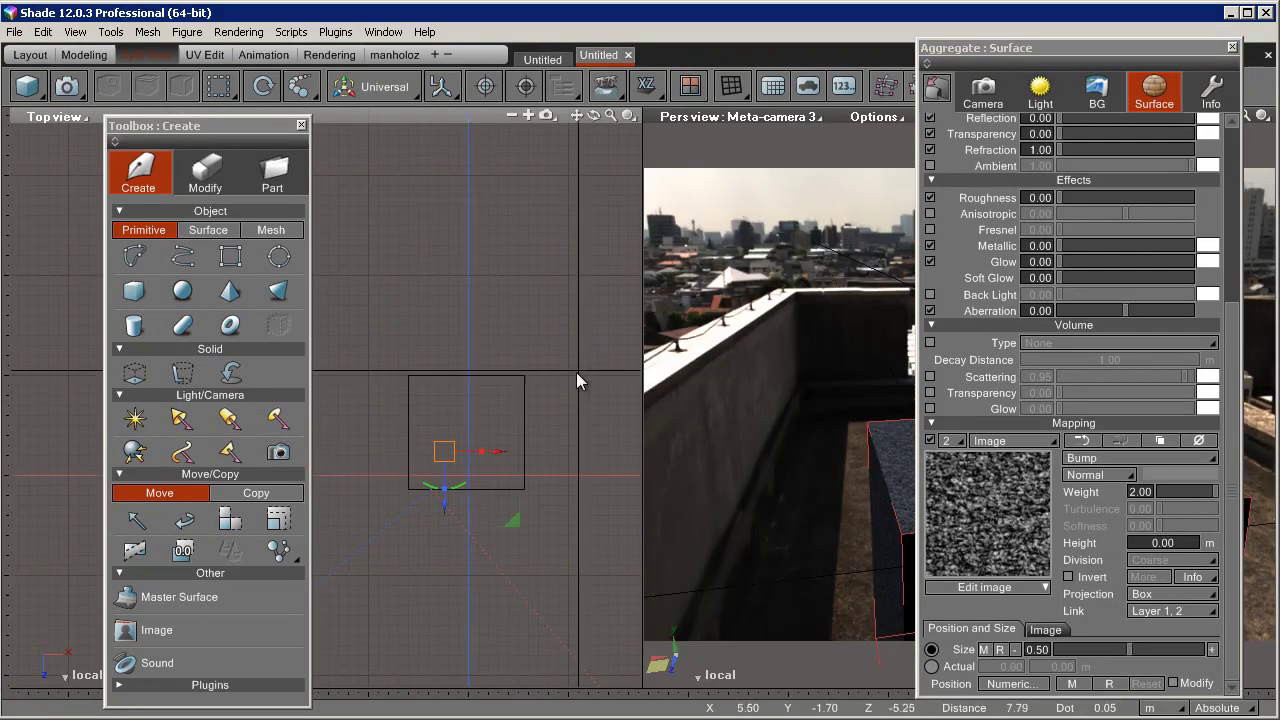
{"action": "left_click_drag", "start_coordinate": [486, 330], "coordinate": [462, 286]}
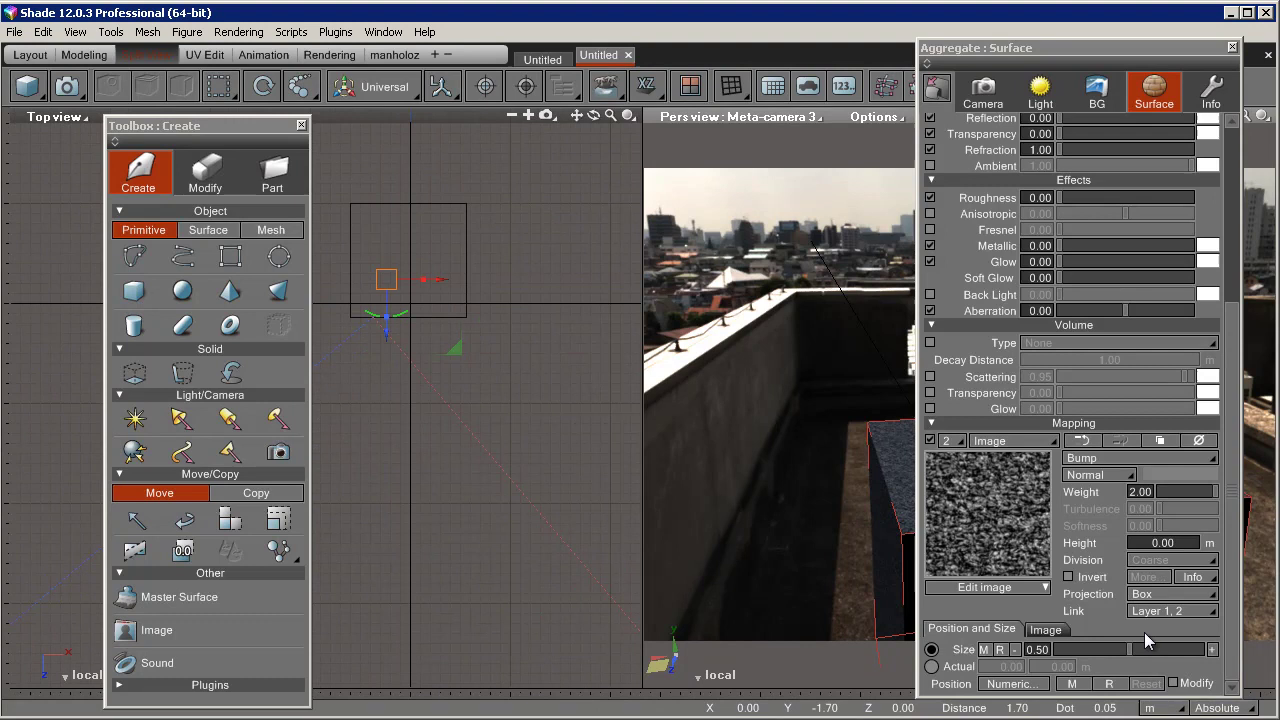
{"action": "left_click", "coordinate": [1178, 683]}
Try to move the mapping image to the corner of the large plane in the top view.
{"action": "left_click_drag", "start_coordinate": [393, 276], "coordinate": [487, 338]}
{"action": "scroll", "coordinate": [444, 317], "scroll_direction": "up", "scroll_amount": 3}
{"action": "left_click_drag", "start_coordinate": [443, 424], "coordinate": [381, 408]}
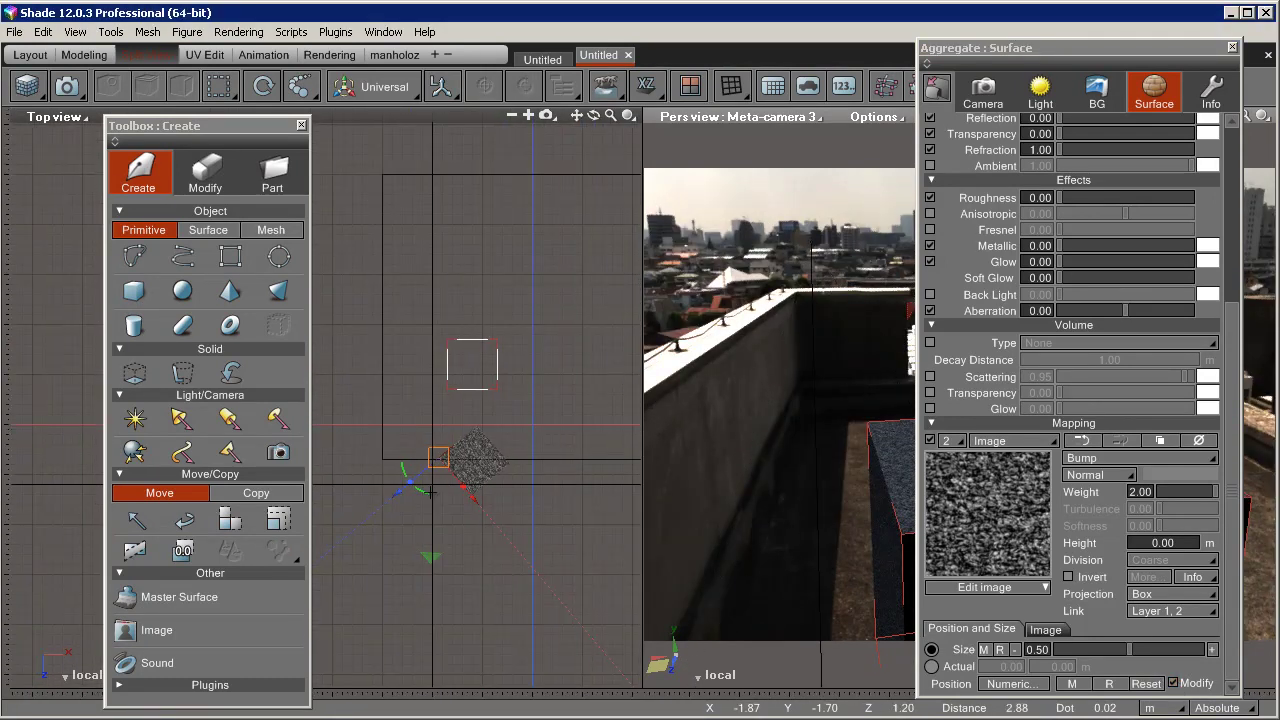
{"action": "left_click_drag", "start_coordinate": [435, 558], "coordinate": [371, 551]}
{"action": "scroll", "coordinate": [380, 550], "scroll_direction": "up", "scroll_amount": 6}
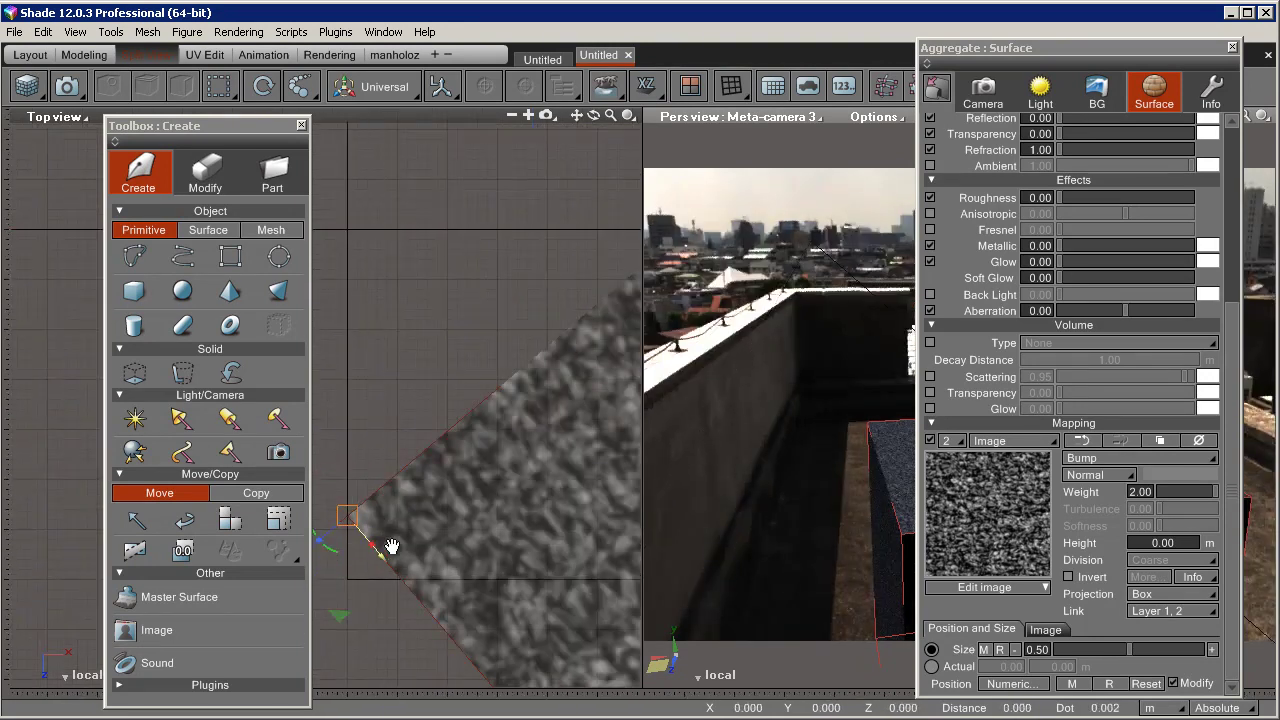
{"action": "middle_click_drag", "start_coordinate": [388, 549], "coordinate": [427, 439]}
{"action": "left_click_drag", "start_coordinate": [377, 508], "coordinate": [377, 563]}
{"action": "scroll", "coordinate": [377, 569], "scroll_direction": "down", "scroll_amount": 3}
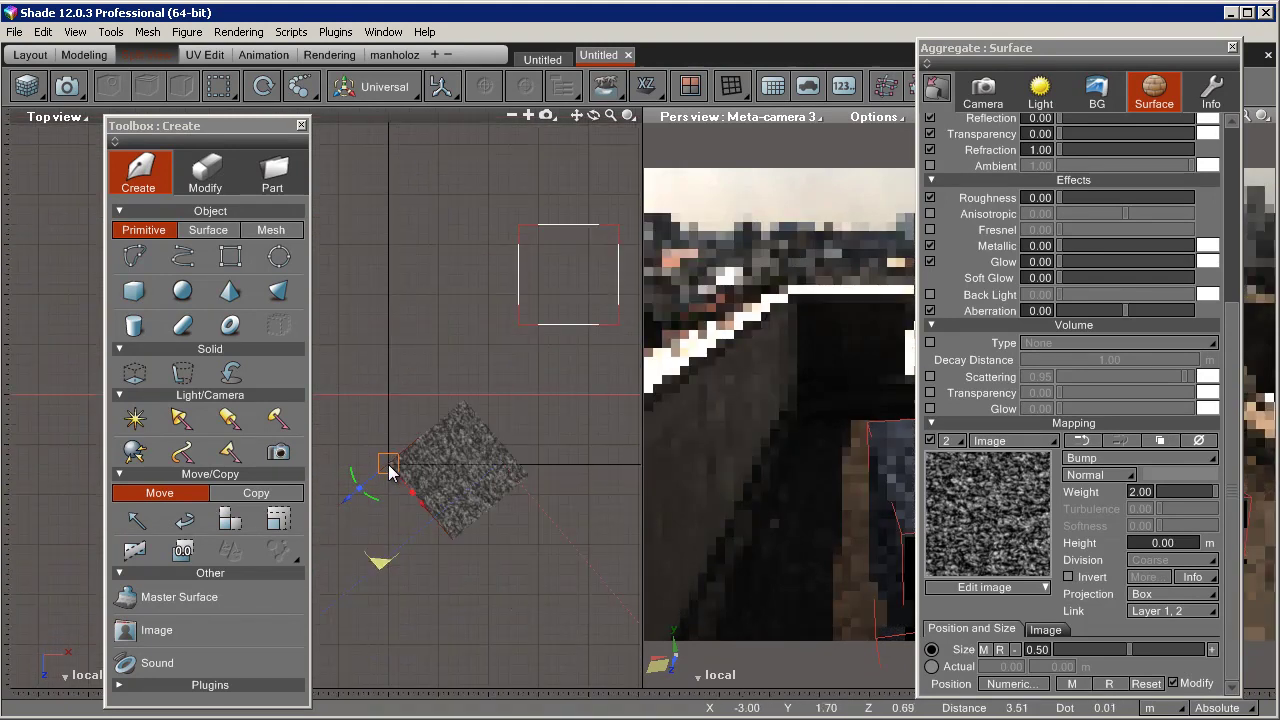
{"action": "middle_click_drag", "start_coordinate": [463, 405], "coordinate": [417, 453]}
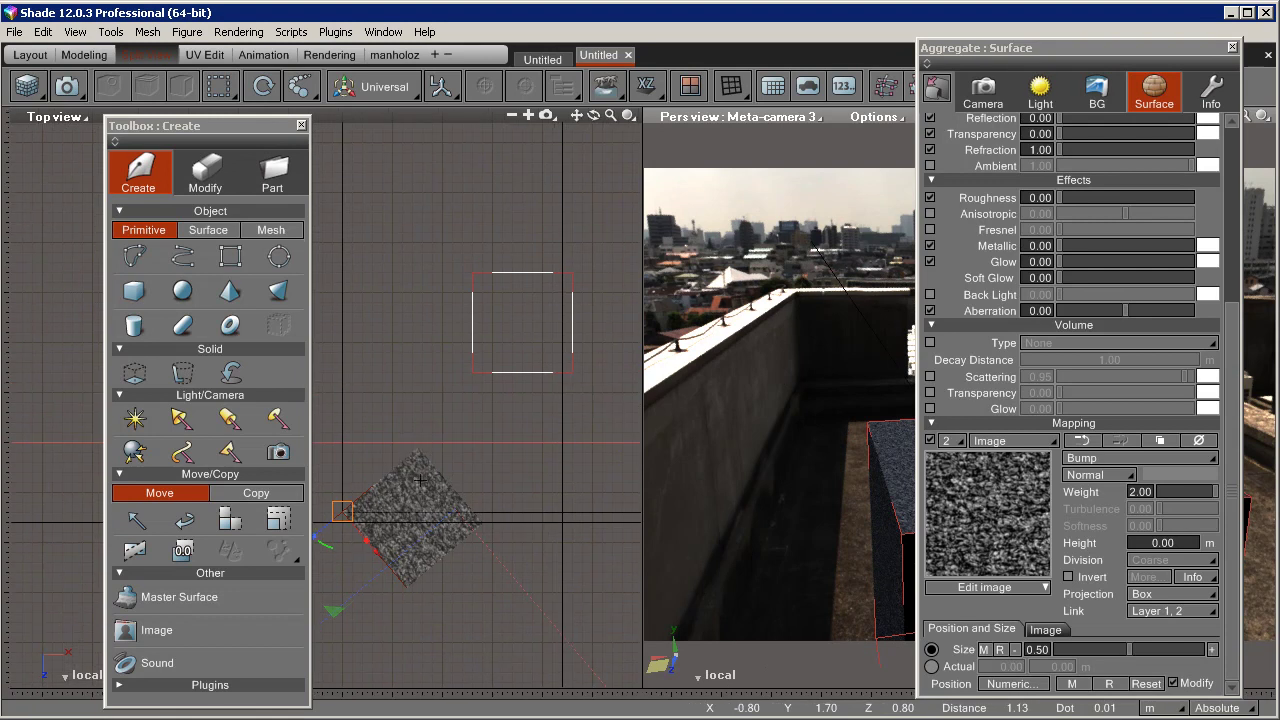
Move the mapping image to the box's corner in the top view and rotate it parallel to the box's edges.
{"action": "left_click_drag", "start_coordinate": [340, 620], "coordinate": [472, 477]}
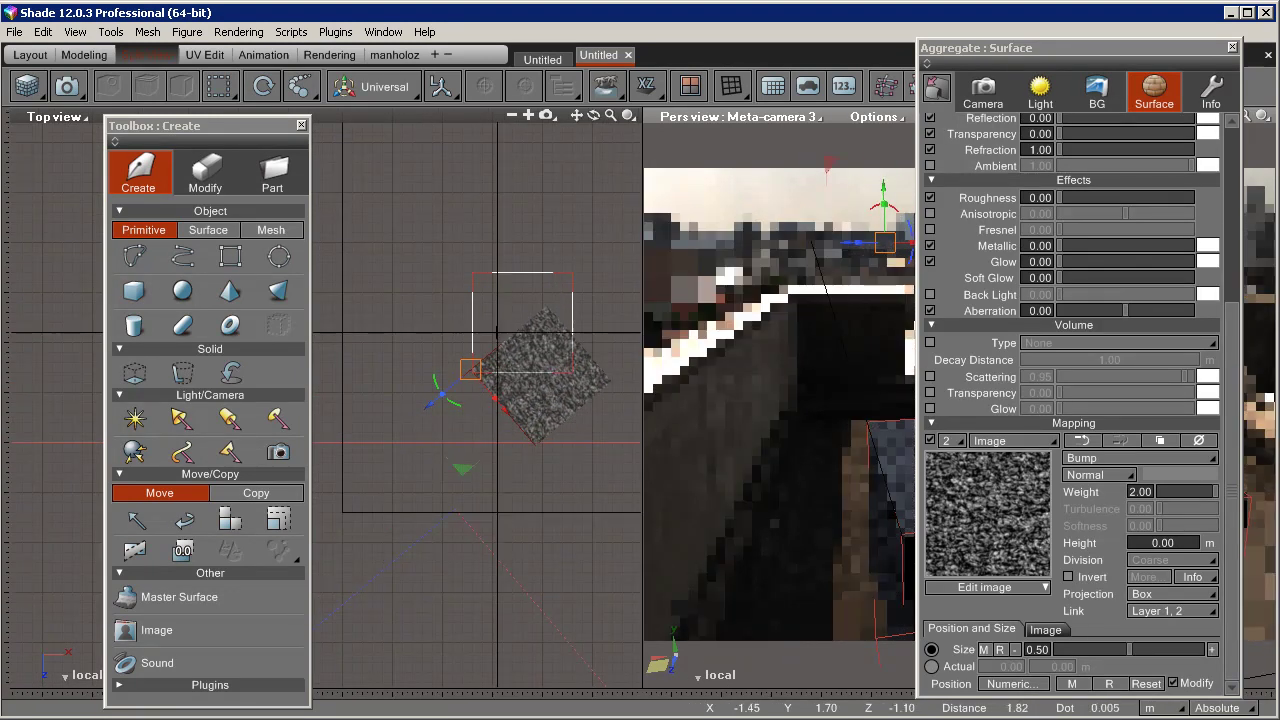
{"action": "scroll", "coordinate": [474, 477], "scroll_direction": "up", "scroll_amount": 5}
{"action": "scroll", "coordinate": [456, 543], "scroll_direction": "up", "scroll_amount": 2}
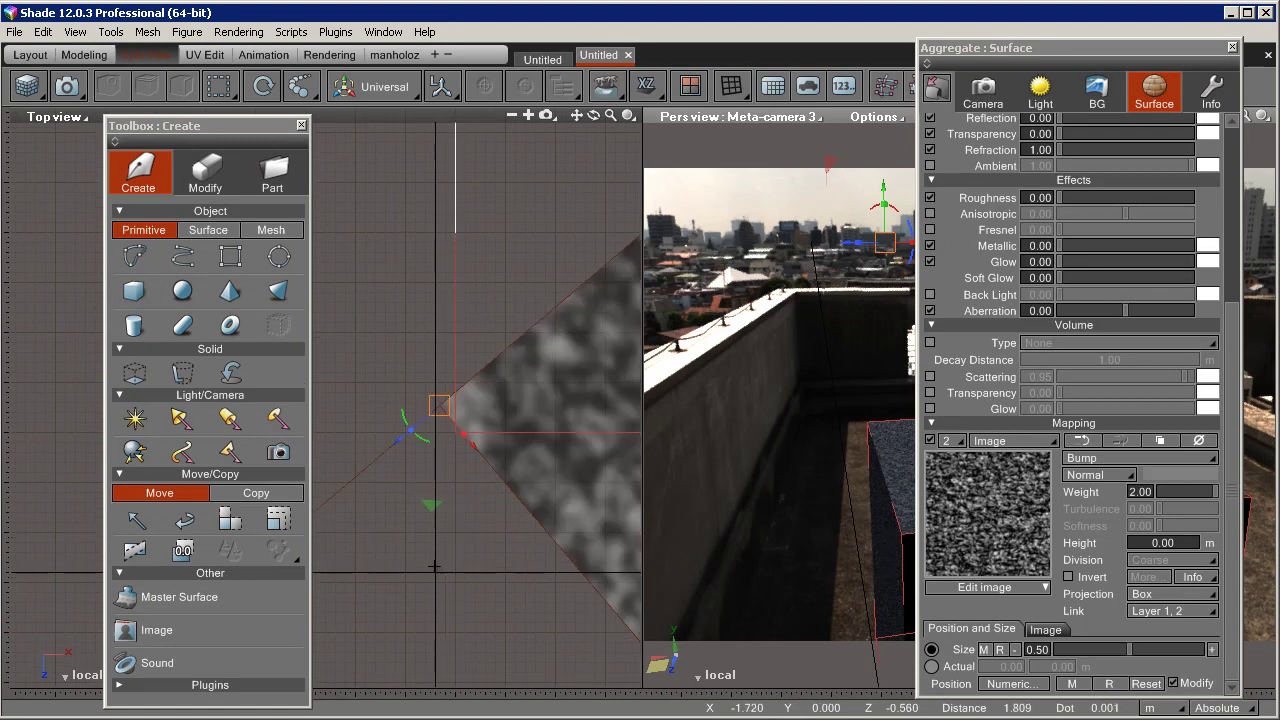
{"action": "left_click_drag", "start_coordinate": [436, 501], "coordinate": [452, 528]}
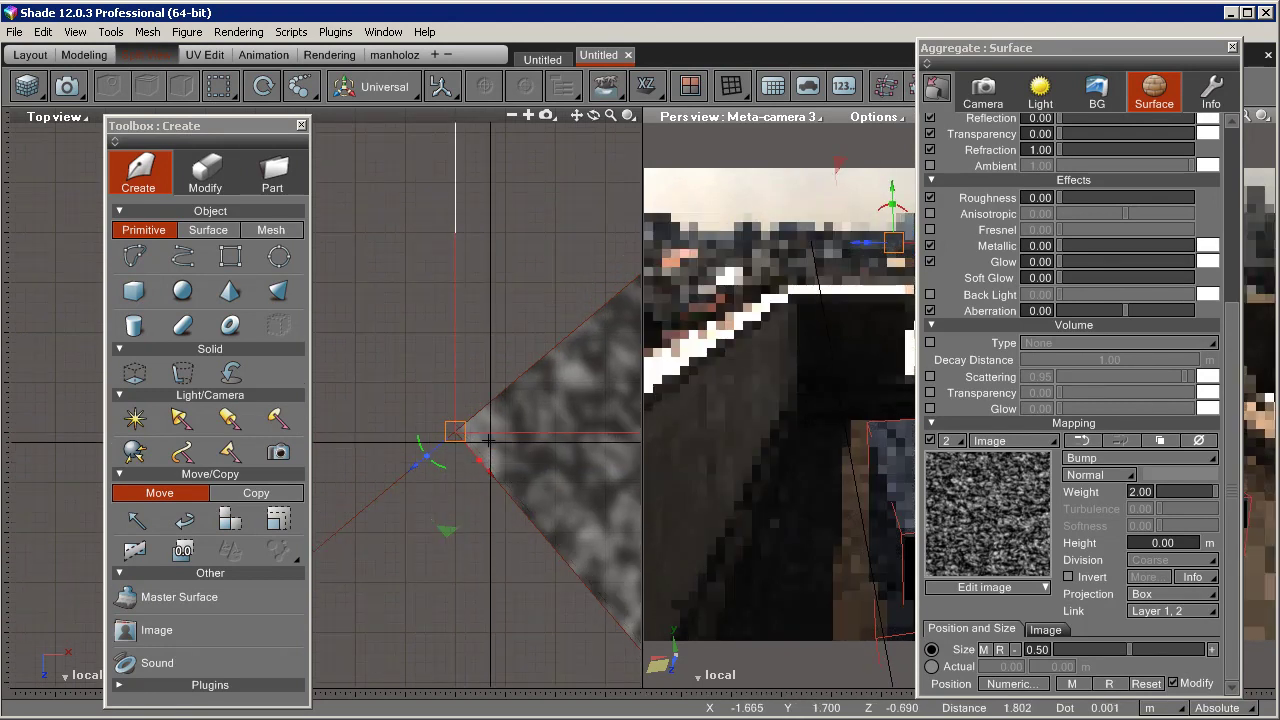
{"action": "scroll", "coordinate": [475, 440], "scroll_direction": "down", "scroll_amount": 5}
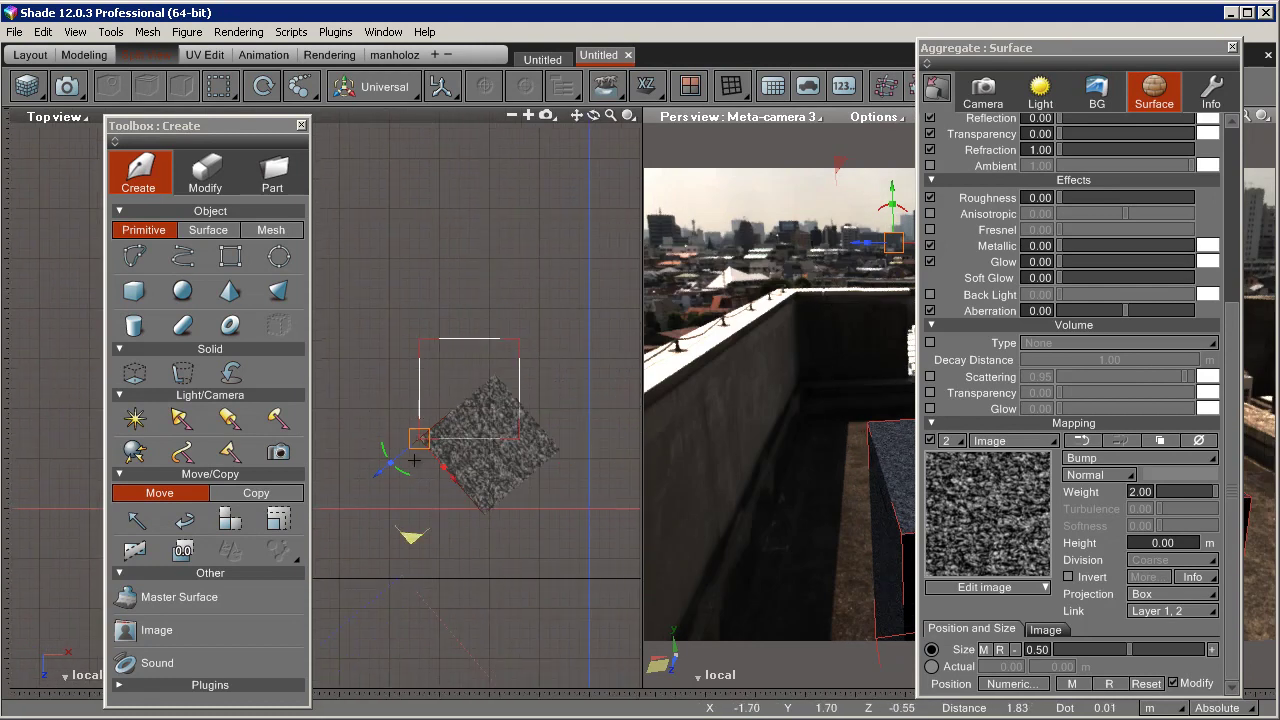
{"action": "left_click_drag", "start_coordinate": [405, 478], "coordinate": [470, 548]}
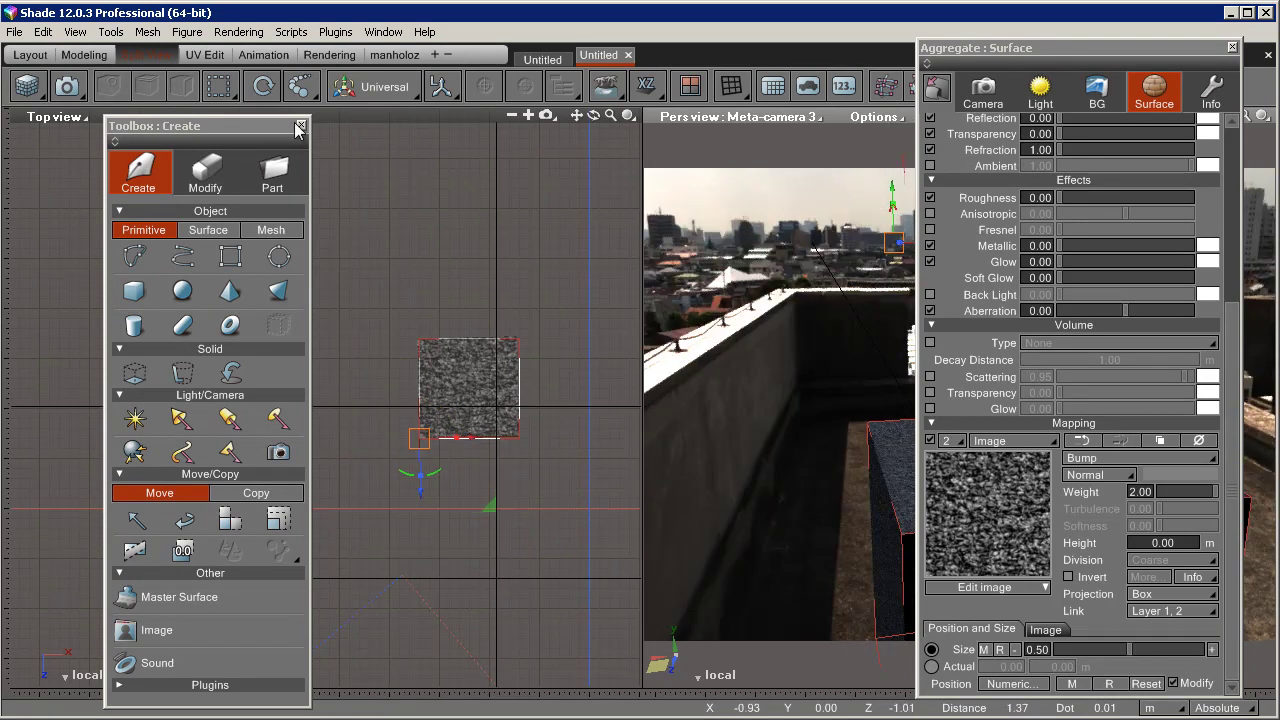
Restore the four-view layout without the toolbox and lower the mapping image onto the box in the front view.
{"action": "left_click", "coordinate": [300, 125]}
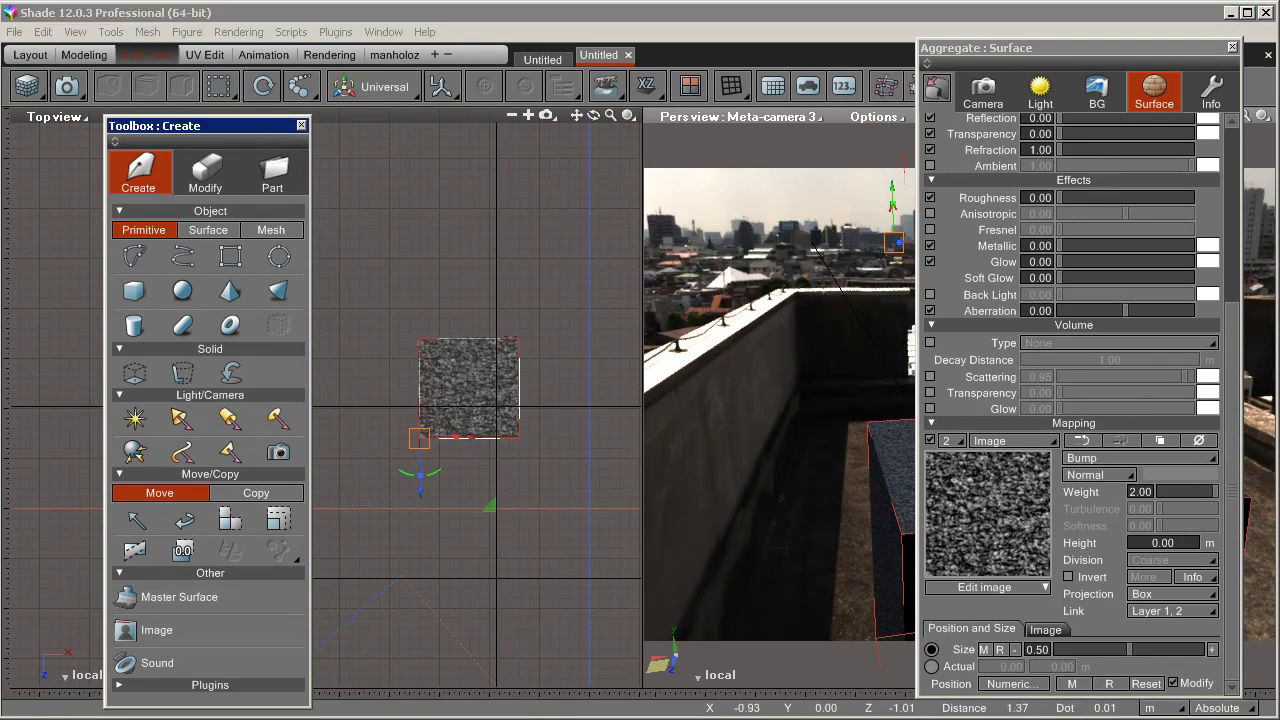
{"action": "middle_click_drag", "start_coordinate": [602, 404], "coordinate": [450, 391]}
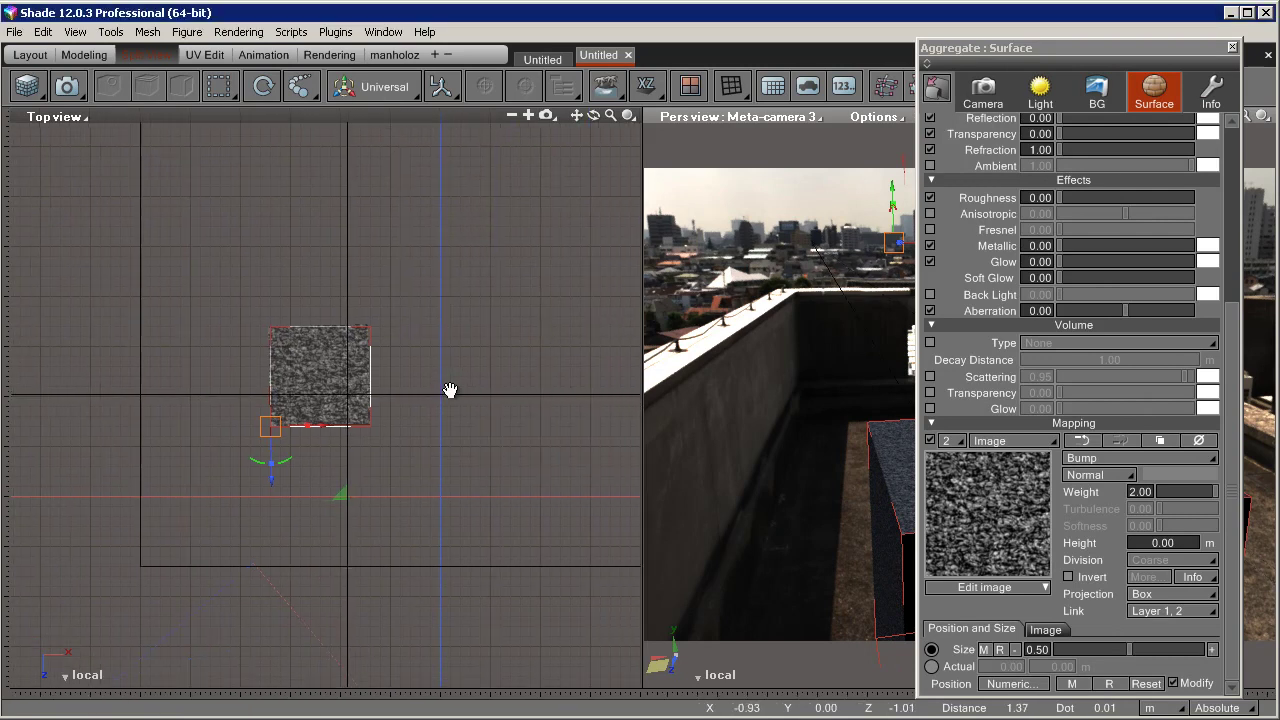
{"action": "left_click", "coordinate": [704, 94]}
{"action": "left_click", "coordinate": [690, 164]}
{"action": "middle_click_drag", "start_coordinate": [438, 500], "coordinate": [443, 514]}
{"action": "scroll", "coordinate": [443, 514], "scroll_direction": "down", "scroll_amount": 5}
{"action": "scroll", "coordinate": [395, 530], "scroll_direction": "up", "scroll_amount": 5}
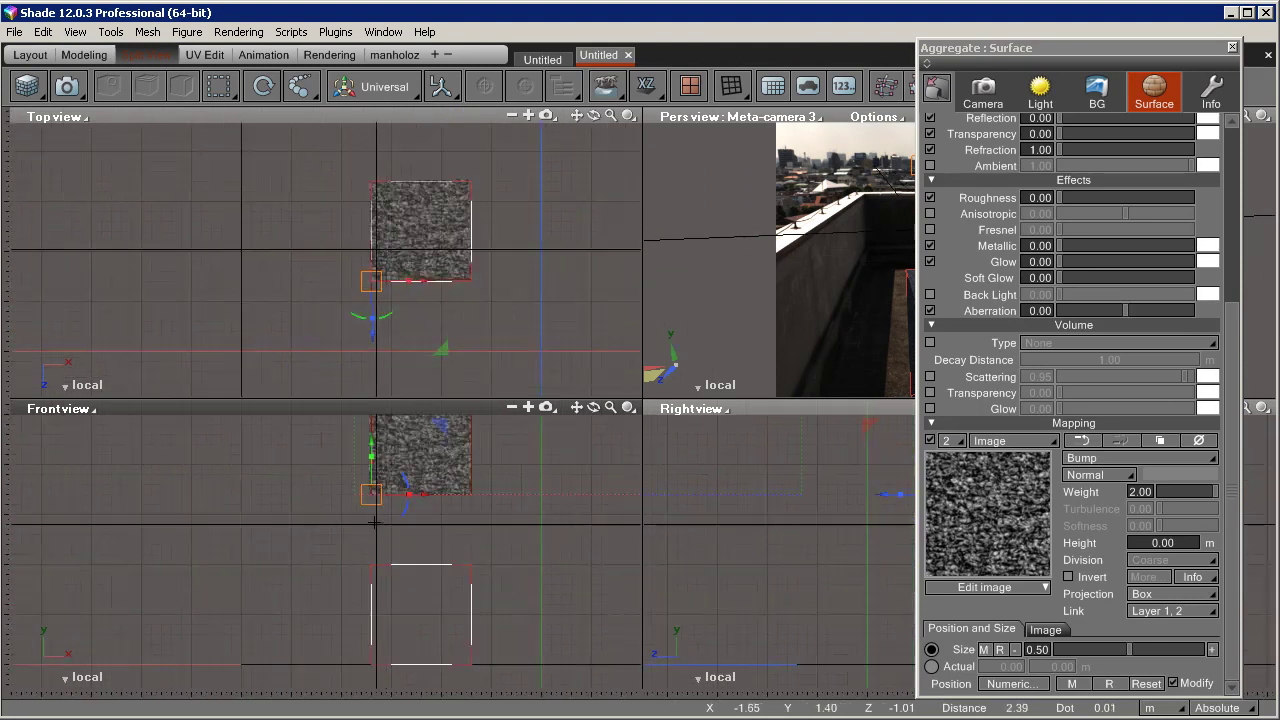
{"action": "left_click_drag", "start_coordinate": [372, 453], "coordinate": [373, 622]}
{"action": "left_click_drag", "start_coordinate": [743, 586], "coordinate": [531, 582]}
Set the mapping image's repeat counts to 1 and 1.
{"action": "left_click_drag", "start_coordinate": [1038, 49], "coordinate": [150, 77]}
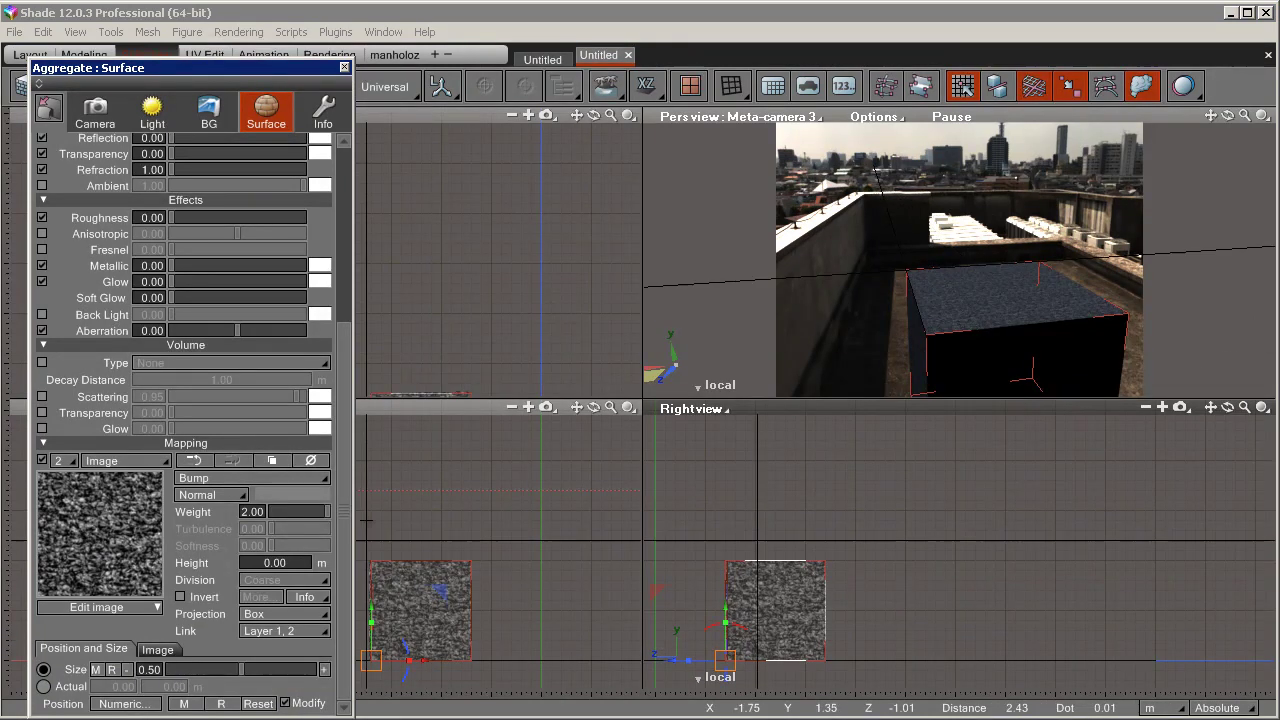
{"action": "left_click", "coordinate": [157, 650]}
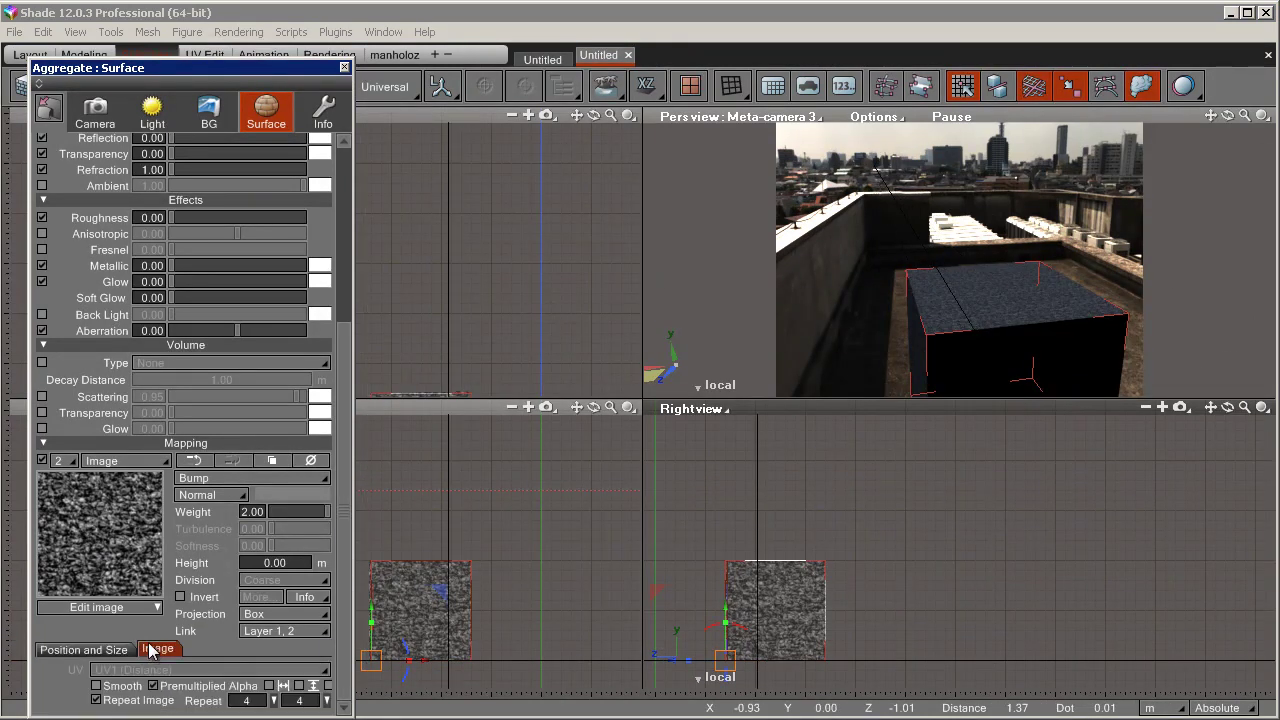
{"action": "left_click", "coordinate": [300, 703]}
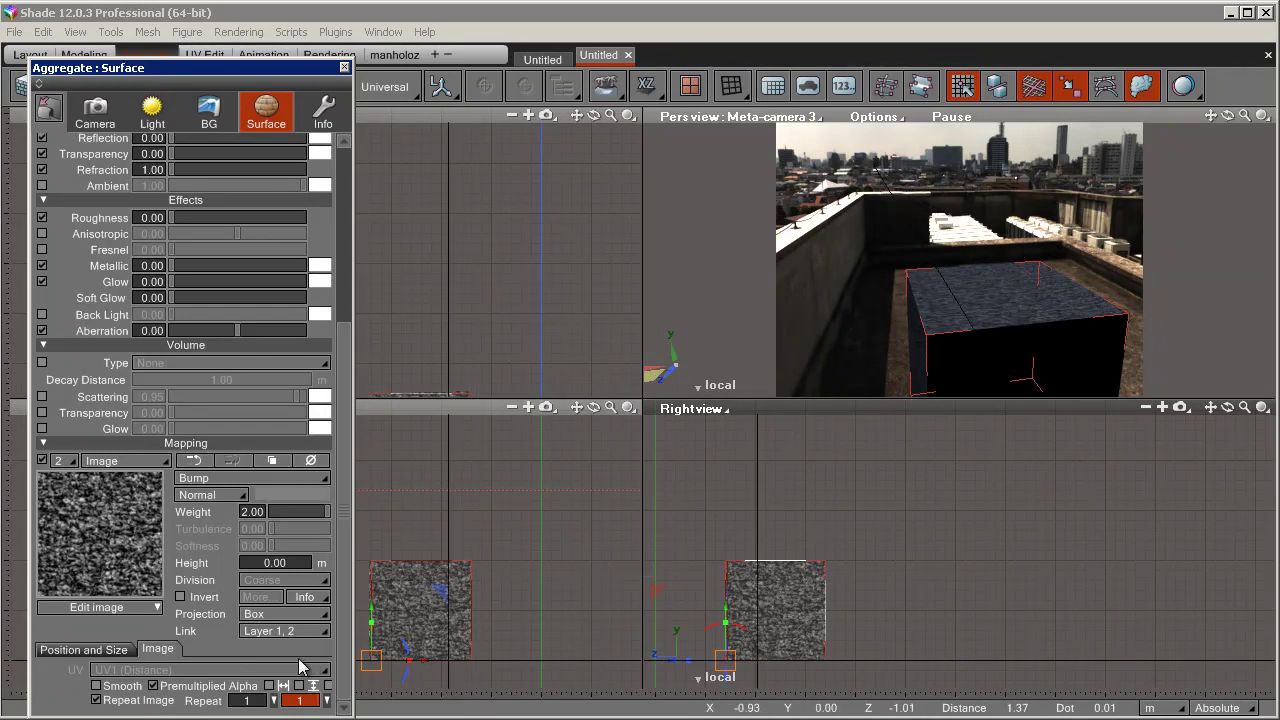
Check the box's diffuse mapping layer and return to the bump layer.
{"action": "left_click", "coordinate": [62, 461]}
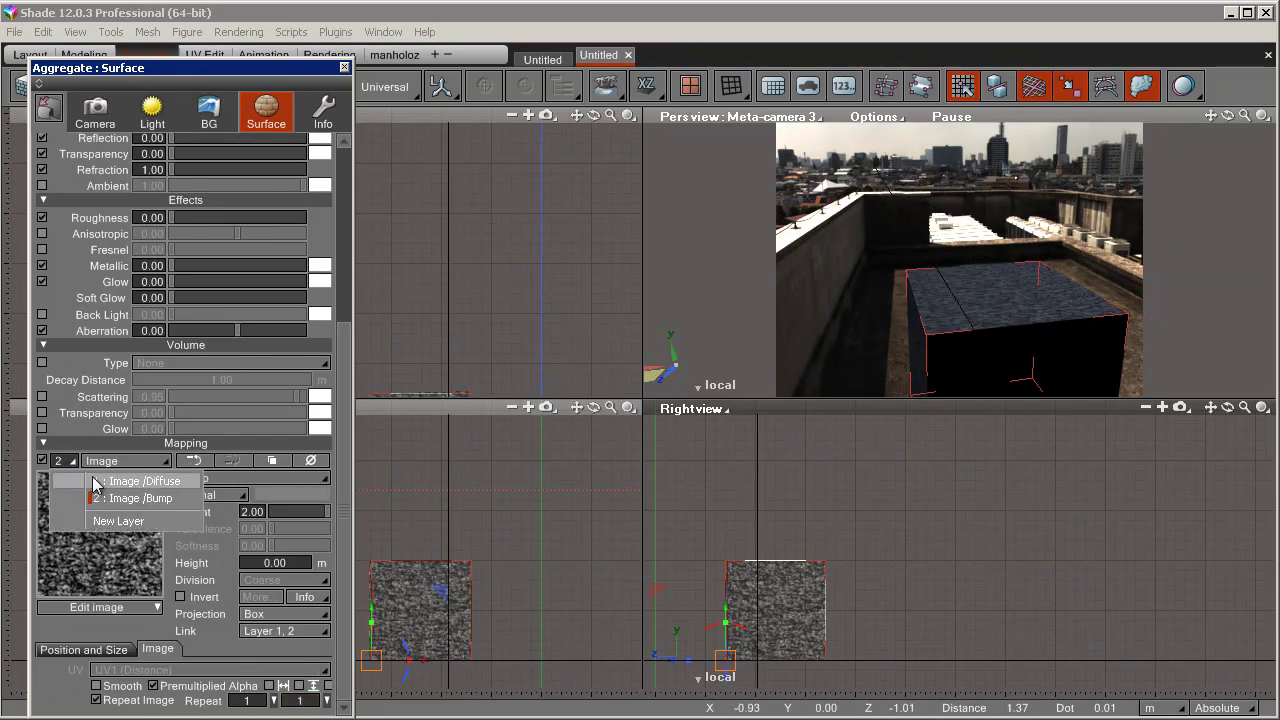
{"action": "left_click", "coordinate": [92, 478]}
{"action": "left_click", "coordinate": [62, 461]}
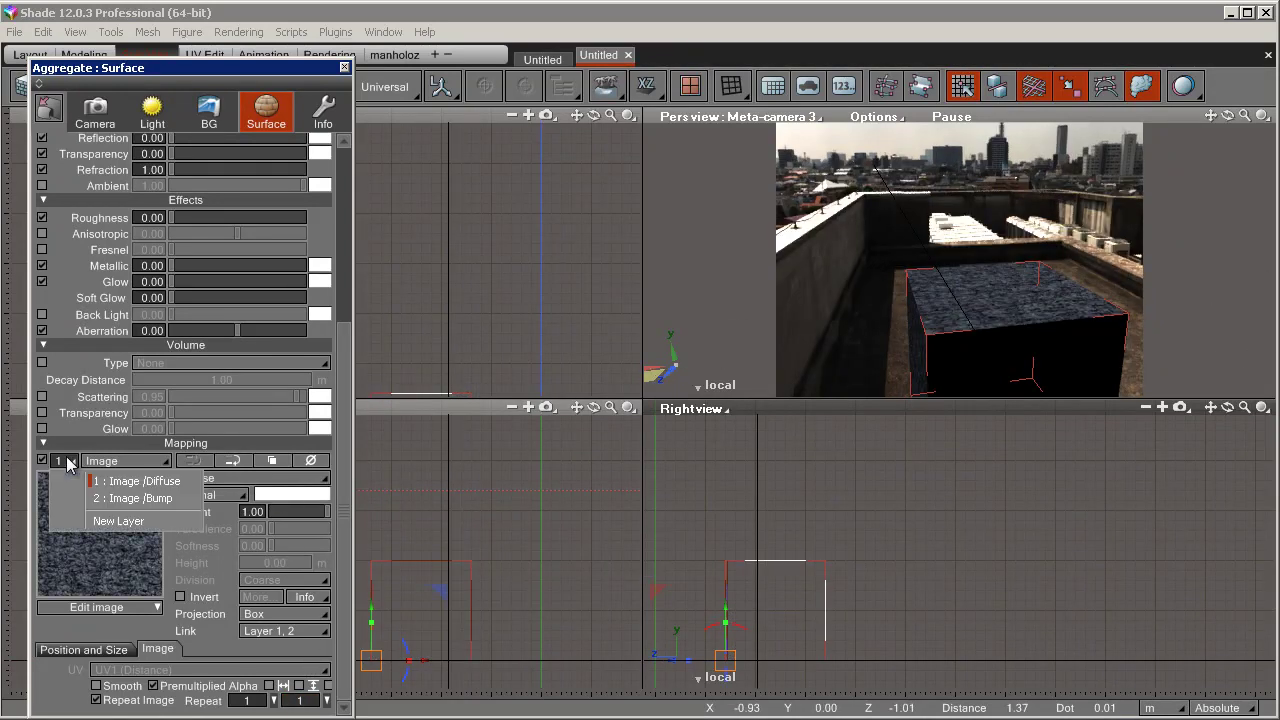
{"action": "left_click", "coordinate": [150, 496]}
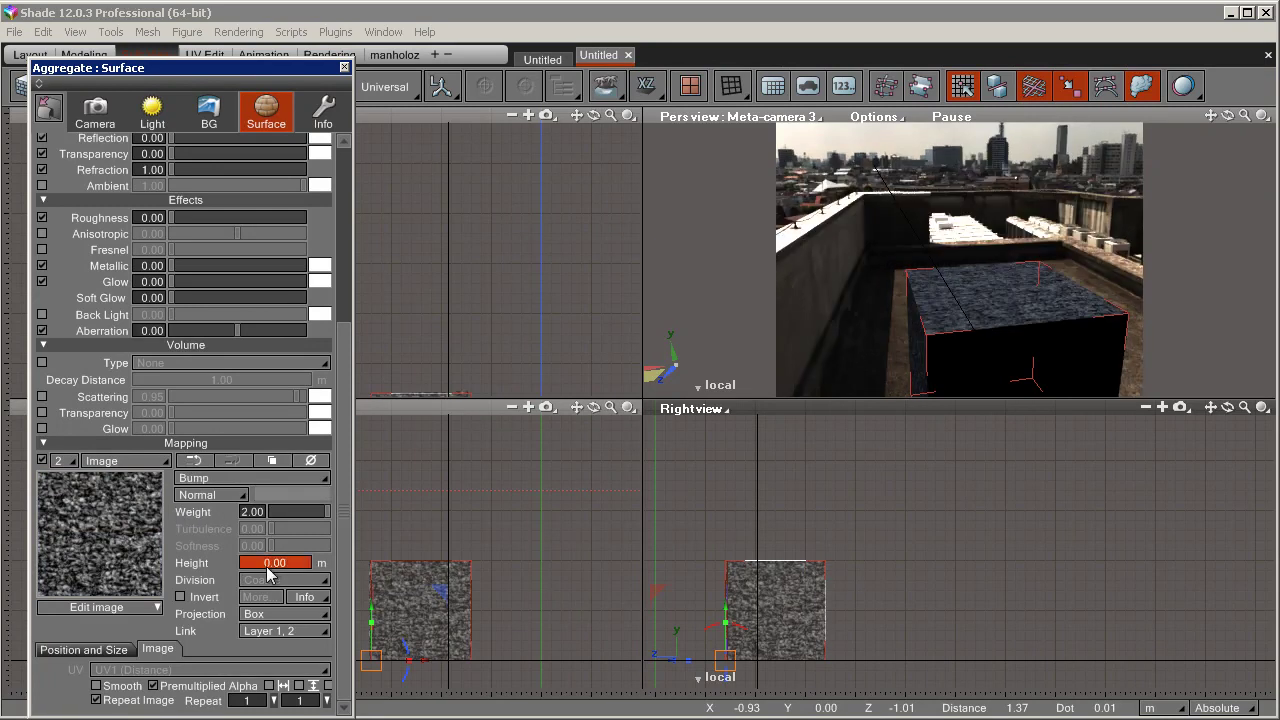
Set the bump layer's height to 10 mm with the units in millimetres, and restore the units to metres.
{"action": "left_click", "coordinate": [268, 566]}
{"action": "type", "text": "5"}
{"action": "key", "text": "Return"}
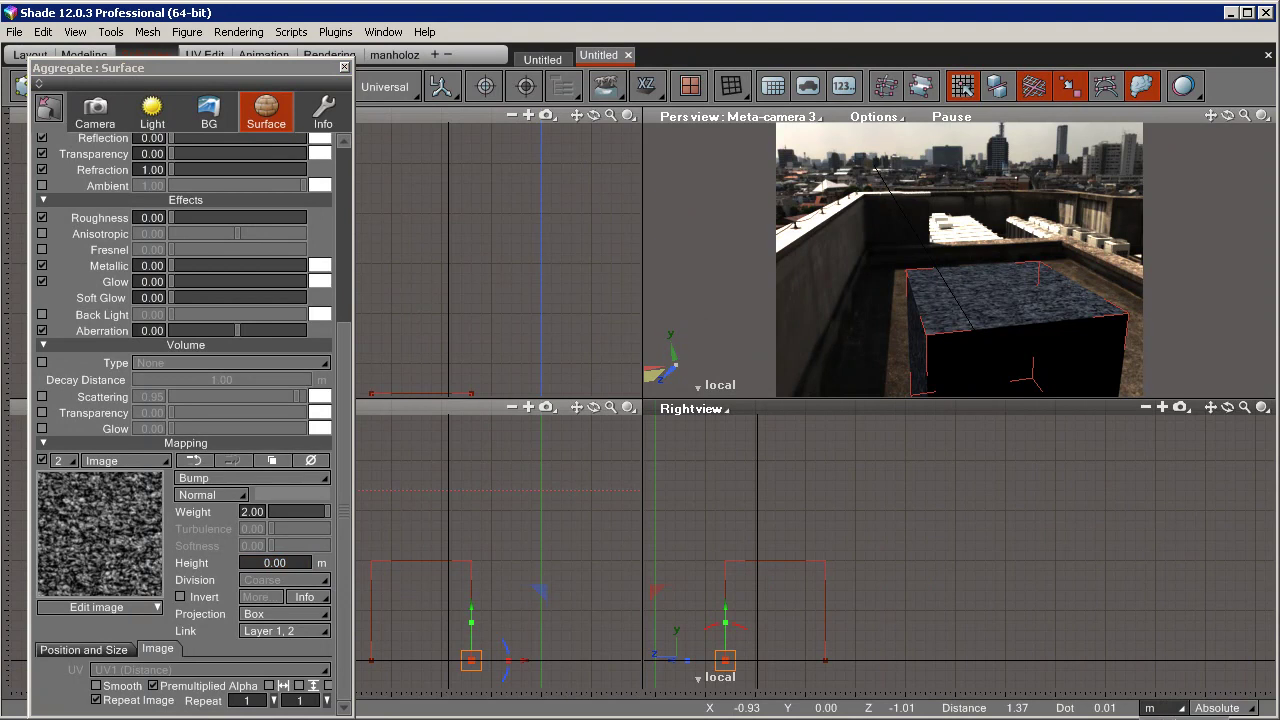
{"action": "left_click", "coordinate": [290, 568]}
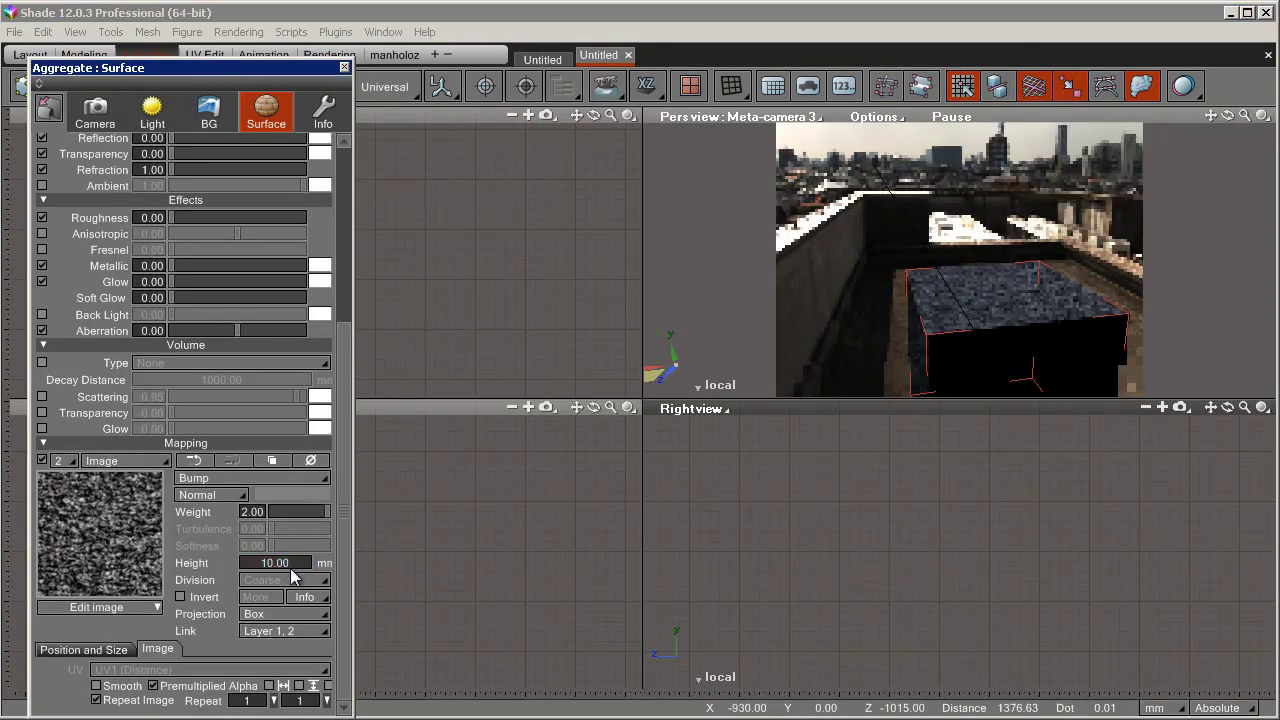
{"action": "left_click", "coordinate": [1184, 711]}
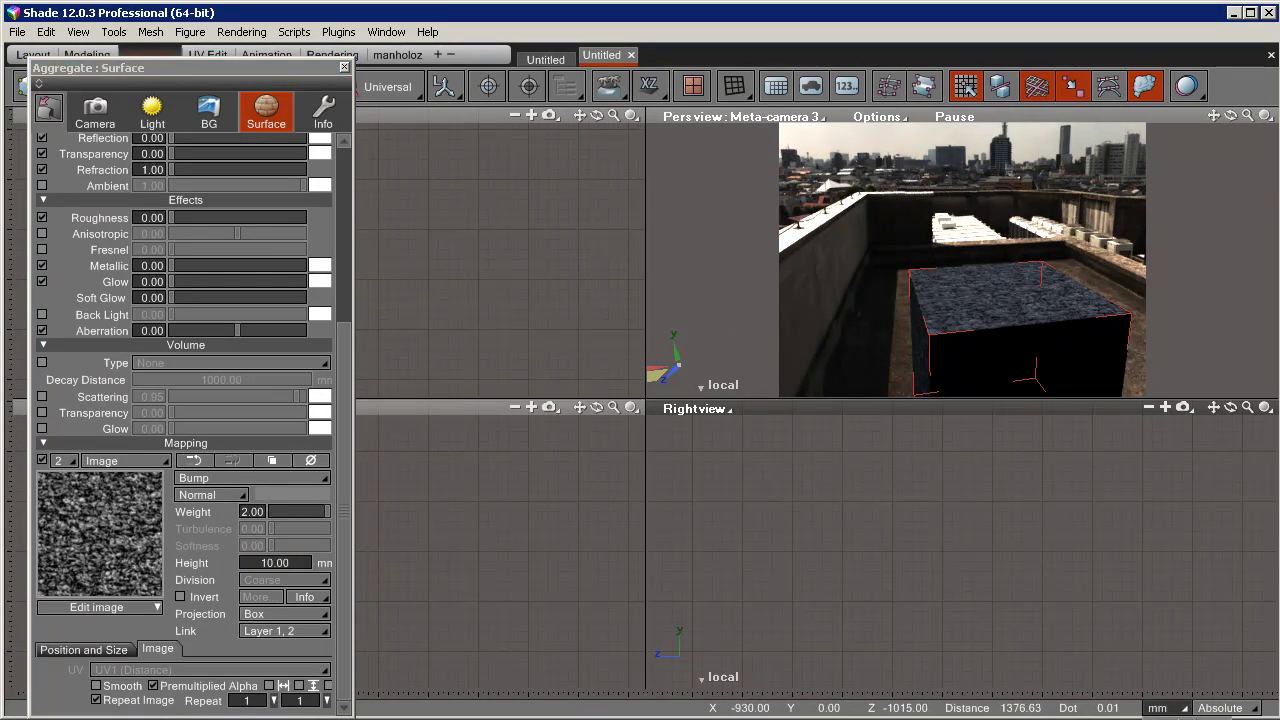
{"action": "left_click", "coordinate": [1160, 708]}
{"action": "left_click", "coordinate": [1160, 690]}
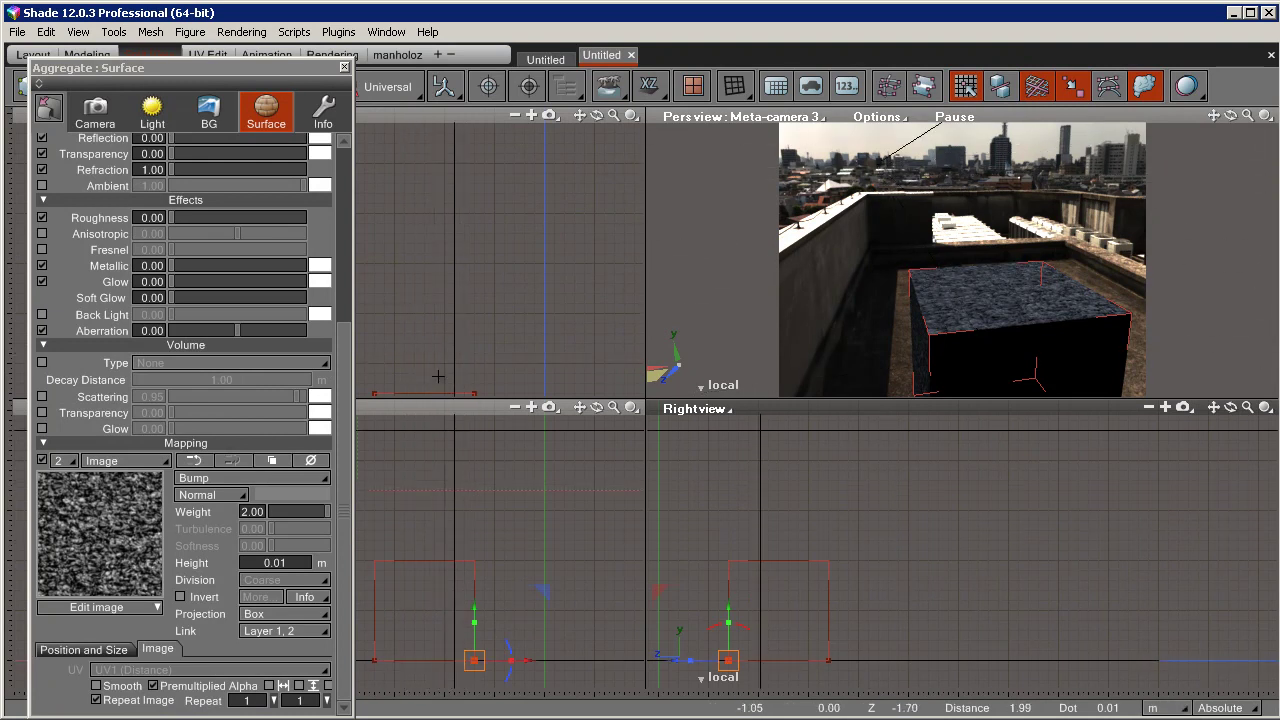
Move the Surface window aside and switch from modify mode back to object mode with the box selected.
{"action": "left_click_drag", "start_coordinate": [307, 75], "coordinate": [373, 123]}
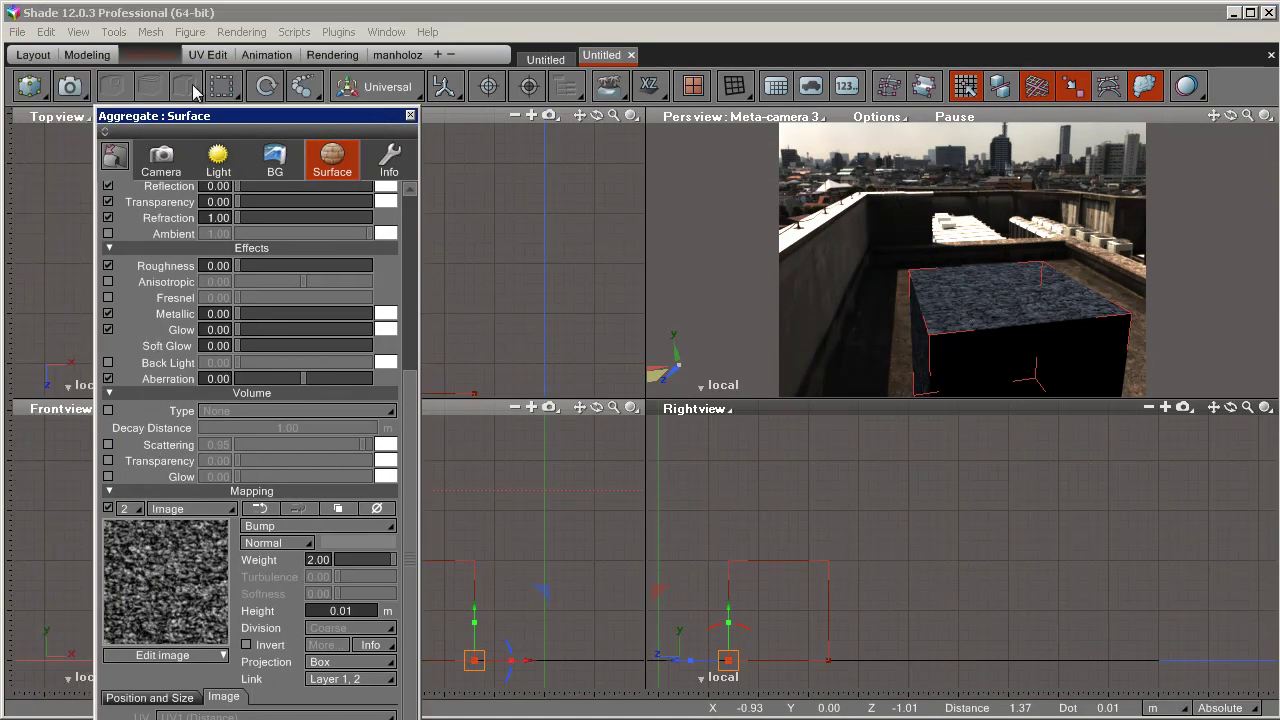
{"action": "left_click", "coordinate": [45, 93]}
{"action": "left_click", "coordinate": [70, 116]}
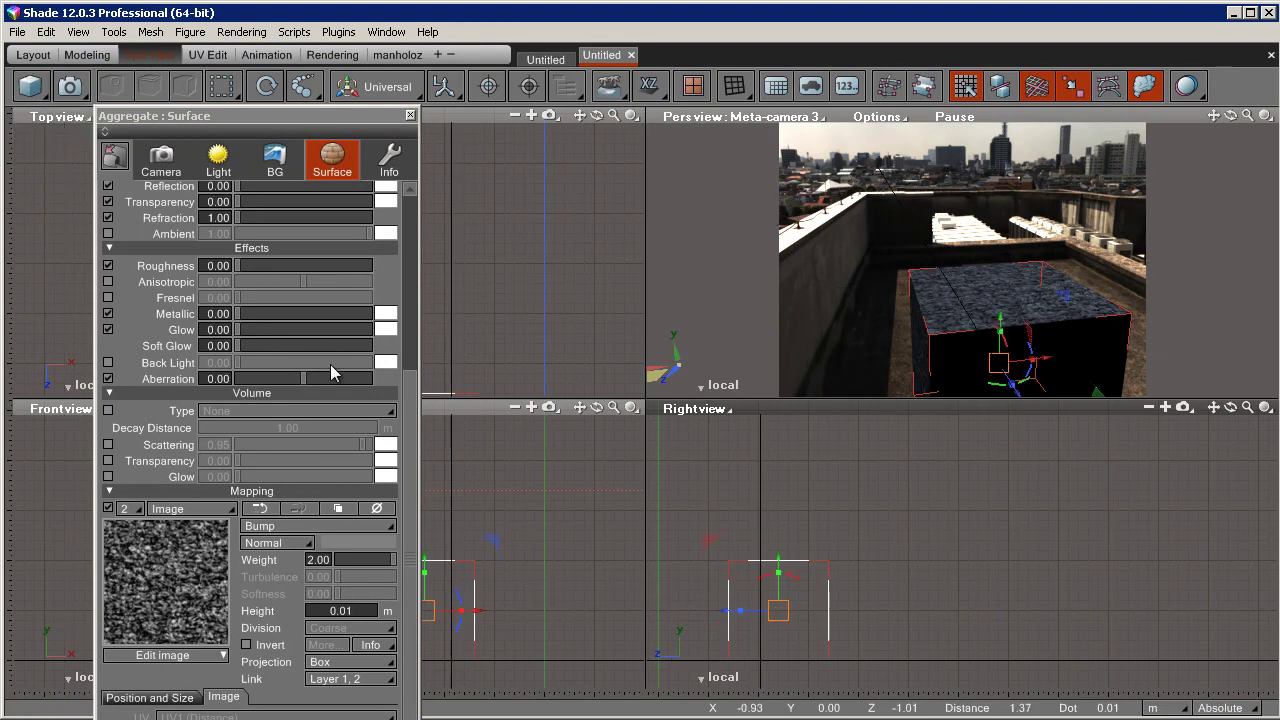
{"action": "left_click_drag", "start_coordinate": [200, 116], "coordinate": [258, 120]}
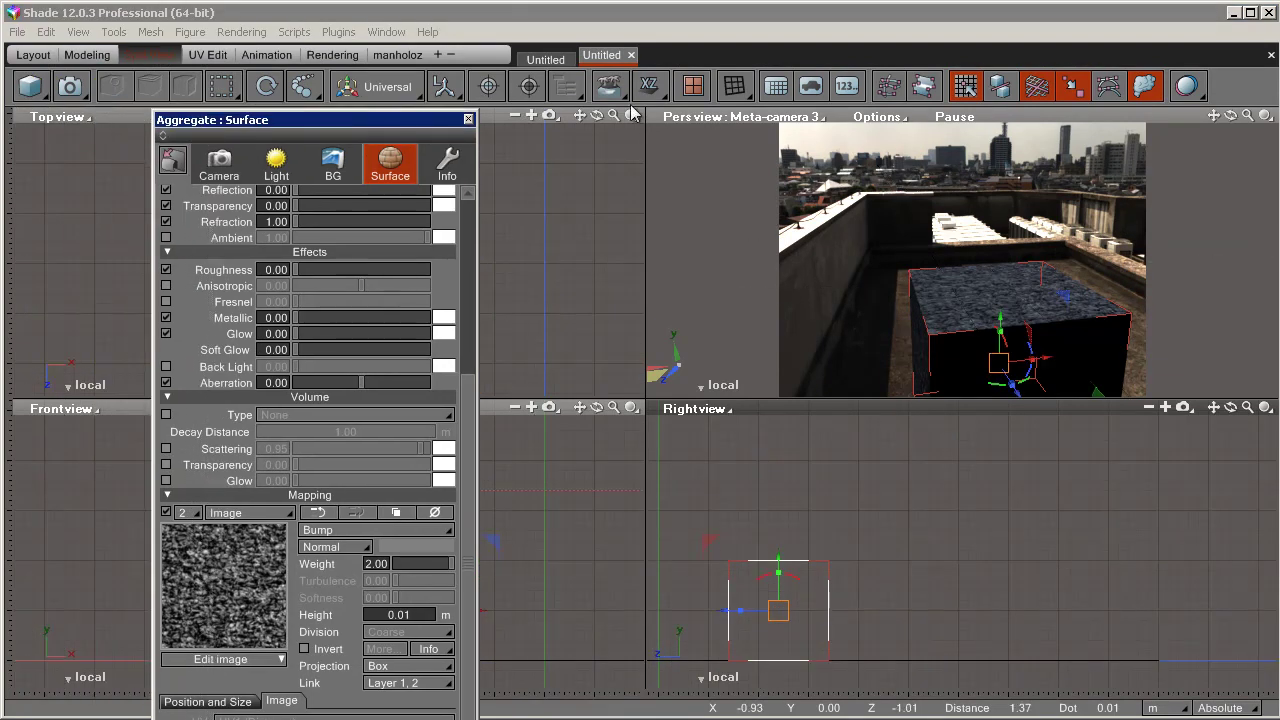
Examine the box's texture in an enlarged perspective view and restore the four-view layout.
{"action": "left_click", "coordinate": [694, 87]}
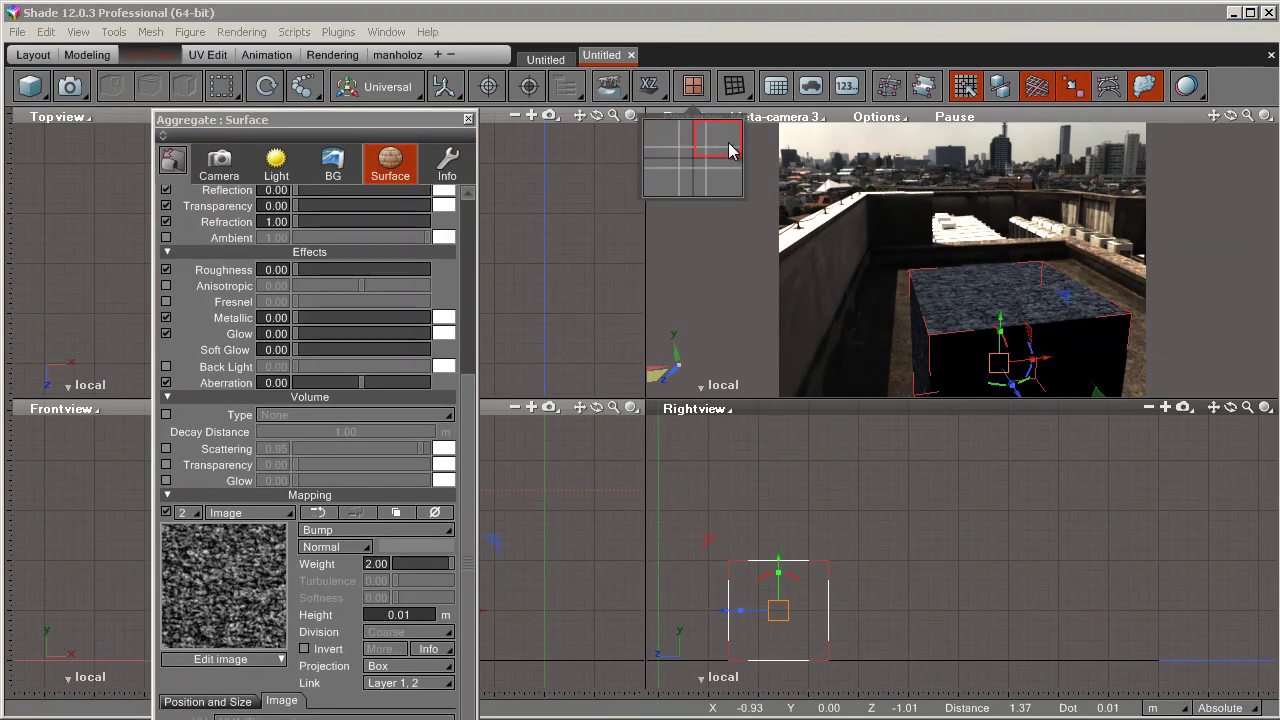
{"action": "left_click", "coordinate": [729, 148]}
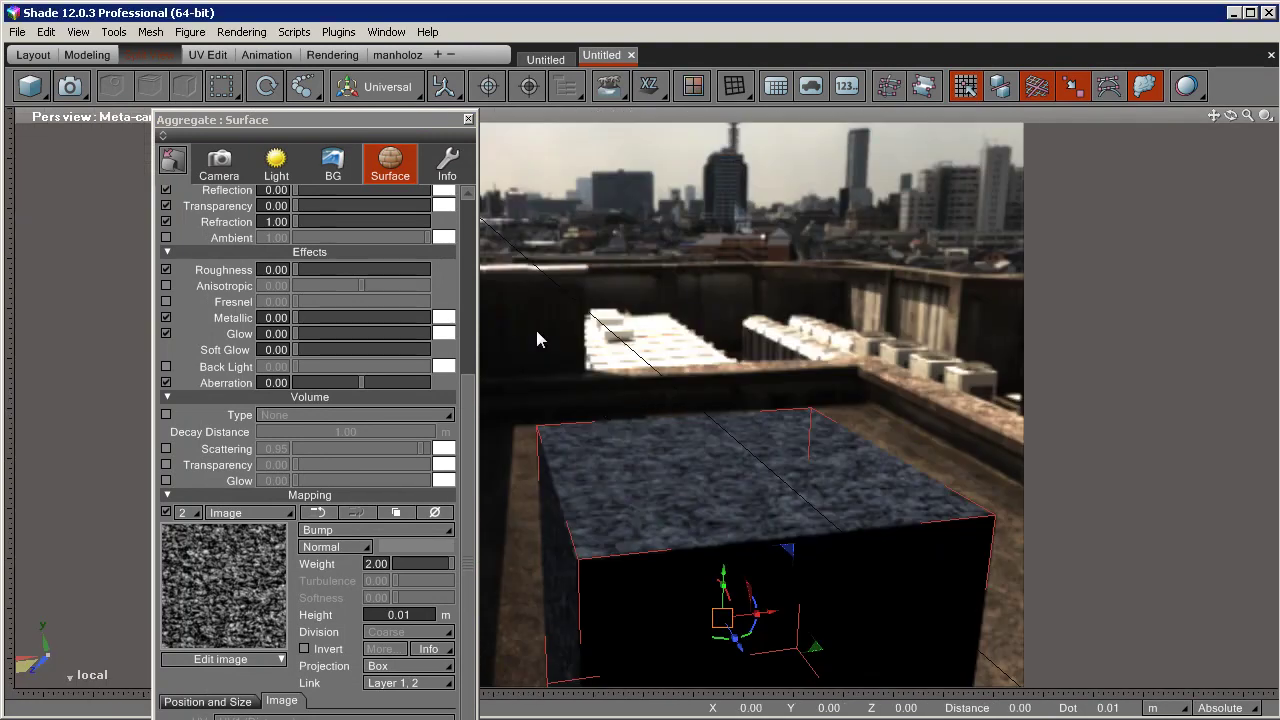
{"action": "left_click_drag", "start_coordinate": [308, 122], "coordinate": [188, 132]}
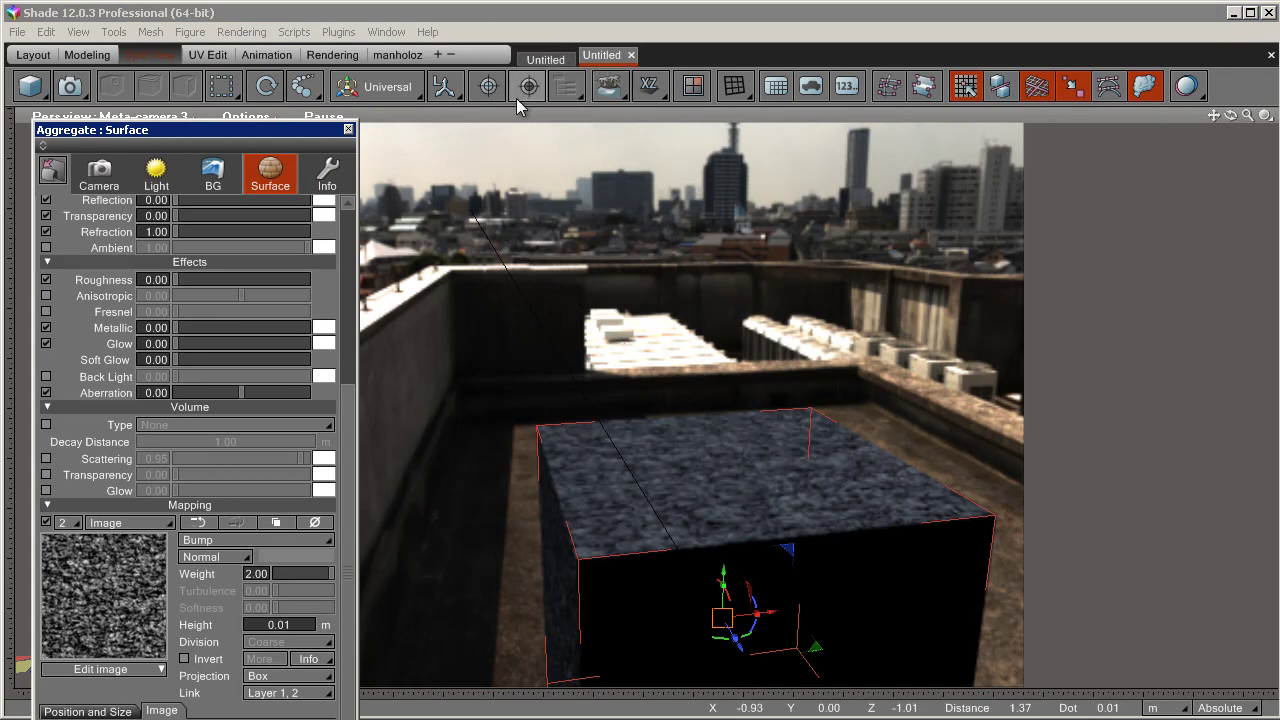
{"action": "left_click", "coordinate": [693, 86]}
{"action": "left_click", "coordinate": [699, 155]}
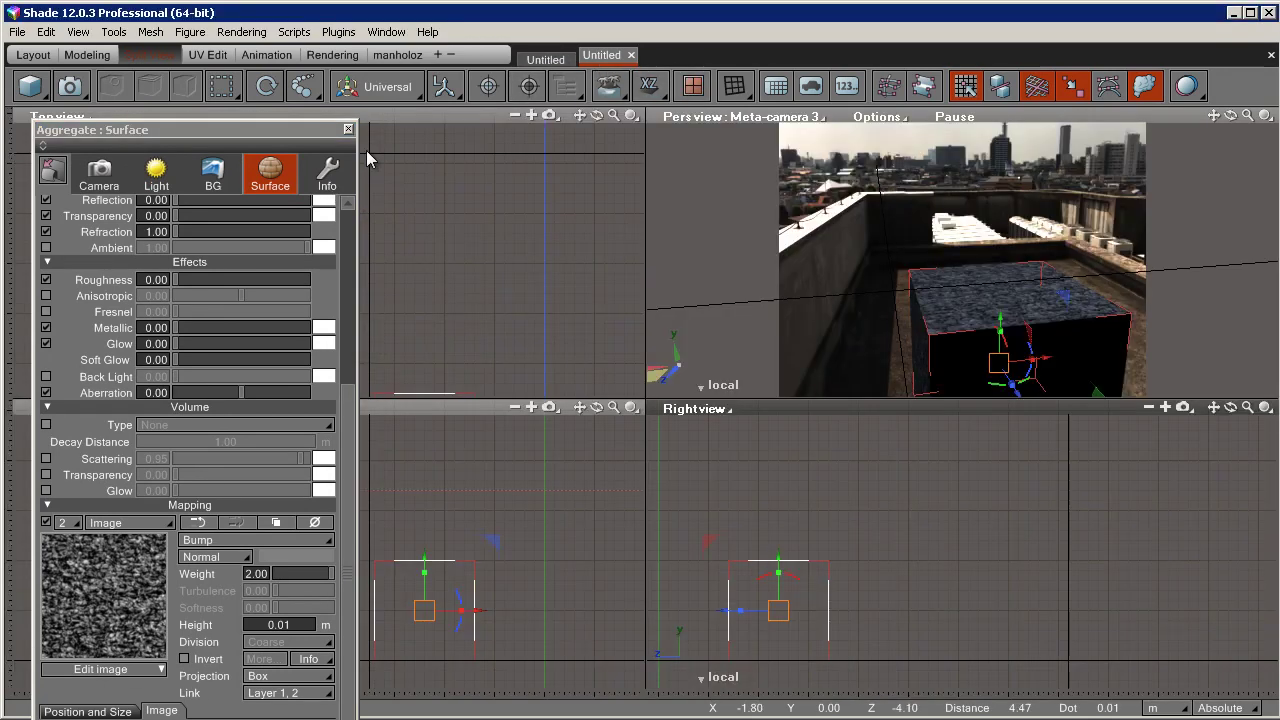
Clear the Surface window away, centre the box in the orthographic views and bring in the creation toolbox.
{"action": "left_click_drag", "start_coordinate": [313, 143], "coordinate": [1279, 204]}
{"action": "middle_click_drag", "start_coordinate": [394, 509], "coordinate": [218, 480]}
{"action": "middle_click_drag", "start_coordinate": [402, 345], "coordinate": [411, 165]}
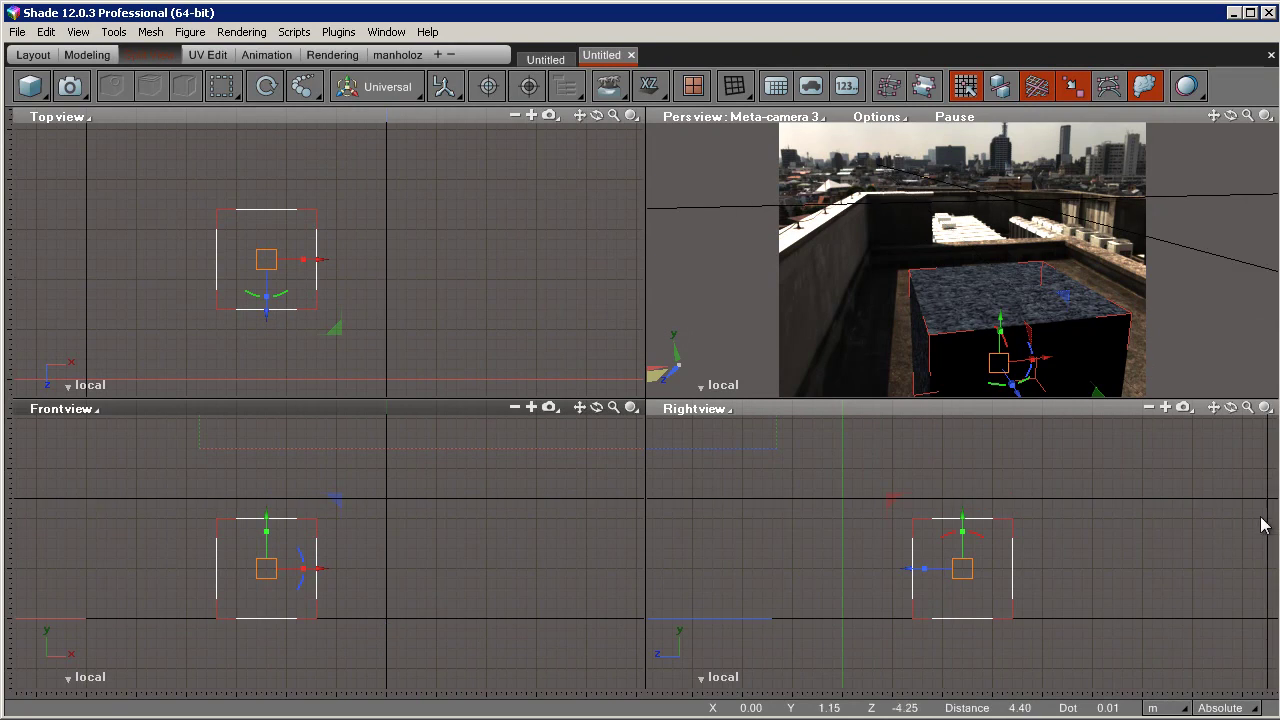
{"action": "left_click_drag", "start_coordinate": [1279, 150], "coordinate": [664, 122]}
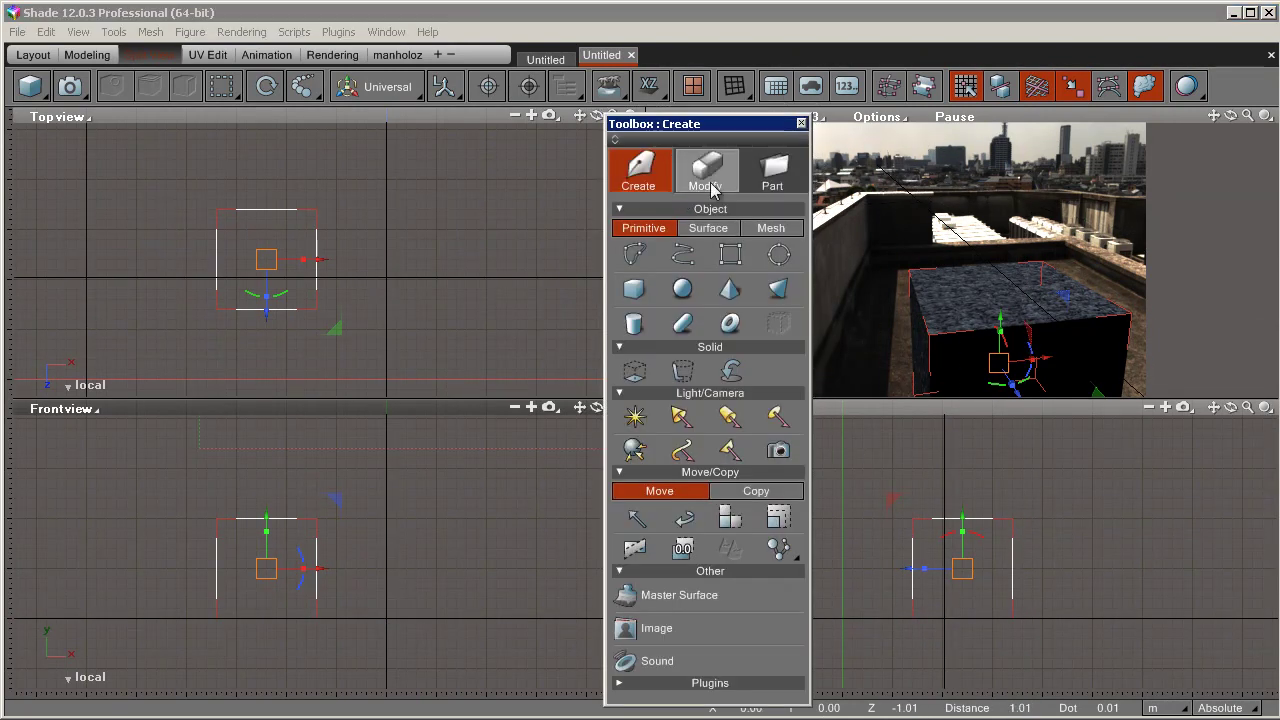
{"action": "left_click", "coordinate": [730, 254]}
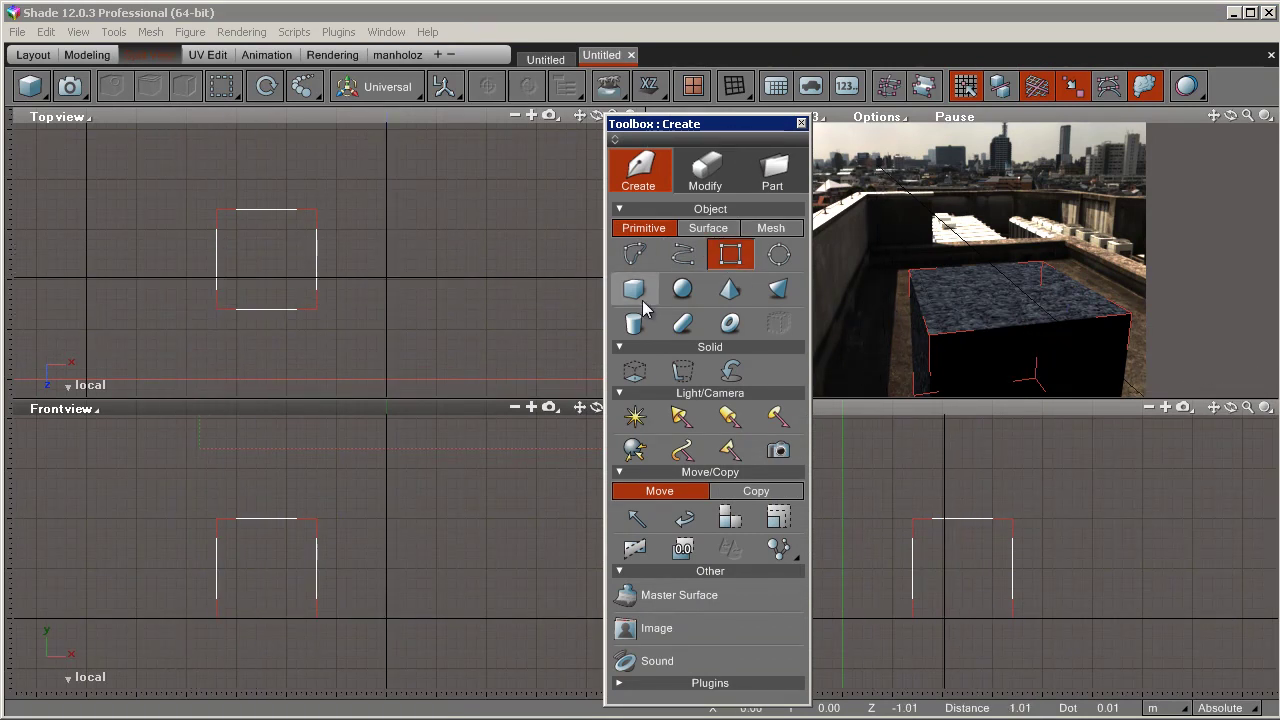
{"action": "left_click", "coordinate": [727, 258]}
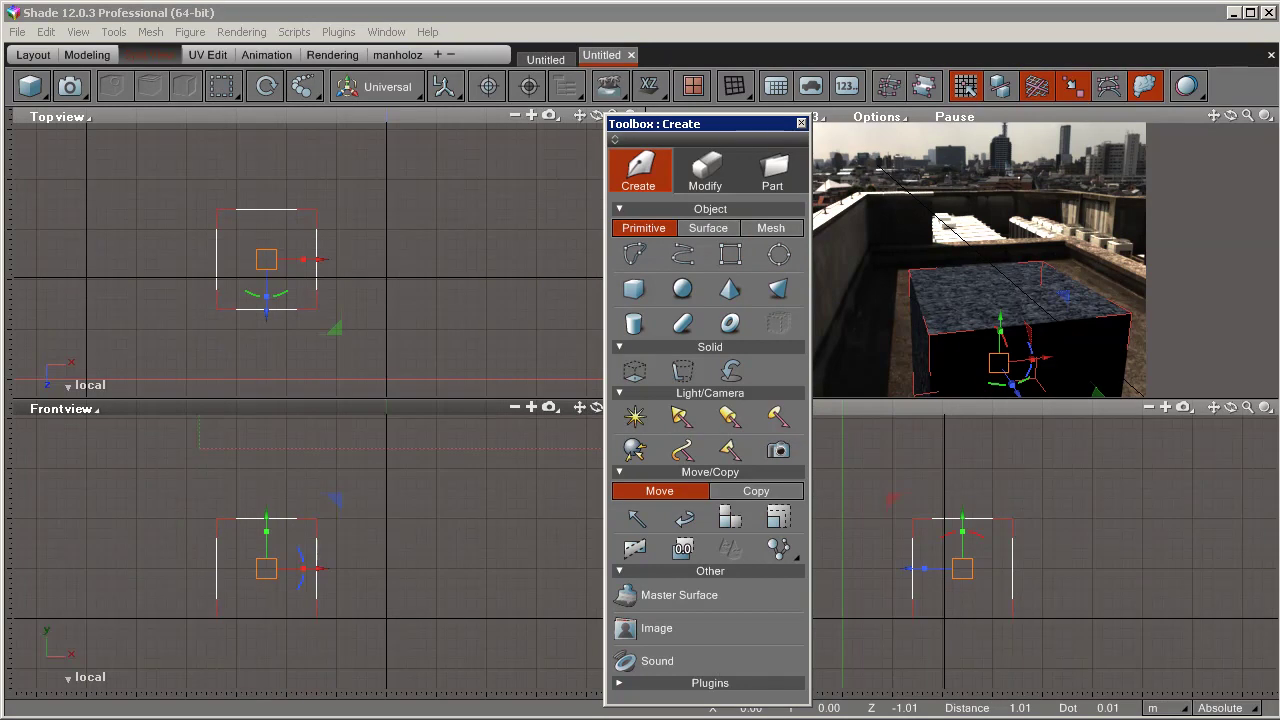
Select the large closed-line plane and rename it "shadow casting thingy" in the object browser.
{"action": "left_click", "coordinate": [376, 164]}
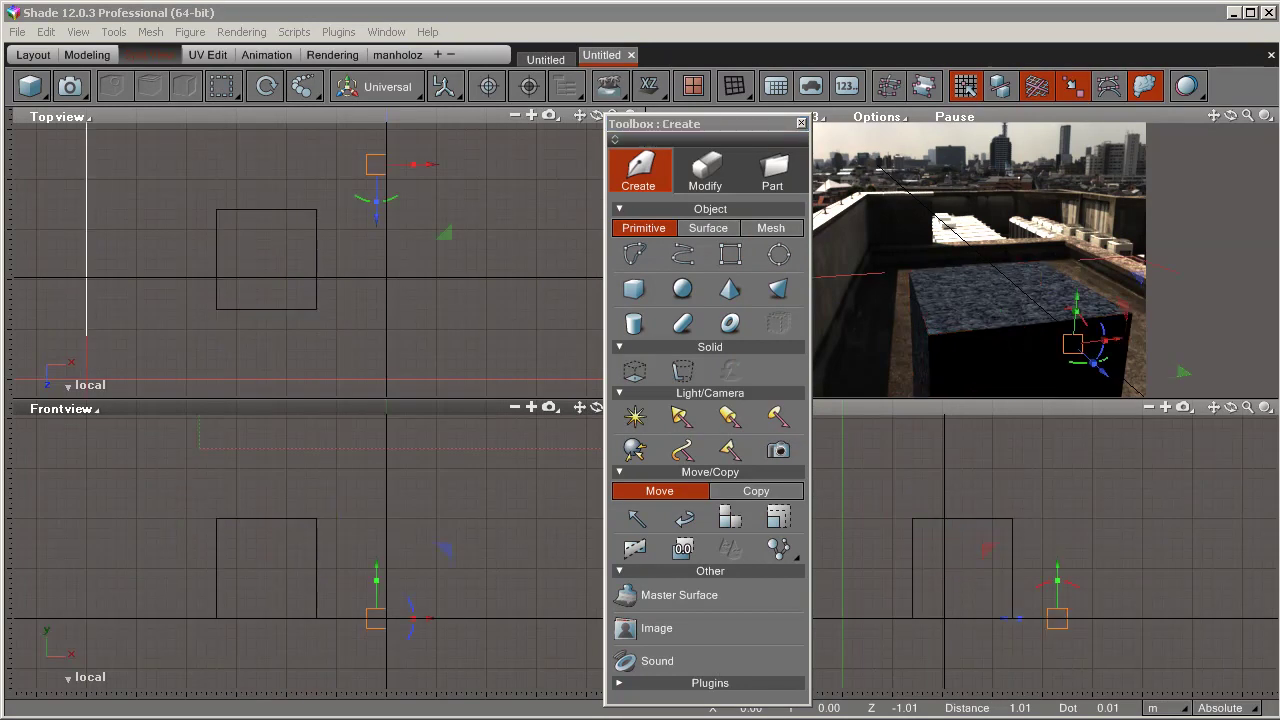
{"action": "key", "text": "n"}
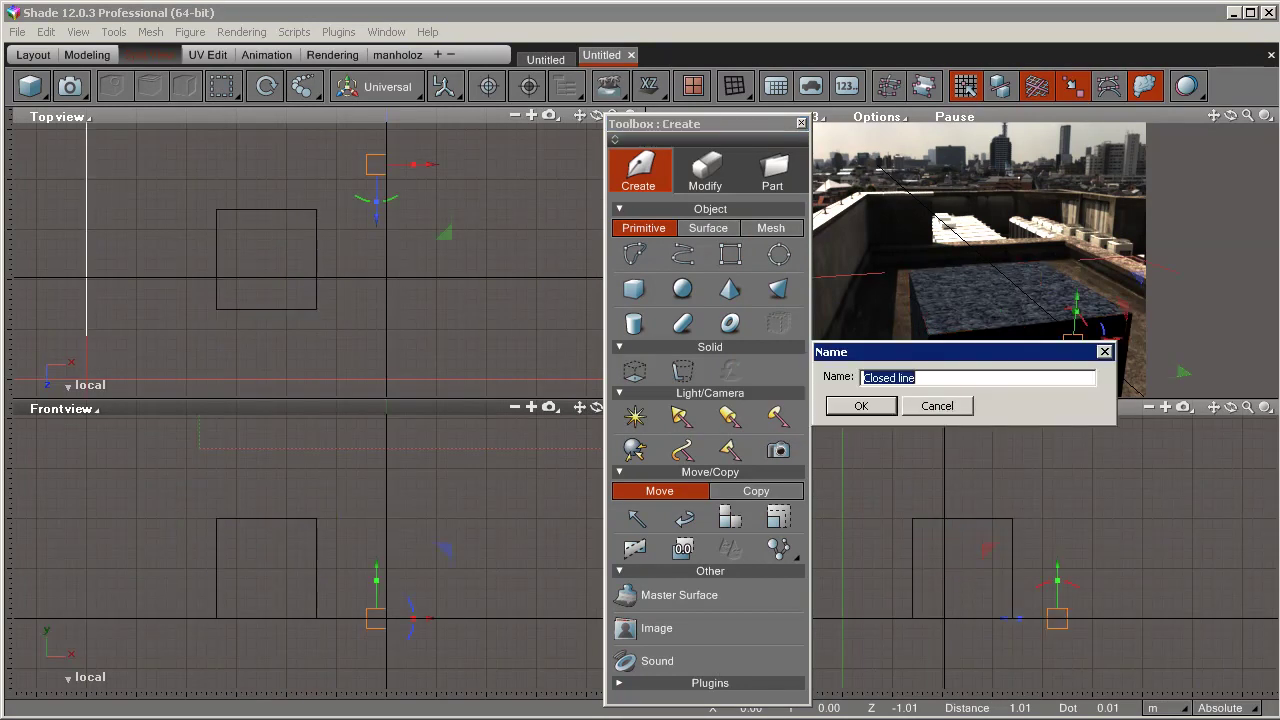
{"action": "left_click", "coordinate": [951, 410]}
{"action": "left_click_drag", "start_coordinate": [1279, 116], "coordinate": [855, 112]}
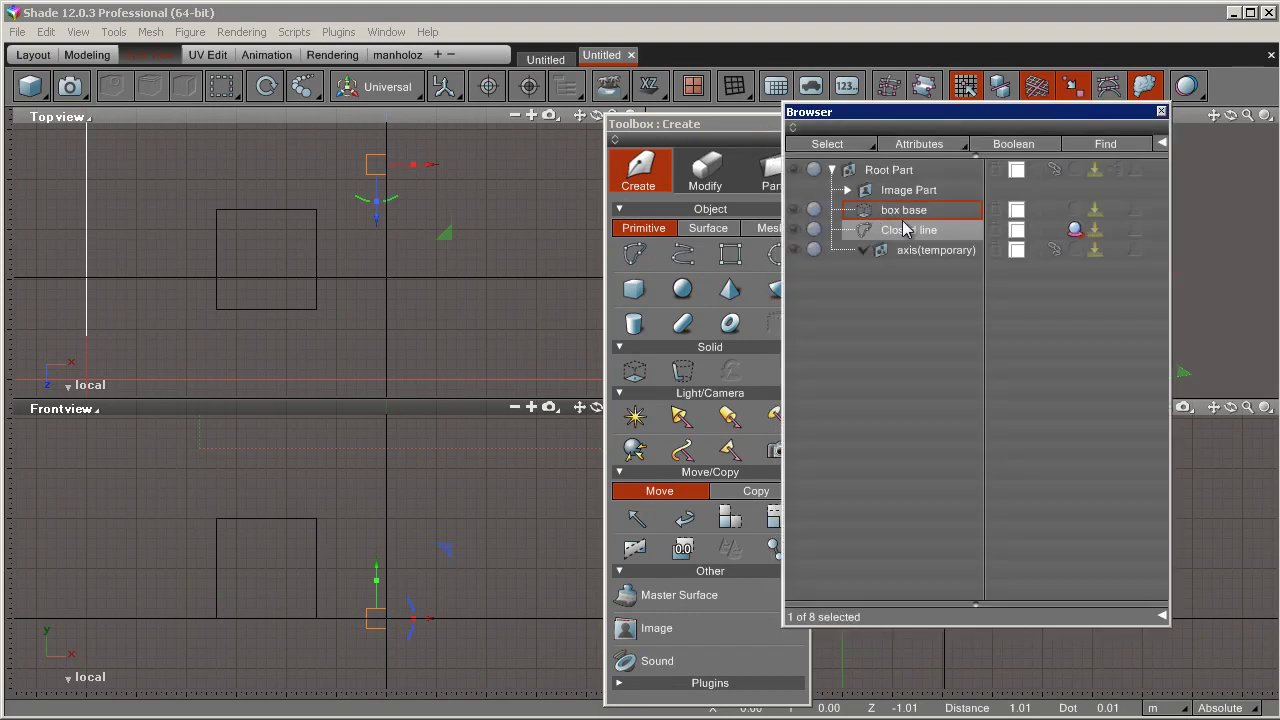
{"action": "double_click", "coordinate": [909, 237]}
{"action": "type", "text": "shadow casting"}
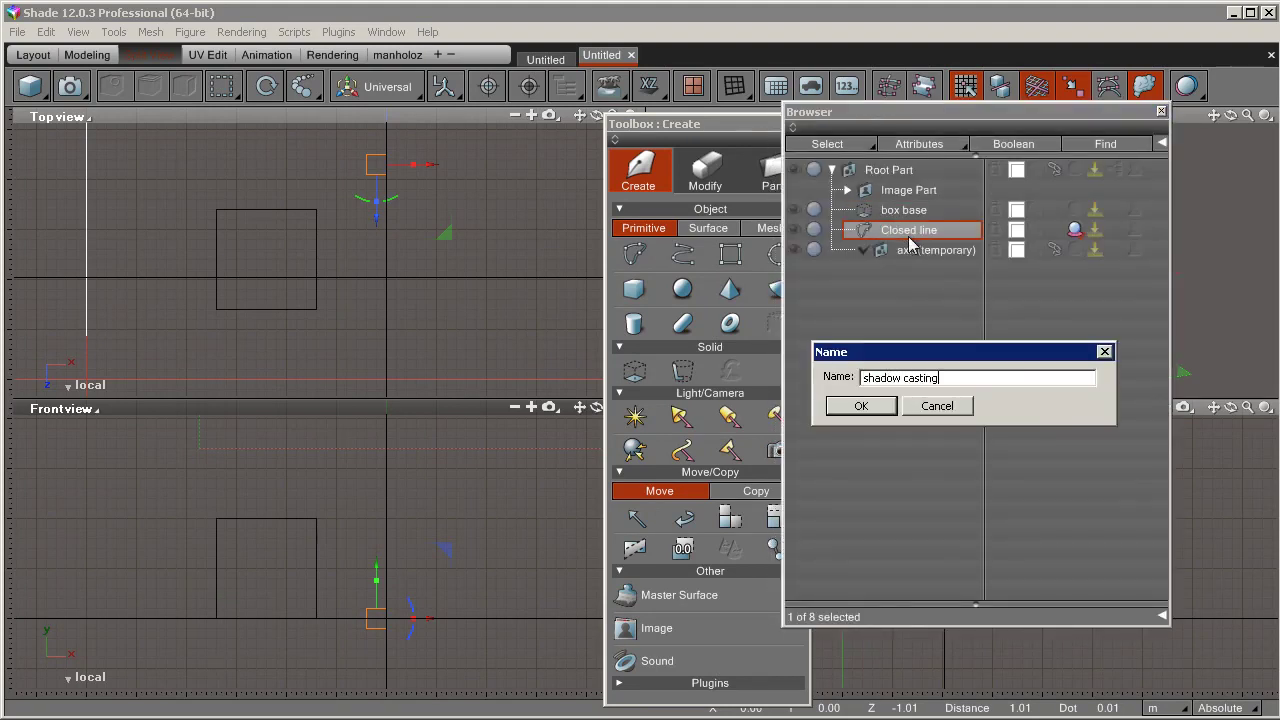
{"action": "type", "text": " thing"}
{"action": "key", "text": "Return"}
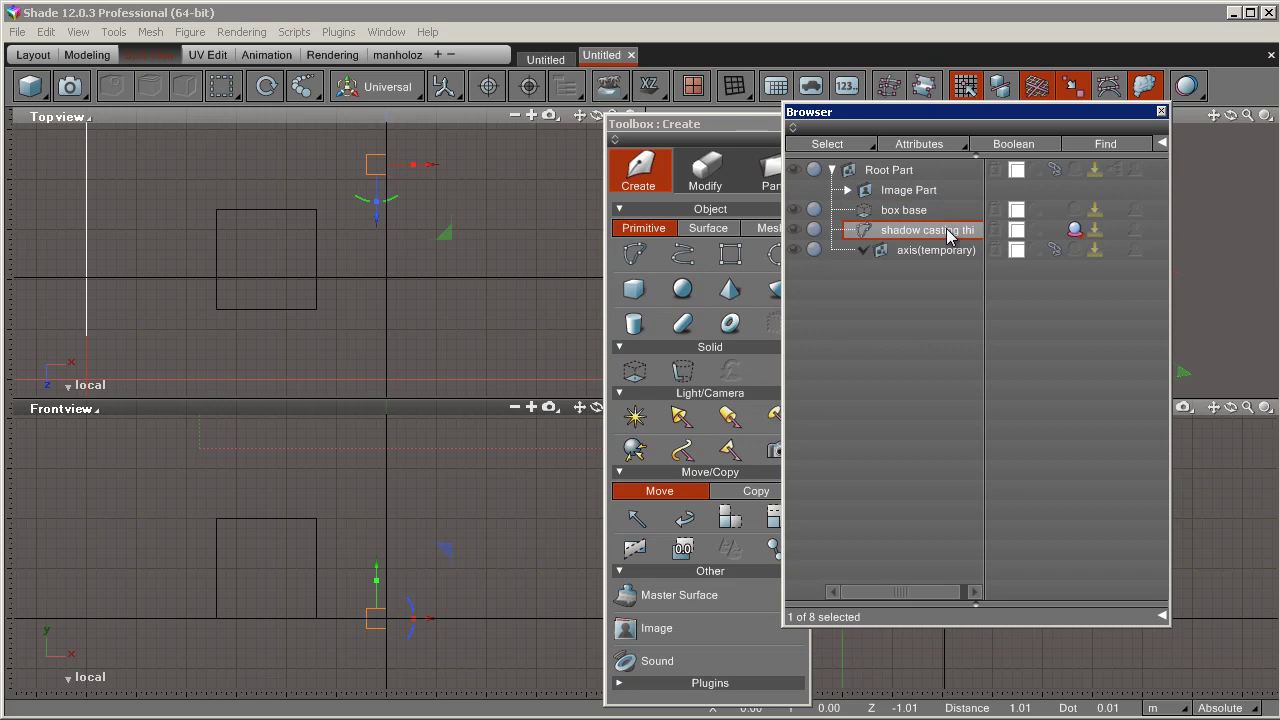
Correct the plane's name to "shadow catching thingy" and move the object browser out of the way.
{"action": "double_click", "coordinate": [952, 231]}
{"action": "left_click_drag", "start_coordinate": [903, 385], "coordinate": [917, 385]}
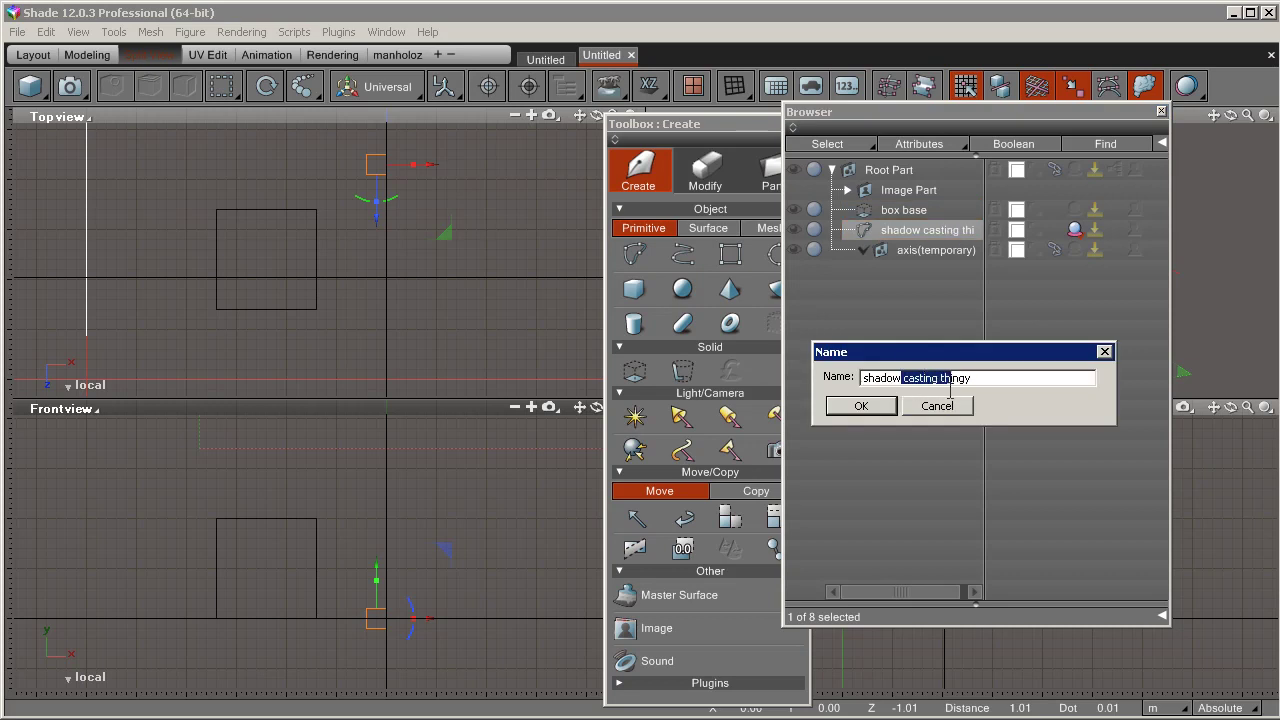
{"action": "key", "text": "BackSpace"}
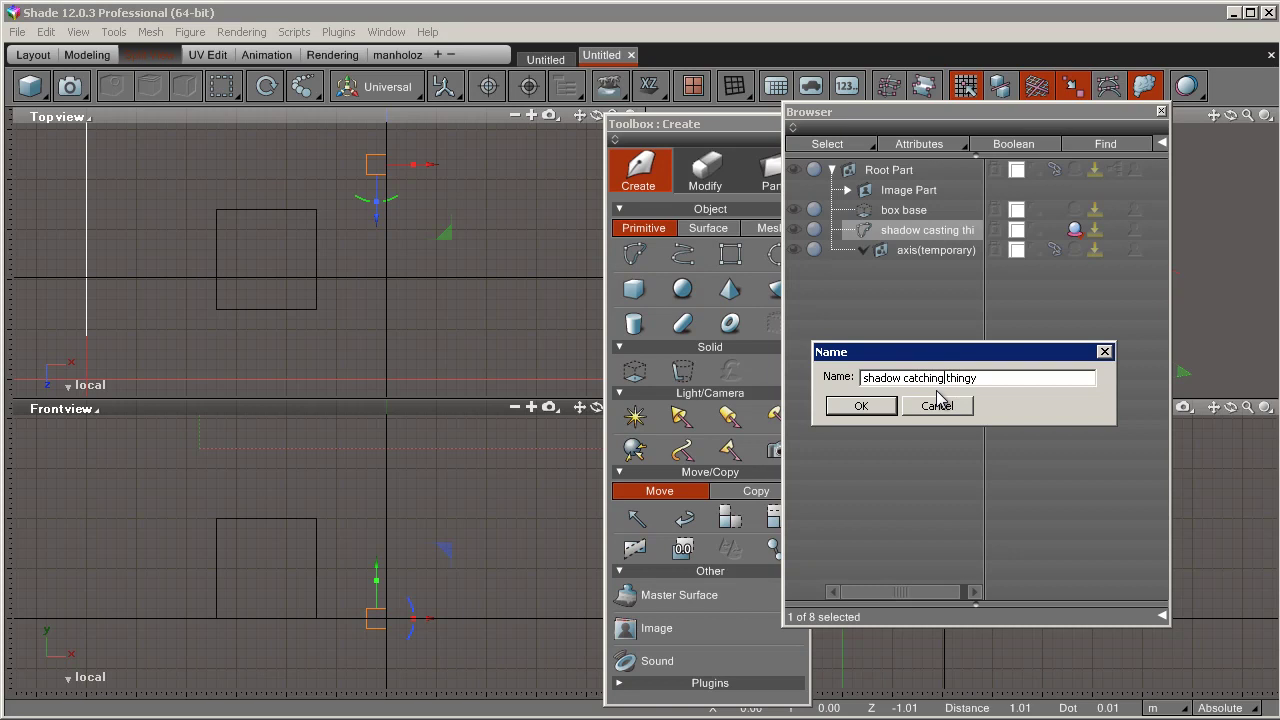
{"action": "key", "text": "Return"}
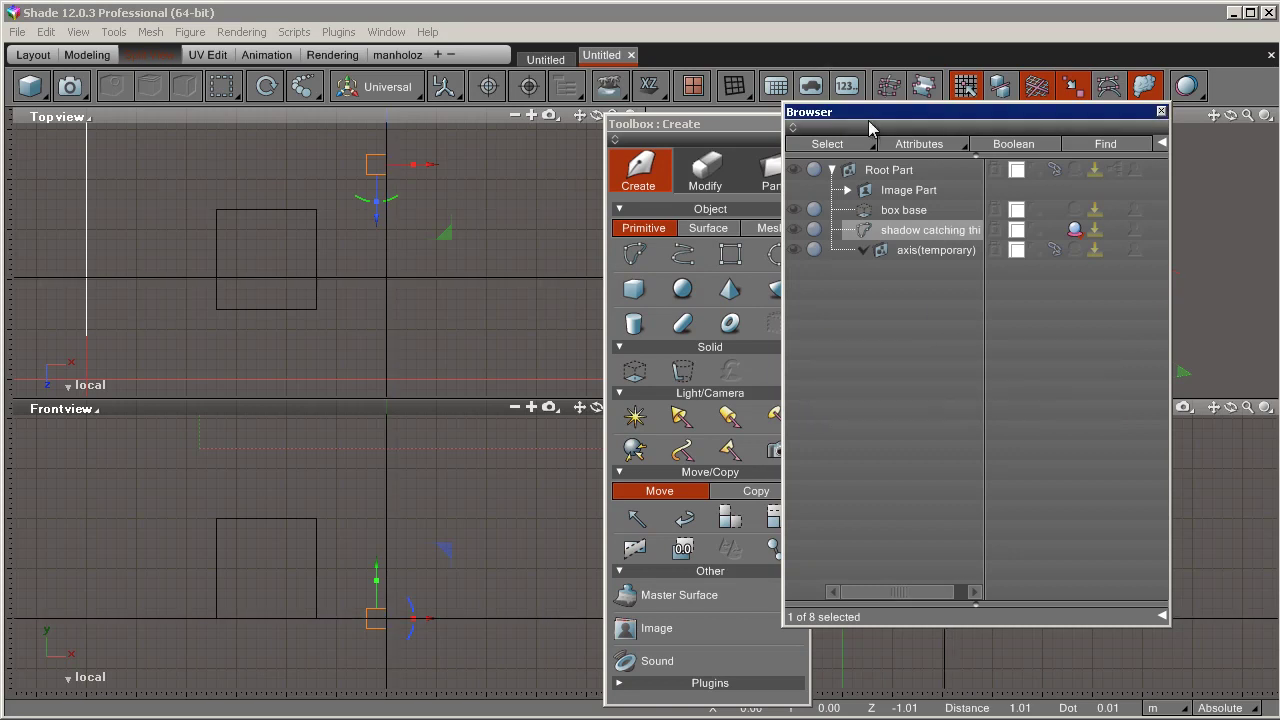
{"action": "left_click_drag", "start_coordinate": [869, 122], "coordinate": [1256, 148]}
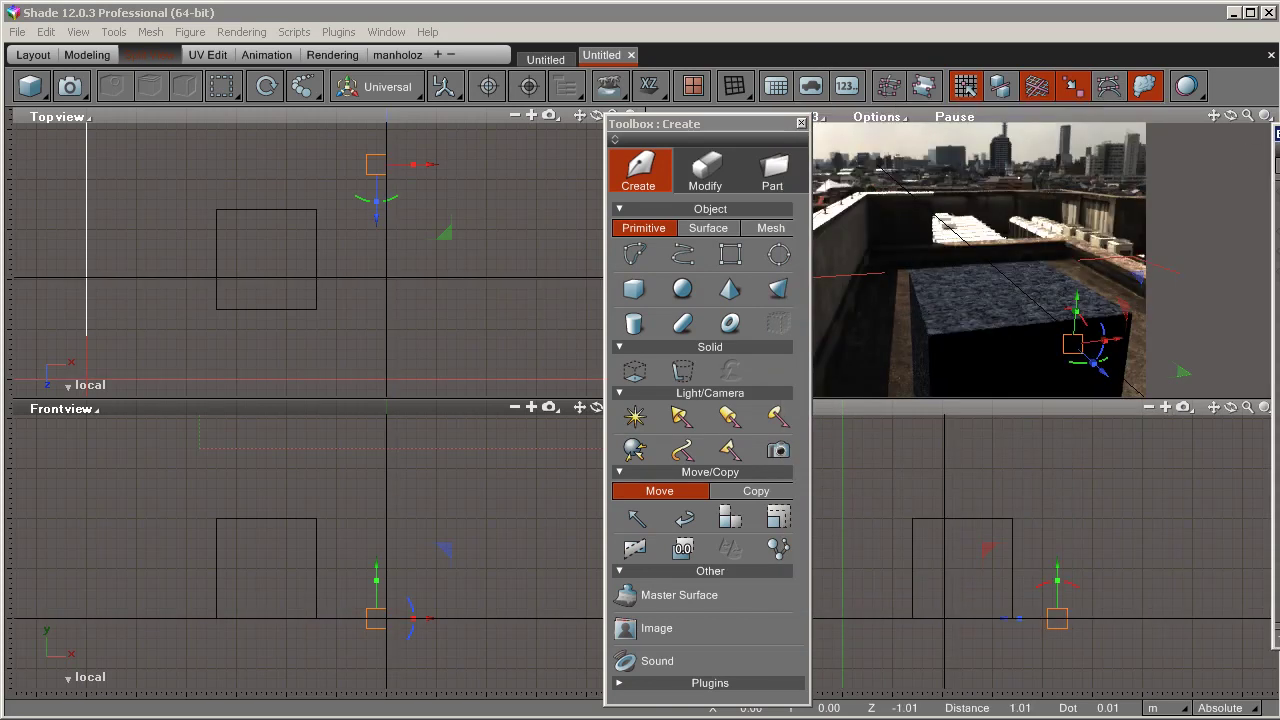
Create a thin upright mesh box on top of the base box, about 650 by 550 mm in the front view and 25 mm deep.
{"action": "left_click", "coordinate": [721, 258]}
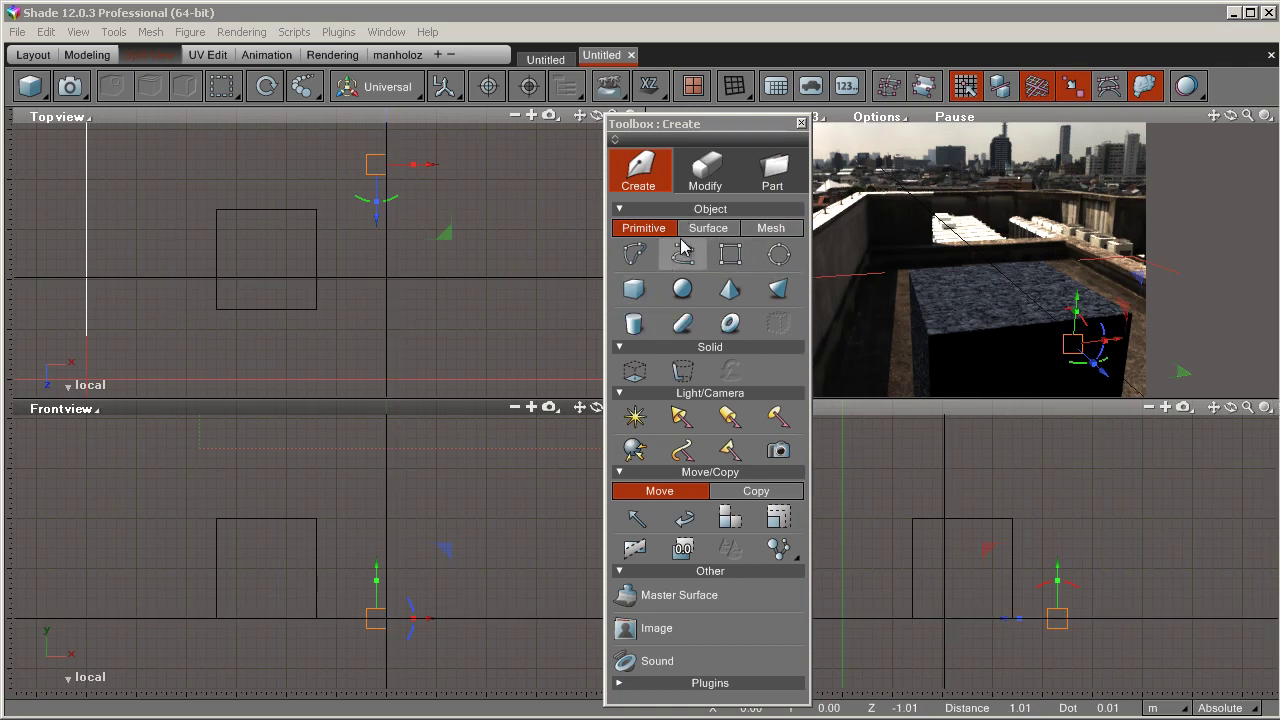
{"action": "left_click", "coordinate": [751, 230]}
{"action": "left_click", "coordinate": [633, 289]}
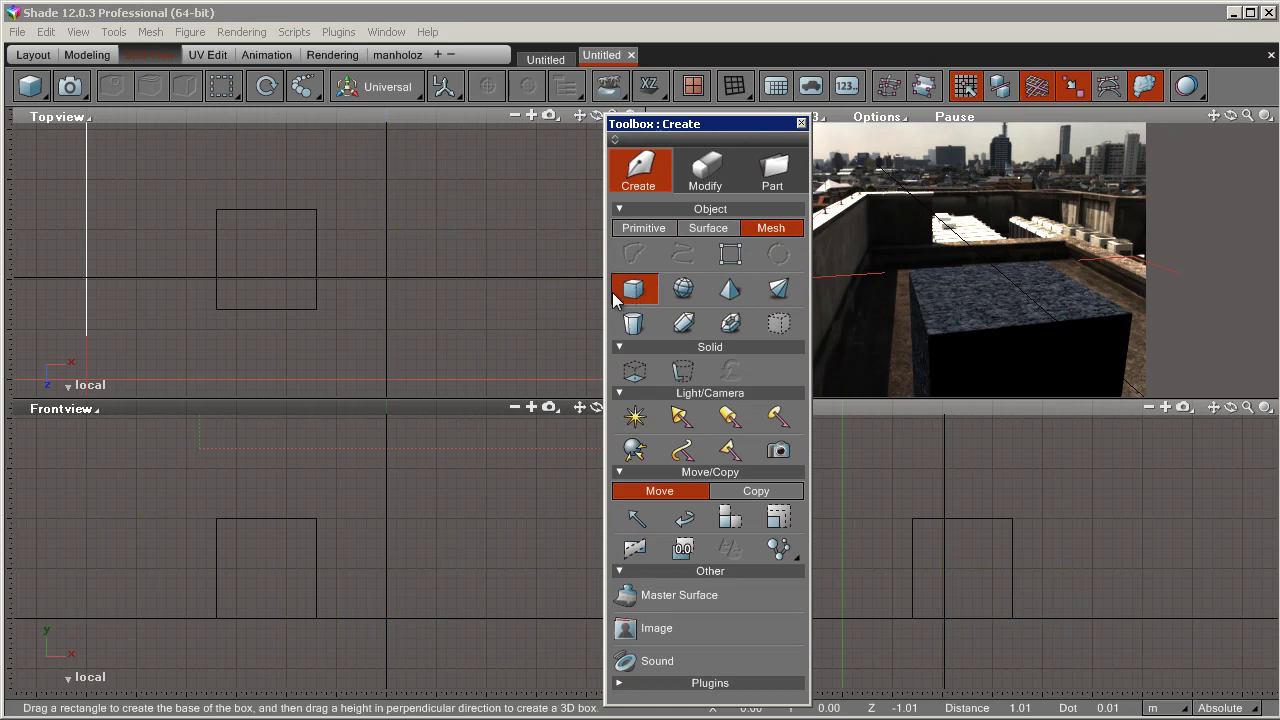
{"action": "left_click_drag", "start_coordinate": [278, 516], "coordinate": [278, 582]}
{"action": "left_click", "coordinate": [256, 585], "text": "ctrl"}
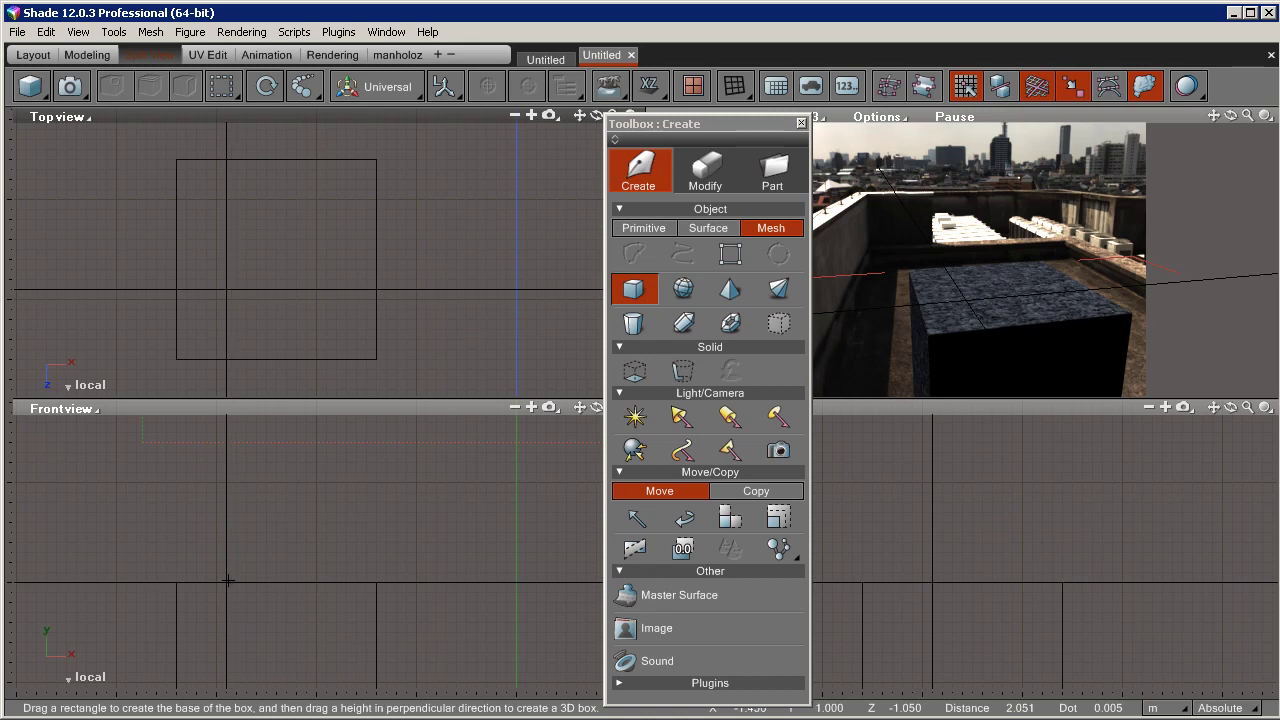
{"action": "left_click_drag", "start_coordinate": [228, 580], "coordinate": [356, 474]}
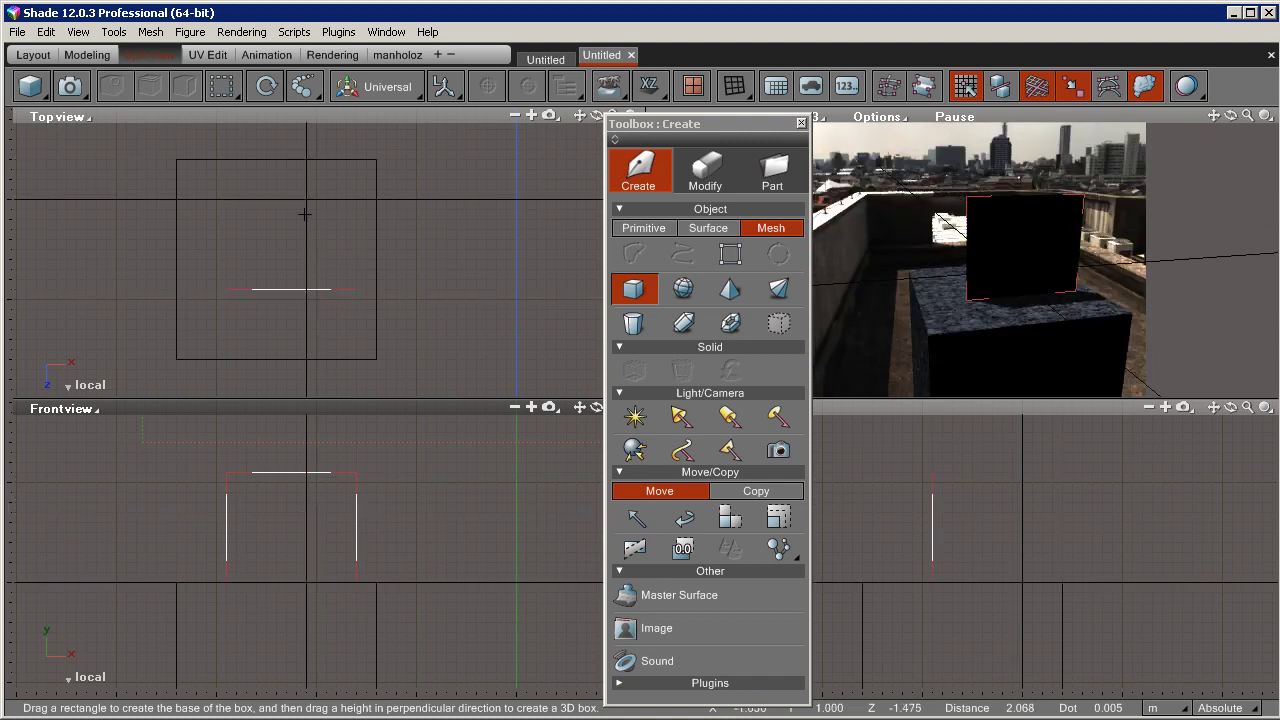
{"action": "left_click_drag", "start_coordinate": [301, 244], "coordinate": [301, 239]}
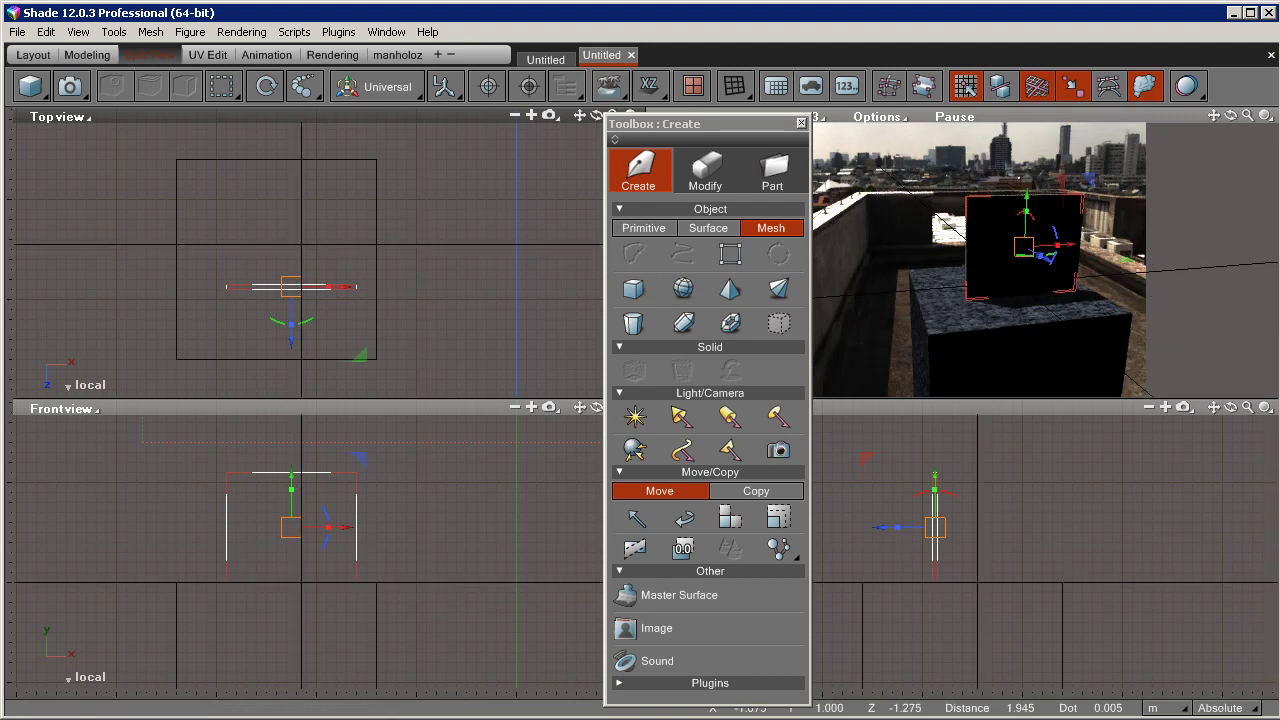
Bring up the upright mesh box's creation parameters, apply them as they are and close them.
{"action": "left_click_drag", "start_coordinate": [1279, 457], "coordinate": [1003, 247]}
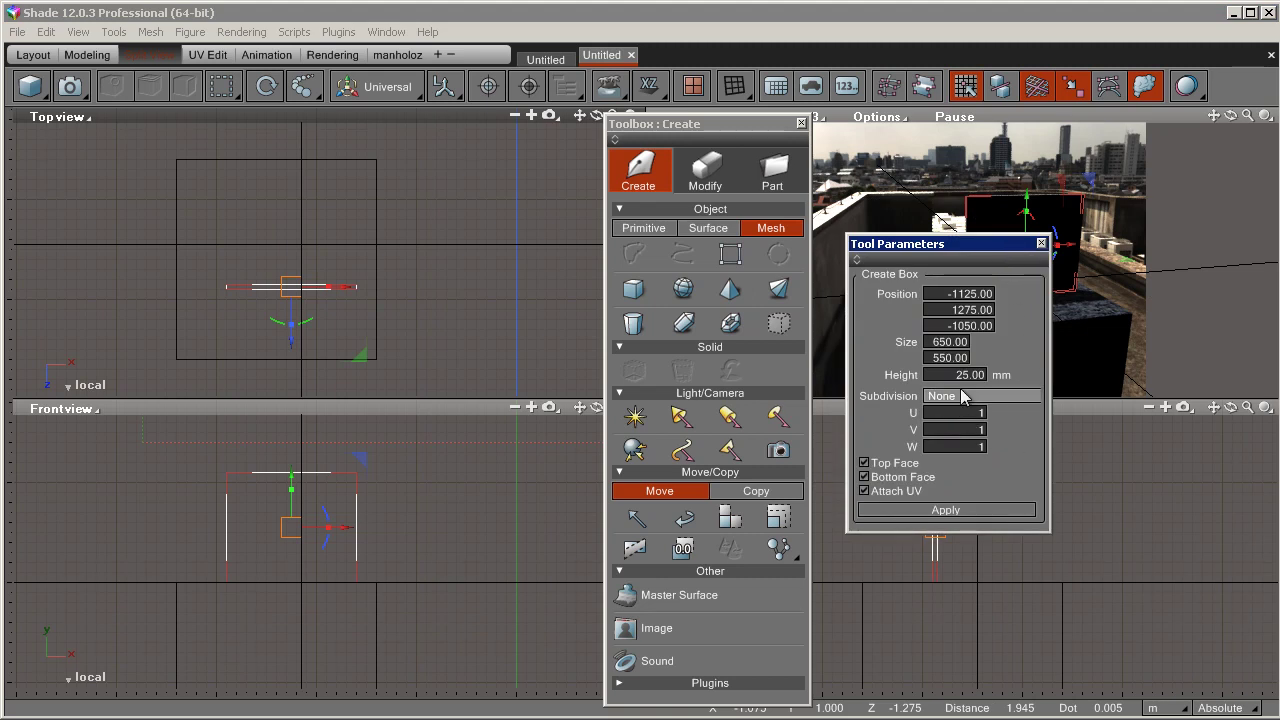
{"action": "left_click", "coordinate": [953, 513]}
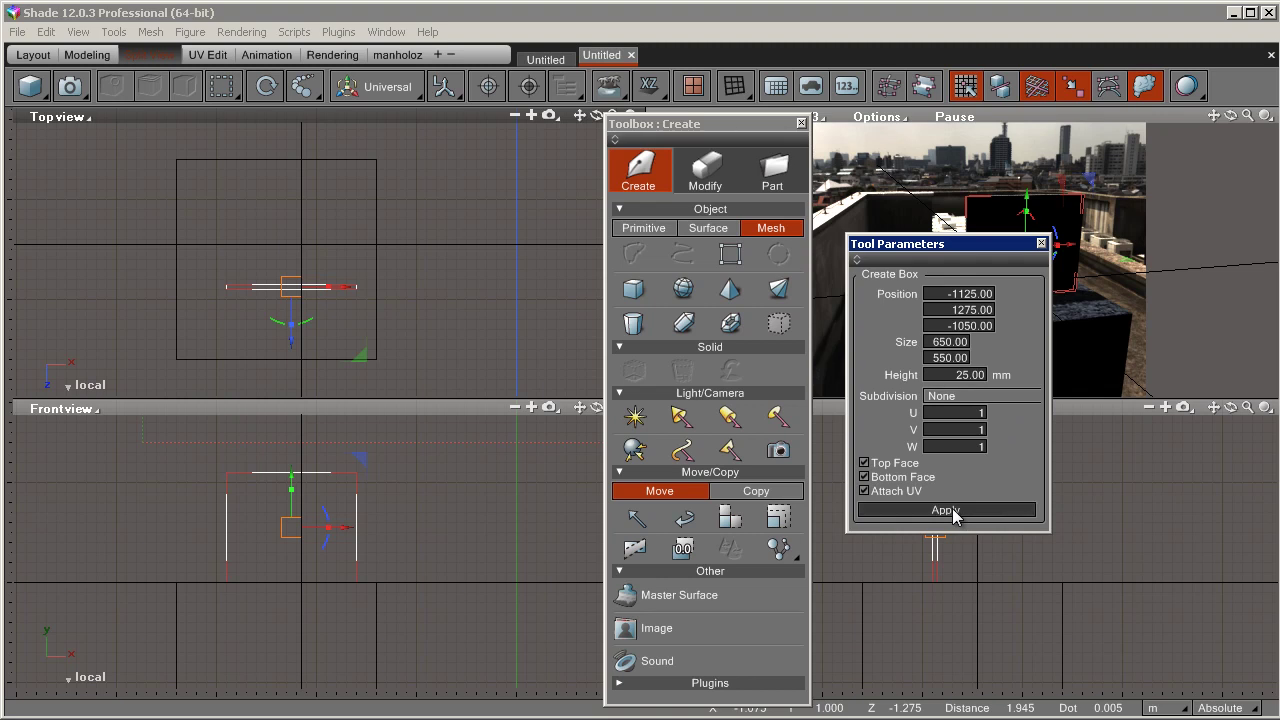
{"action": "left_click", "coordinate": [1040, 245]}
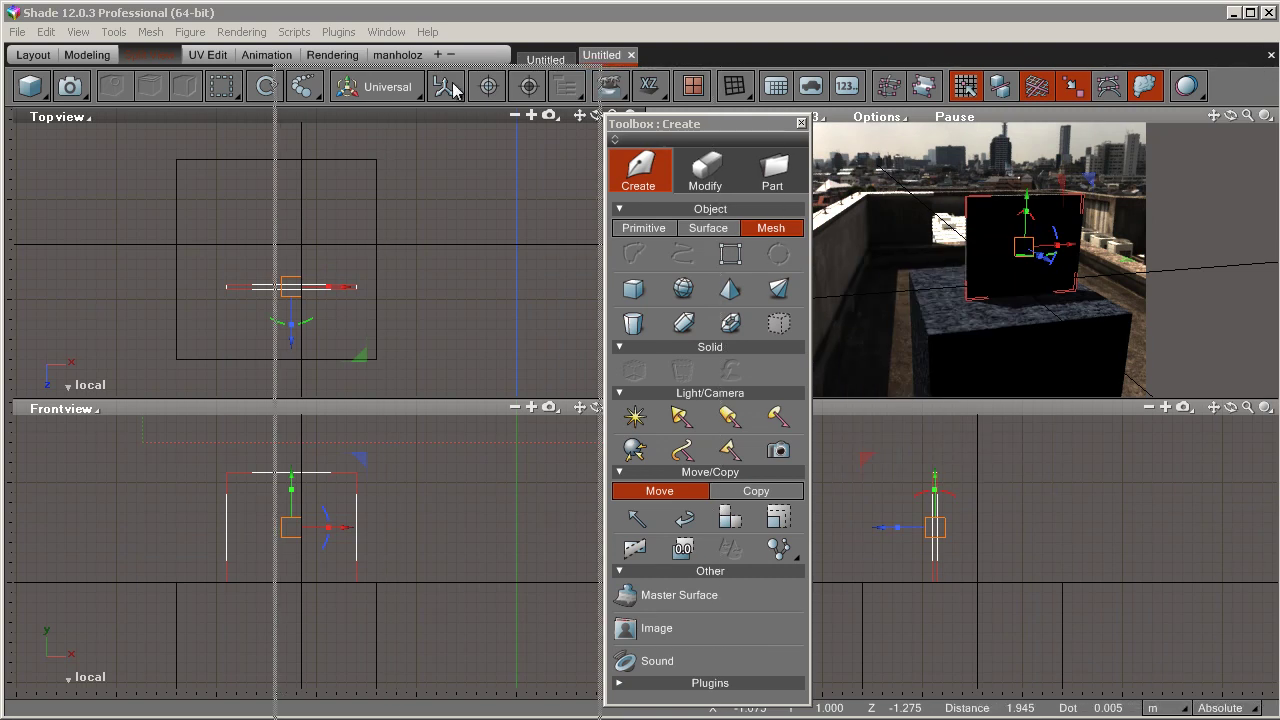
Show the upright mesh box's surface settings, close the creation toolbox and enlarge the Meta-camera perspective to a single view.
{"action": "left_click", "coordinate": [562, 90]}
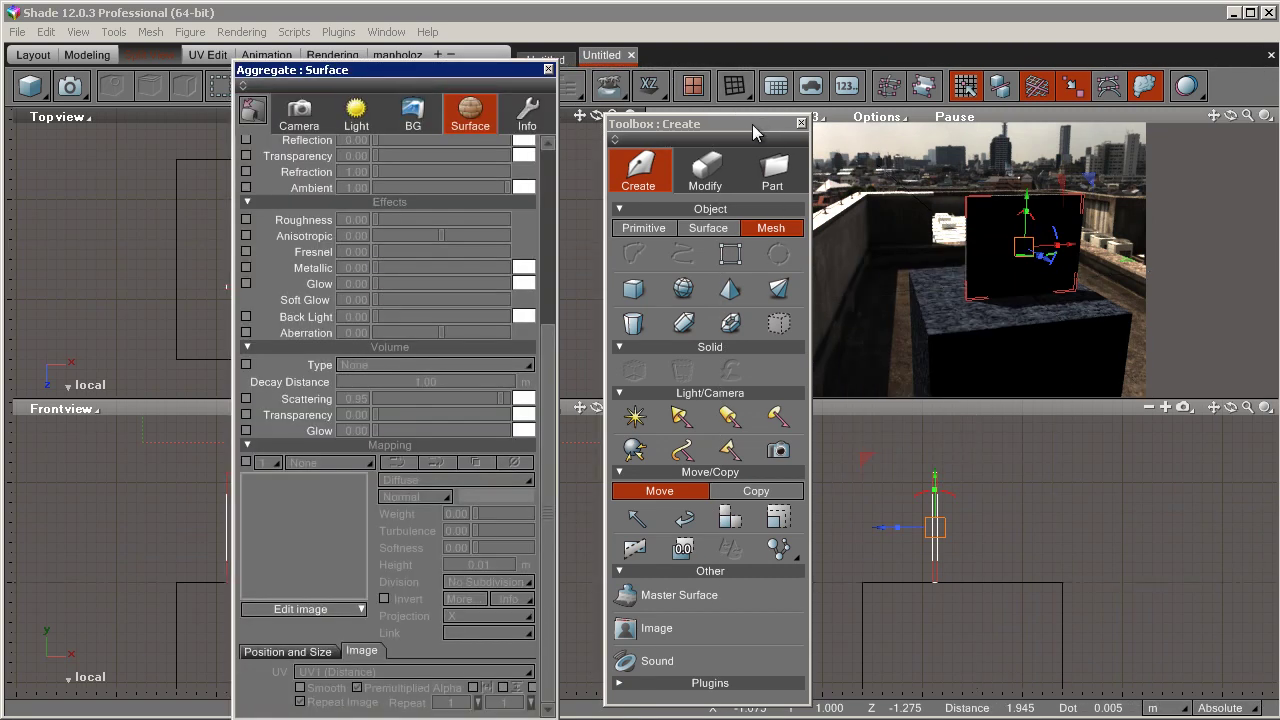
{"action": "left_click", "coordinate": [757, 126]}
{"action": "left_click", "coordinate": [801, 123]}
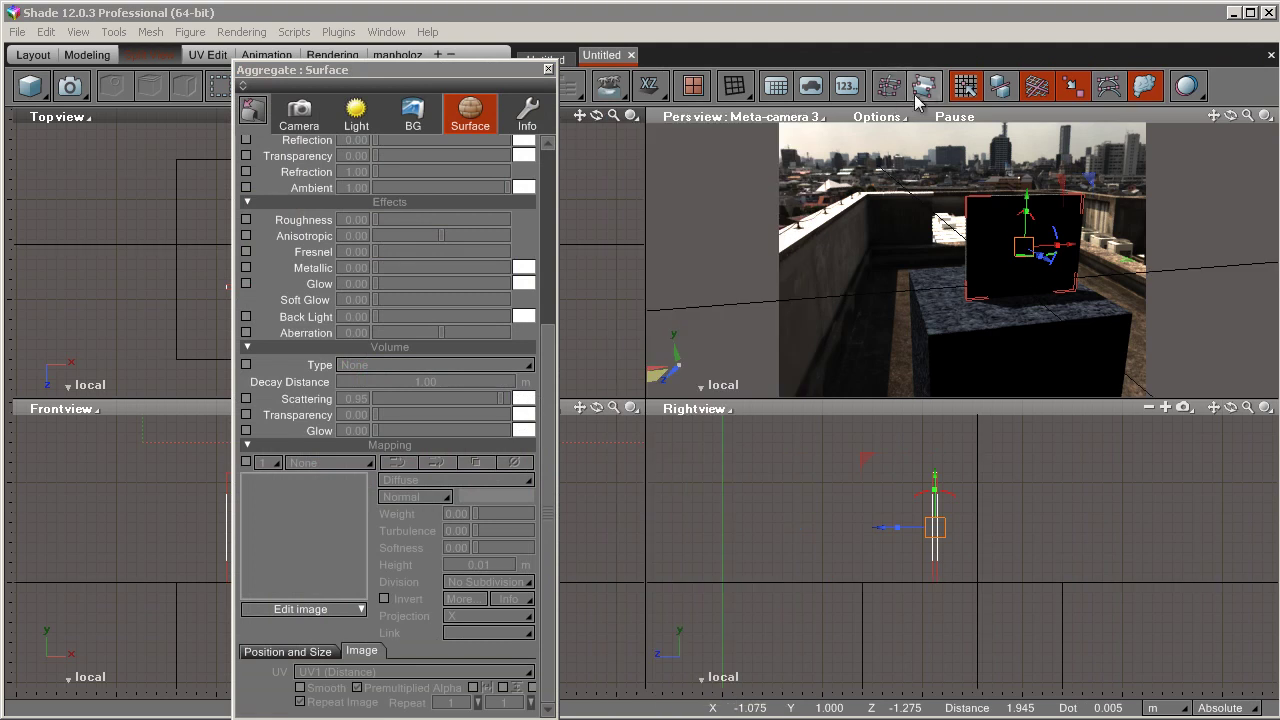
{"action": "left_click", "coordinate": [705, 92]}
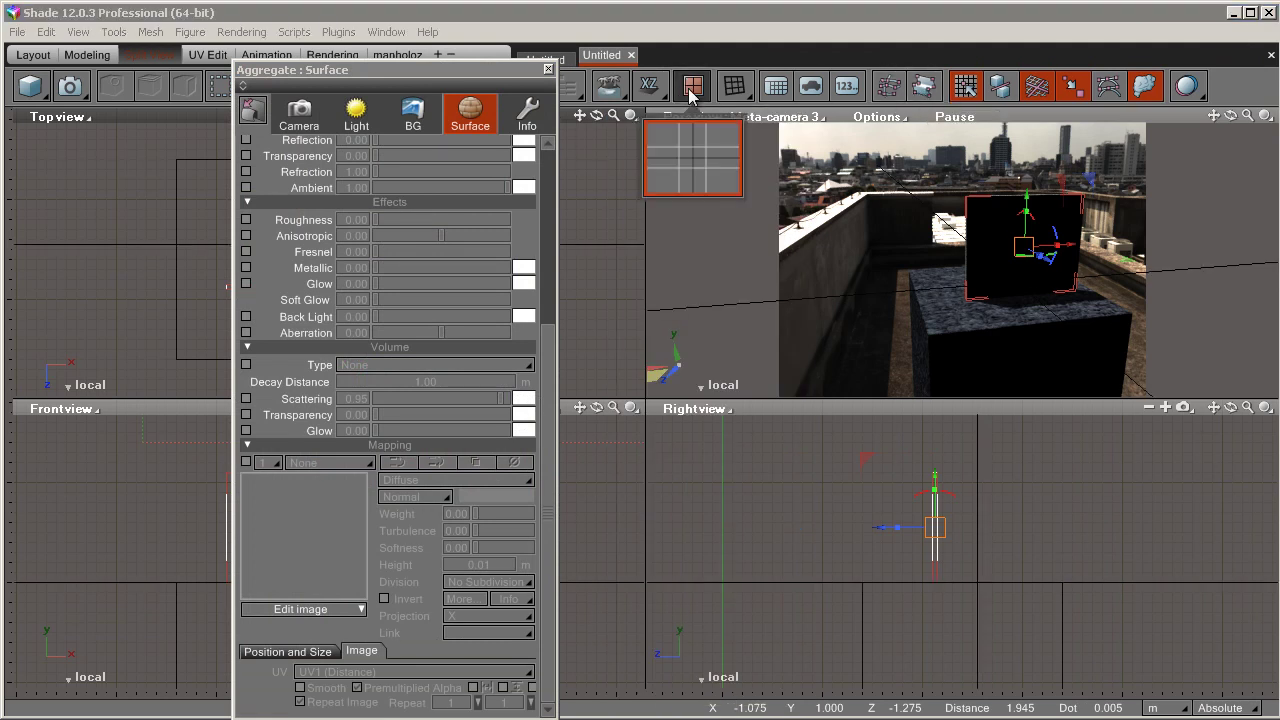
{"action": "left_click", "coordinate": [724, 132]}
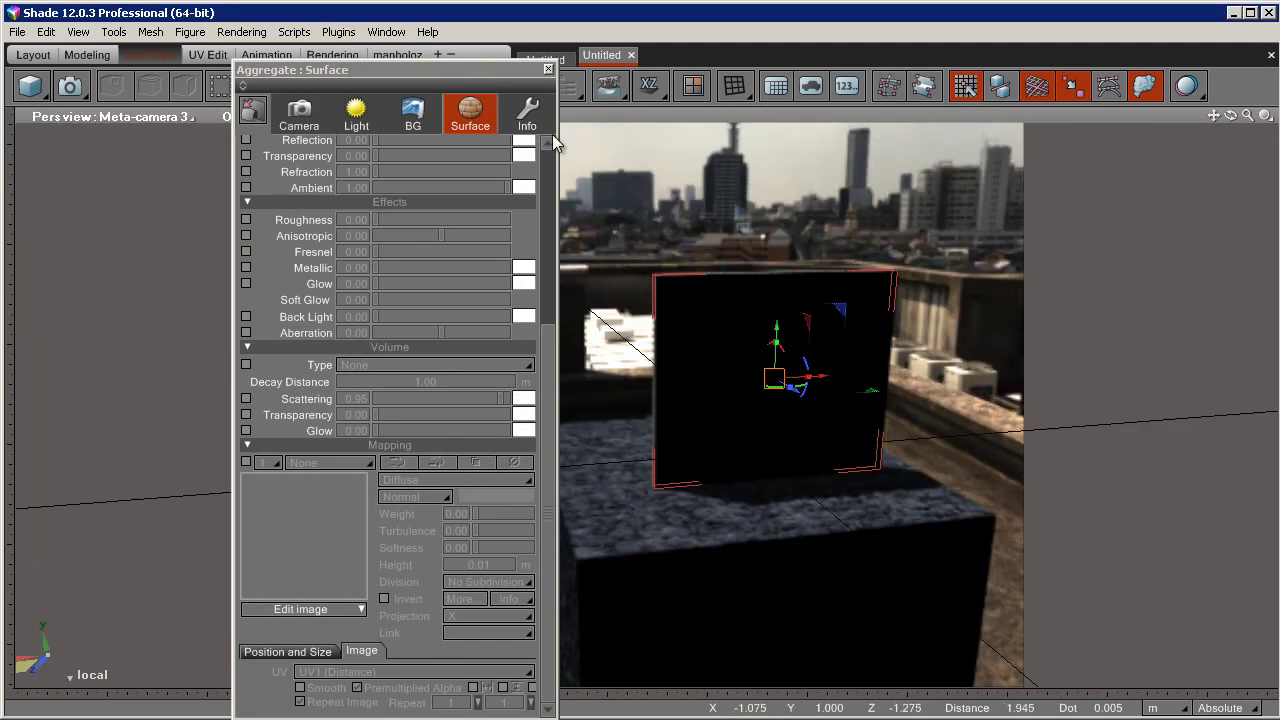
{"action": "scroll", "coordinate": [541, 148], "scroll_direction": "up", "scroll_amount": 5}
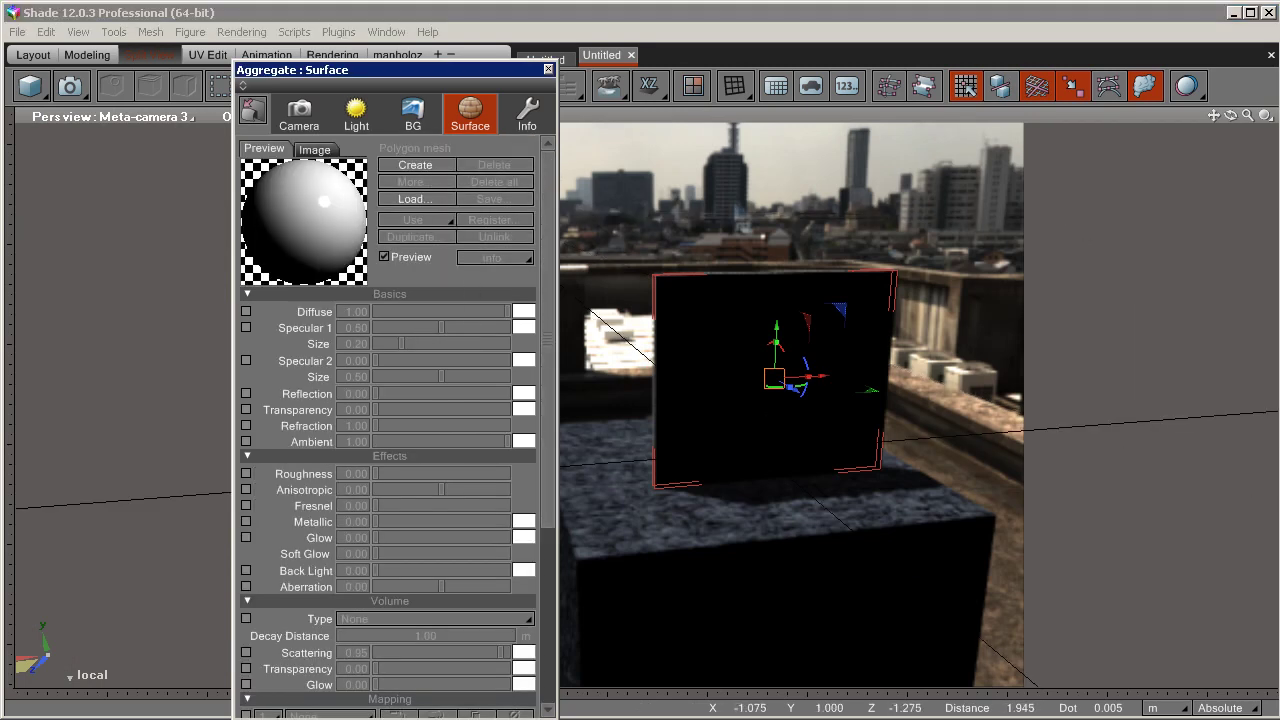
Rename the upright polygon mesh "frosted glass thingy" in the object browser and close the browser.
{"action": "left_click_drag", "start_coordinate": [1279, 144], "coordinate": [1015, 153]}
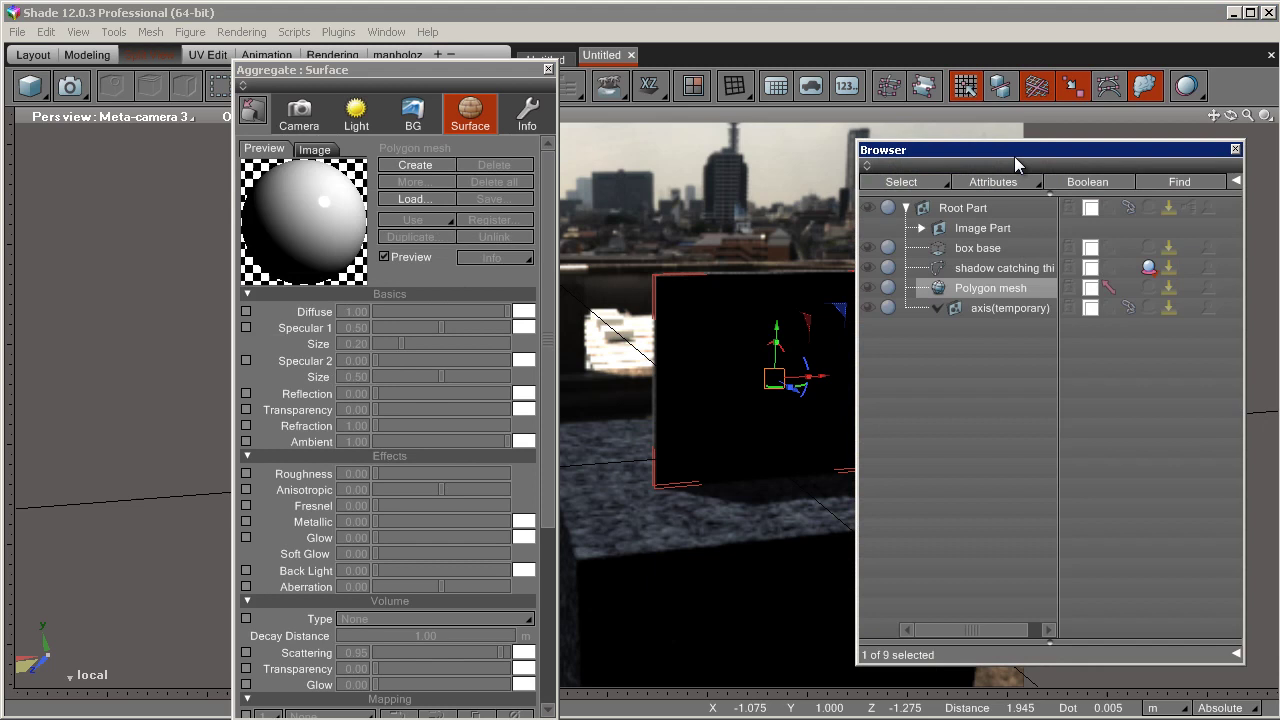
{"action": "double_click", "coordinate": [993, 292]}
{"action": "type", "text": "frosted glas"}
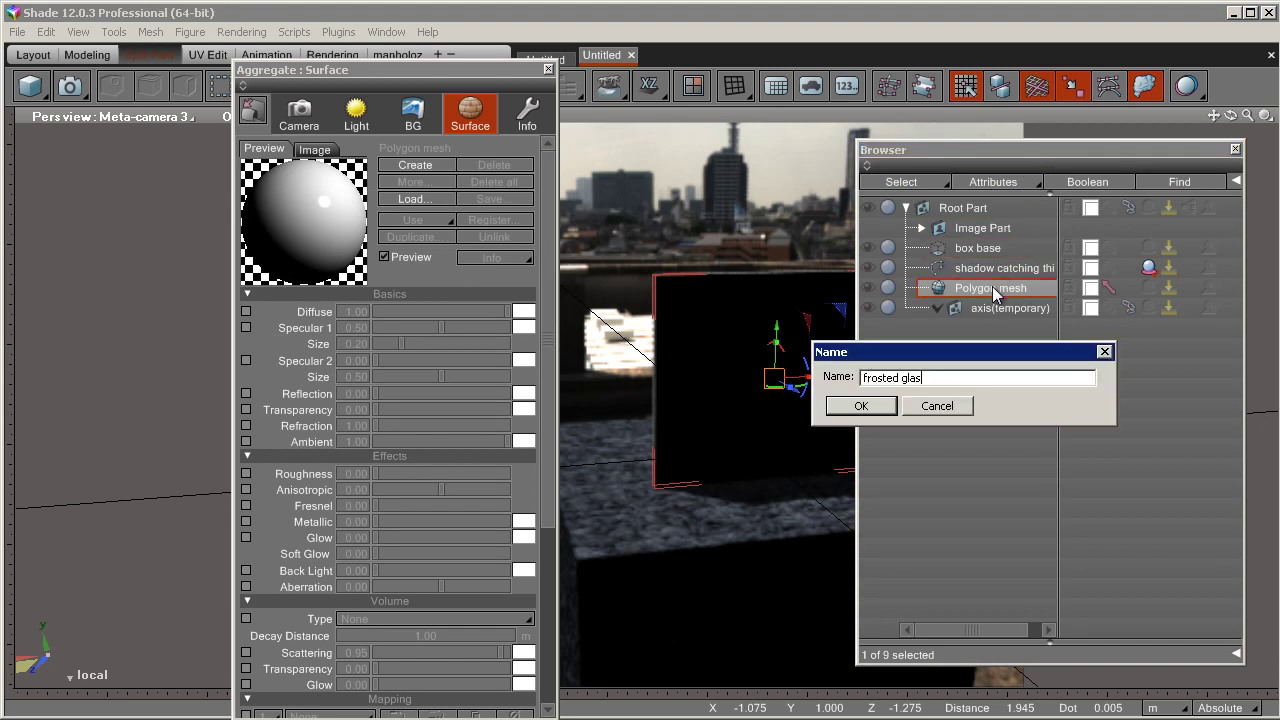
{"action": "type", "text": "s thingy"}
{"action": "key", "text": "Return"}
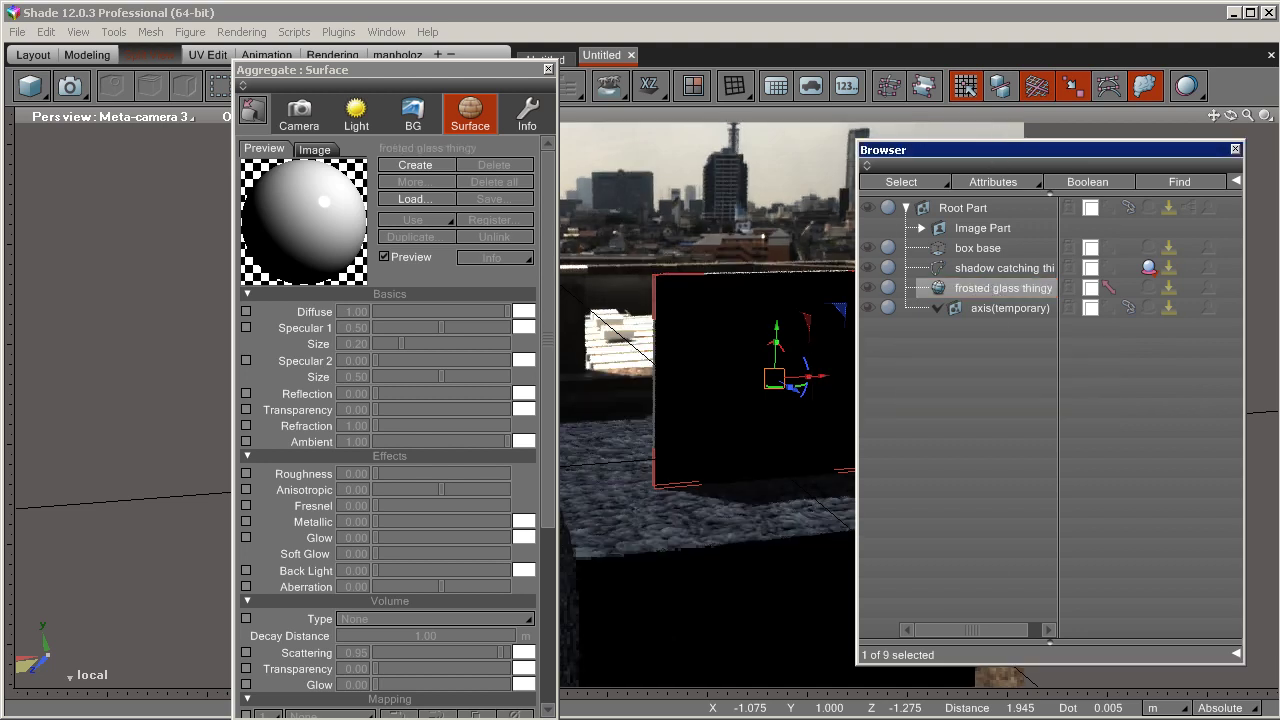
{"action": "left_click", "coordinate": [1235, 149]}
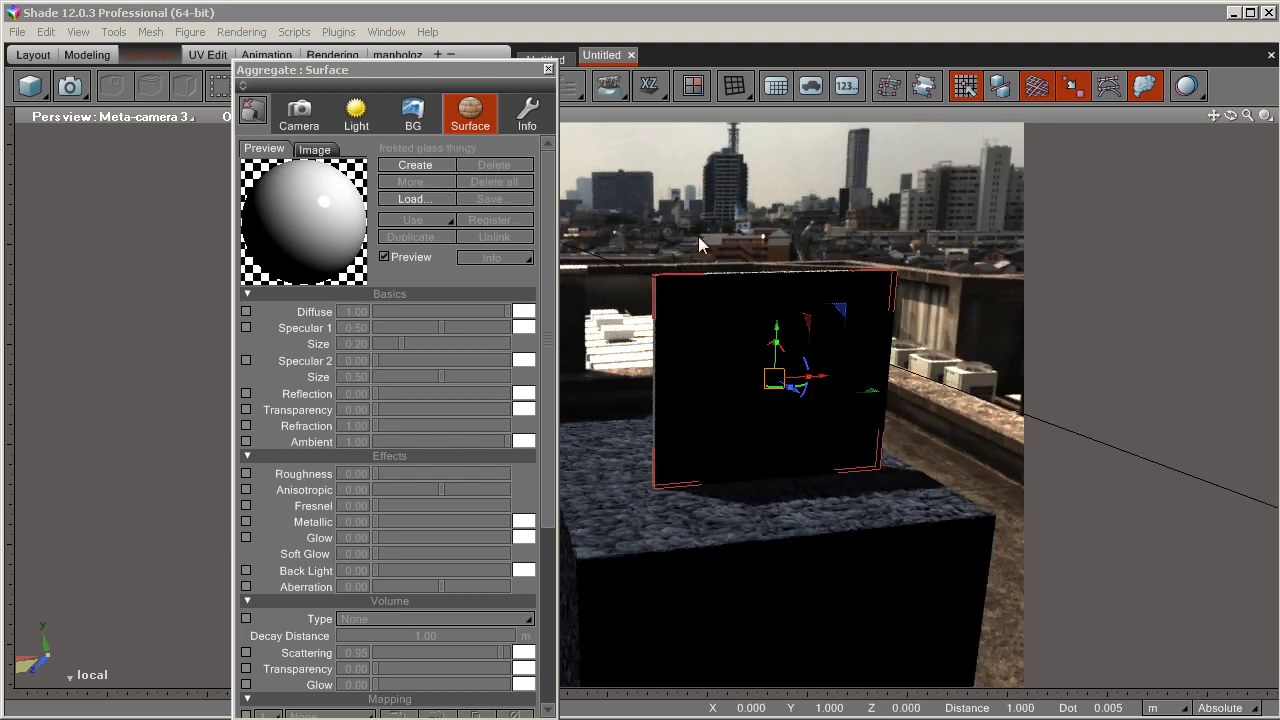
Enable diffuse for the frosted glass surface and set its colour to dark green, RGB 26, 85, 27.
{"action": "left_click", "coordinate": [268, 313]}
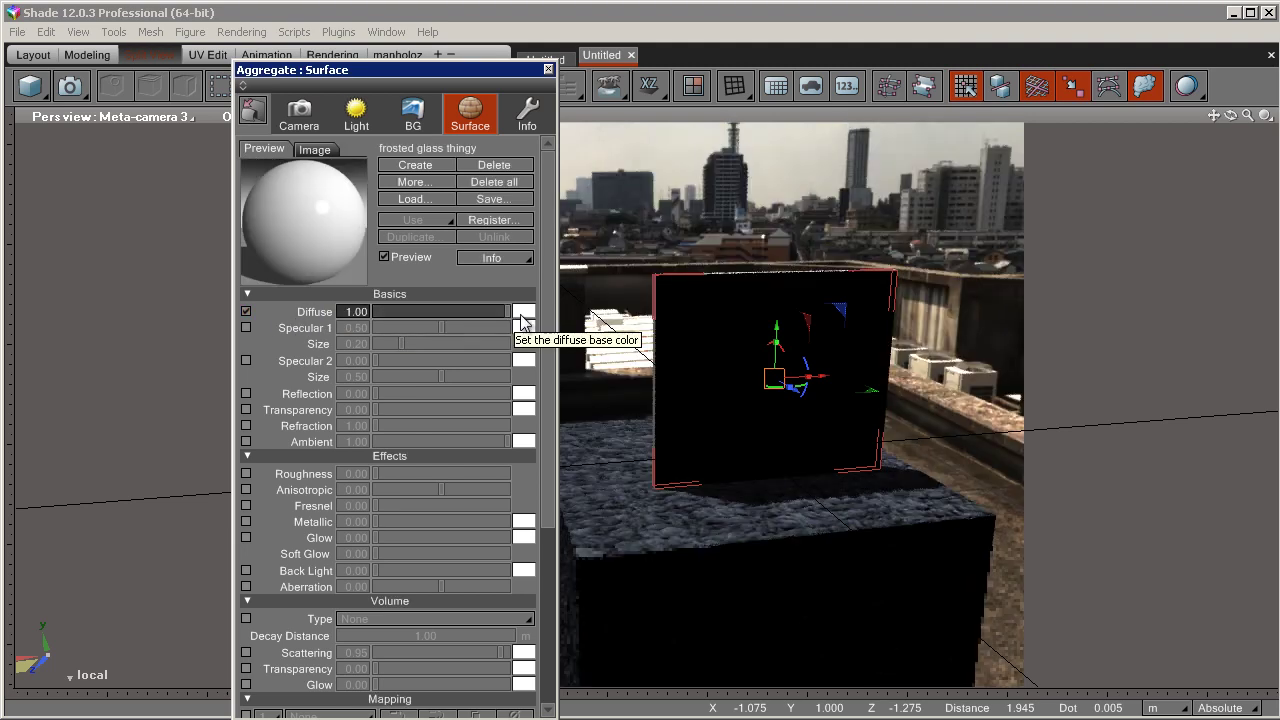
{"action": "left_click", "coordinate": [522, 312]}
{"action": "left_click", "coordinate": [466, 344]}
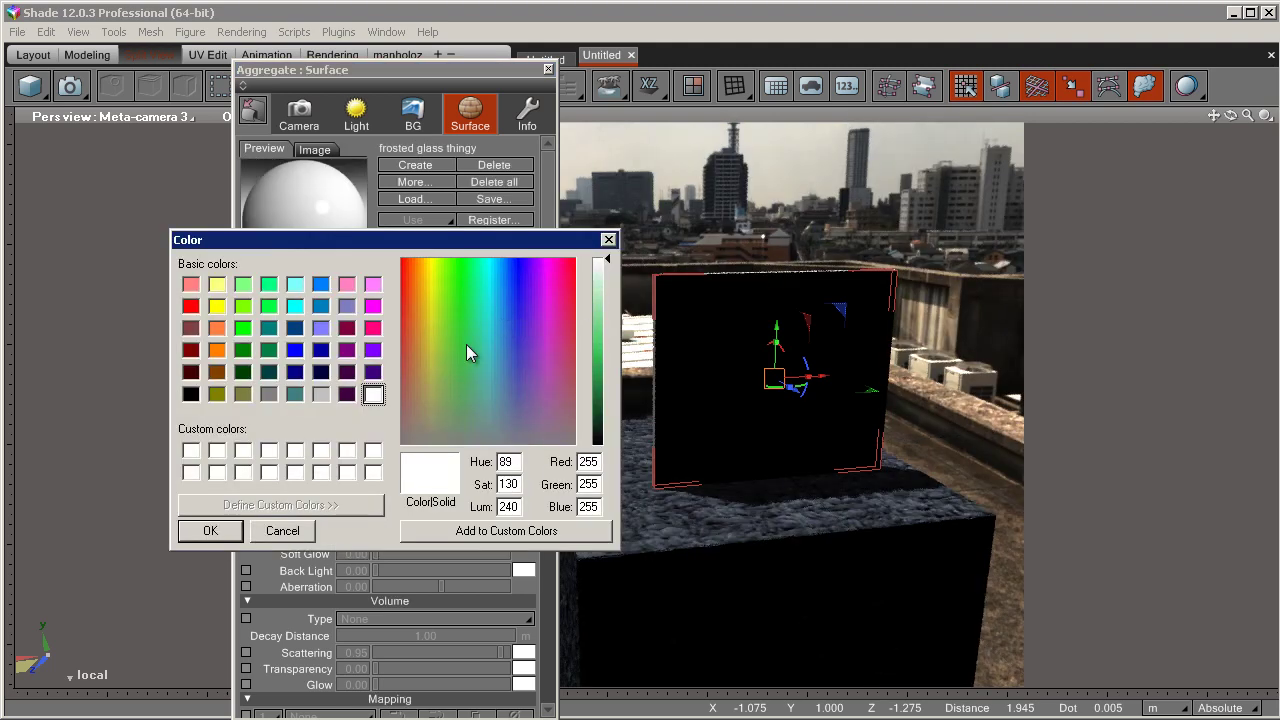
{"action": "left_click", "coordinate": [600, 405]}
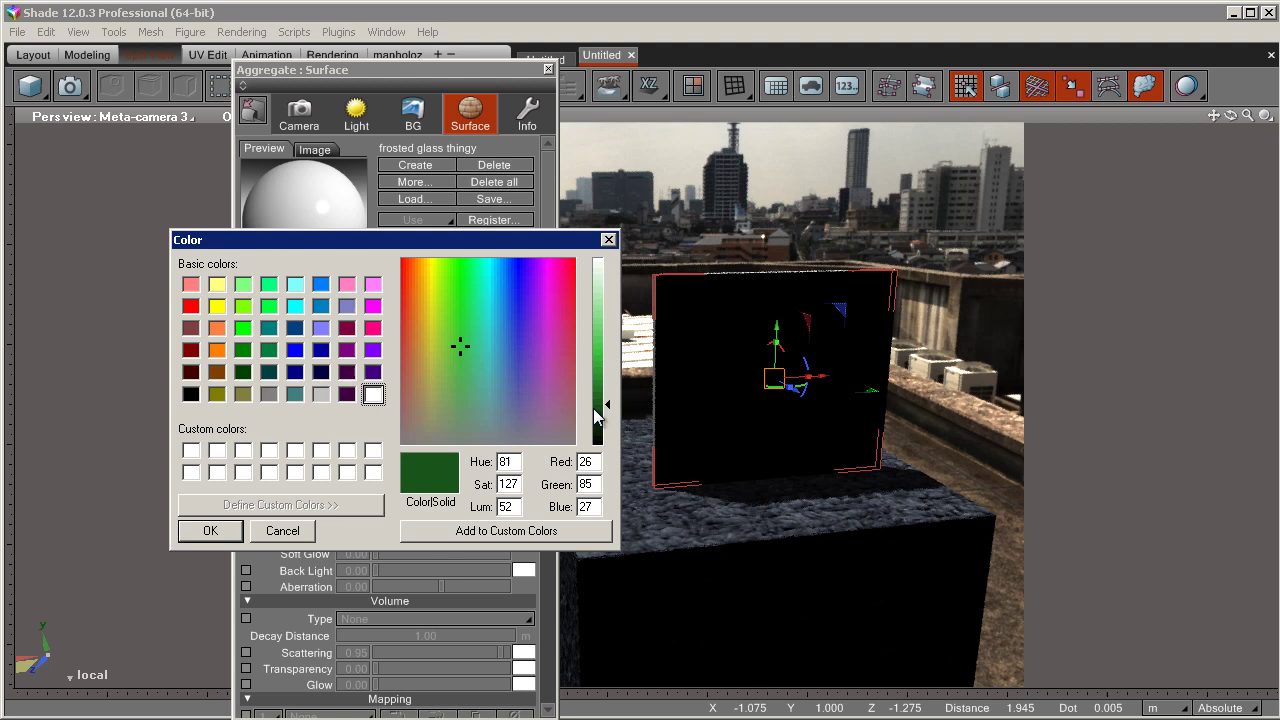
{"action": "left_click", "coordinate": [210, 531]}
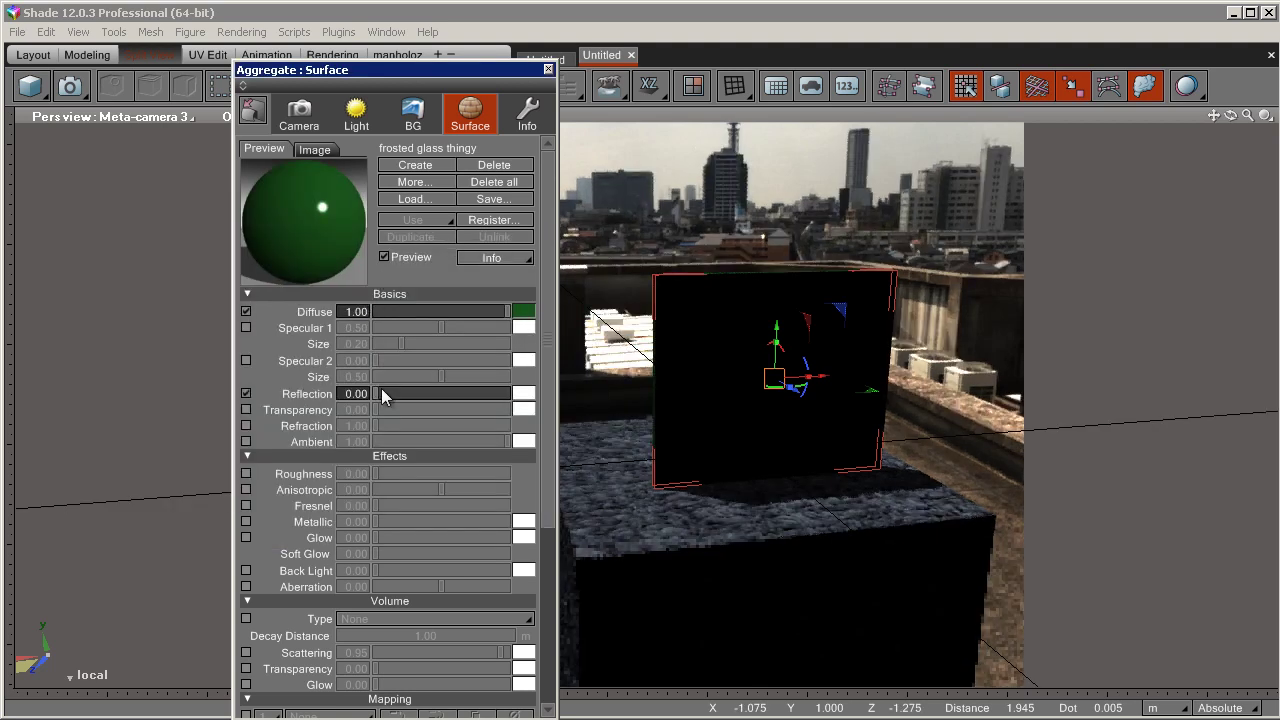
Enable reflection and transparency for the glass, setting reflection to 0.85 and transparency to 0.91.
{"action": "left_click", "coordinate": [307, 400]}
{"action": "left_click", "coordinate": [487, 394]}
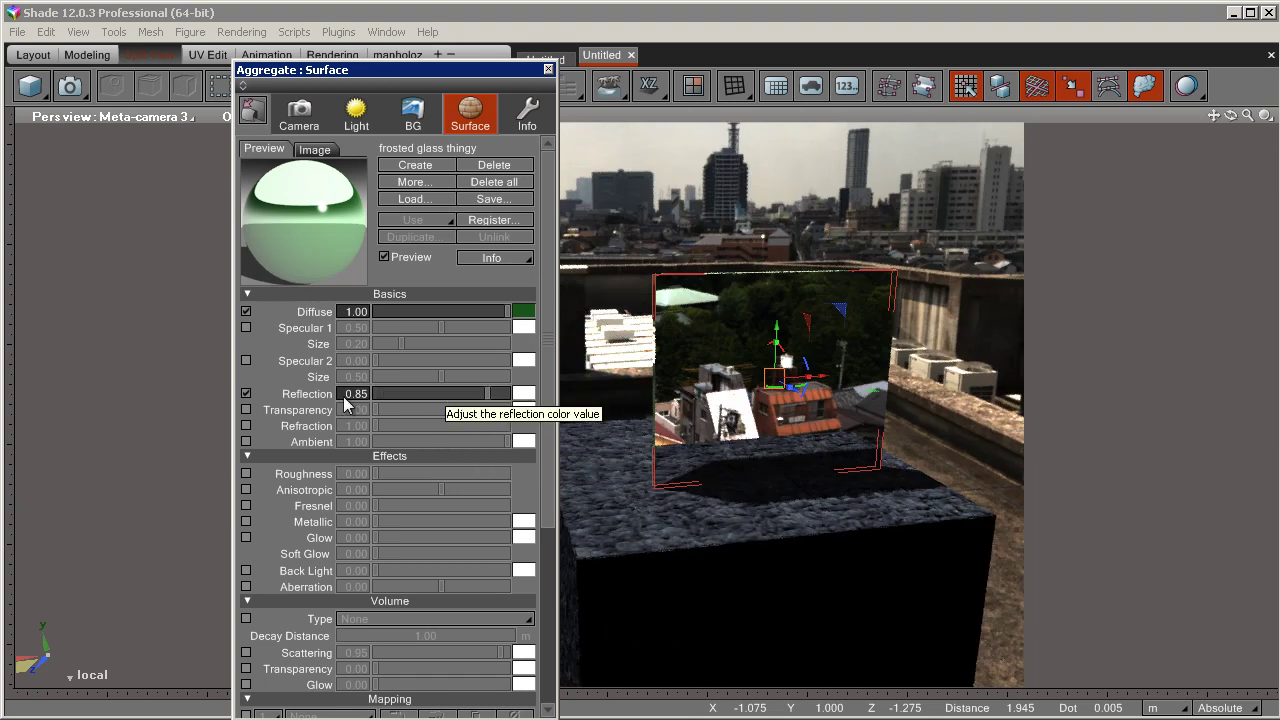
{"action": "left_click", "coordinate": [246, 410]}
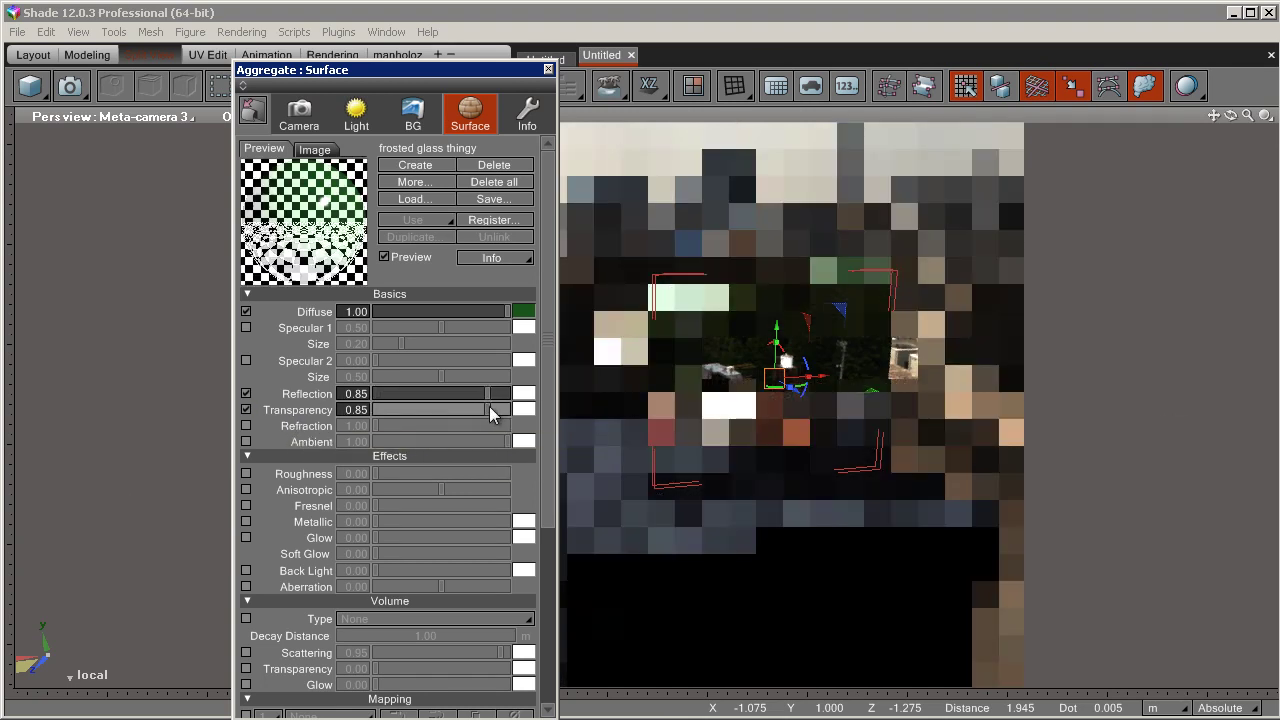
{"action": "left_click", "coordinate": [497, 408]}
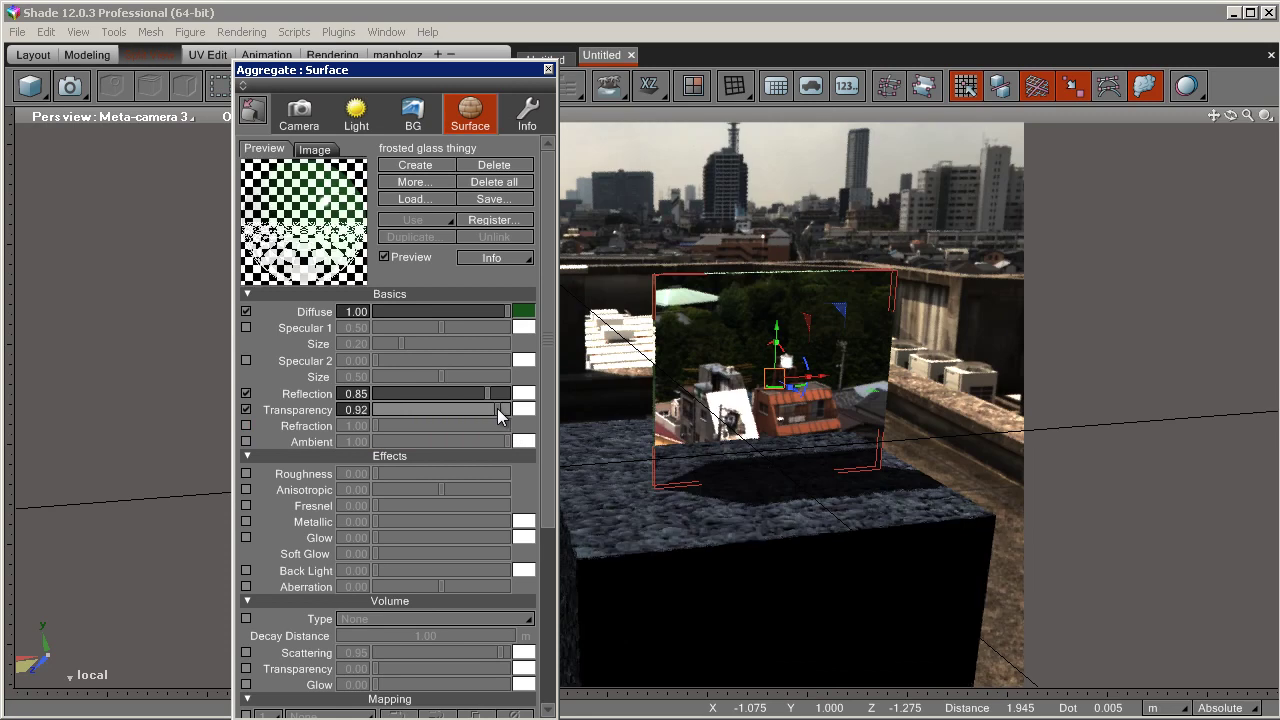
{"action": "left_click_drag", "start_coordinate": [497, 408], "coordinate": [491, 414]}
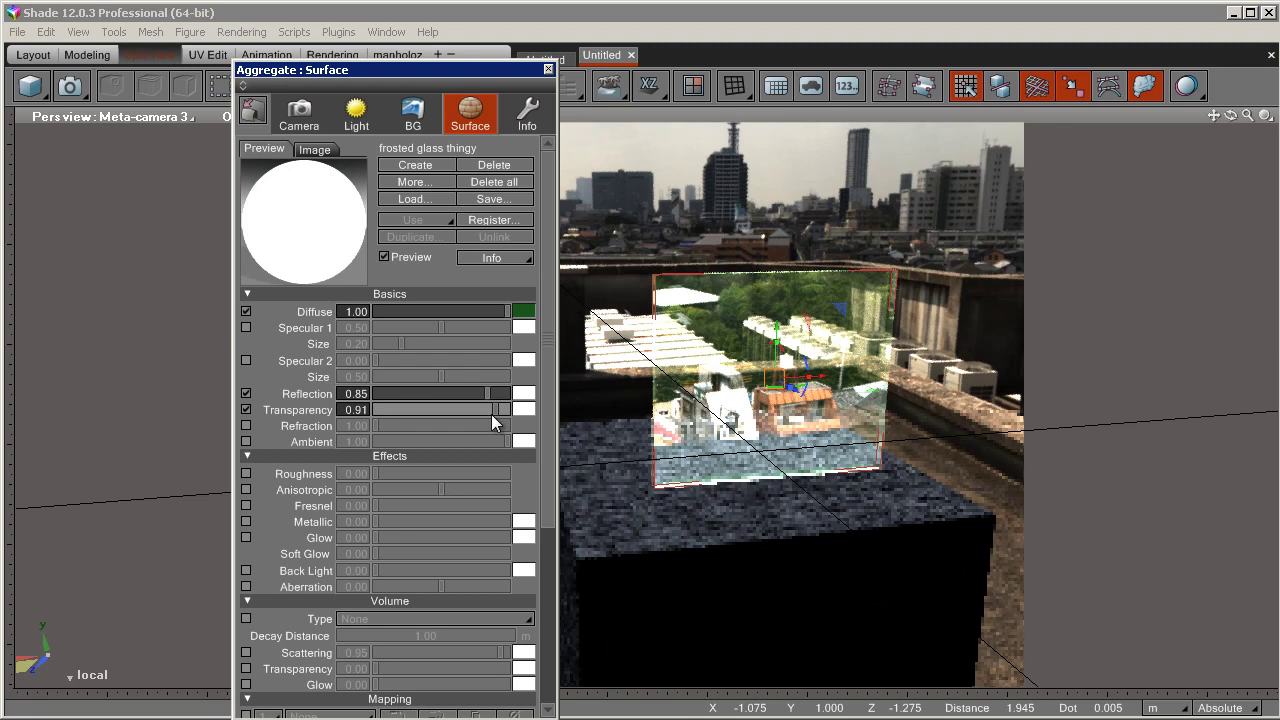
Enable refraction for the glass, lower its diffuse value to 0.17 and set refraction to 1.52.
{"action": "left_click", "coordinate": [293, 428]}
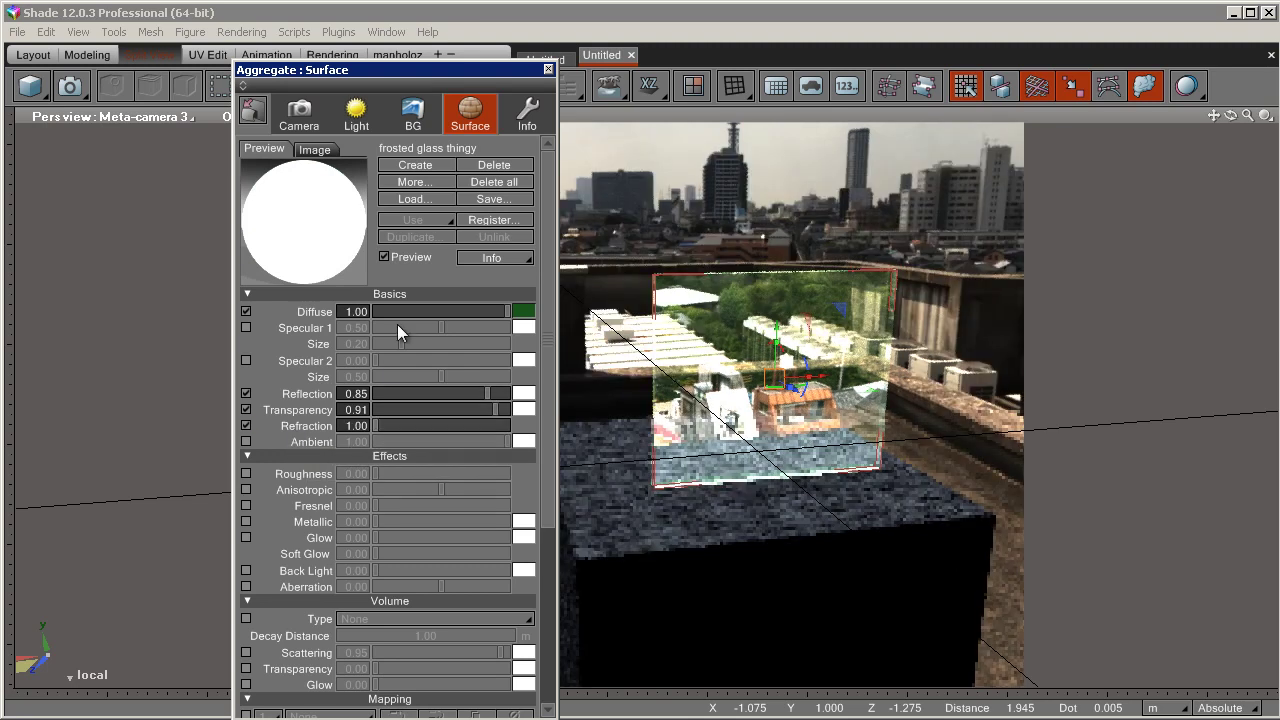
{"action": "left_click", "coordinate": [397, 316]}
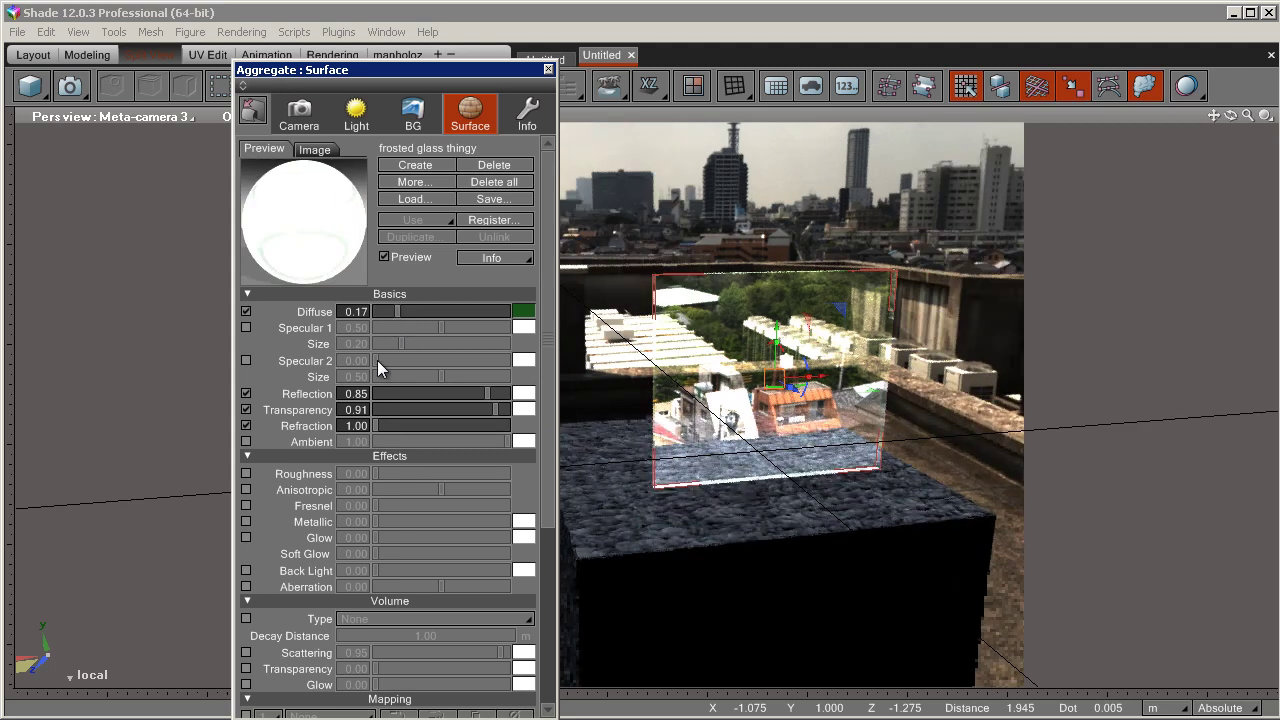
{"action": "left_click", "coordinate": [391, 427]}
{"action": "left_click_drag", "start_coordinate": [391, 422], "coordinate": [409, 426]}
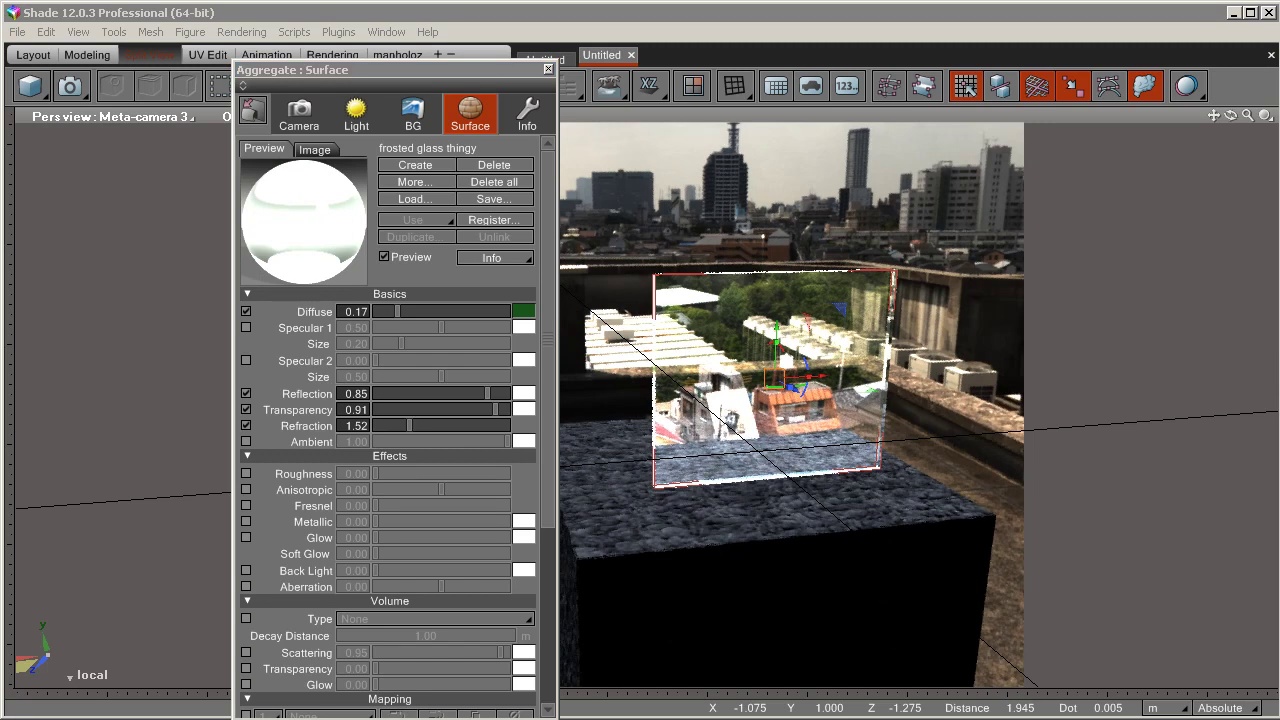
Look up the refractive index of glass in Wikipedia's list of refractive indices in Firefox, and return to Shade.
{"action": "left_click_drag", "start_coordinate": [1279, 66], "coordinate": [324, 66]}
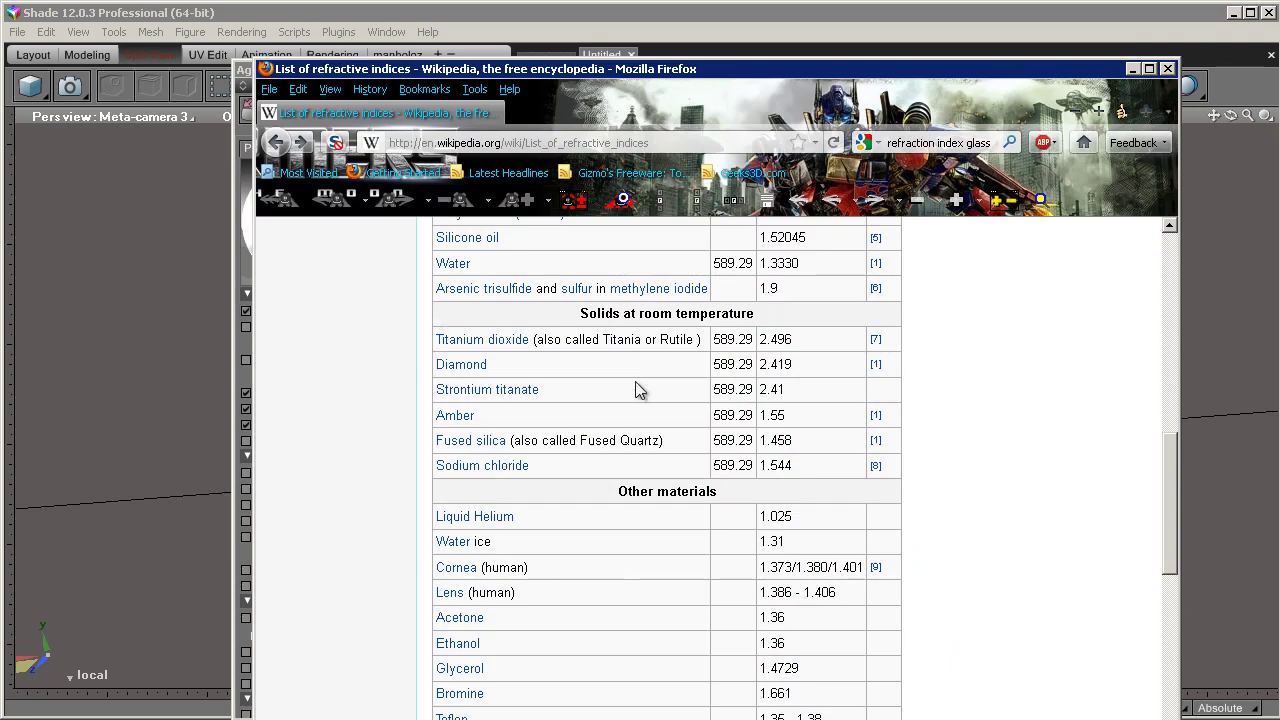
{"action": "left_click_drag", "start_coordinate": [1171, 495], "coordinate": [1169, 627]}
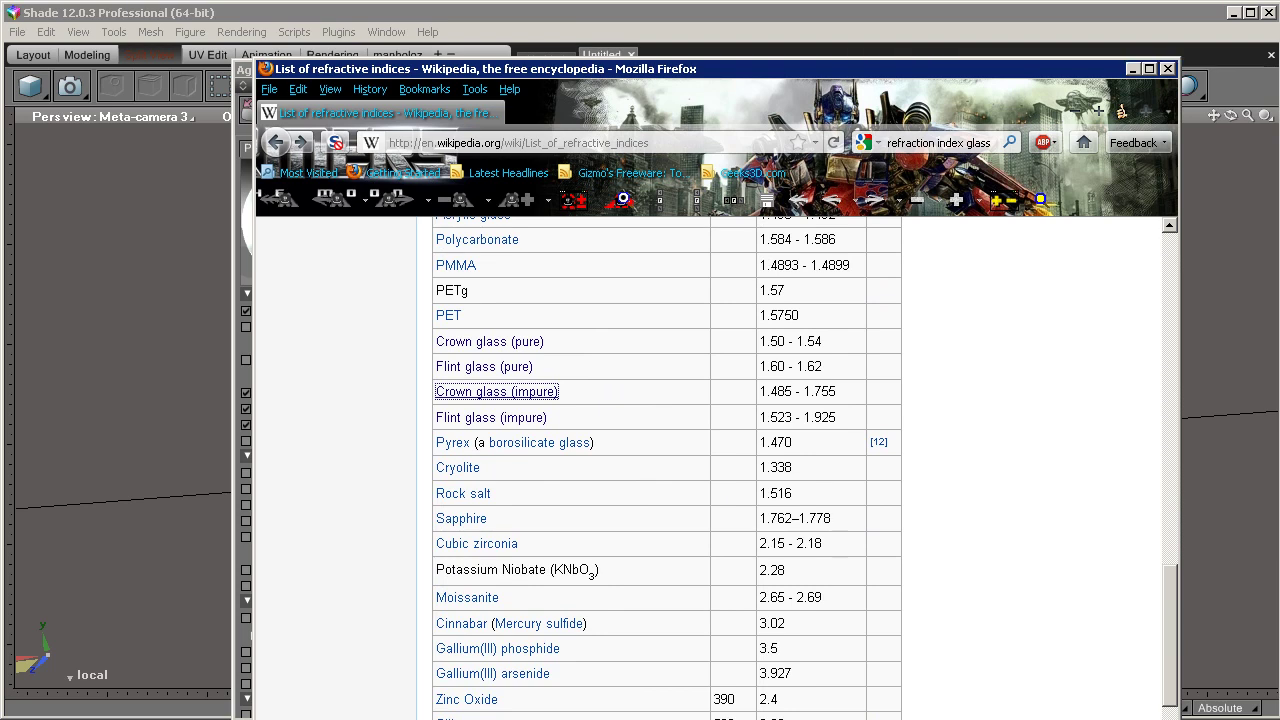
{"action": "key", "text": "alt+Tab"}
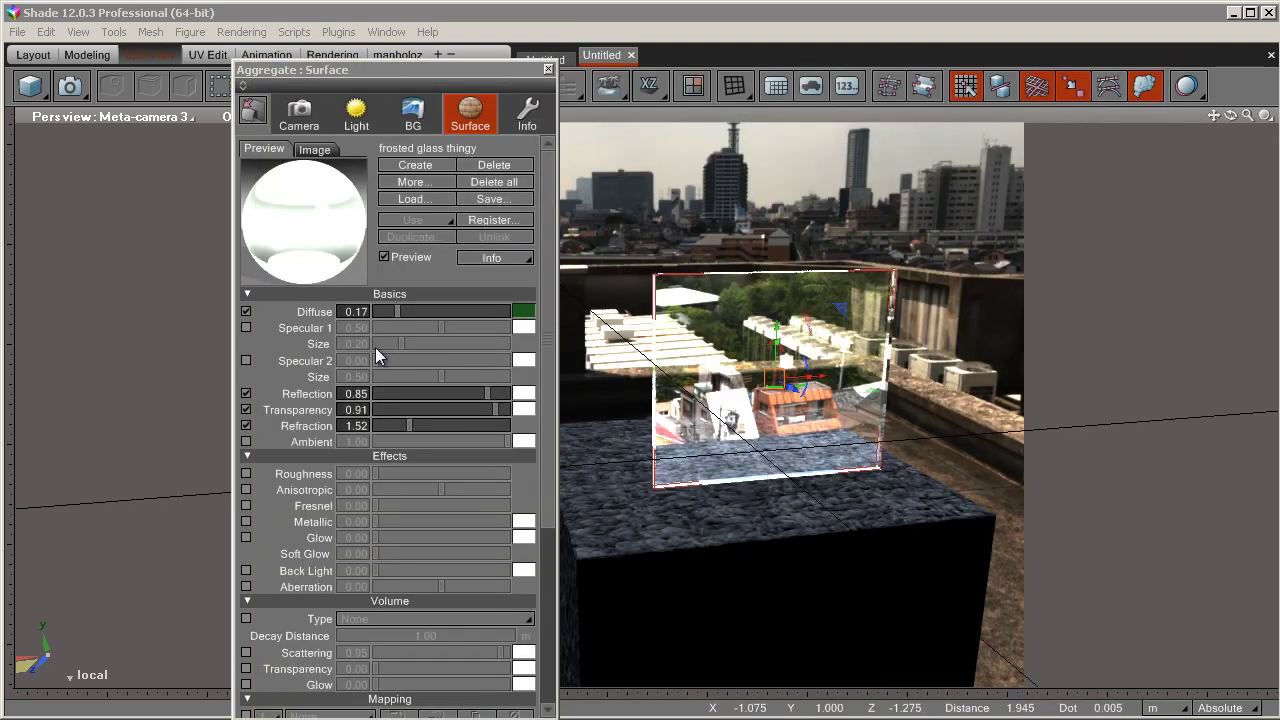
Reduce the glass's diffuse to 0.15, then enable roughness, trying 1.00 before resetting it to 0.00.
{"action": "mouse_move", "coordinate": [393, 316]}
{"action": "left_mouse_down"}
{"action": "mouse_move", "coordinate": [404, 318]}
{"action": "mouse_move", "coordinate": [395, 313]}
{"action": "left_mouse_up"}
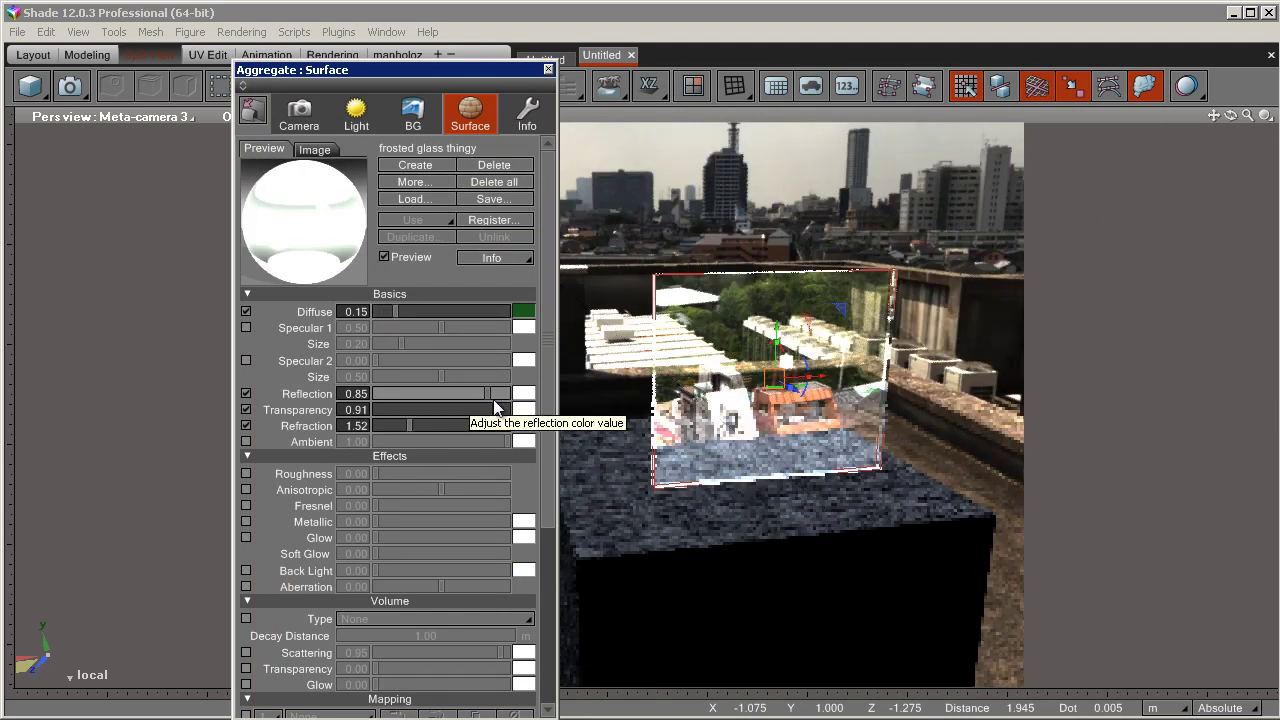
{"action": "left_click", "coordinate": [295, 478]}
{"action": "left_click_drag", "start_coordinate": [380, 474], "coordinate": [537, 477]}
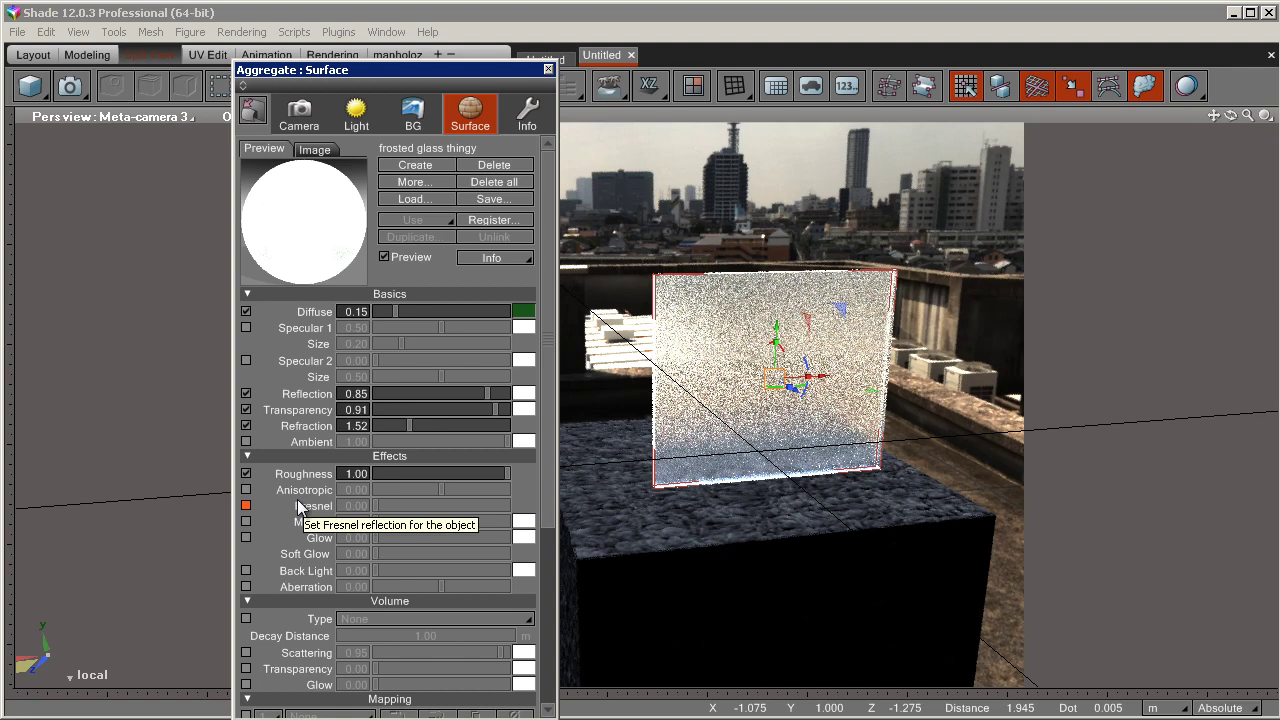
{"action": "left_click_drag", "start_coordinate": [383, 479], "coordinate": [251, 479]}
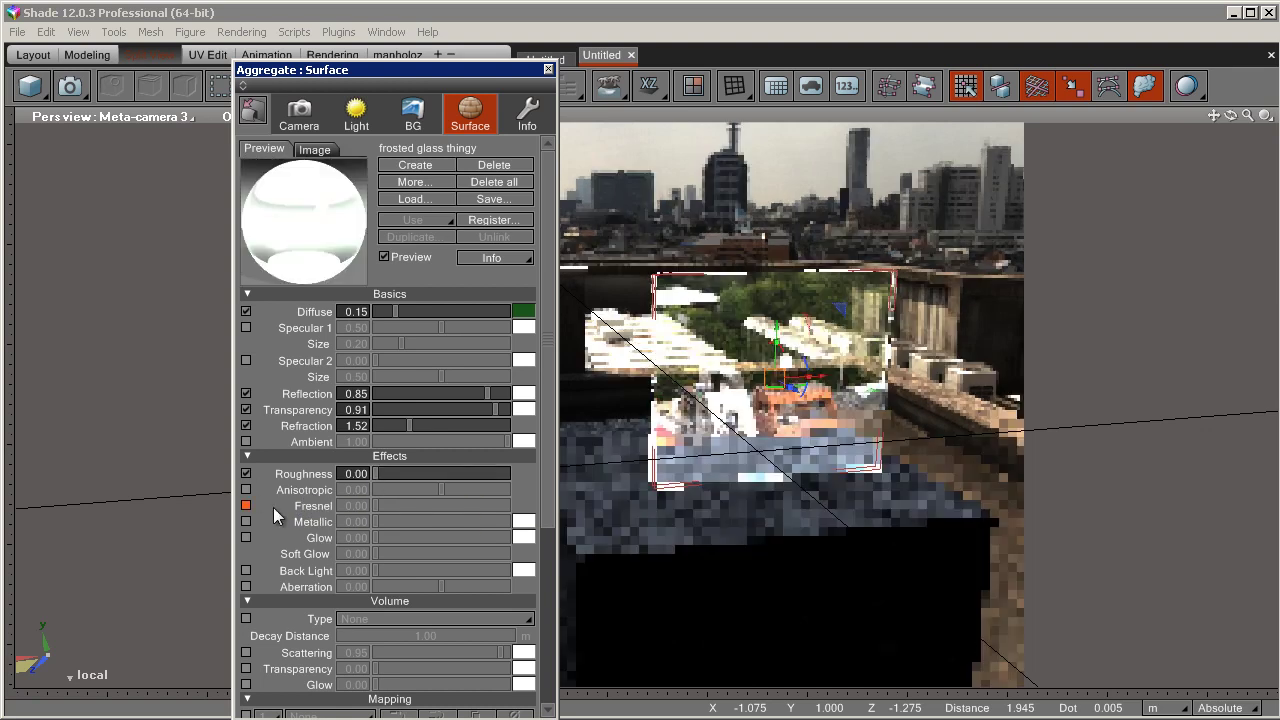
Enable Fresnel for the glass at 0.85 and raise its roughness to 1.00.
{"action": "left_click", "coordinate": [246, 505]}
{"action": "left_click_drag", "start_coordinate": [370, 507], "coordinate": [483, 513]}
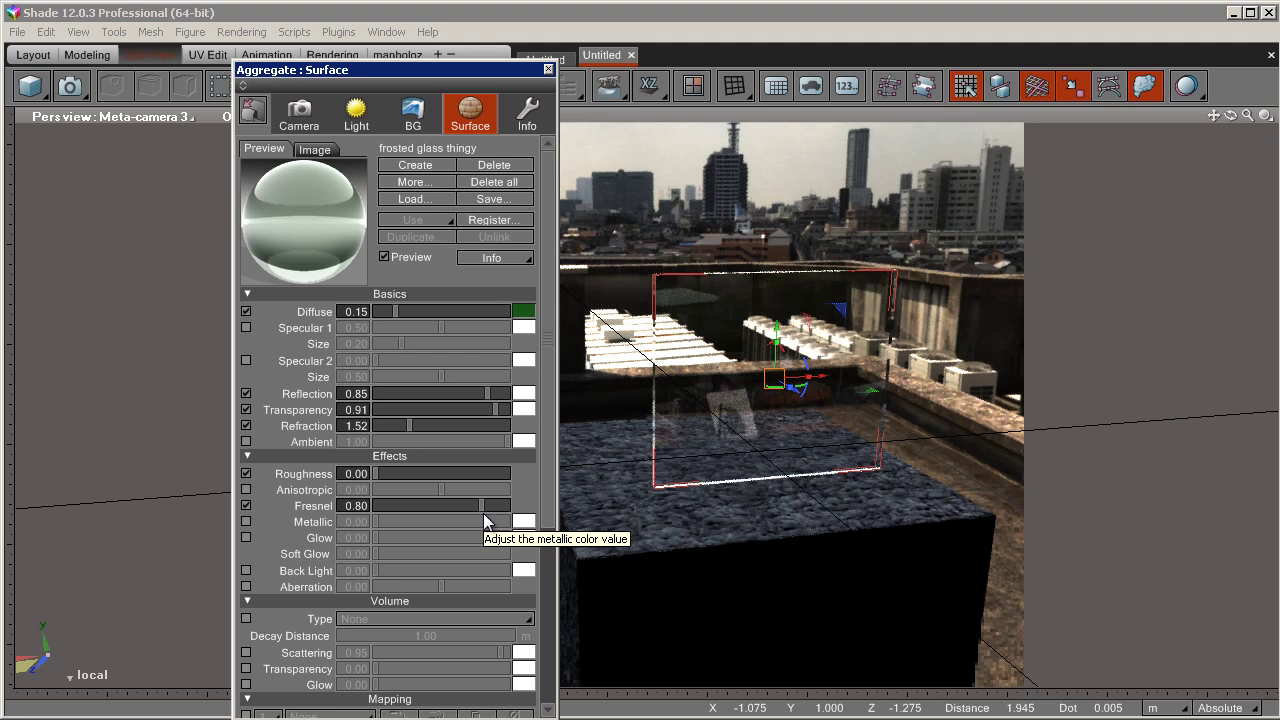
{"action": "left_click_drag", "start_coordinate": [483, 518], "coordinate": [490, 515]}
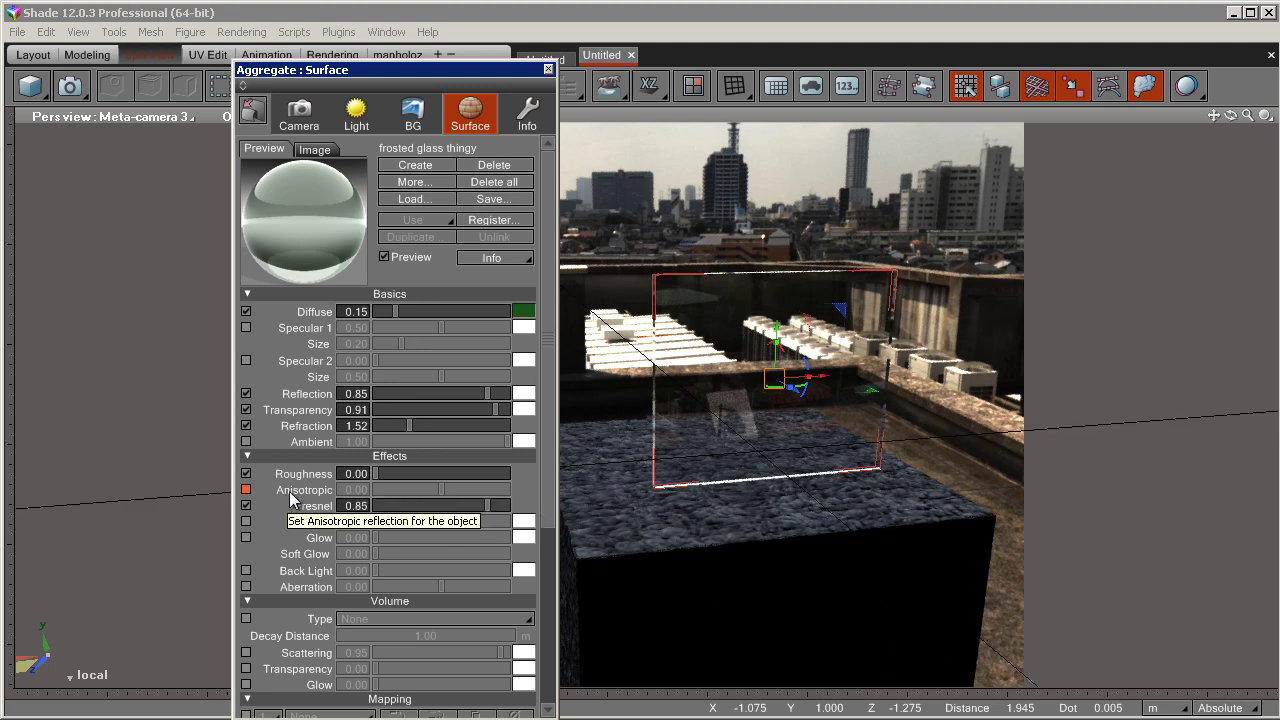
{"action": "left_click_drag", "start_coordinate": [377, 477], "coordinate": [577, 477]}
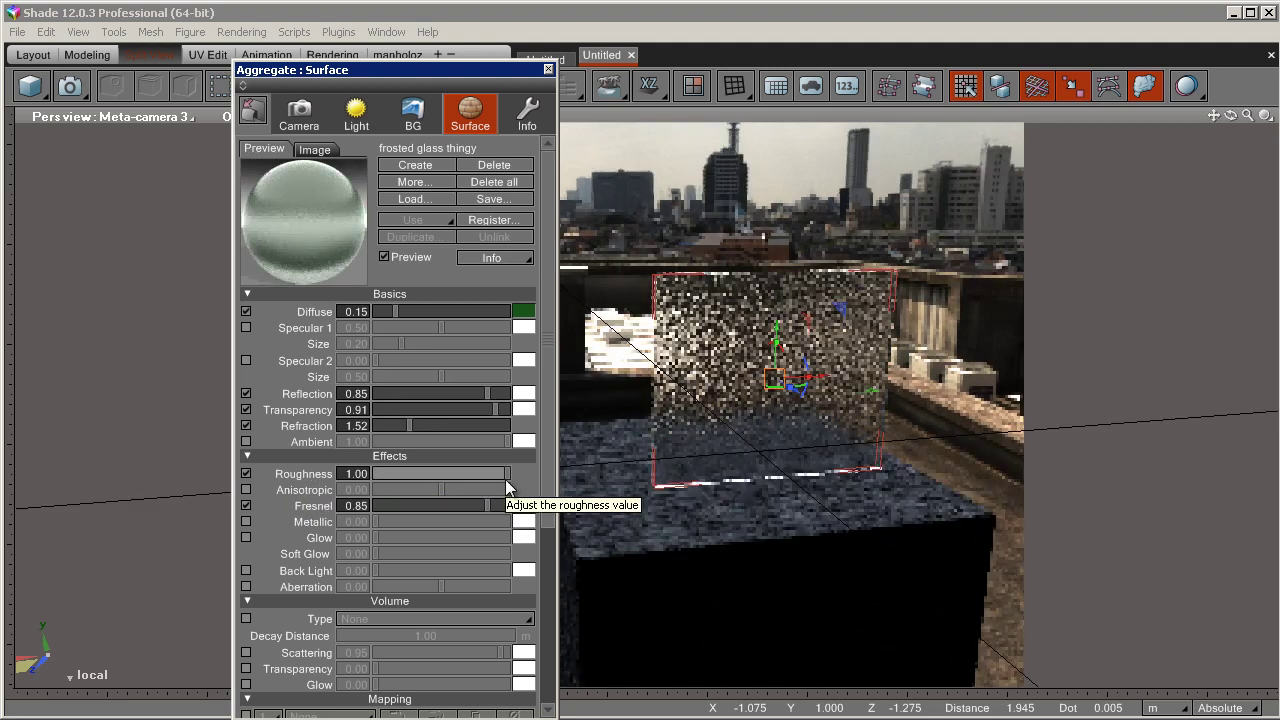
Move the surface settings clear of the perspective view and set its preview rendering to Path Tracing (Global Illumination).
{"action": "left_click_drag", "start_coordinate": [461, 75], "coordinate": [272, 198]}
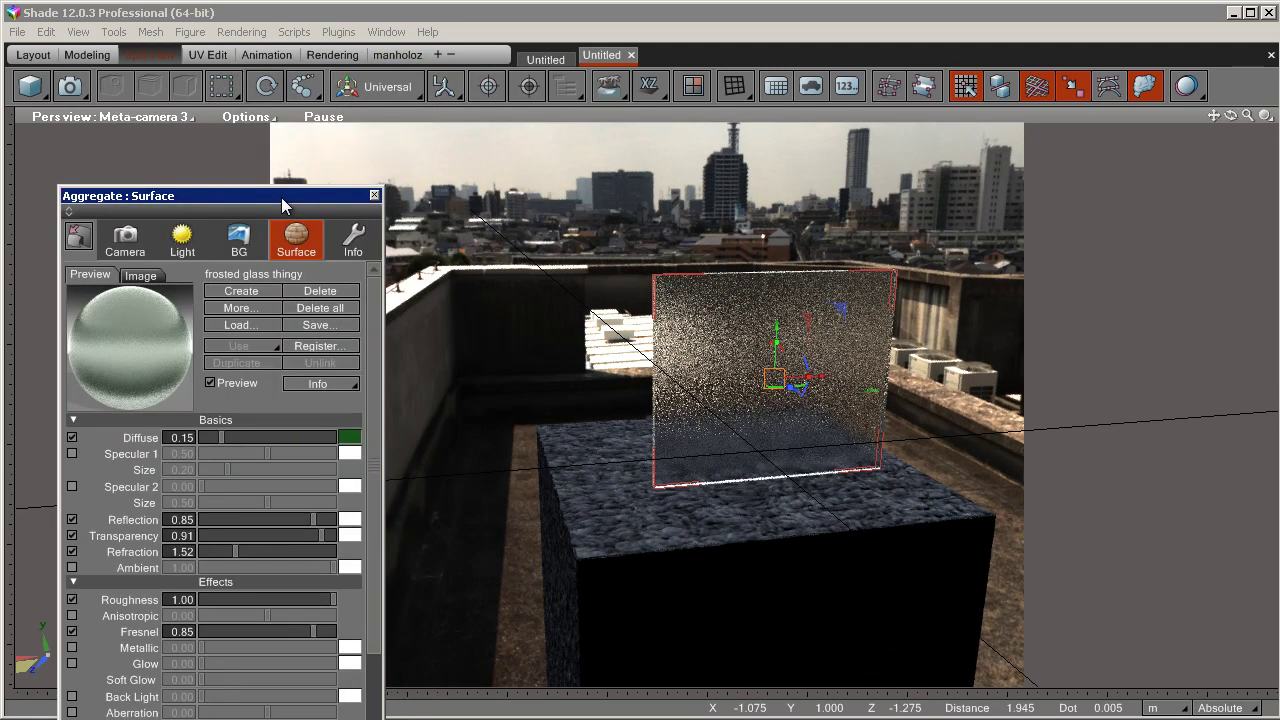
{"action": "left_click", "coordinate": [263, 115]}
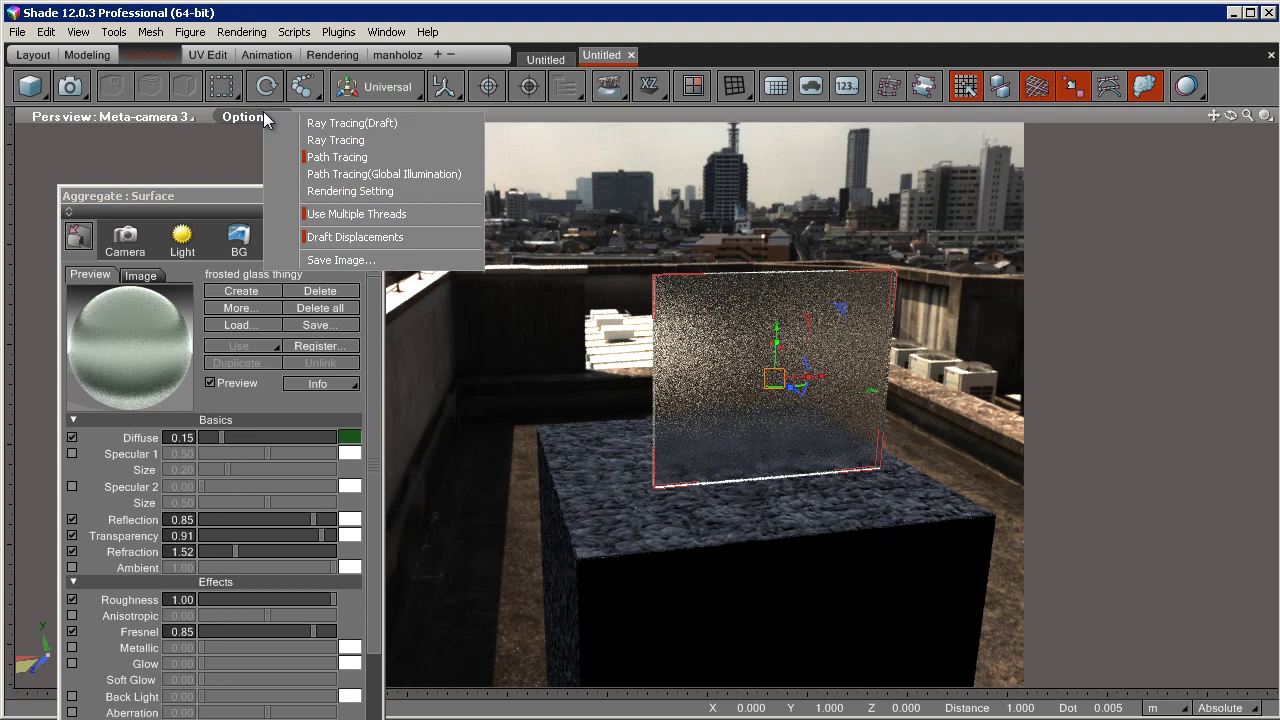
{"action": "left_click", "coordinate": [341, 176]}
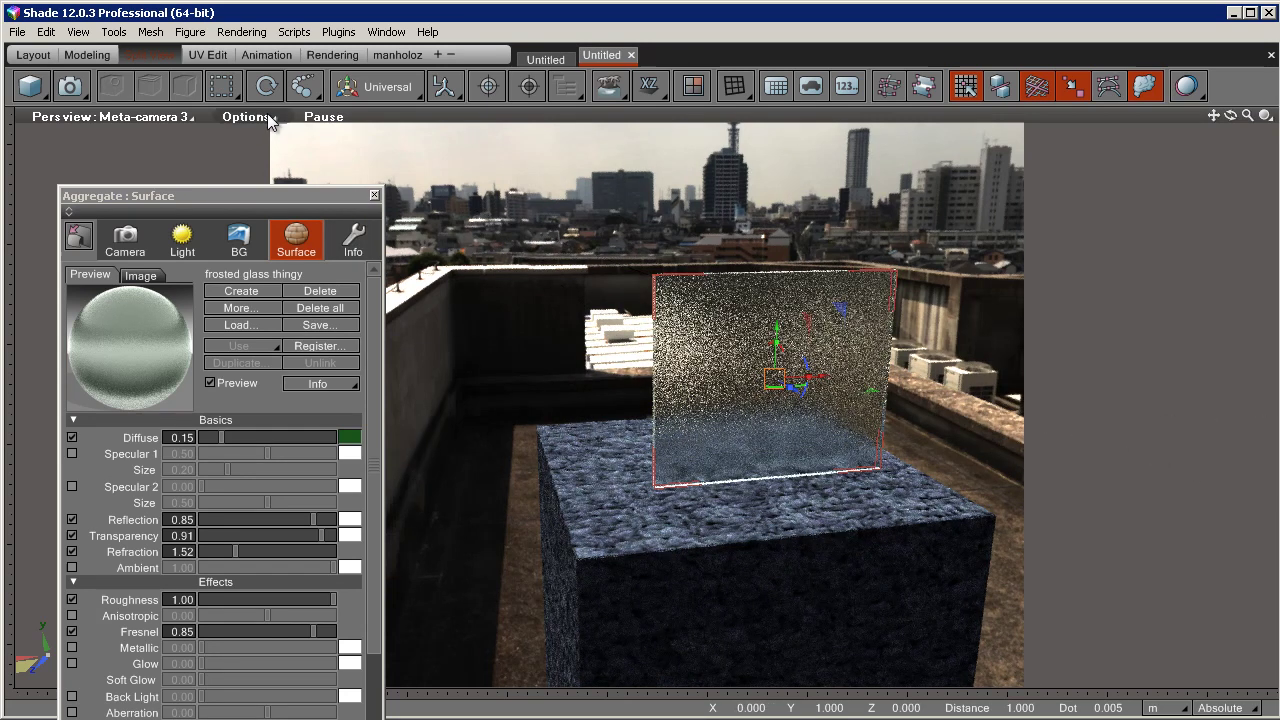
Bring the glass surface's Mapping settings into view, and create a new 512 × 512 pixel grayscale image in GIMP.
{"action": "left_click_drag", "start_coordinate": [238, 208], "coordinate": [290, 144]}
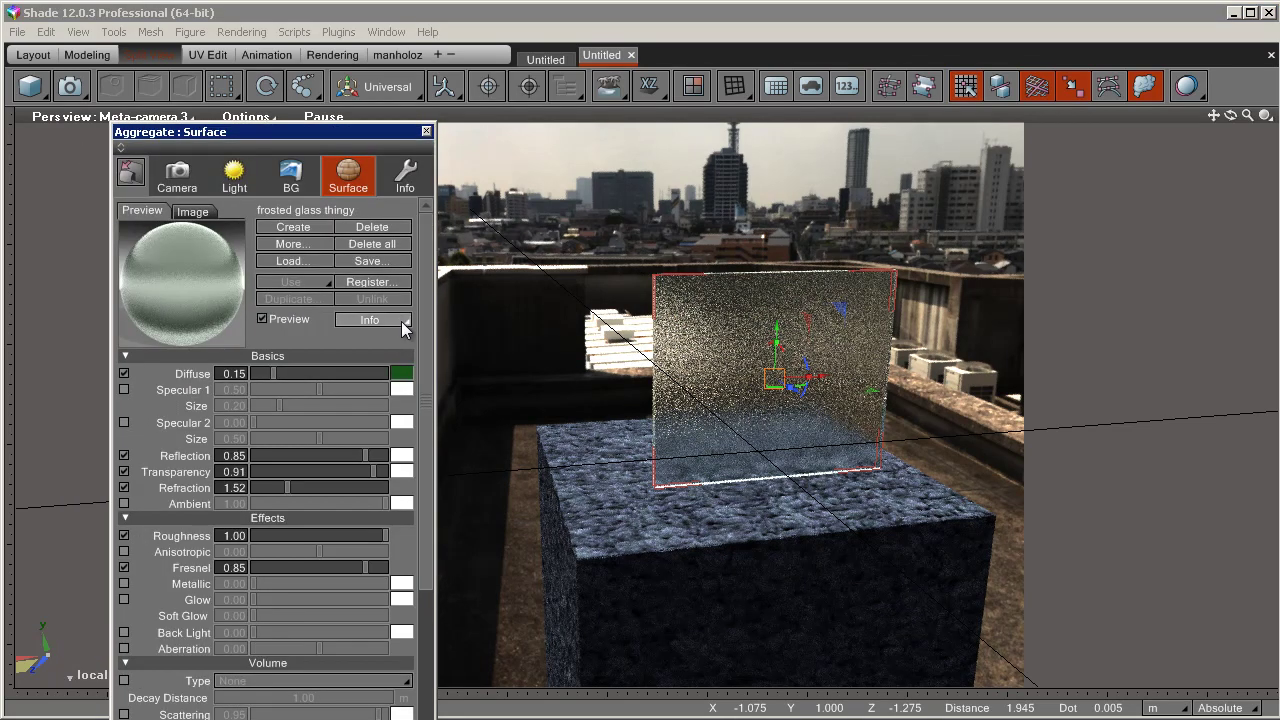
{"action": "left_click_drag", "start_coordinate": [425, 527], "coordinate": [428, 708]}
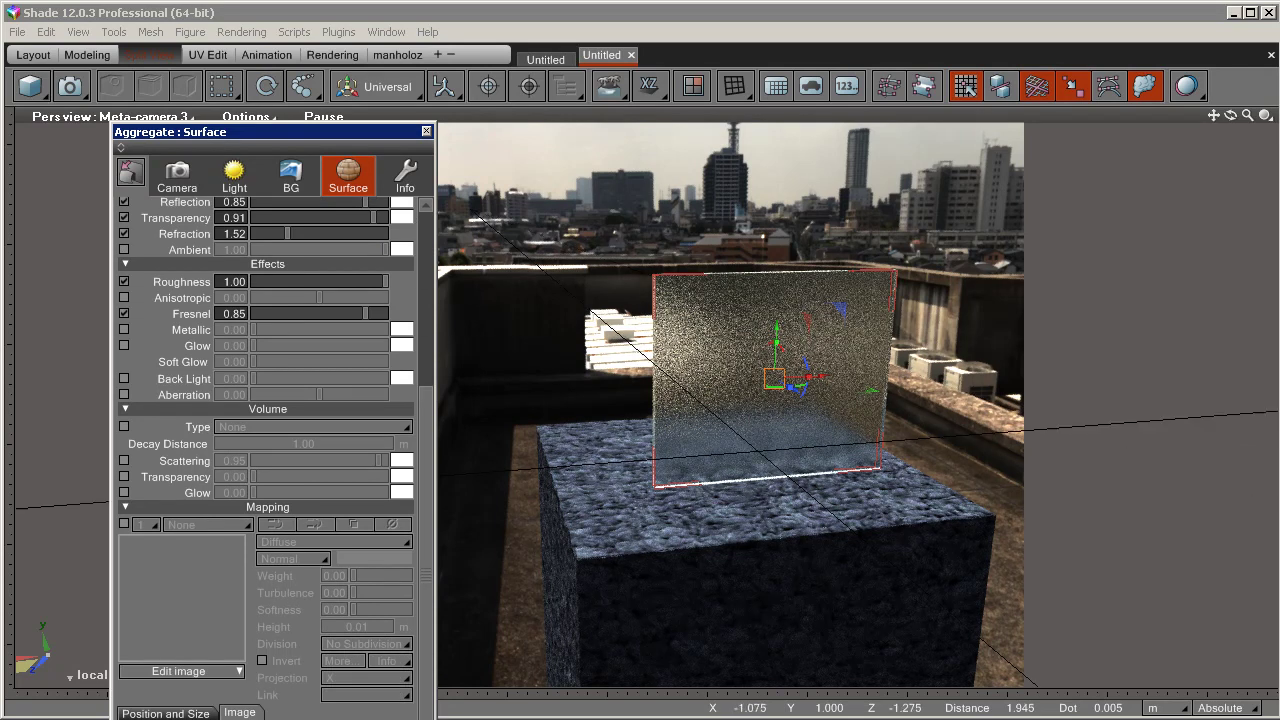
{"action": "key", "text": "alt+Tab"}
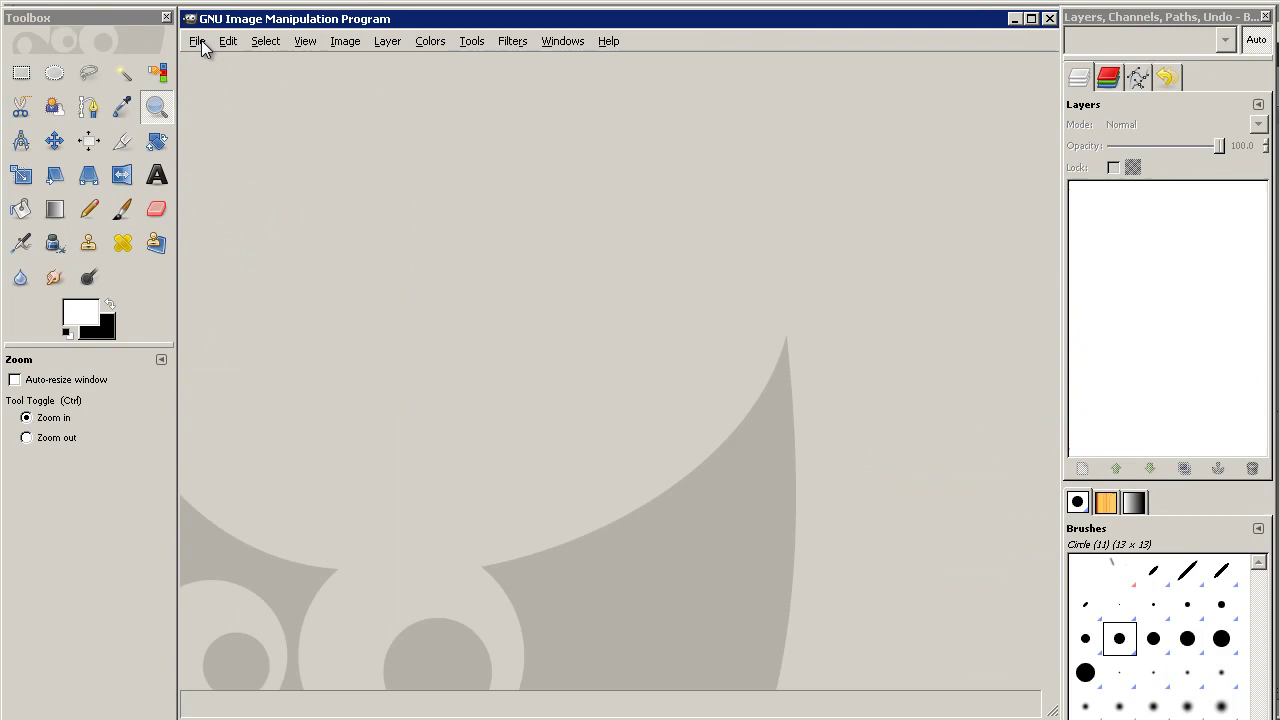
{"action": "left_click", "coordinate": [196, 44]}
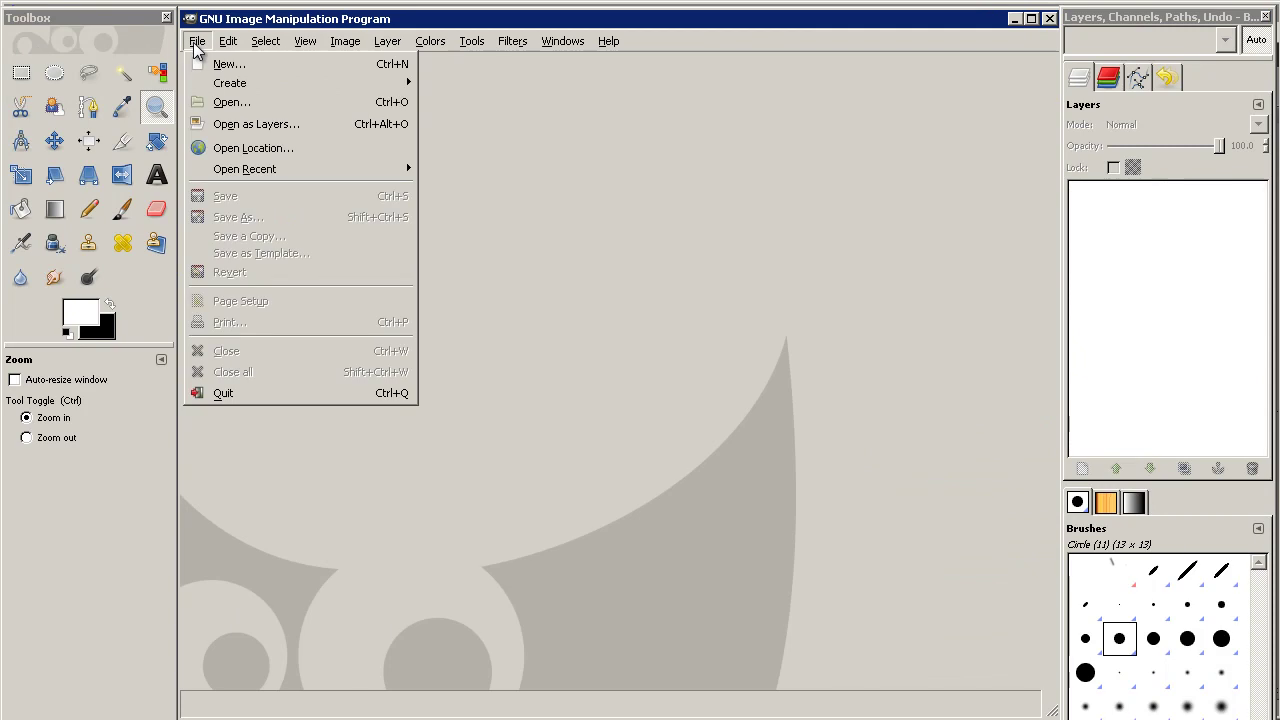
{"action": "left_click", "coordinate": [219, 70]}
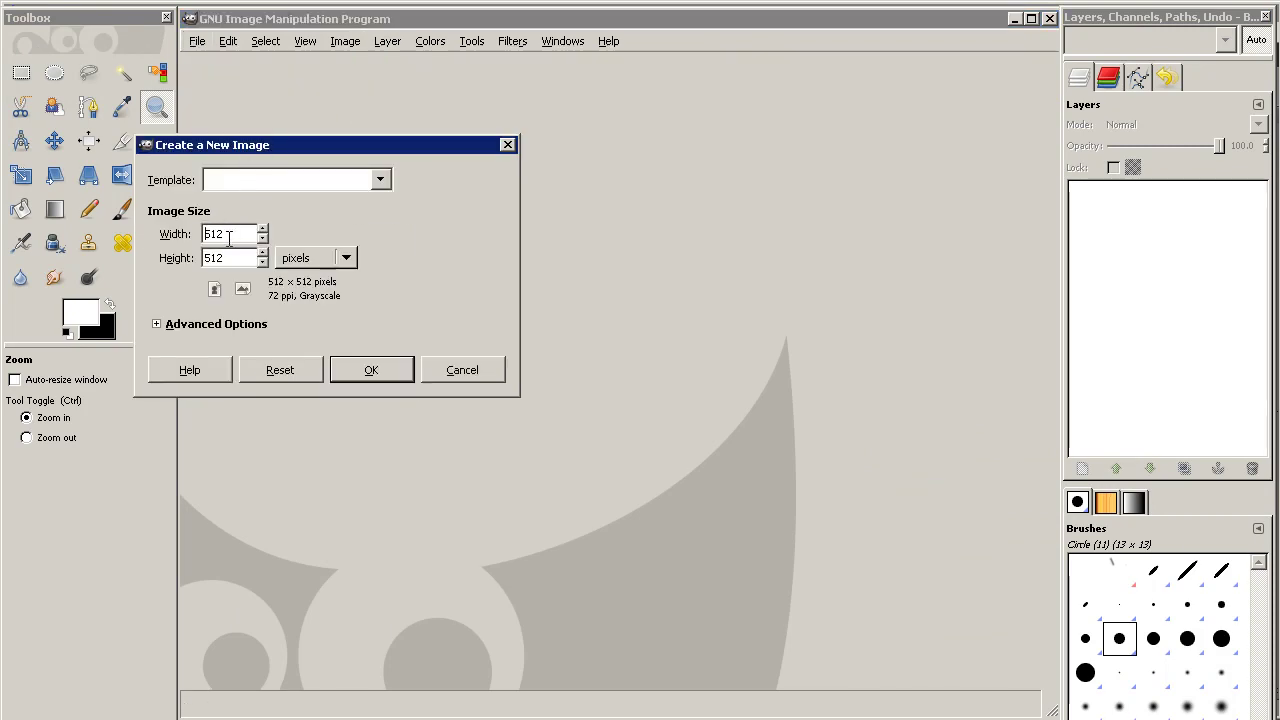
{"action": "left_click", "coordinate": [157, 326]}
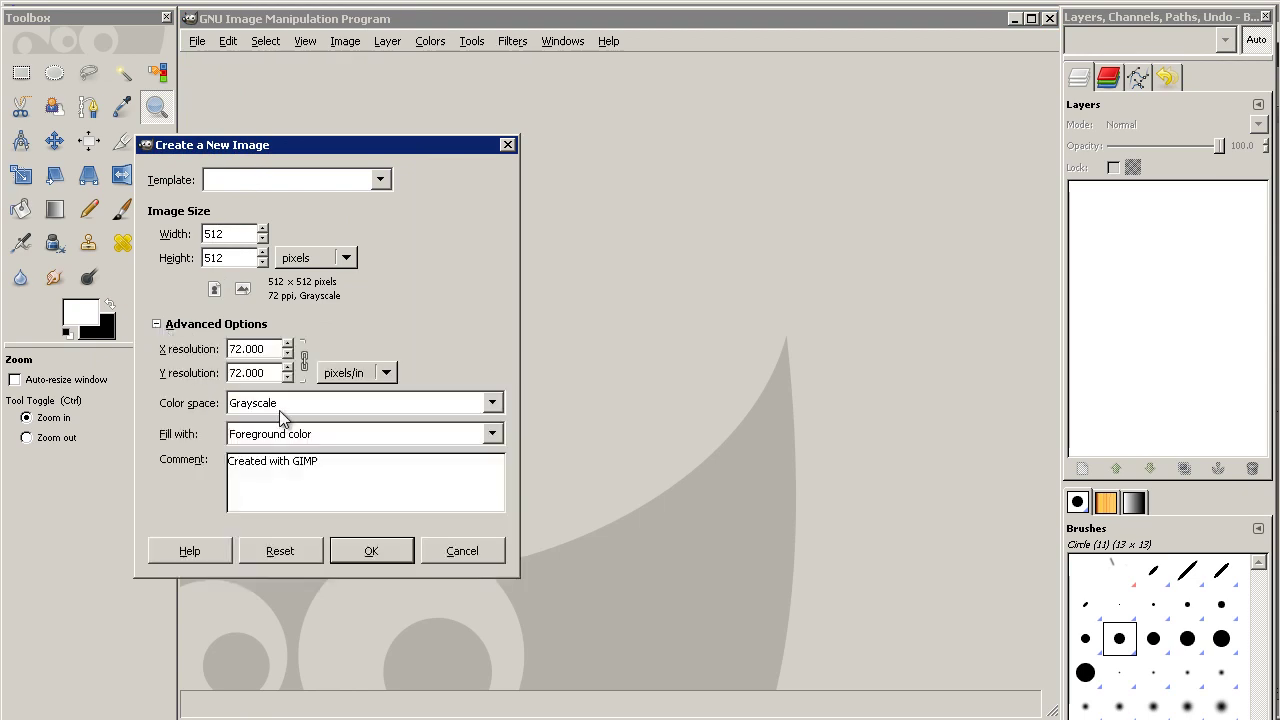
{"action": "left_click", "coordinate": [368, 551]}
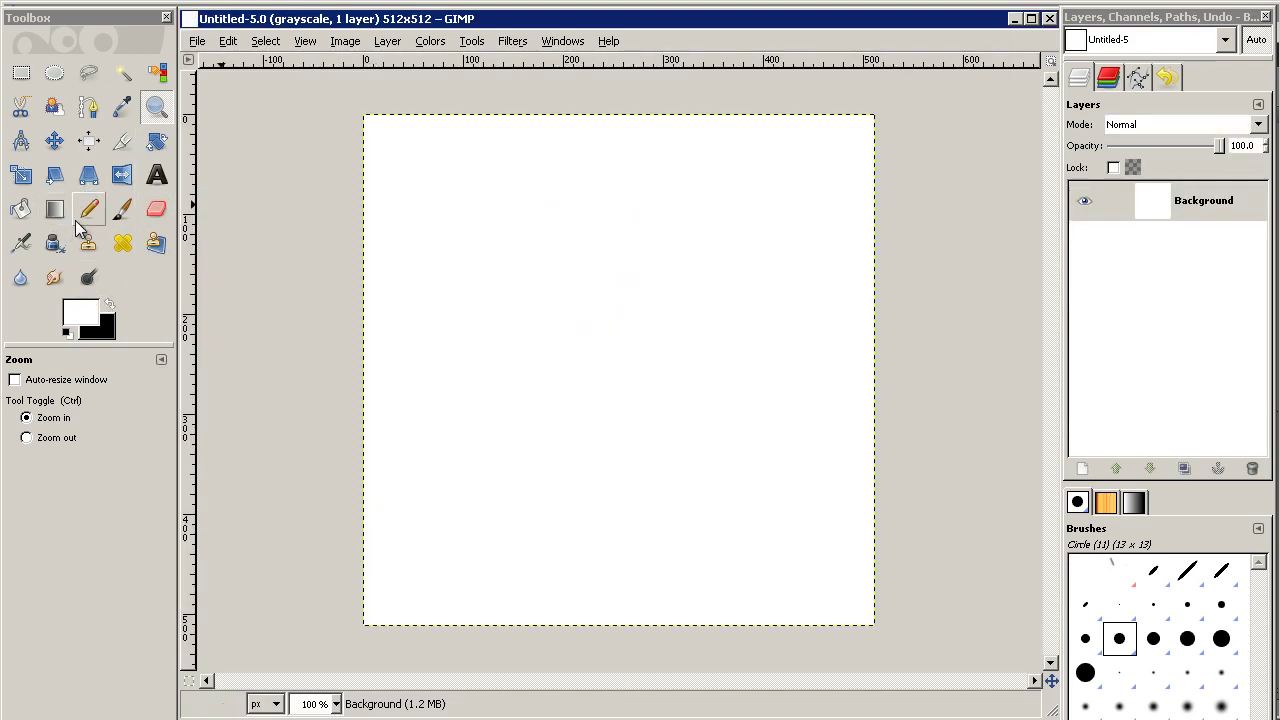
Fill the whole image background with black using Bucket Fill.
{"action": "left_click", "coordinate": [109, 303]}
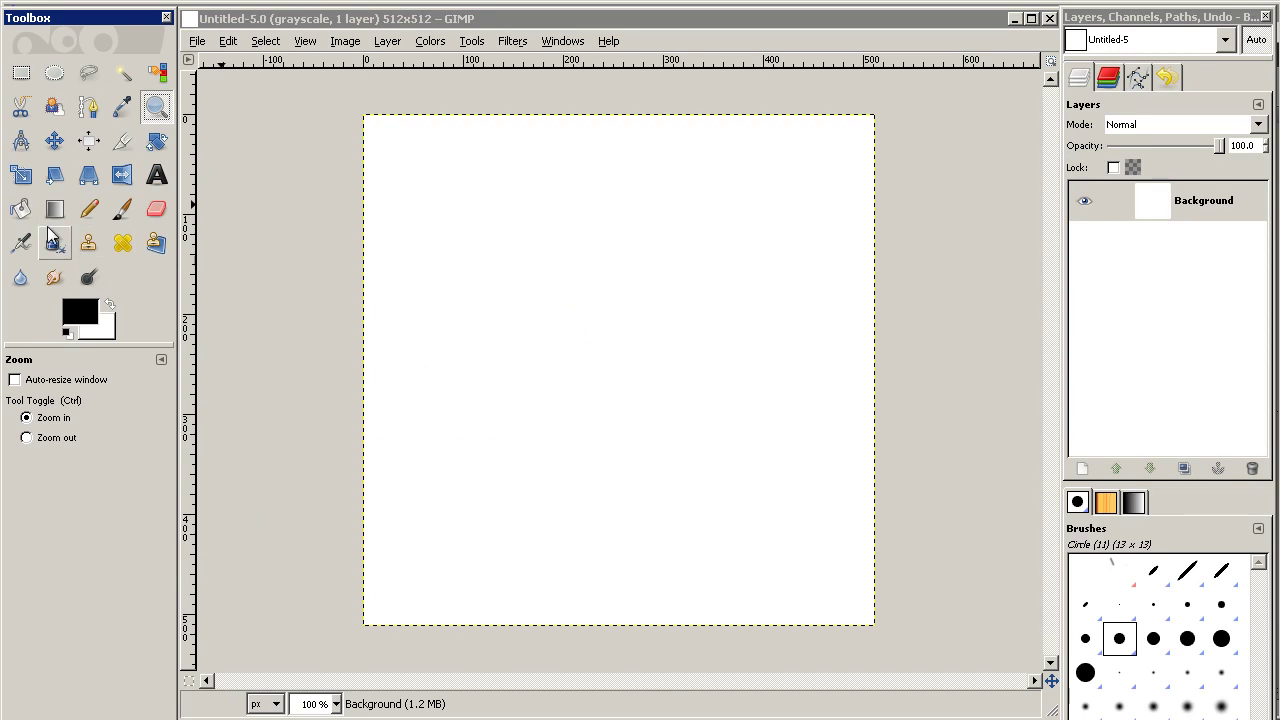
{"action": "left_click", "coordinate": [20, 208]}
{"action": "left_click", "coordinate": [616, 244]}
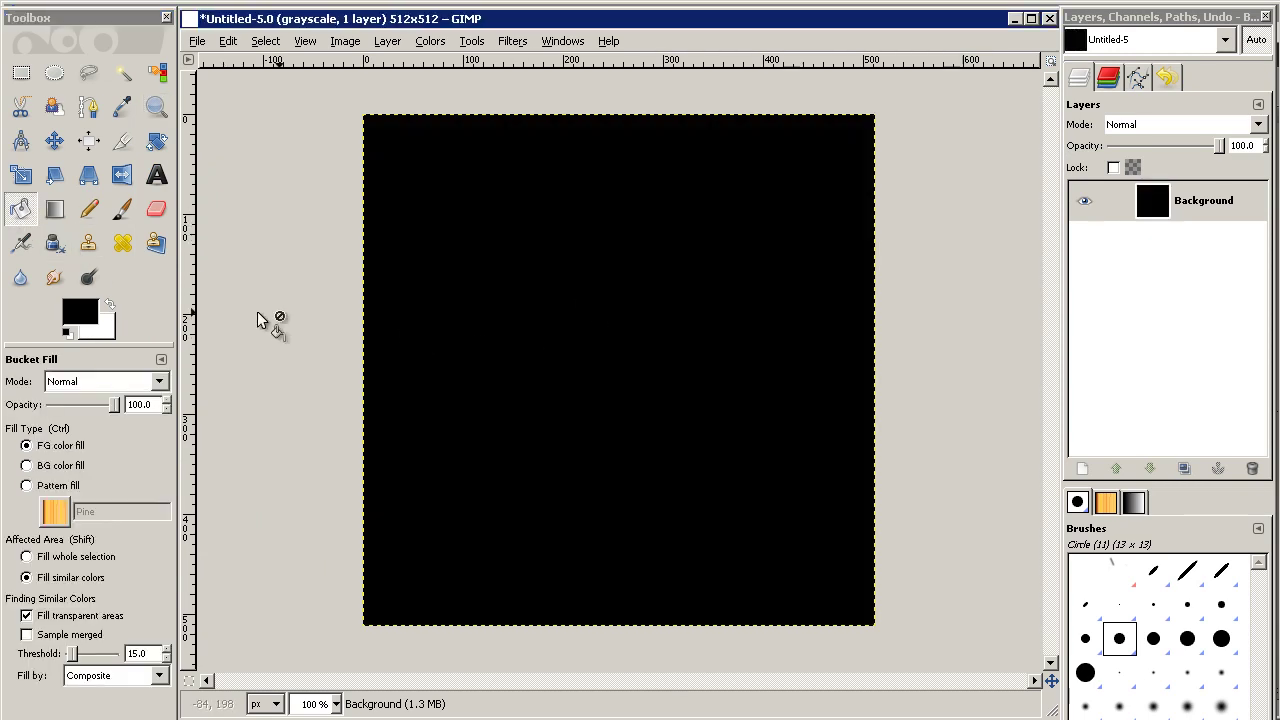
Add white text reading "Shade 12.03" to the black image, keeping the current bold italic font.
{"action": "left_click", "coordinate": [110, 302]}
{"action": "left_click", "coordinate": [156, 175]}
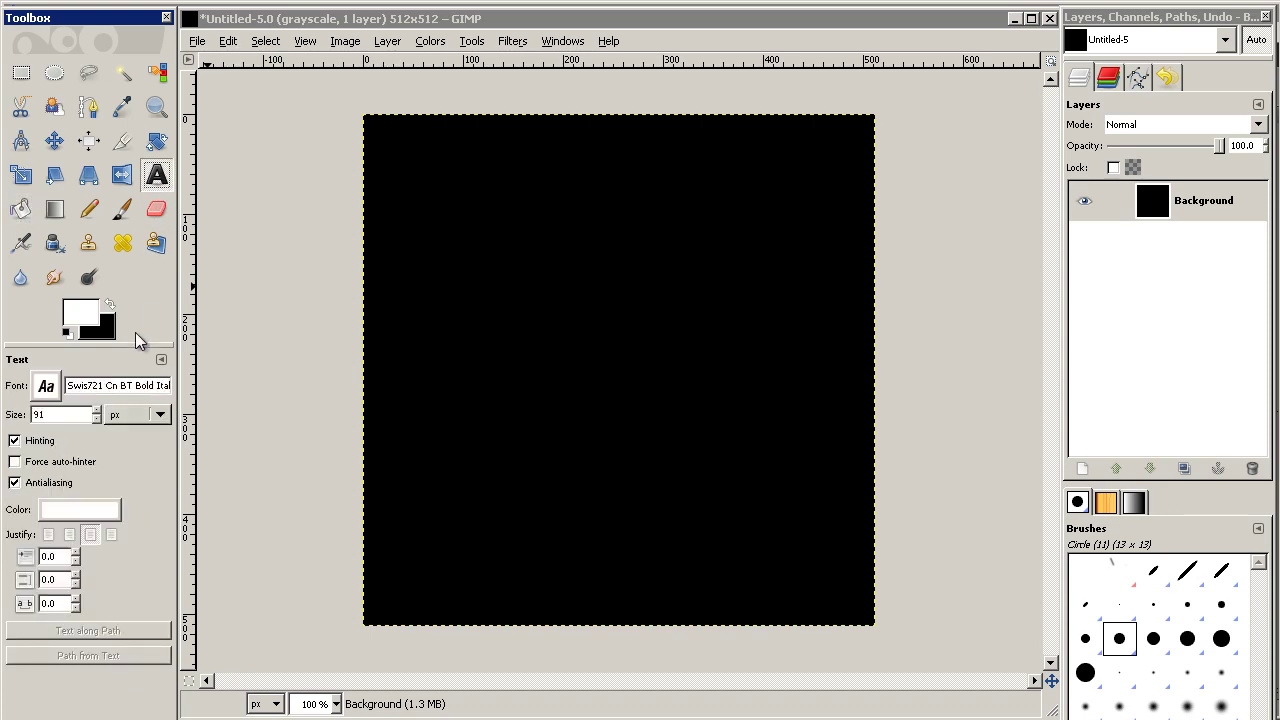
{"action": "left_click", "coordinate": [46, 386]}
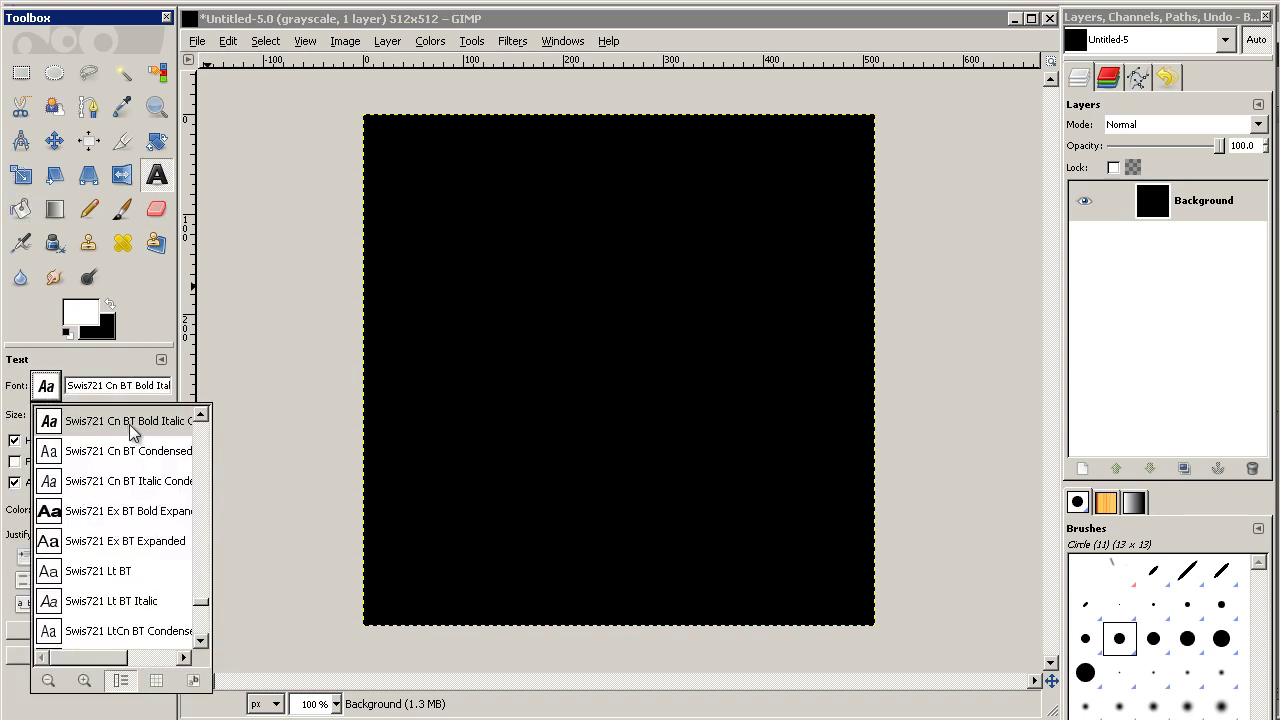
{"action": "left_click", "coordinate": [148, 290]}
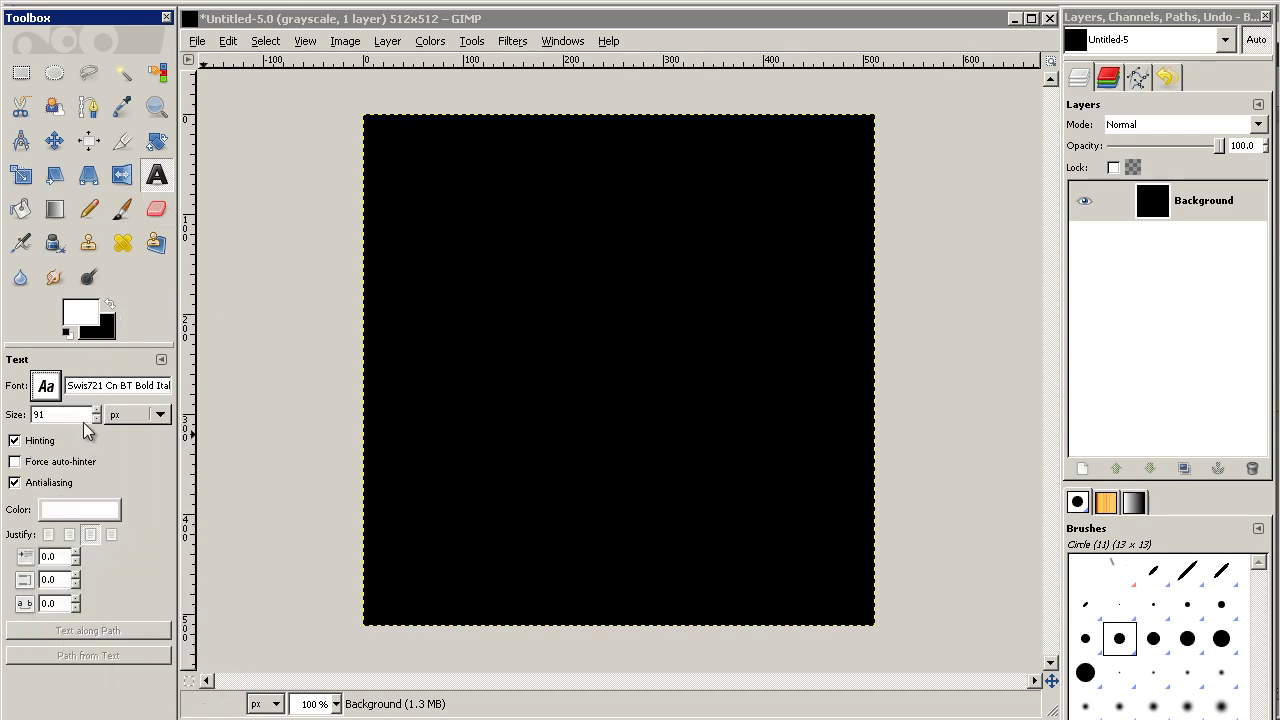
{"action": "left_click", "coordinate": [411, 322]}
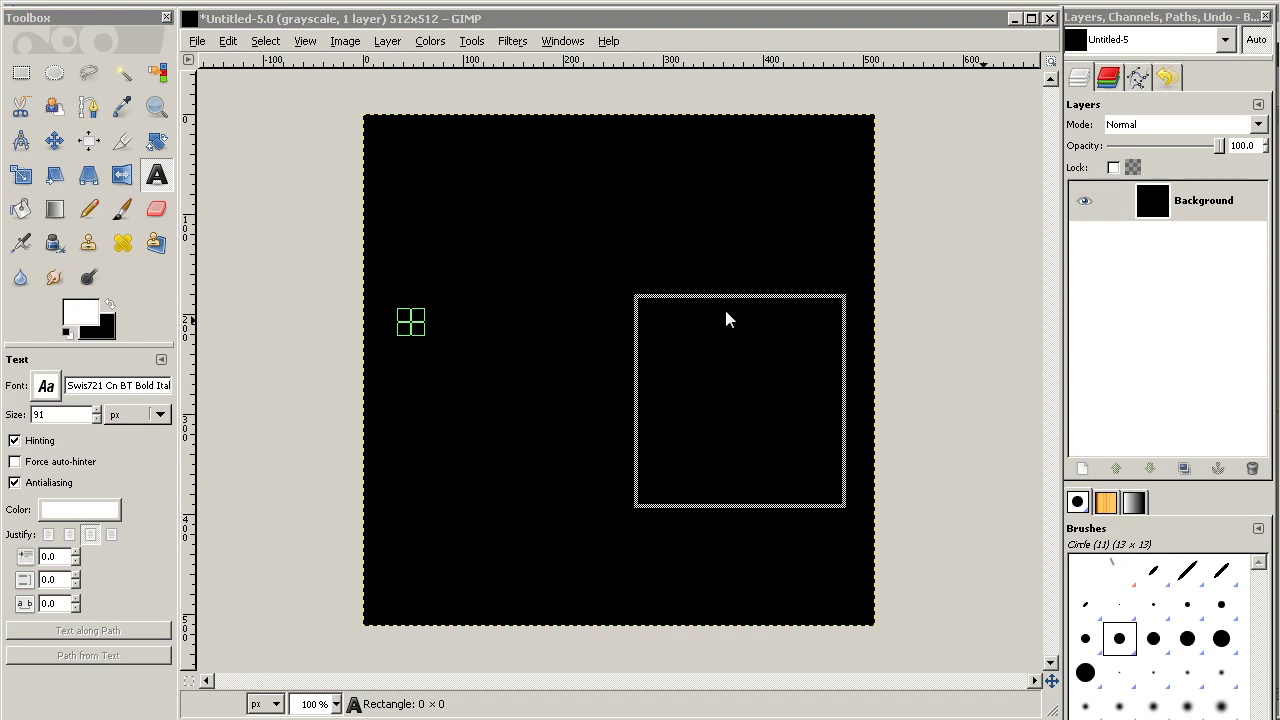
{"action": "type", "text": "Sha"}
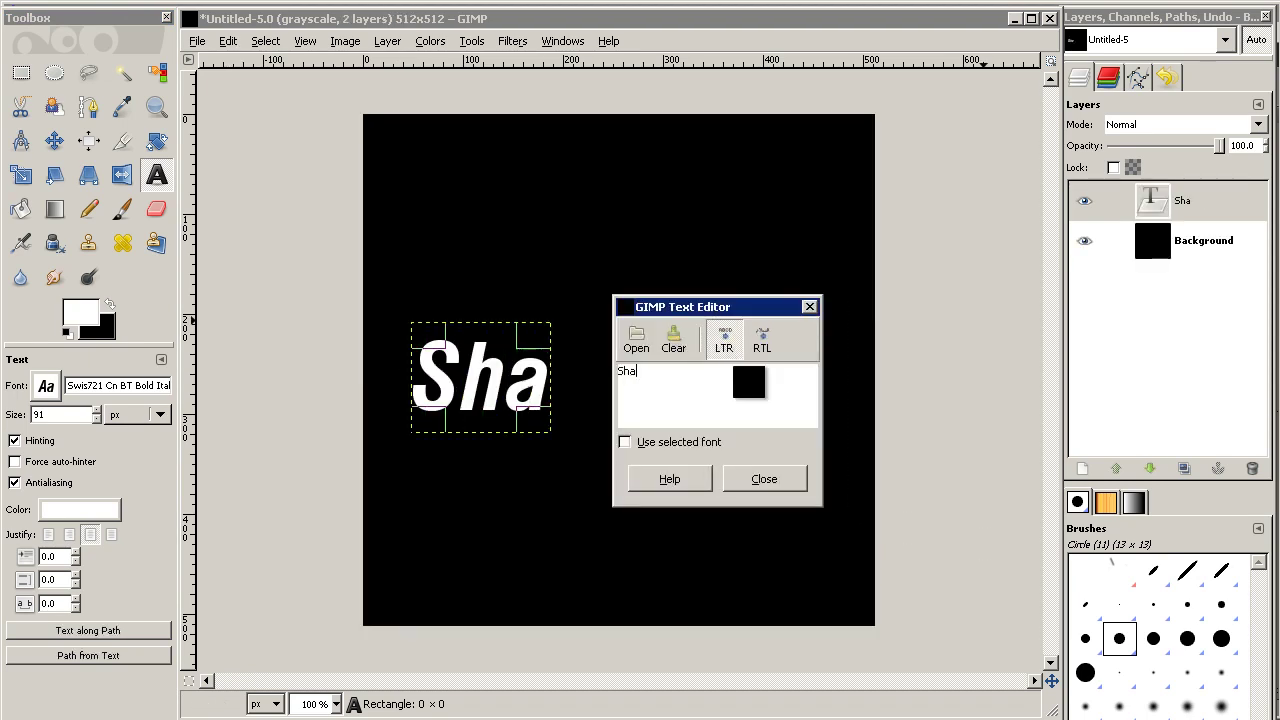
{"action": "type", "text": "de 12."}
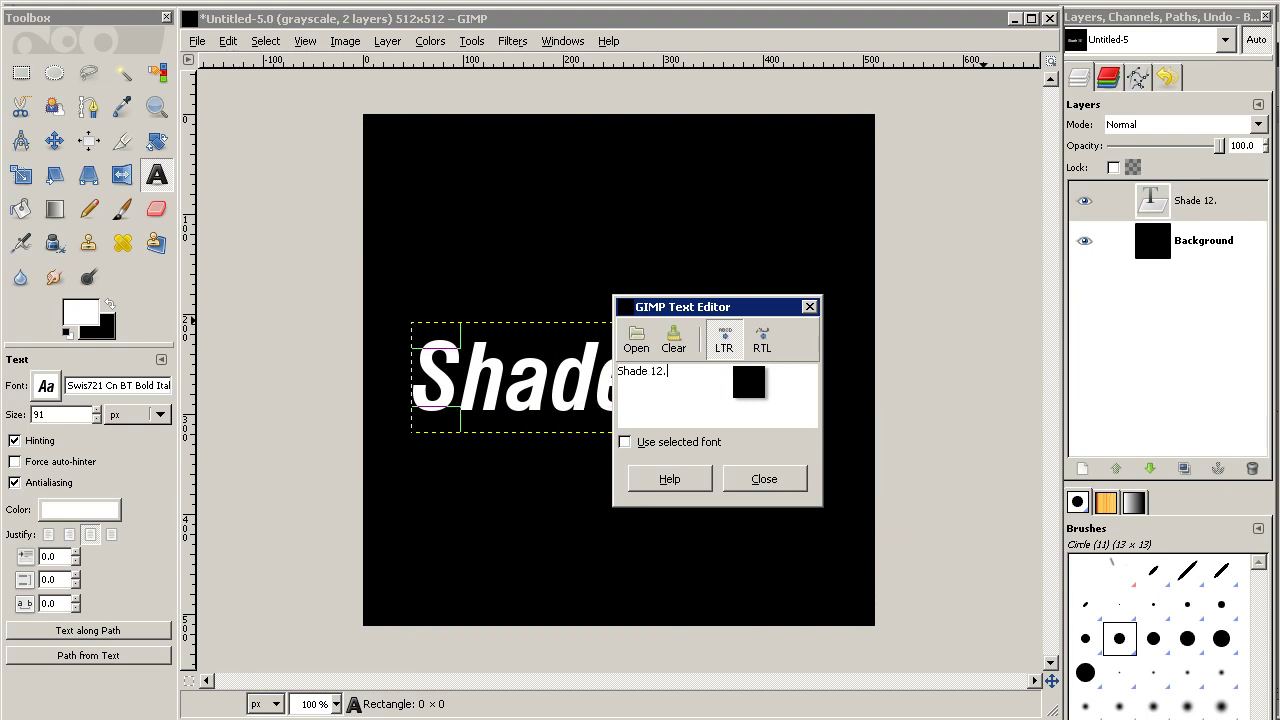
{"action": "type", "text": "03"}
Add a second line reading "Frosted Glass" to the text and finish editing it.
{"action": "key", "text": "Return"}
{"action": "type", "text": "free."}
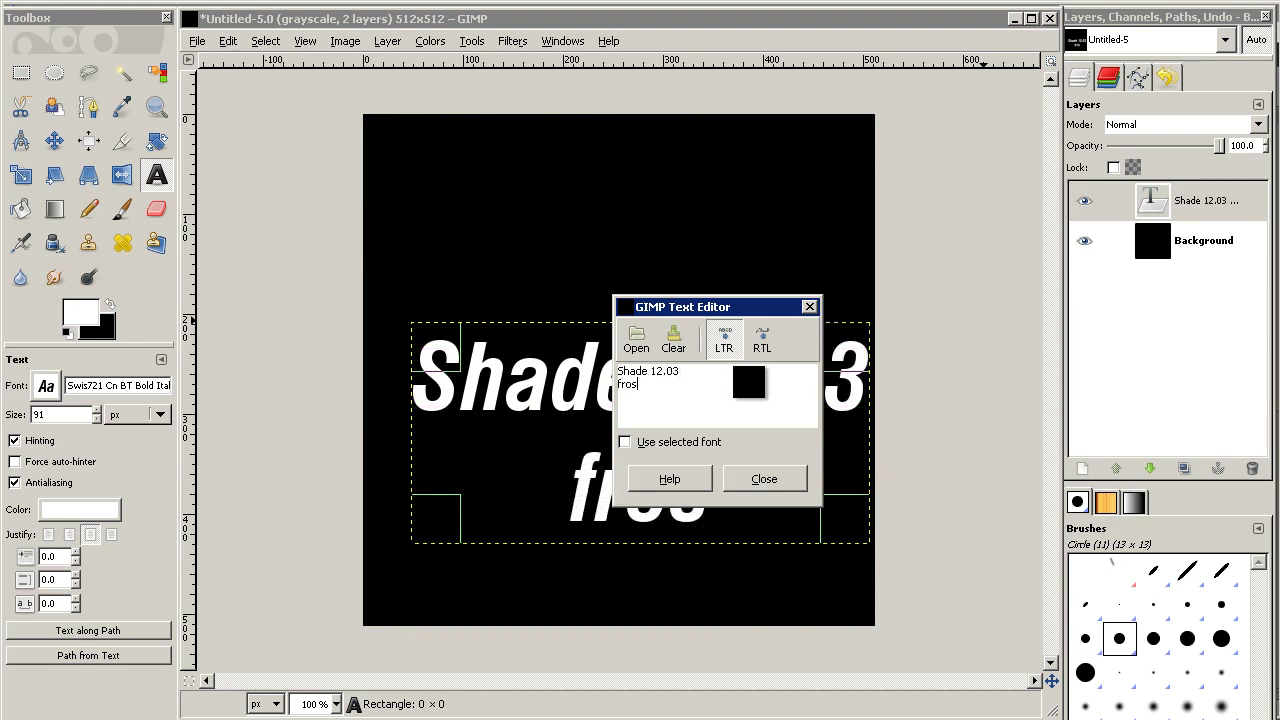
{"action": "key", "text": "BackSpace"}
{"action": "key", "text": "BackSpace"}
{"action": "key", "text": "BackSpace"}
{"action": "type", "text": "o"}
{"action": "key", "text": "BackSpace"}
{"action": "key", "text": "BackSpace"}
{"action": "key", "text": "BackSpace"}
{"action": "type", "text": "Ft"}
{"action": "key", "text": "BackSpace"}
{"action": "type", "text": "roste"}
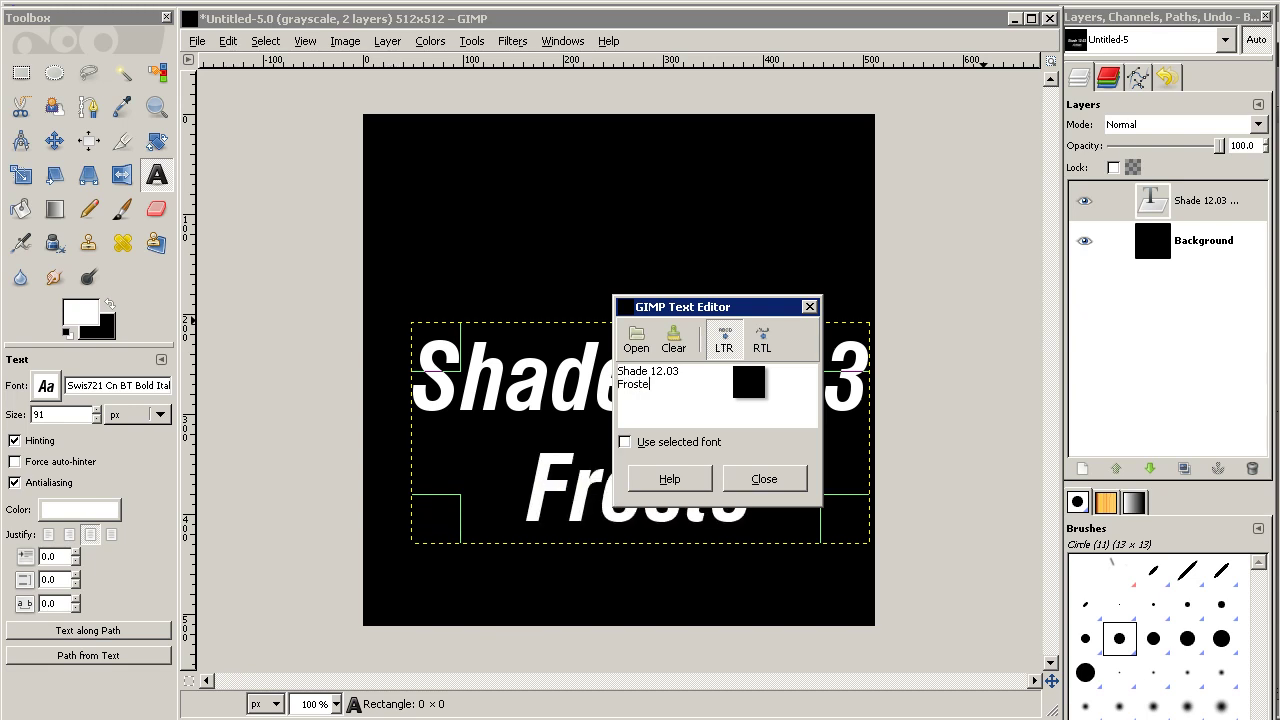
{"action": "type", "text": "d Glass"}
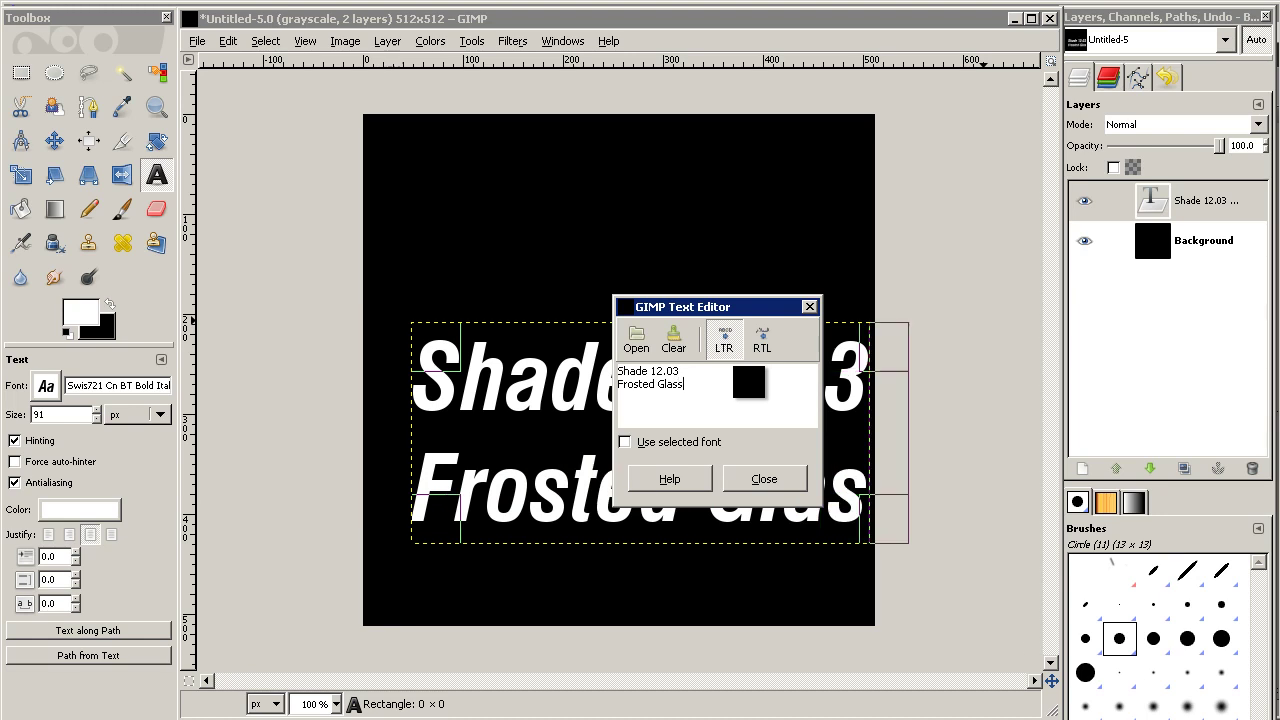
{"action": "left_click", "coordinate": [755, 484]}
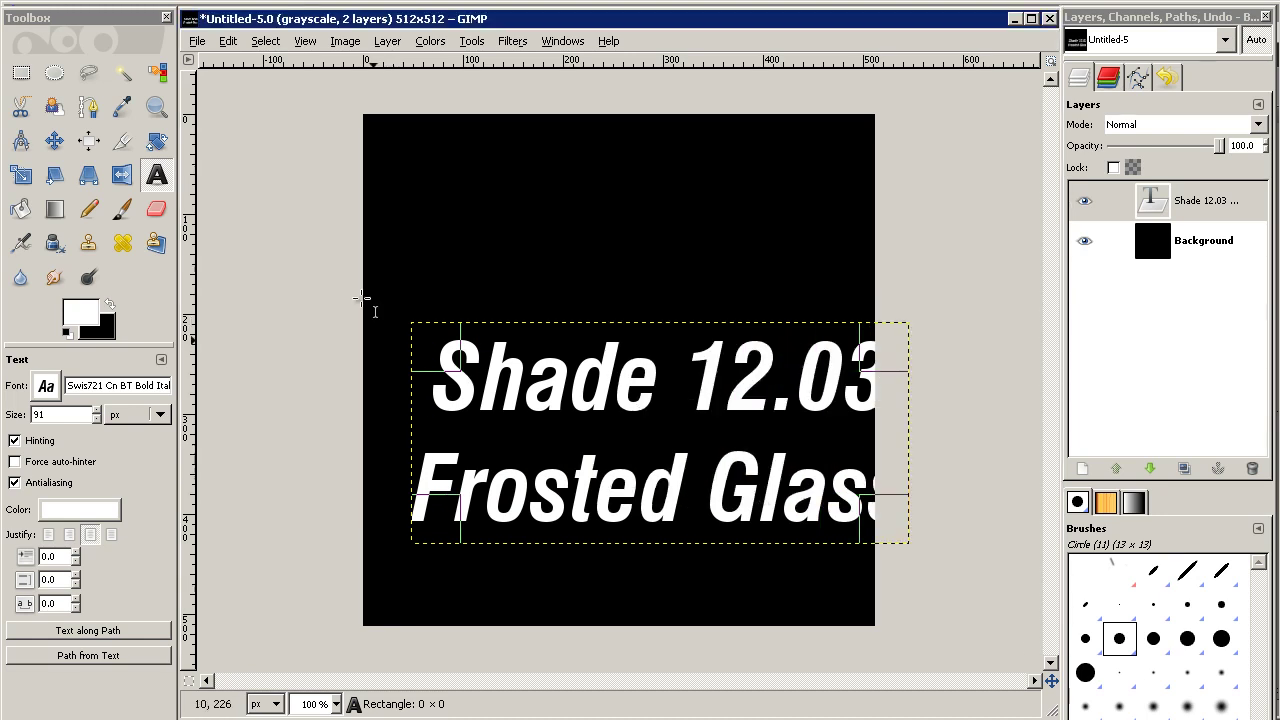
Move the text to the centre of the image and discard the layer's text information.
{"action": "left_click", "coordinate": [57, 143]}
{"action": "left_click_drag", "start_coordinate": [510, 356], "coordinate": [476, 299]}
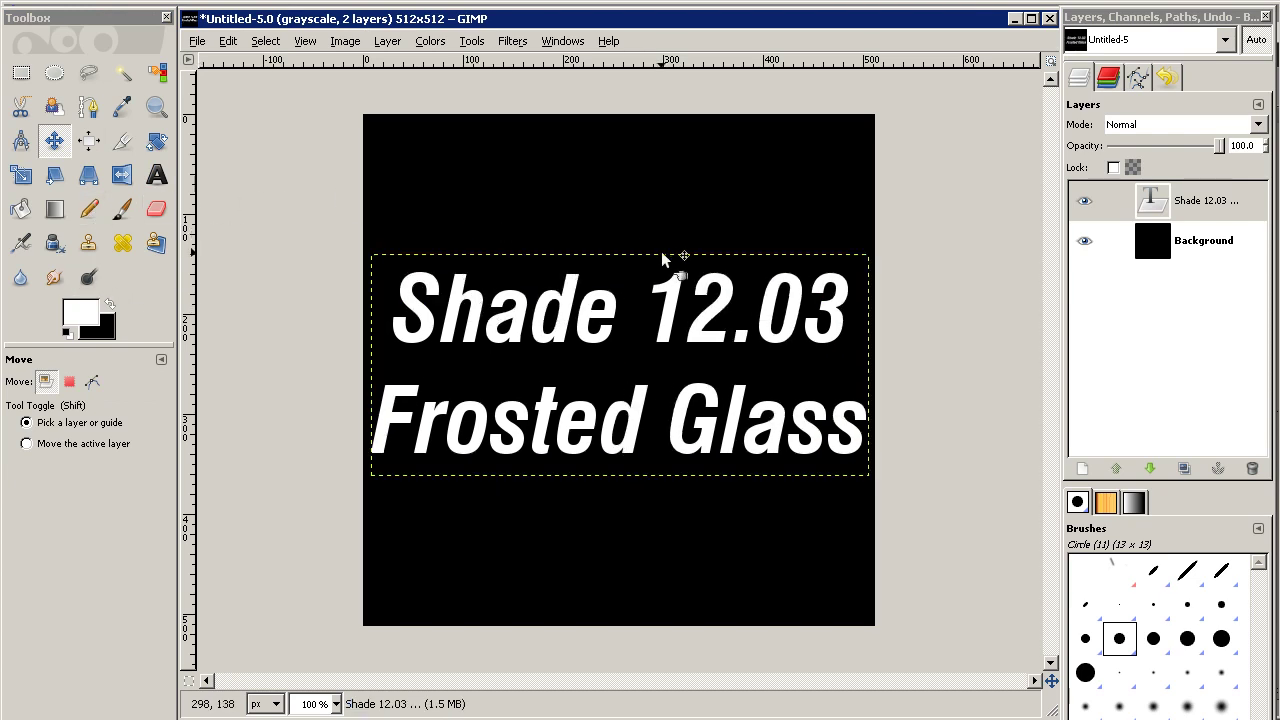
{"action": "left_click", "coordinate": [386, 41]}
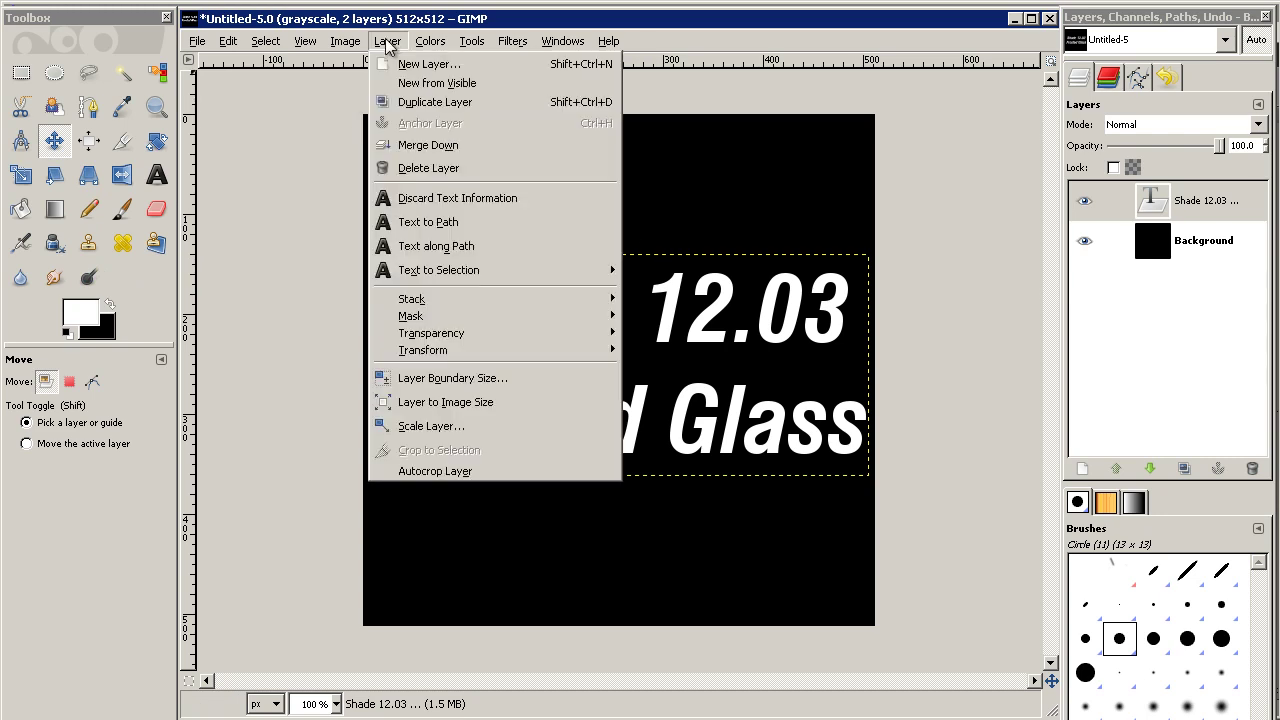
{"action": "left_click", "coordinate": [443, 205]}
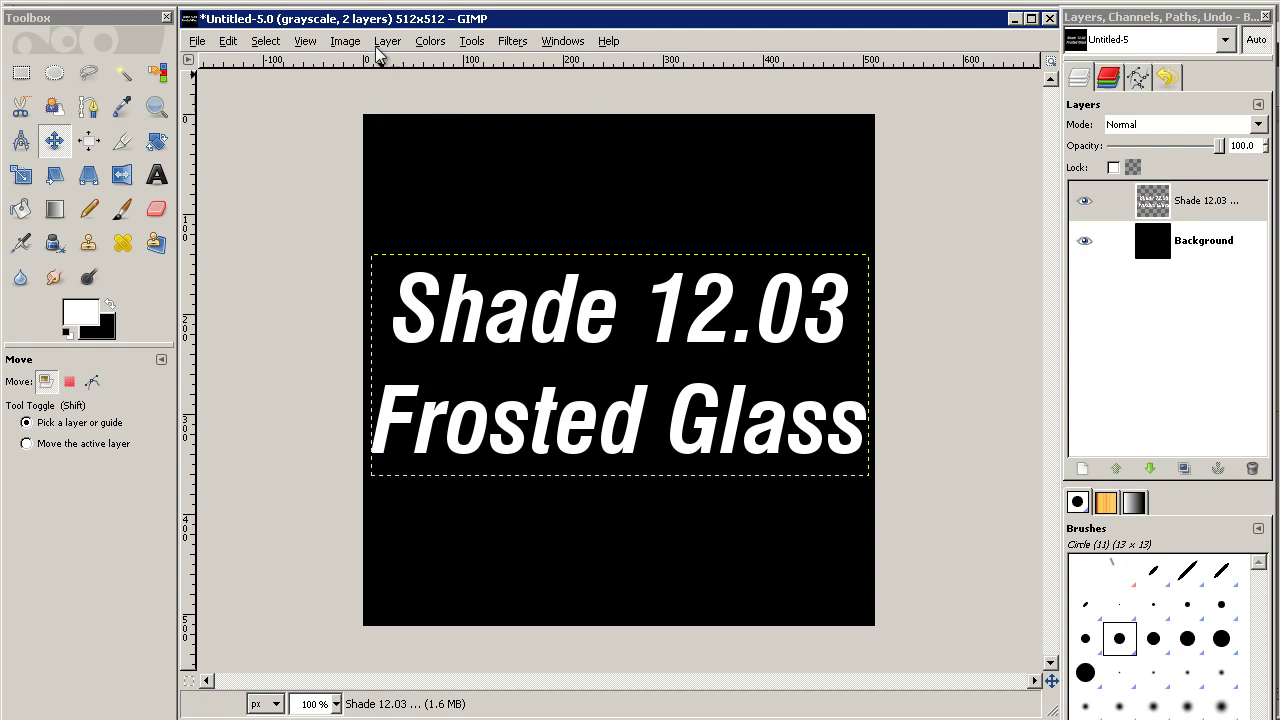
Apply a Gaussian Blur with a 3.0 px radius to the text layer.
{"action": "left_click", "coordinate": [514, 46]}
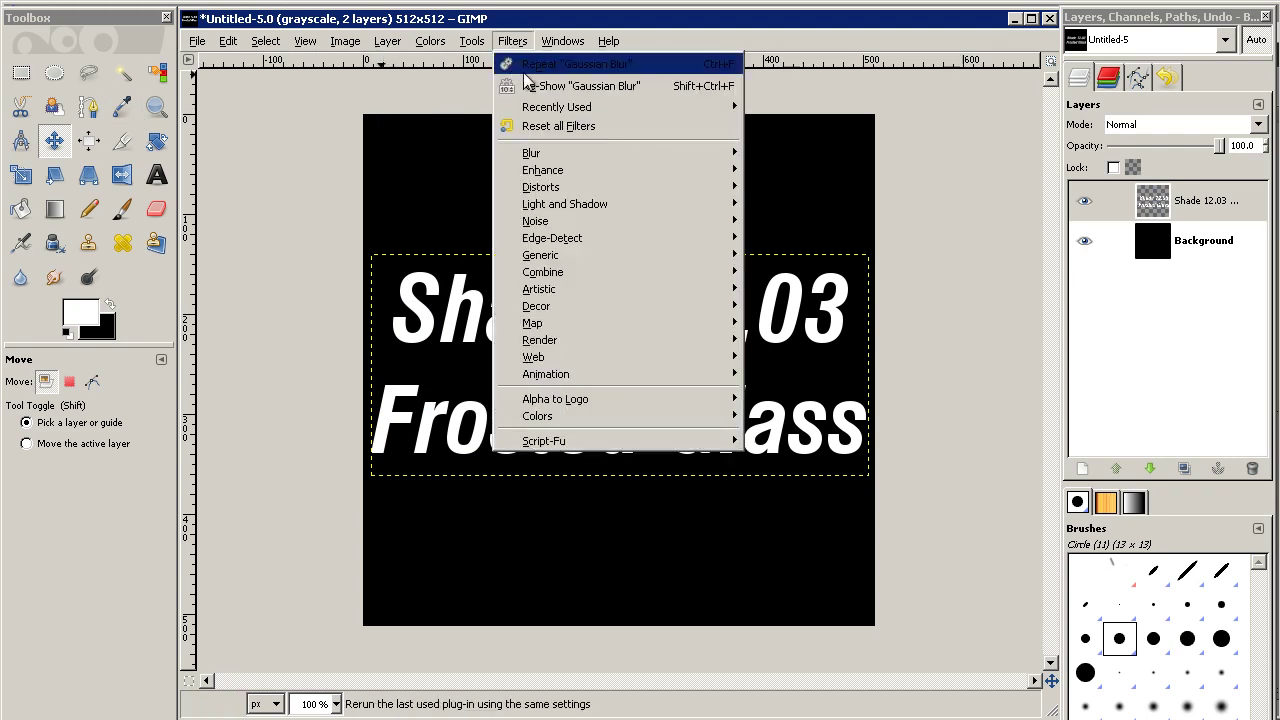
{"action": "mouse_move", "coordinate": [592, 157]}
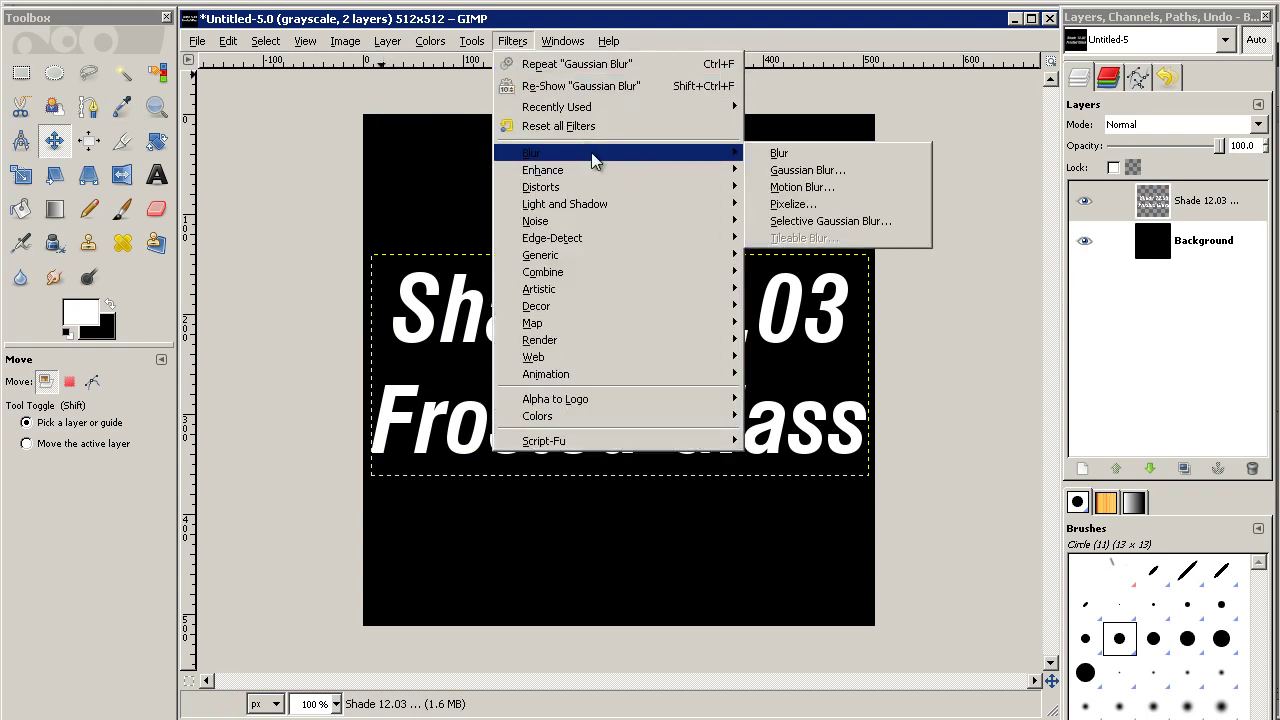
{"action": "left_click", "coordinate": [781, 171]}
{"action": "left_click_drag", "start_coordinate": [317, 142], "coordinate": [543, 164]}
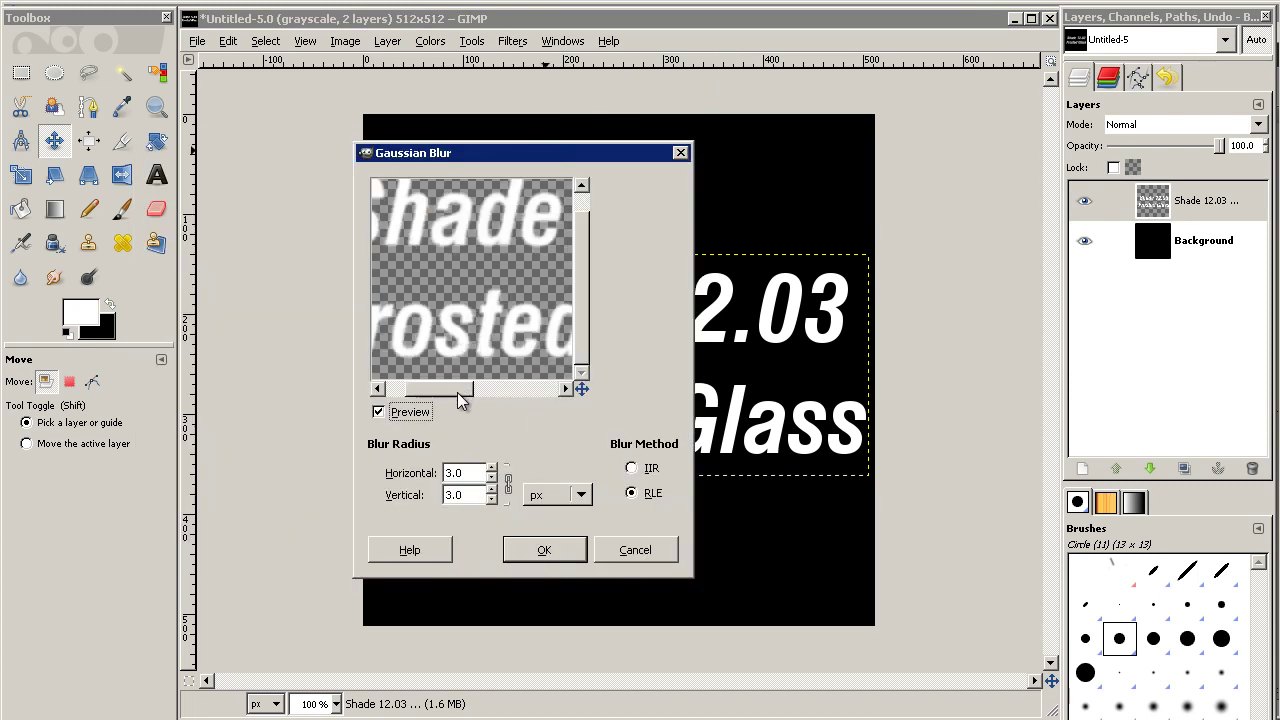
{"action": "left_click", "coordinate": [540, 558]}
{"action": "left_click", "coordinate": [555, 558]}
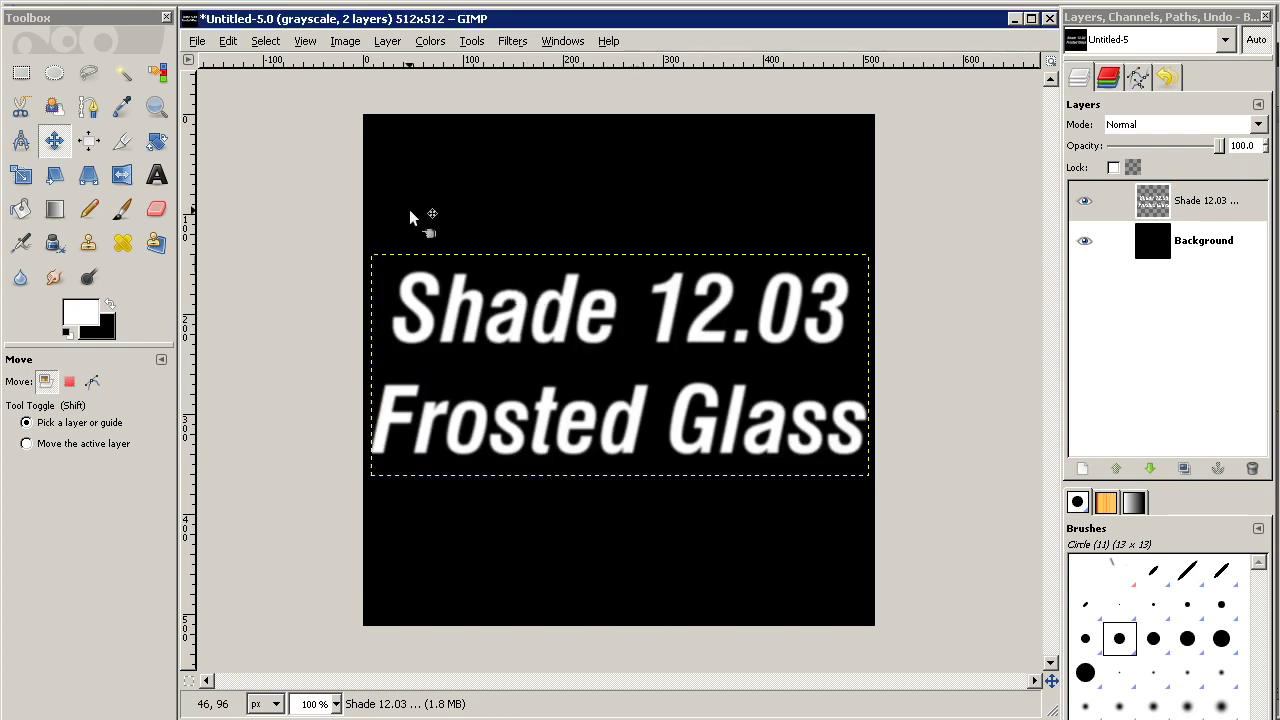
Save the image over "shade 12 frosted glass.tif" in the frosted glass folder, merging visible layers and using LZW compression.
{"action": "left_click", "coordinate": [200, 47]}
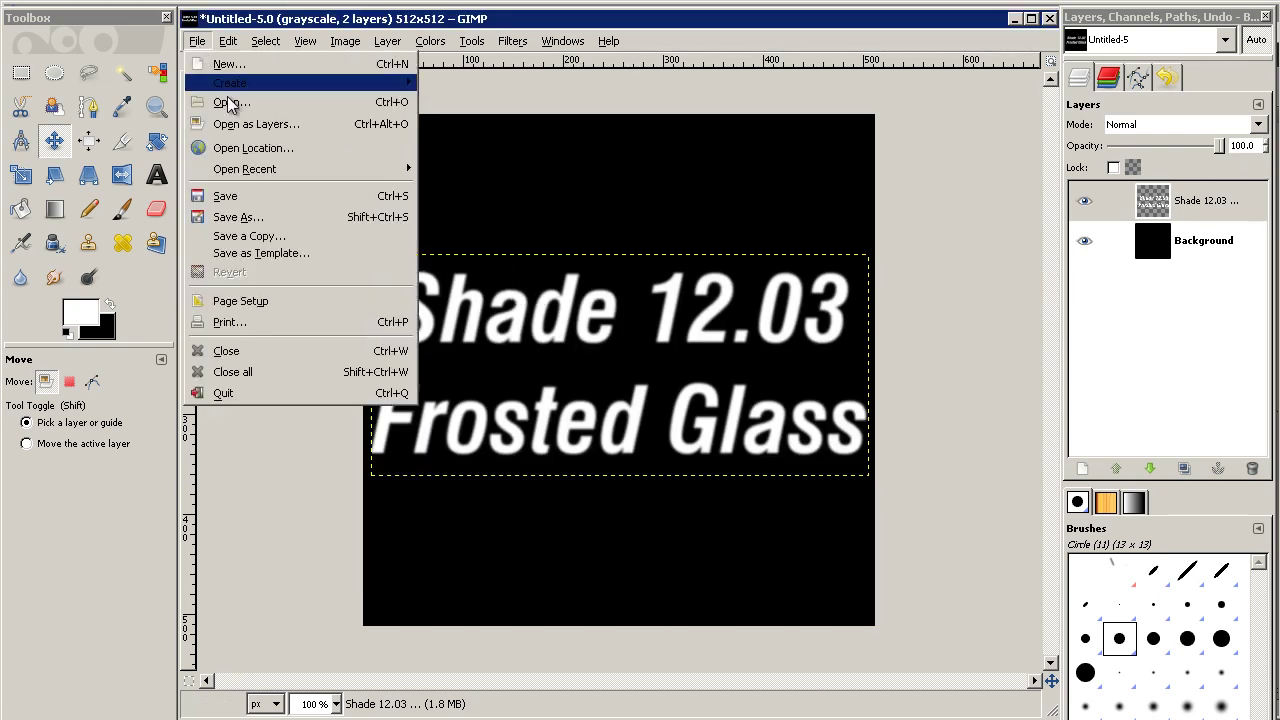
{"action": "left_click", "coordinate": [266, 222]}
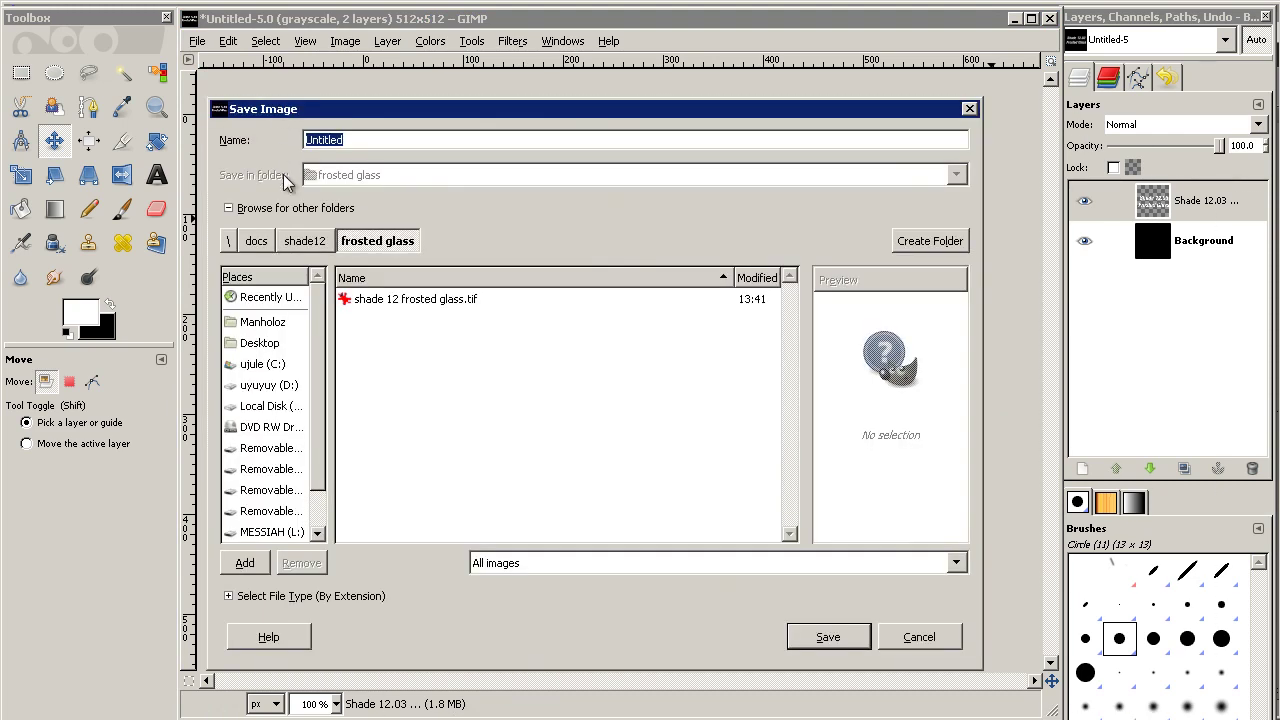
{"action": "left_click", "coordinate": [390, 299]}
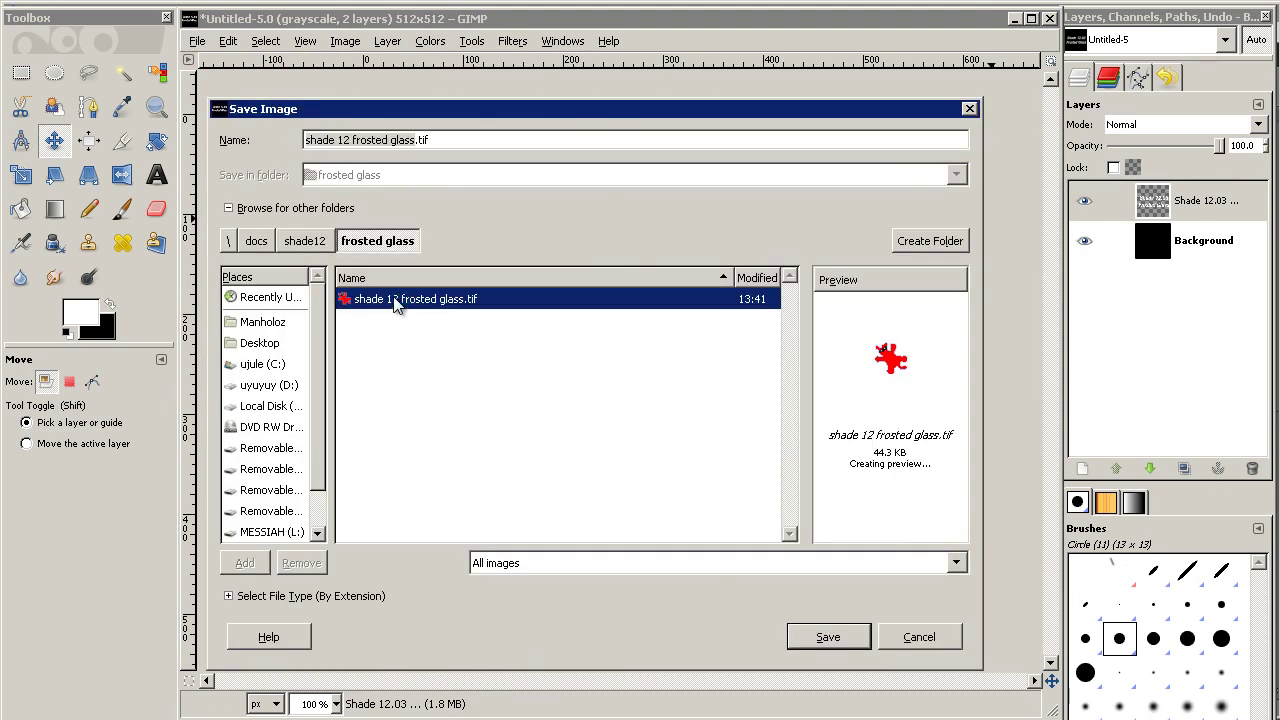
{"action": "left_click", "coordinate": [817, 634]}
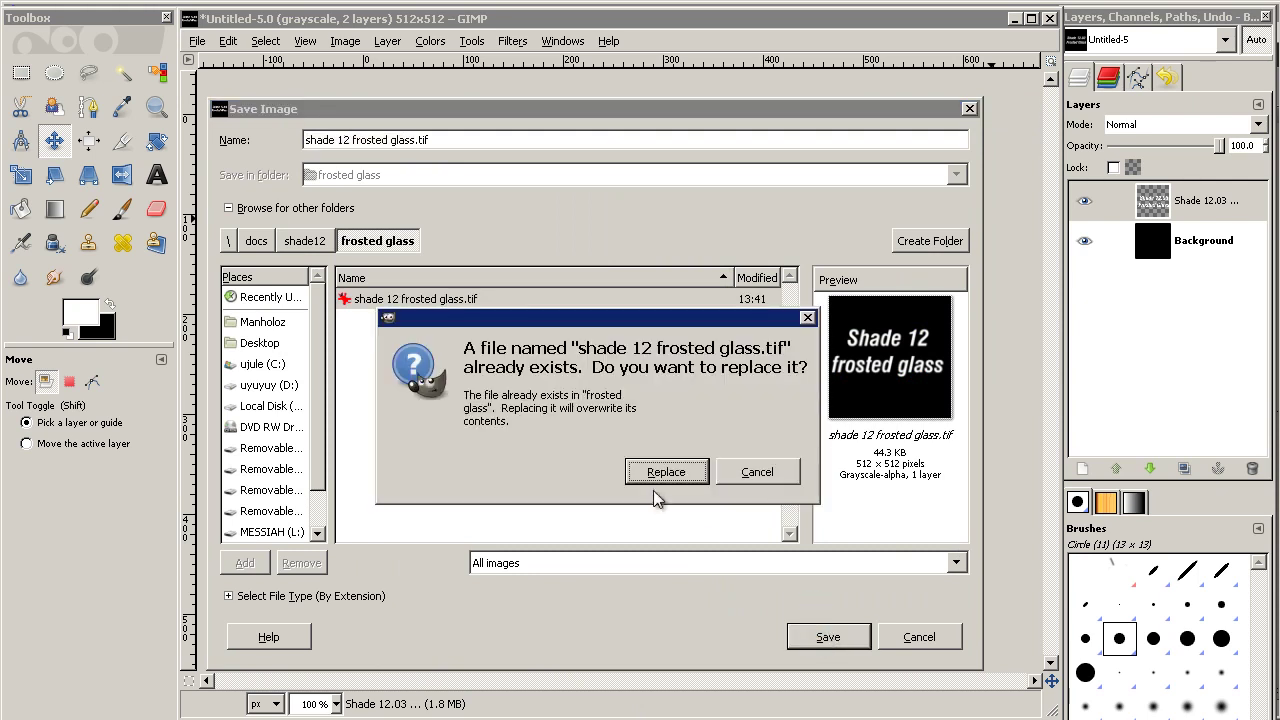
{"action": "left_click", "coordinate": [663, 478]}
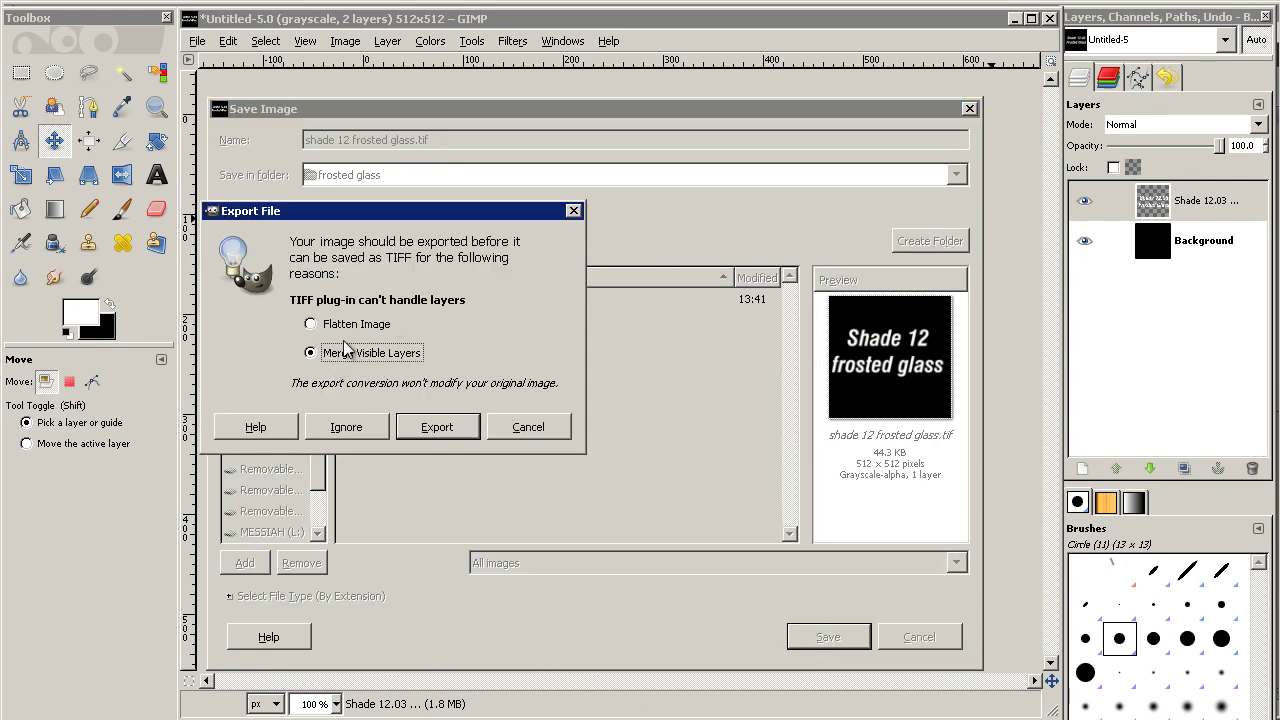
{"action": "left_click", "coordinate": [430, 428]}
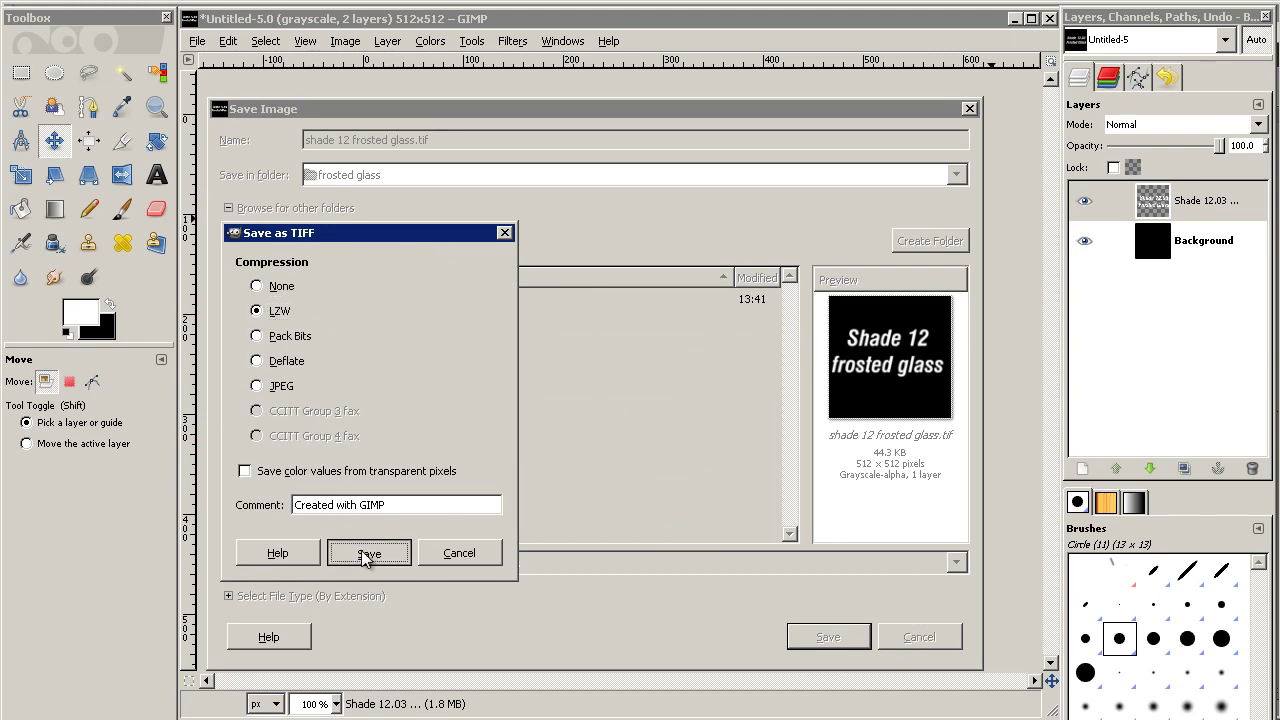
{"action": "left_click", "coordinate": [368, 555]}
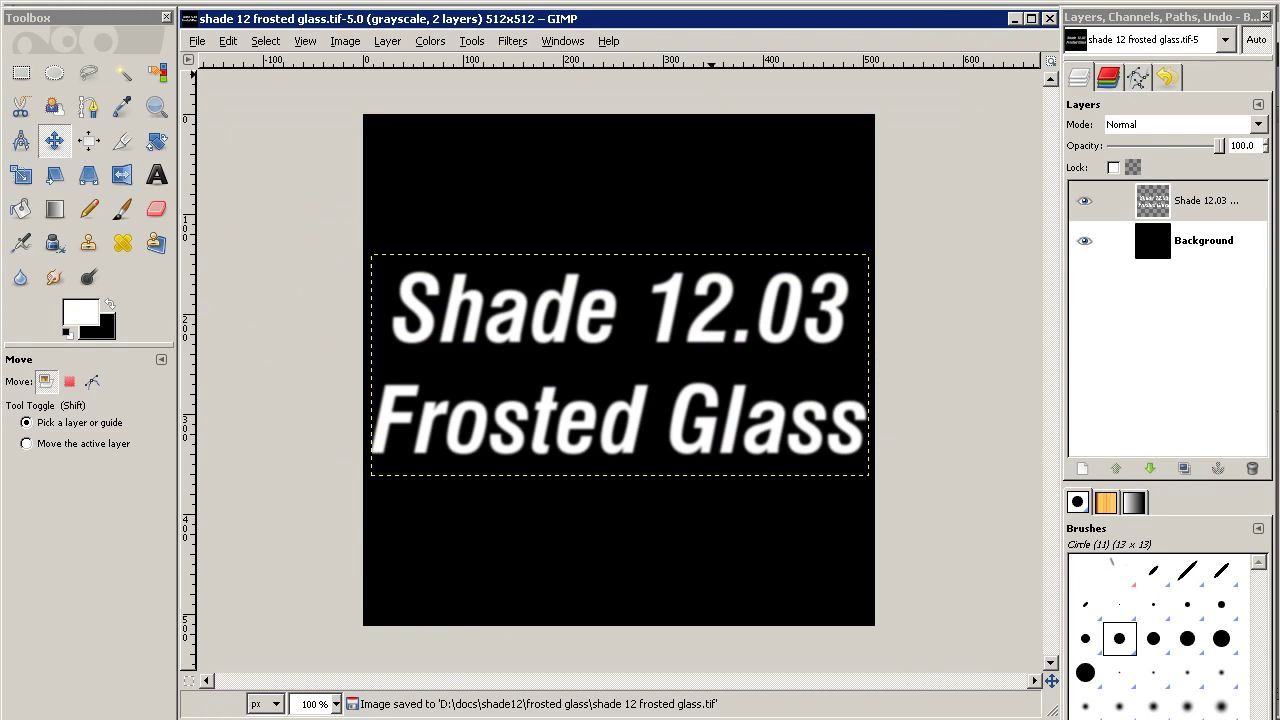
Switch to Shade and load "shade 12 frosted glass.tif" as an image mapping layer on the glass panel's surface.
{"action": "left_click", "coordinate": [1014, 19]}
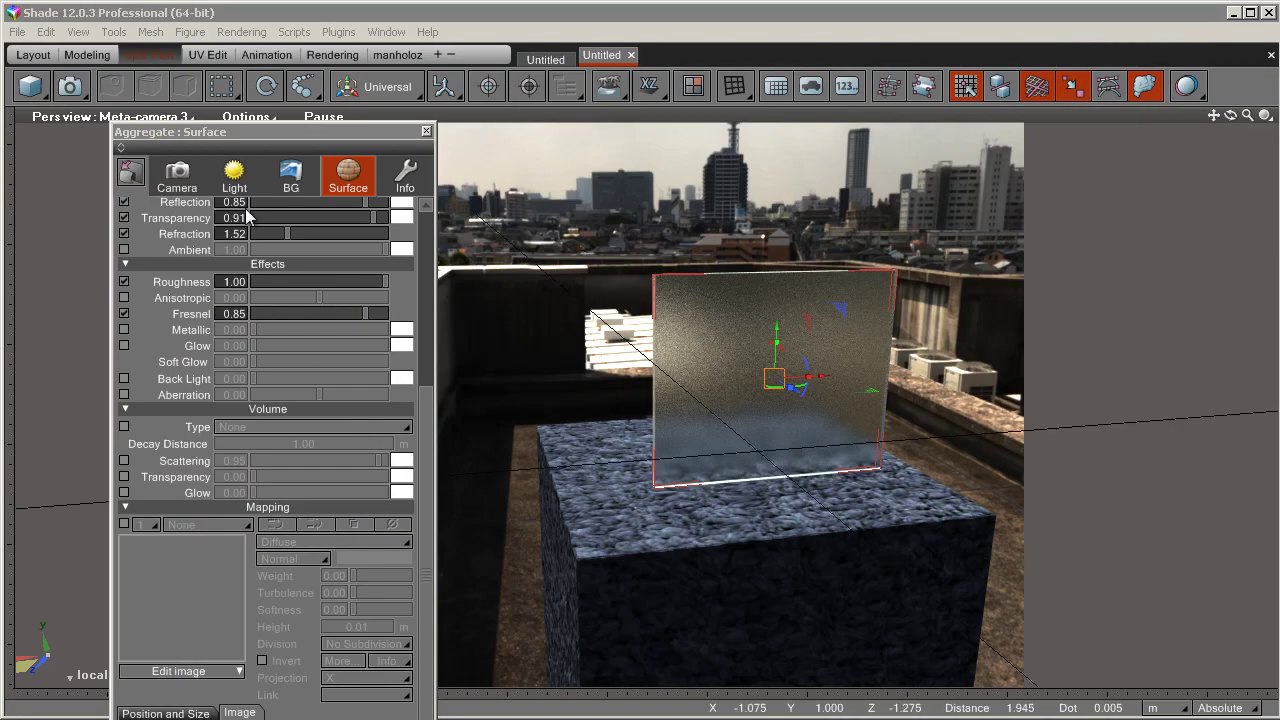
{"action": "left_click", "coordinate": [125, 524]}
{"action": "left_click", "coordinate": [220, 672]}
{"action": "mouse_move", "coordinate": [185, 689]}
{"action": "left_click", "coordinate": [180, 718]}
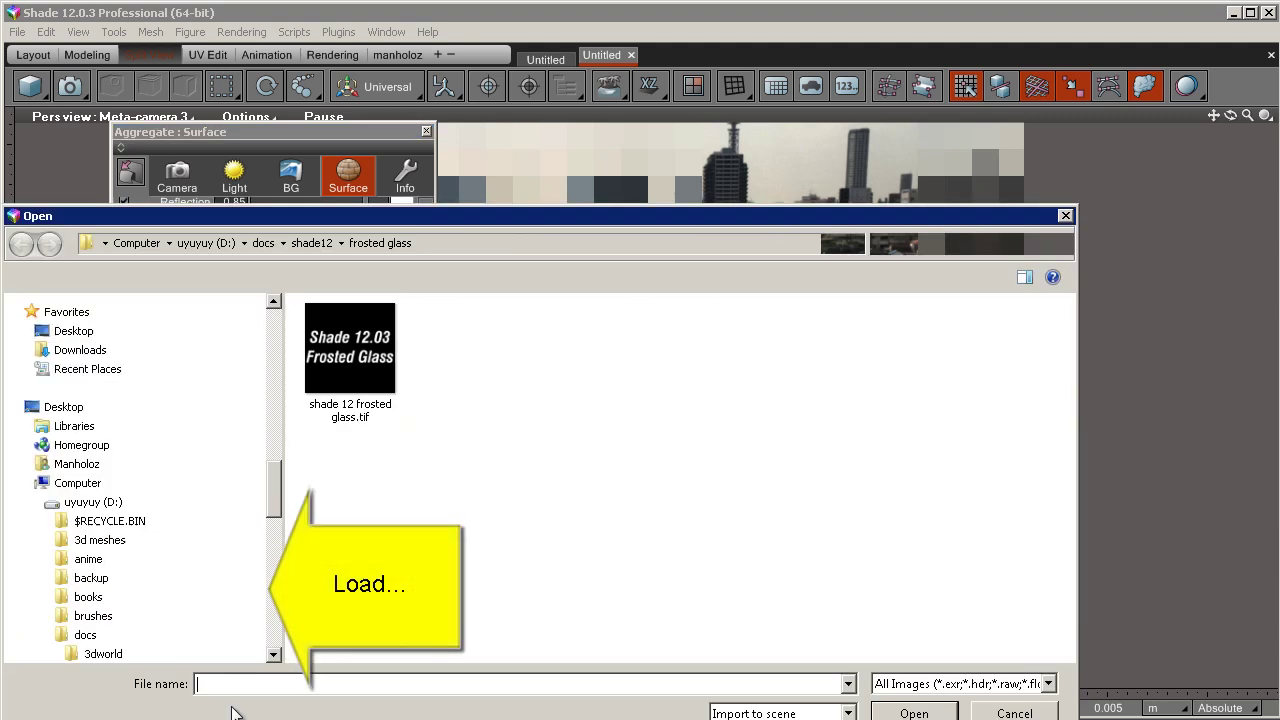
{"action": "left_click", "coordinate": [355, 356]}
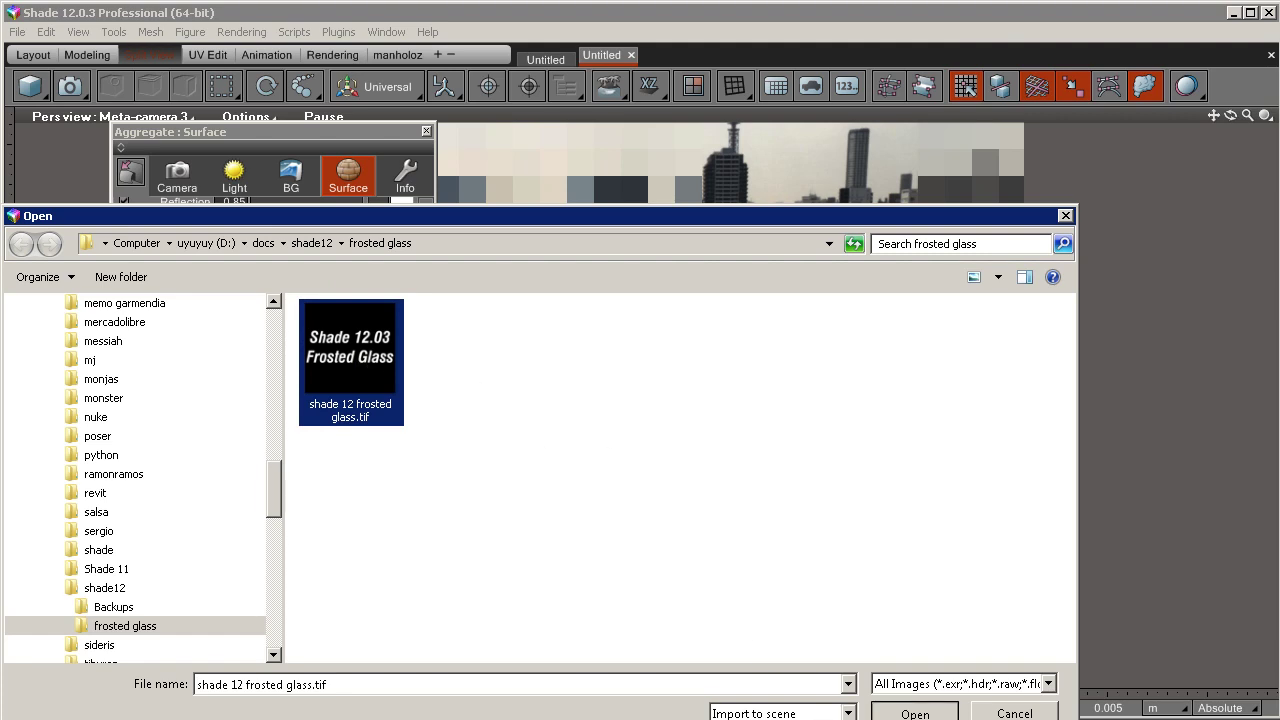
{"action": "key", "text": "Return"}
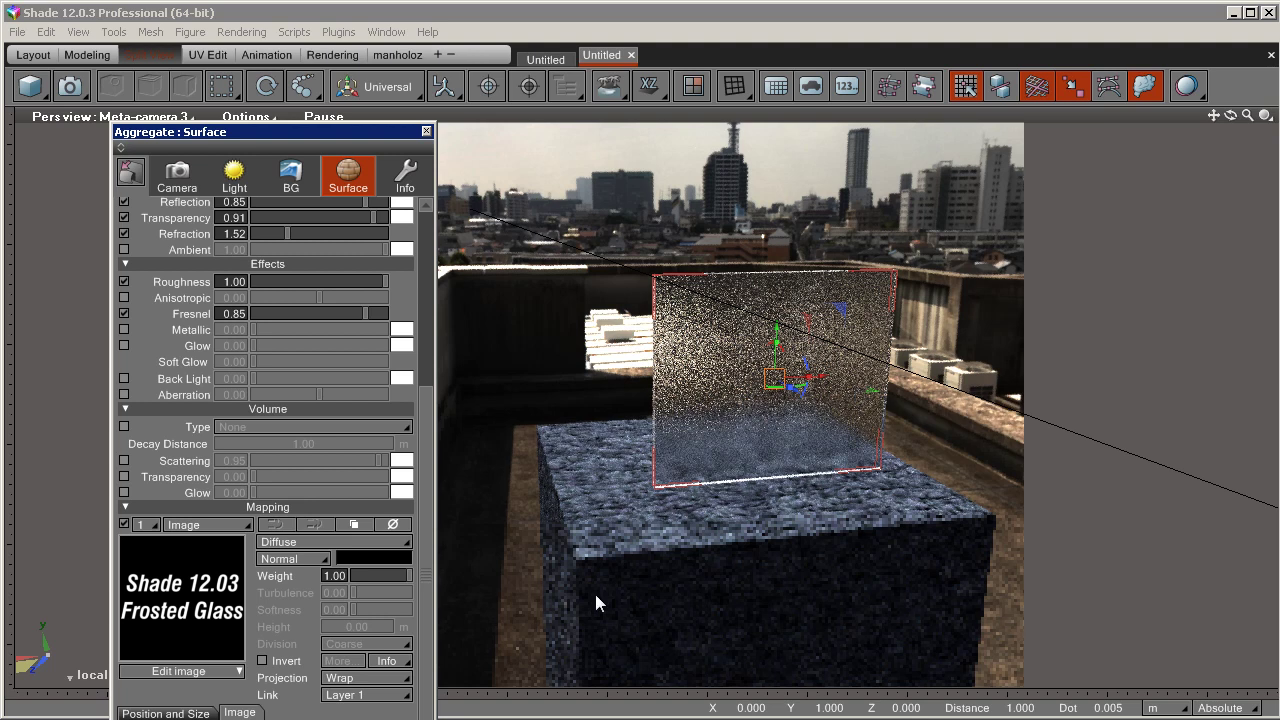
Apply the text image mapping to the panel's roughness, enable Invert, and check the projection options.
{"action": "left_click", "coordinate": [319, 543]}
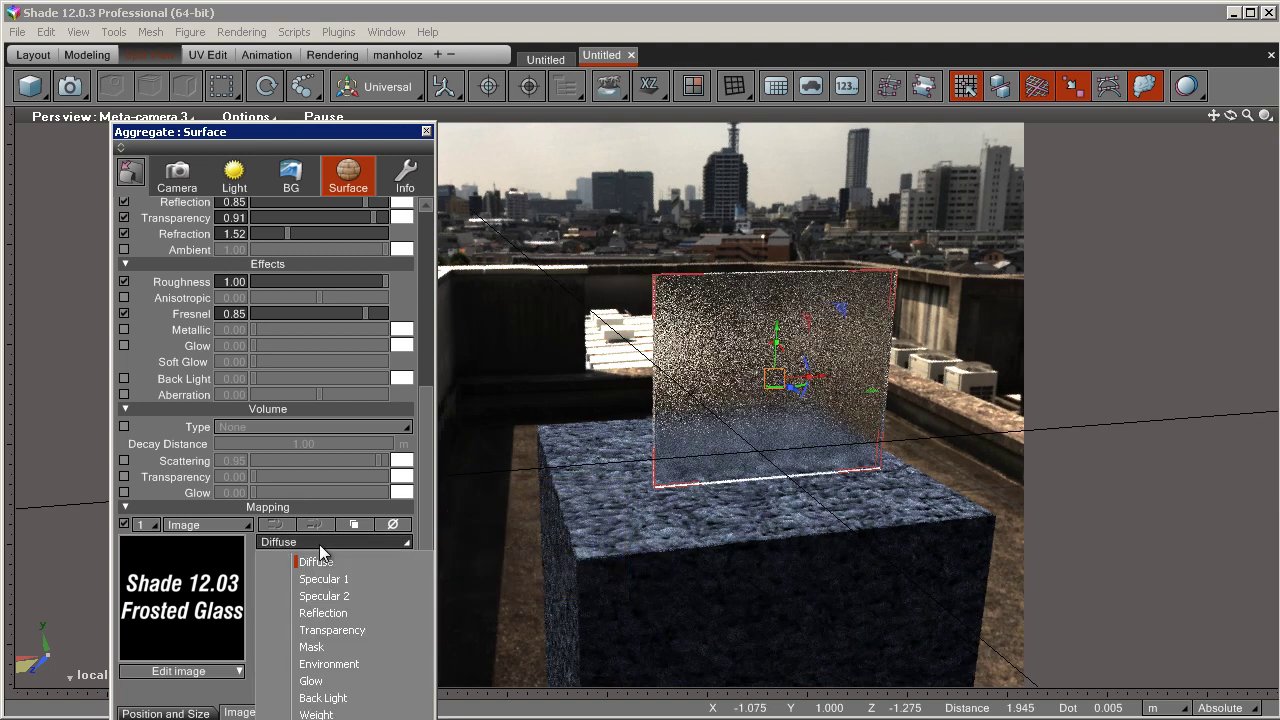
{"action": "left_click", "coordinate": [318, 718]}
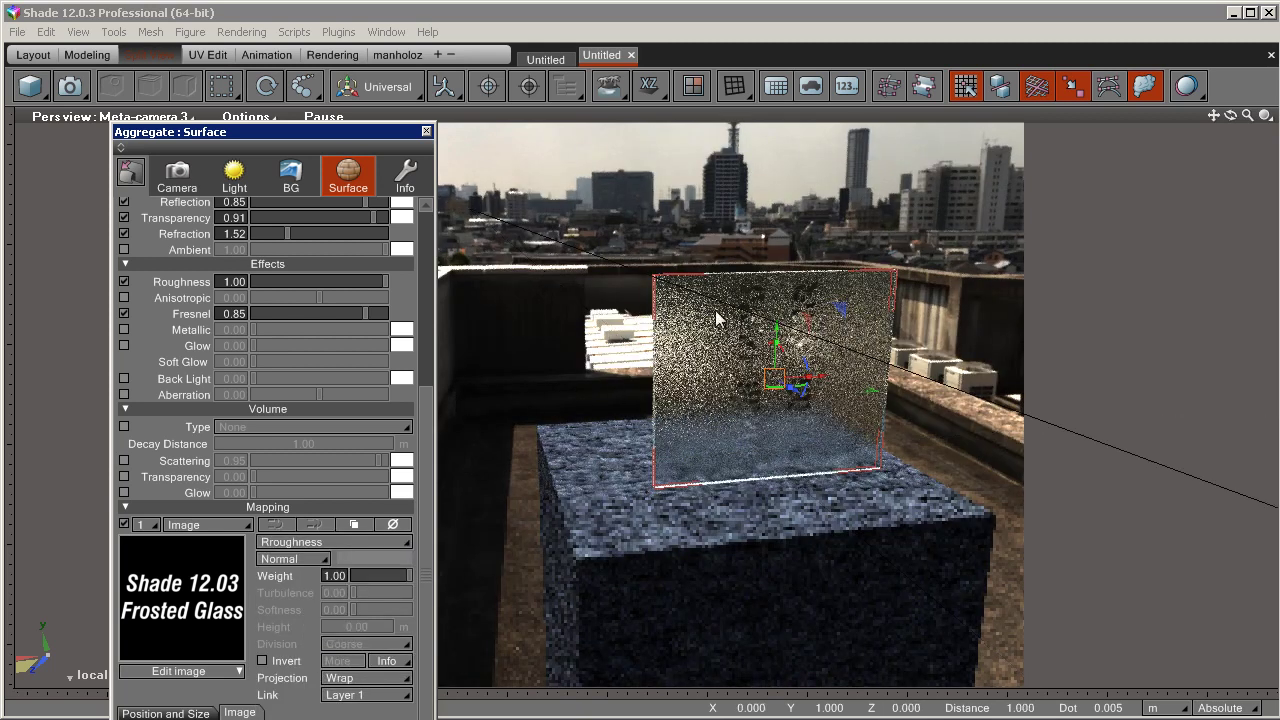
{"action": "left_click", "coordinate": [748, 440]}
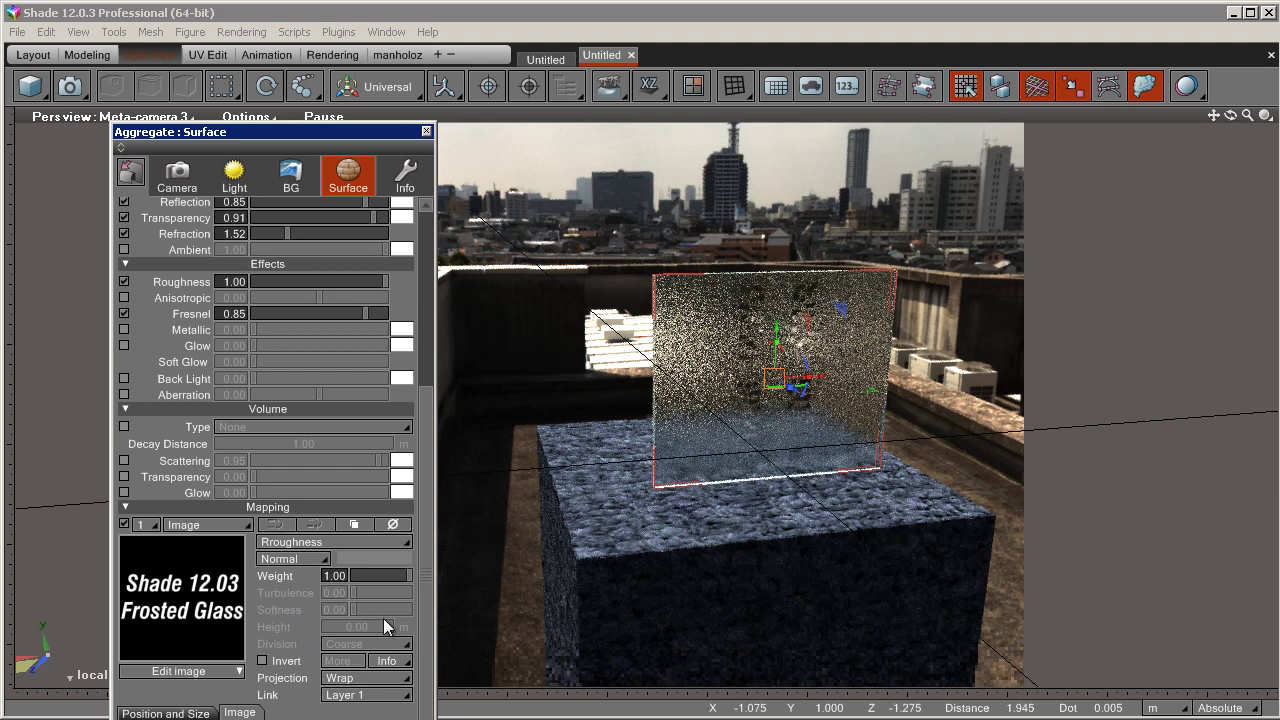
{"action": "left_click", "coordinate": [268, 663]}
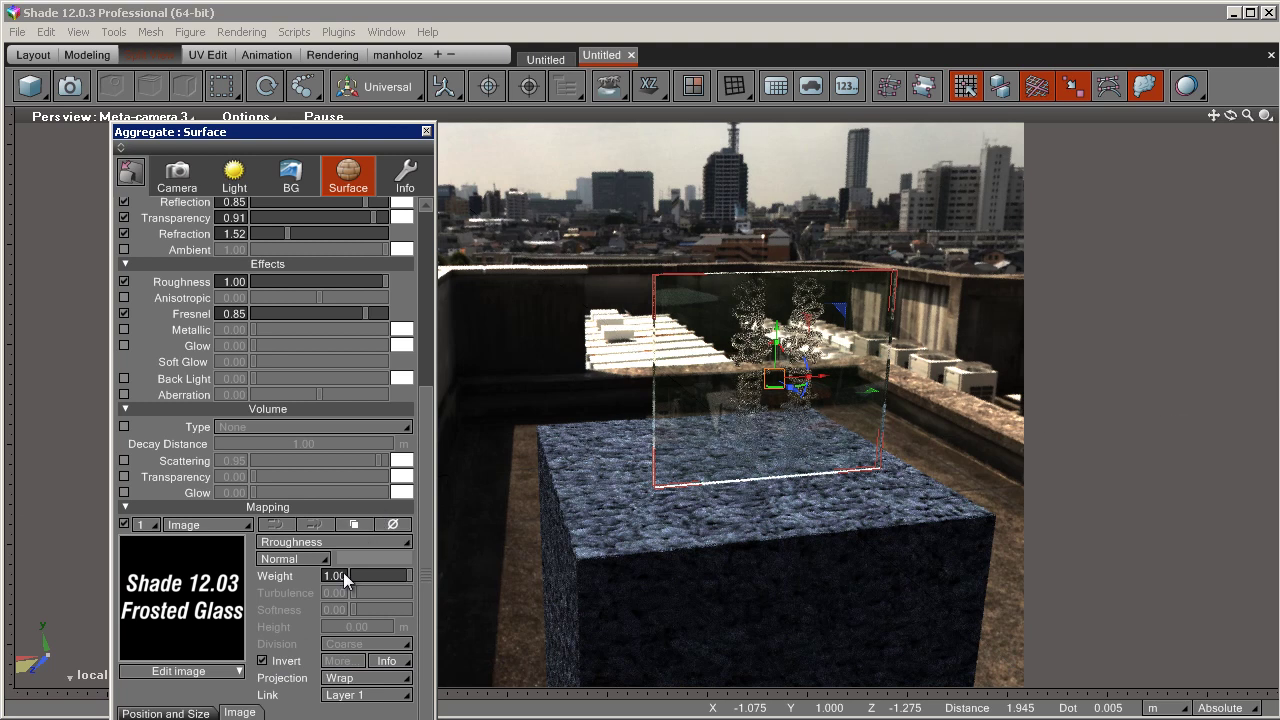
{"action": "left_click", "coordinate": [394, 679]}
{"action": "left_click", "coordinate": [313, 699]}
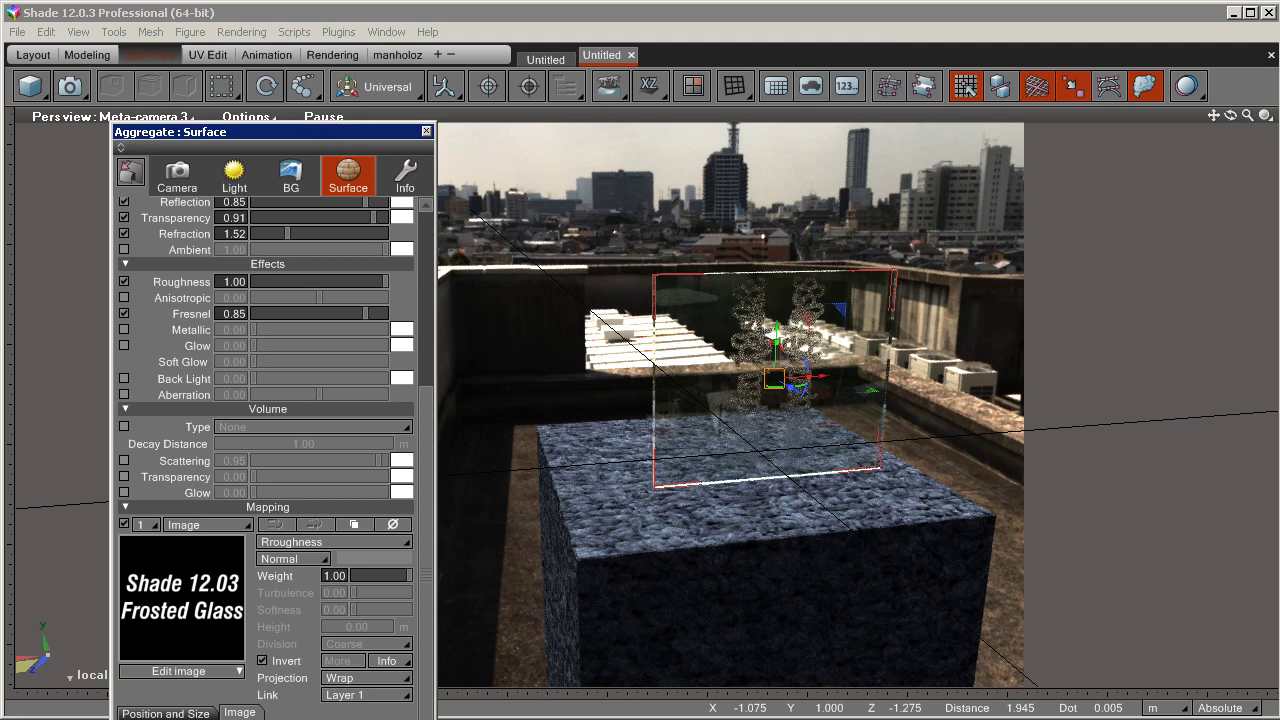
Close the surface settings and put the glass panel into mesh editing with the toolbox shown.
{"action": "left_click", "coordinate": [427, 131]}
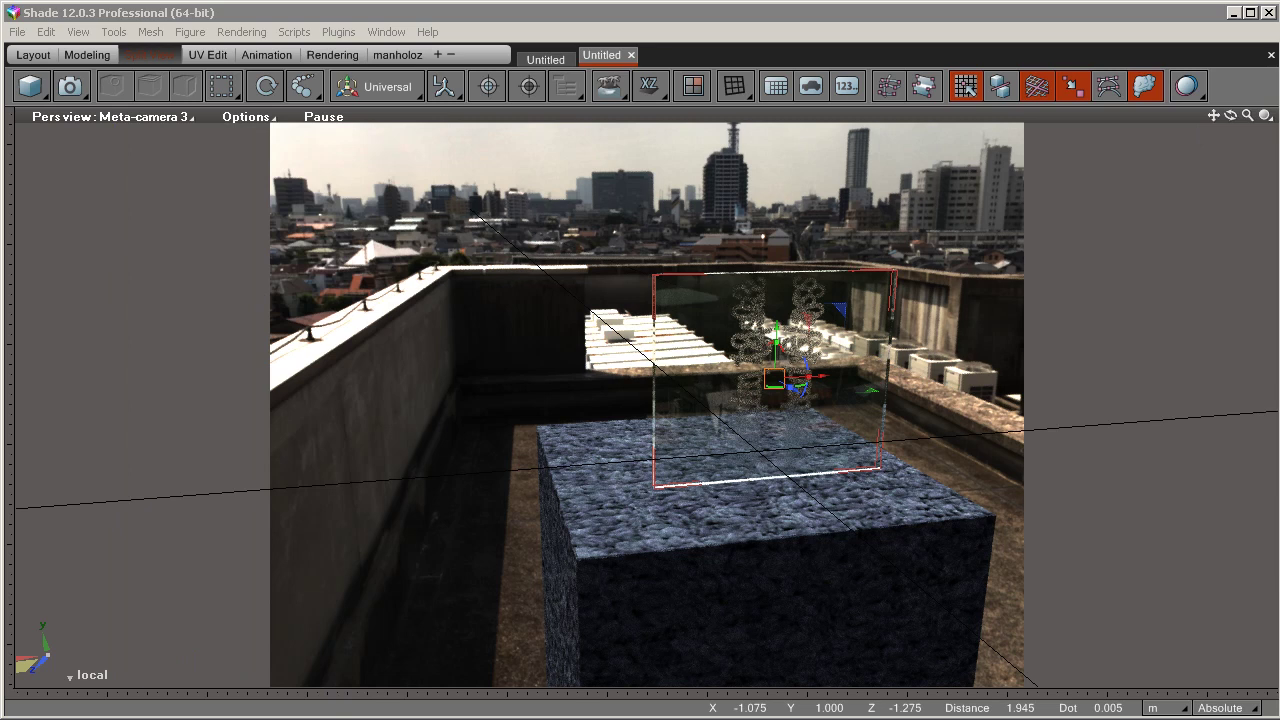
{"action": "left_click_drag", "start_coordinate": [1279, 108], "coordinate": [349, 80]}
{"action": "left_click", "coordinate": [44, 94]}
{"action": "left_click", "coordinate": [45, 88]}
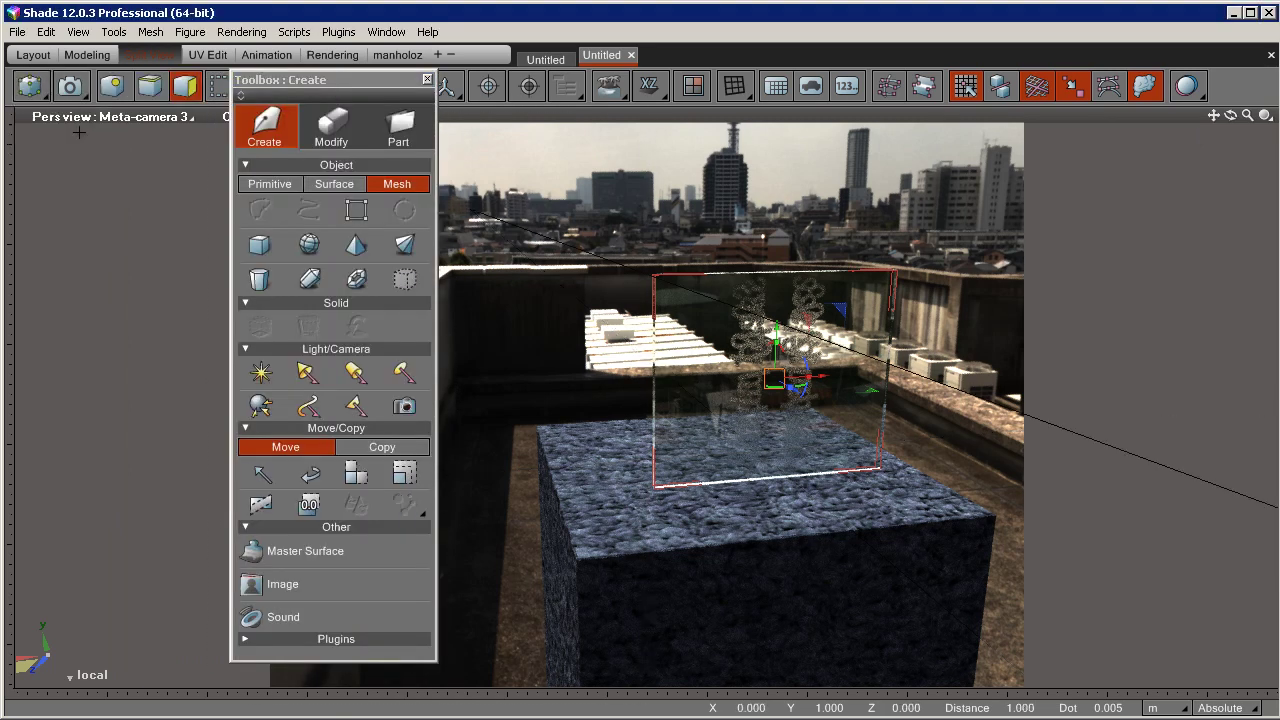
Arrange the workspace as four views, with the UV view replacing the front view.
{"action": "left_click", "coordinate": [693, 85]}
{"action": "left_click", "coordinate": [680, 166]}
{"action": "left_click_drag", "start_coordinate": [395, 82], "coordinate": [687, 108]}
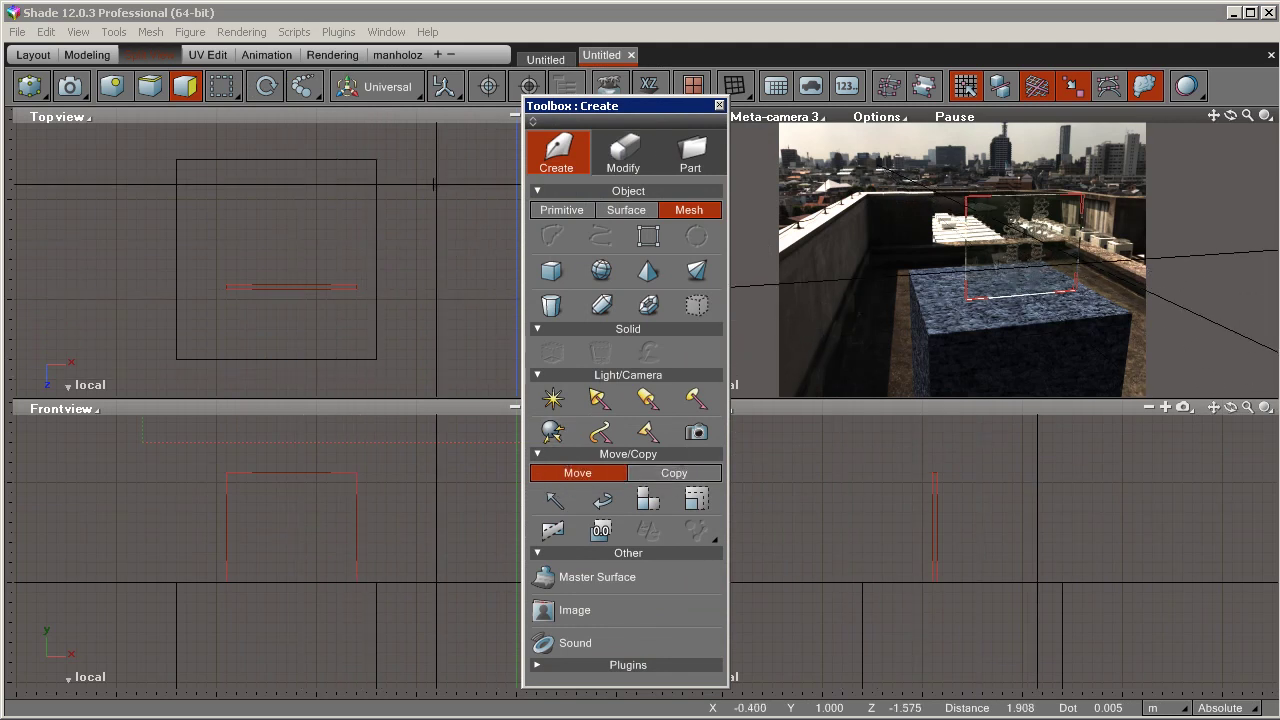
{"action": "left_click", "coordinate": [48, 36]}
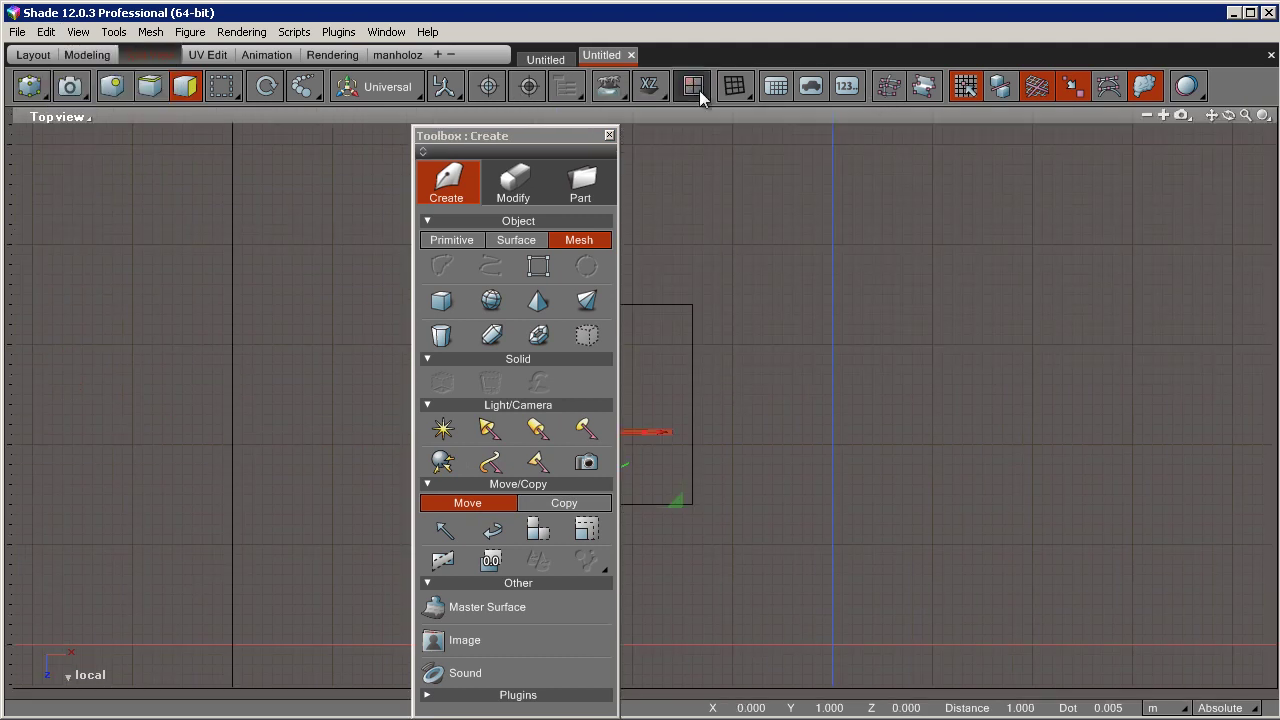
{"action": "left_click", "coordinate": [699, 90]}
{"action": "left_click", "coordinate": [707, 162]}
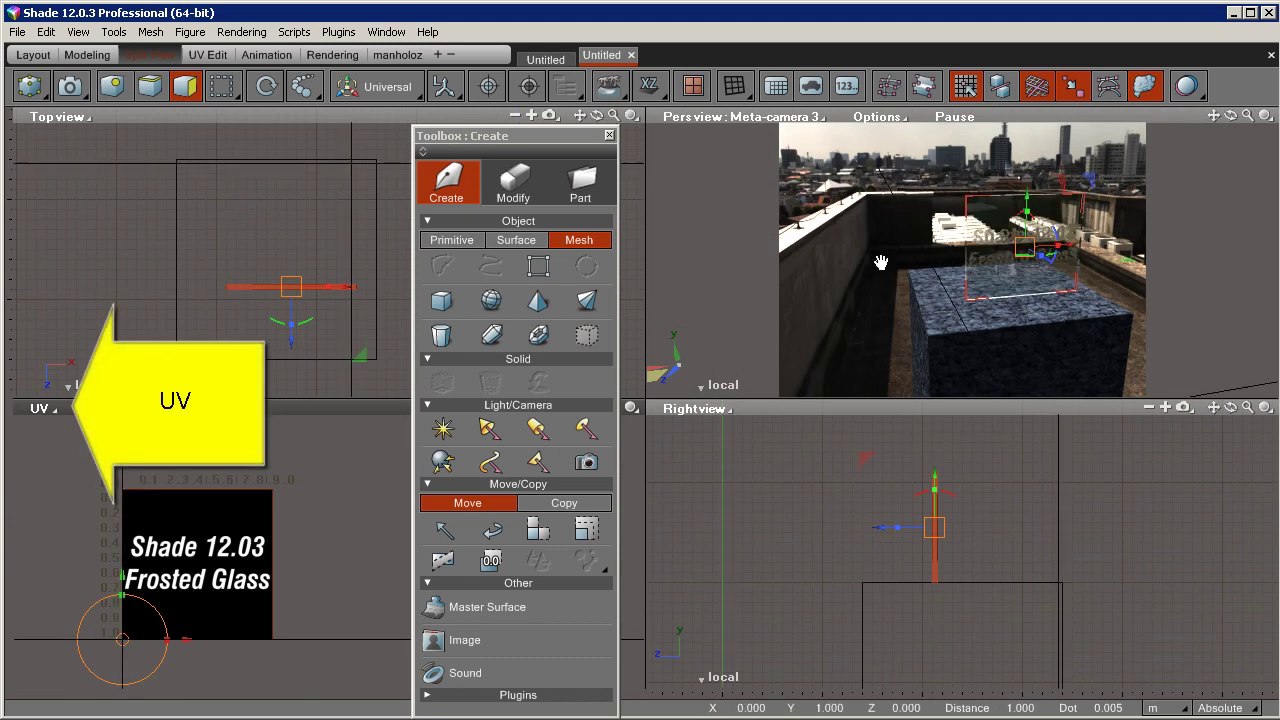
{"action": "middle_click_drag", "start_coordinate": [909, 264], "coordinate": [900, 266]}
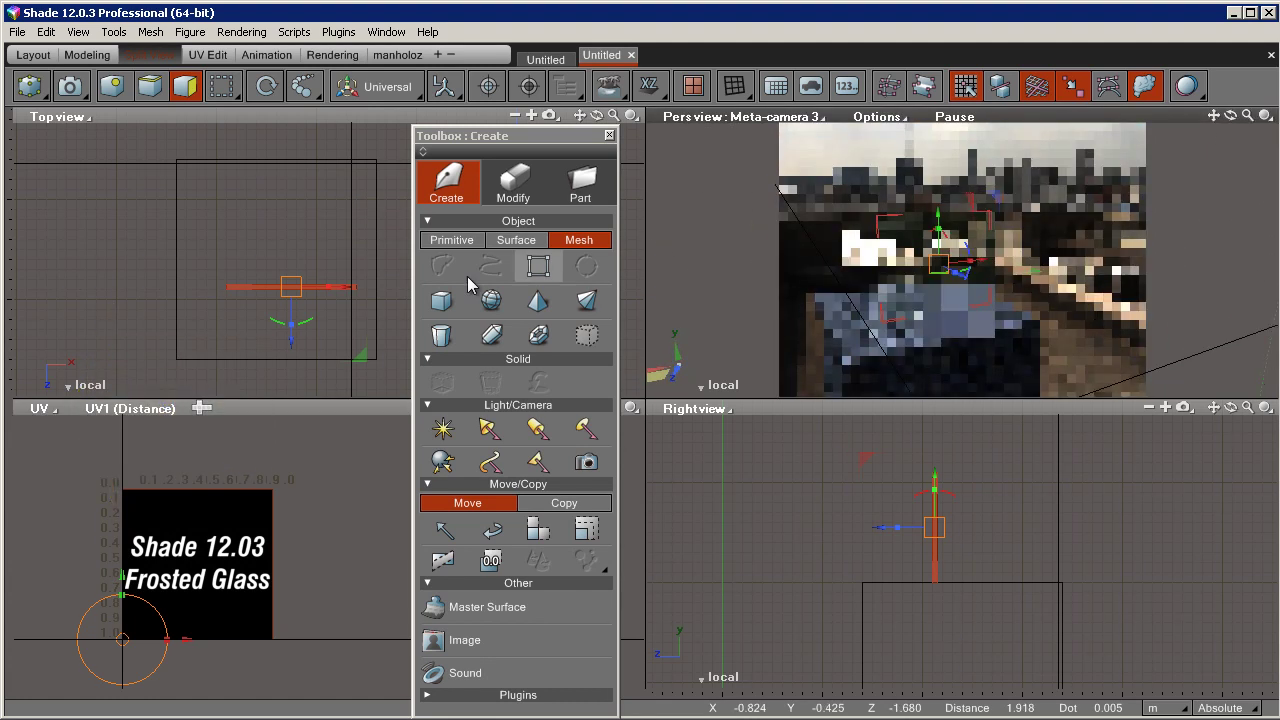
Select all of the glass panel's mesh in vertex mode and carry the selection over to its faces.
{"action": "left_click", "coordinate": [114, 88]}
{"action": "left_click_drag", "start_coordinate": [163, 220], "coordinate": [389, 285]}
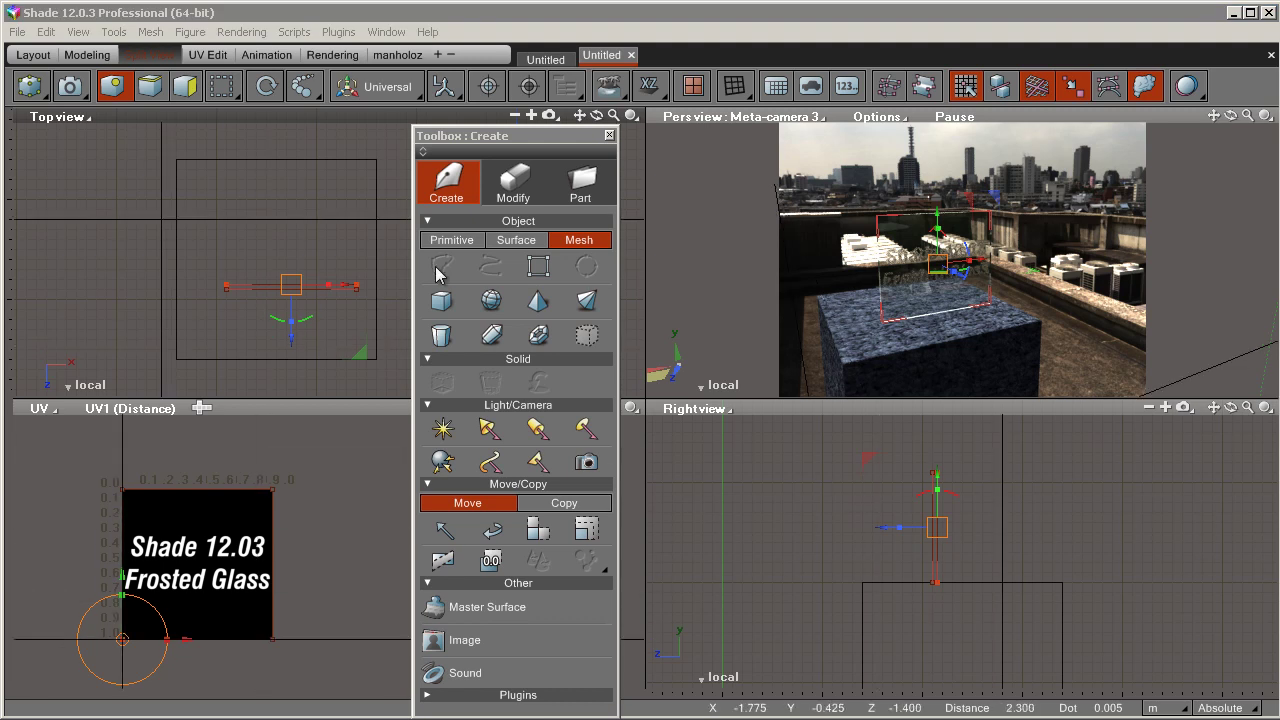
{"action": "left_click", "coordinate": [519, 188]}
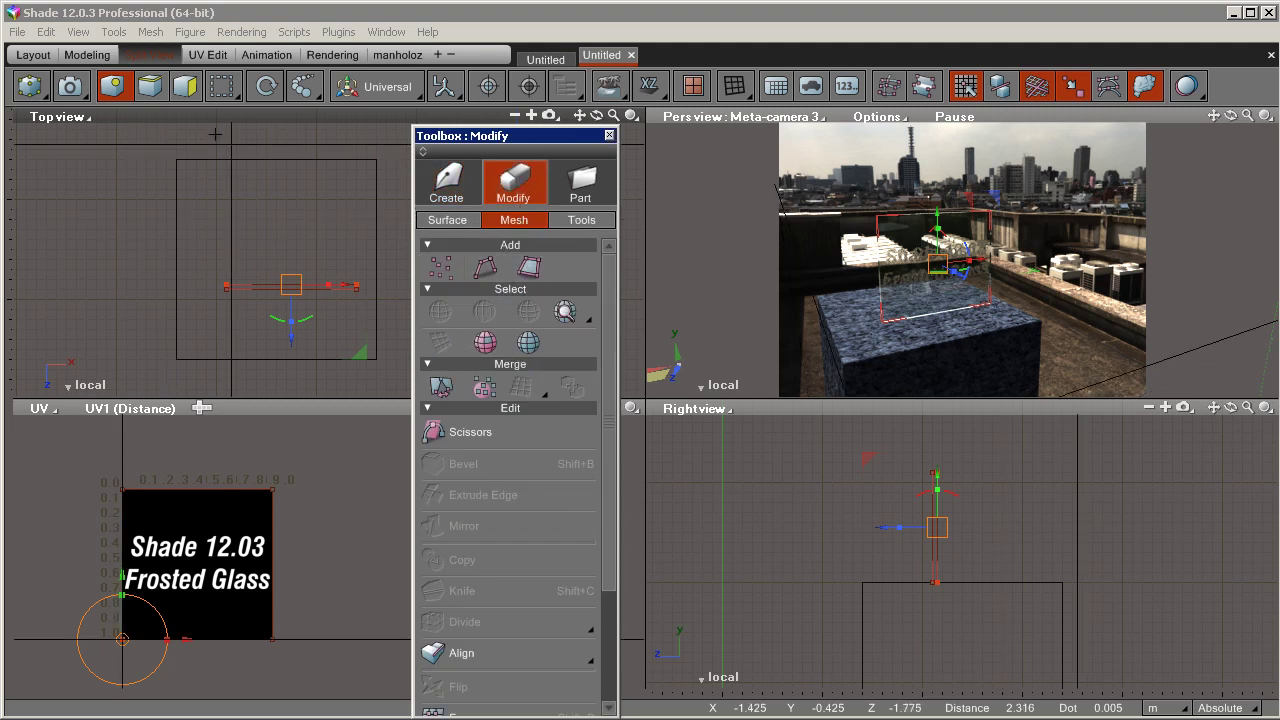
{"action": "left_click", "coordinate": [46, 32]}
{"action": "left_click", "coordinate": [137, 177]}
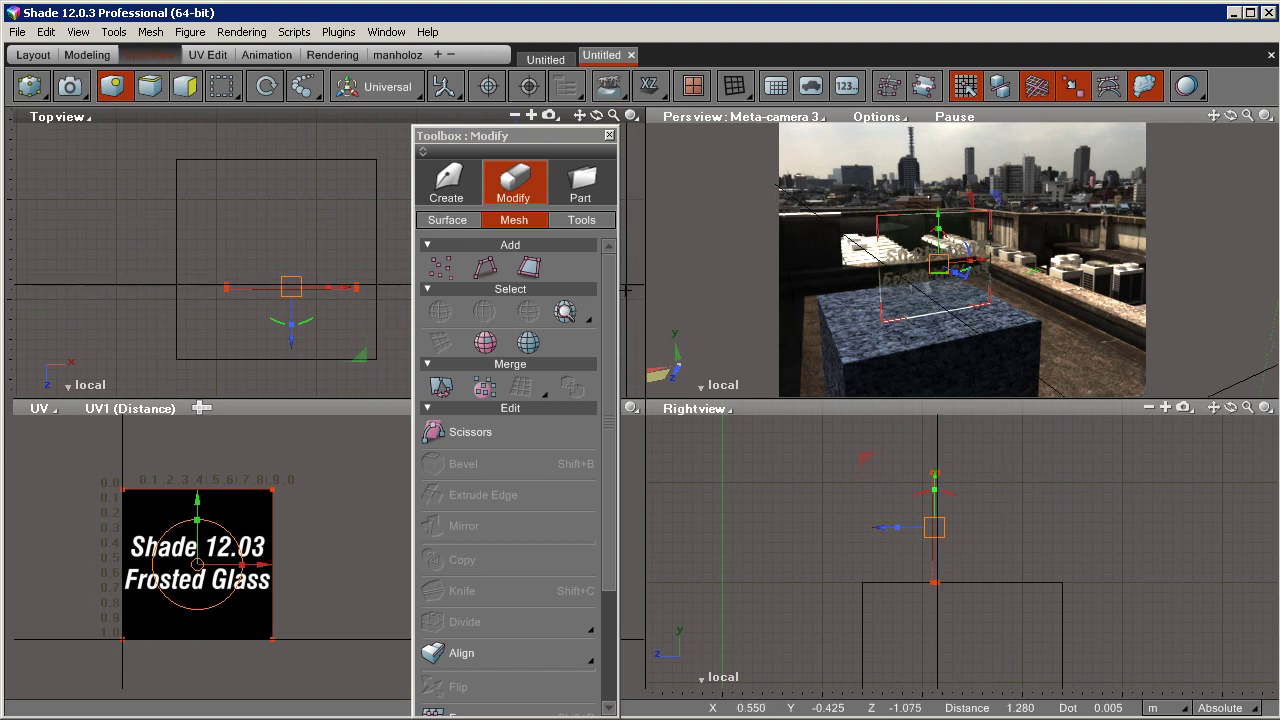
{"action": "left_click", "coordinate": [186, 86]}
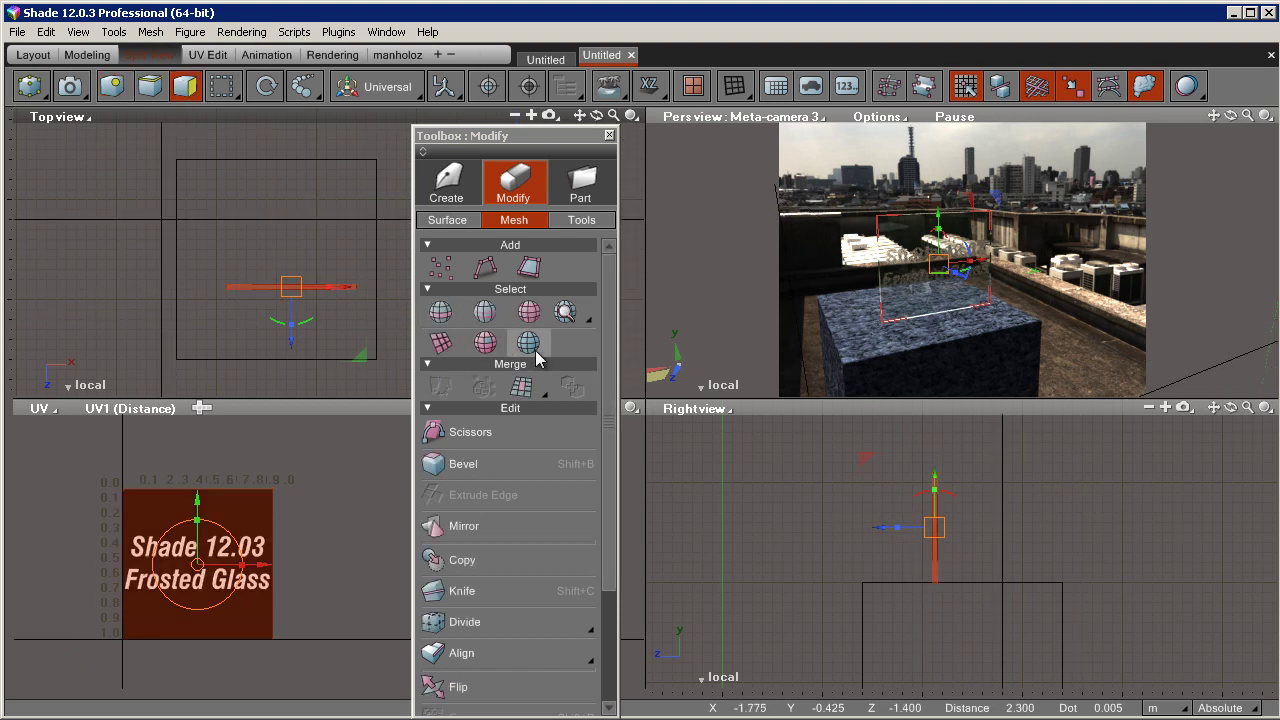
Generate UVs for the selected panel faces with a Box projection.
{"action": "scroll", "coordinate": [608, 320], "scroll_direction": "down", "scroll_amount": 3}
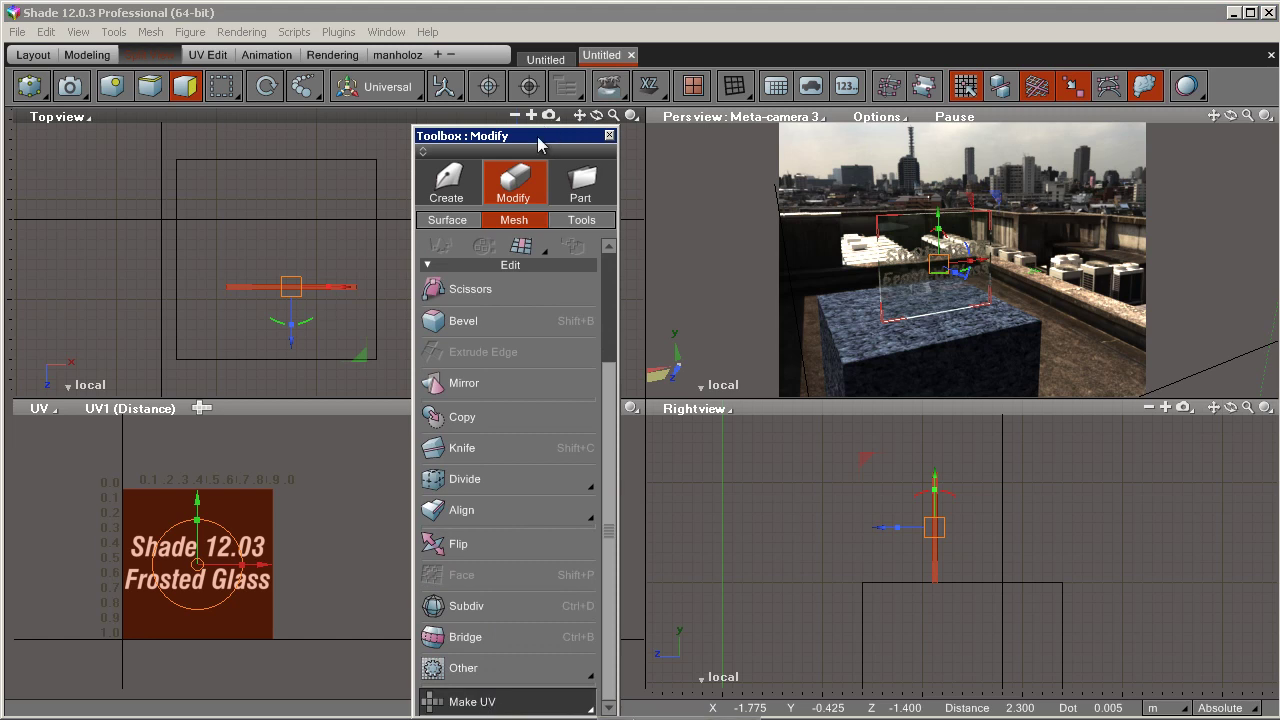
{"action": "left_click_drag", "start_coordinate": [547, 133], "coordinate": [525, 9]}
{"action": "left_click", "coordinate": [524, 570]}
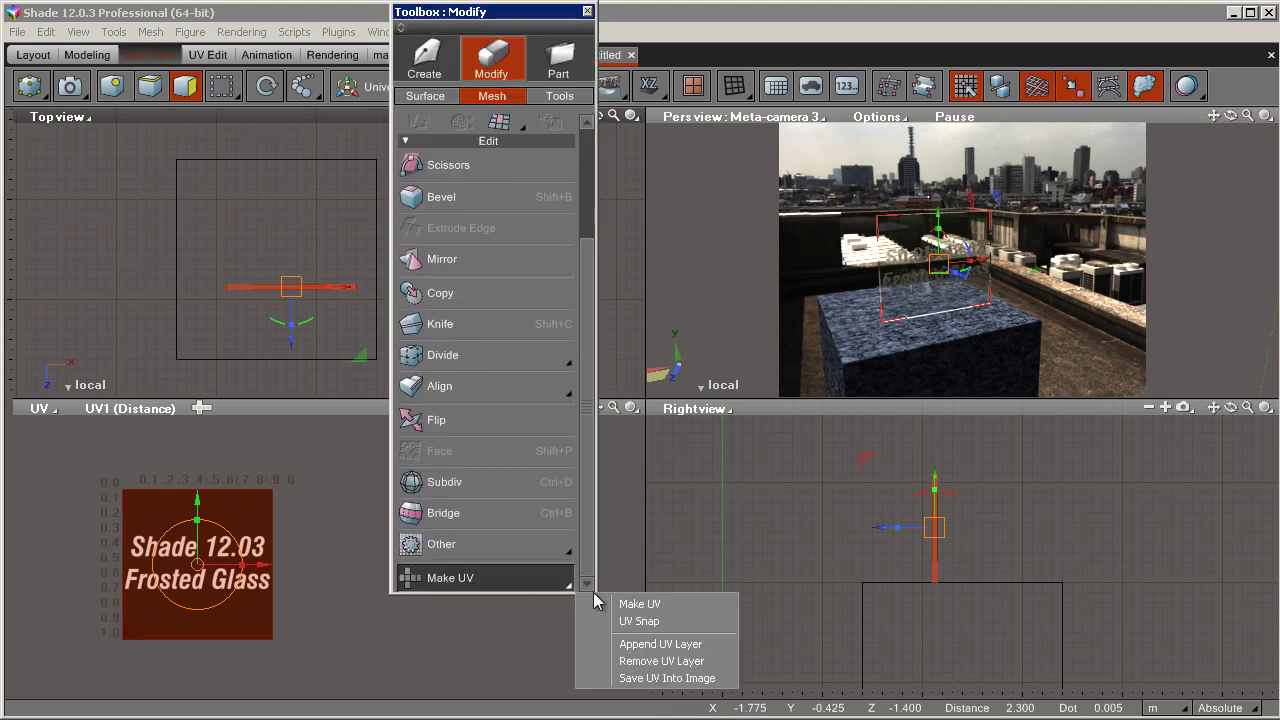
{"action": "left_click", "coordinate": [625, 600]}
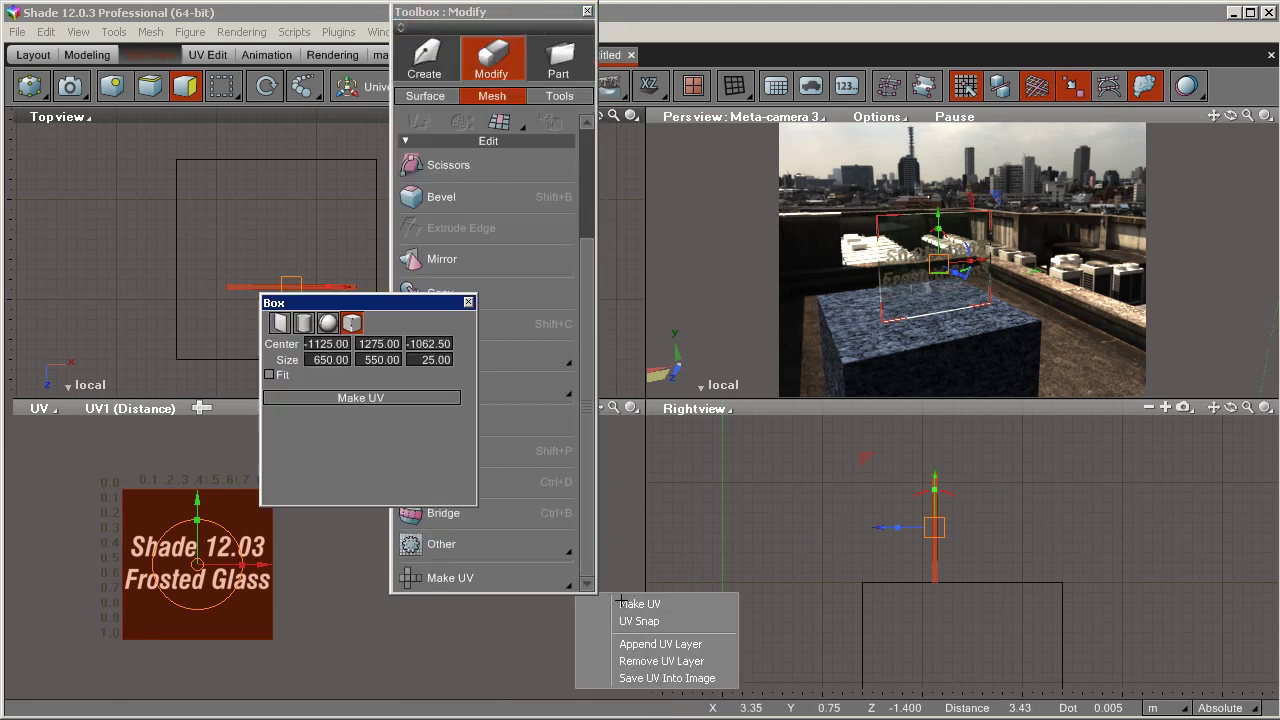
{"action": "left_click", "coordinate": [325, 398]}
{"action": "left_click_drag", "start_coordinate": [217, 568], "coordinate": [233, 476]}
{"action": "scroll", "coordinate": [254, 582], "scroll_direction": "up", "scroll_amount": 3}
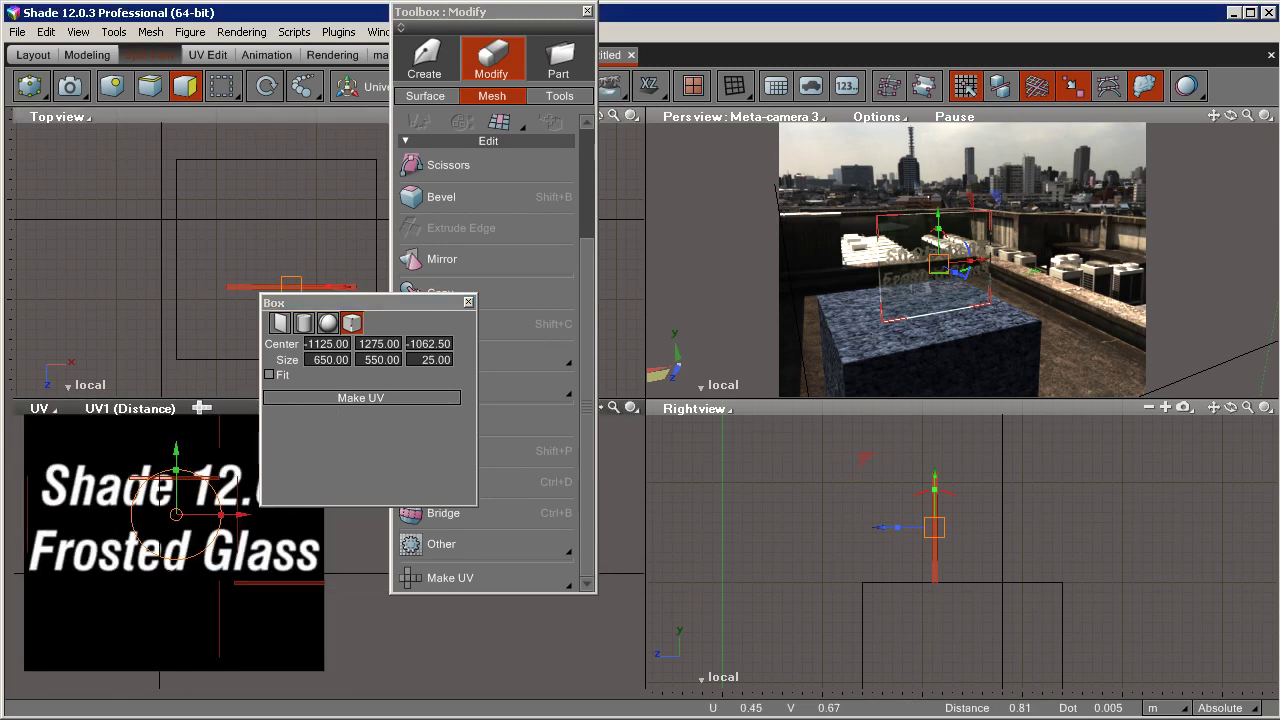
Select the glass panel's camera-facing side and enable the Fit option for the Box UV projection.
{"action": "left_click", "coordinate": [900, 248]}
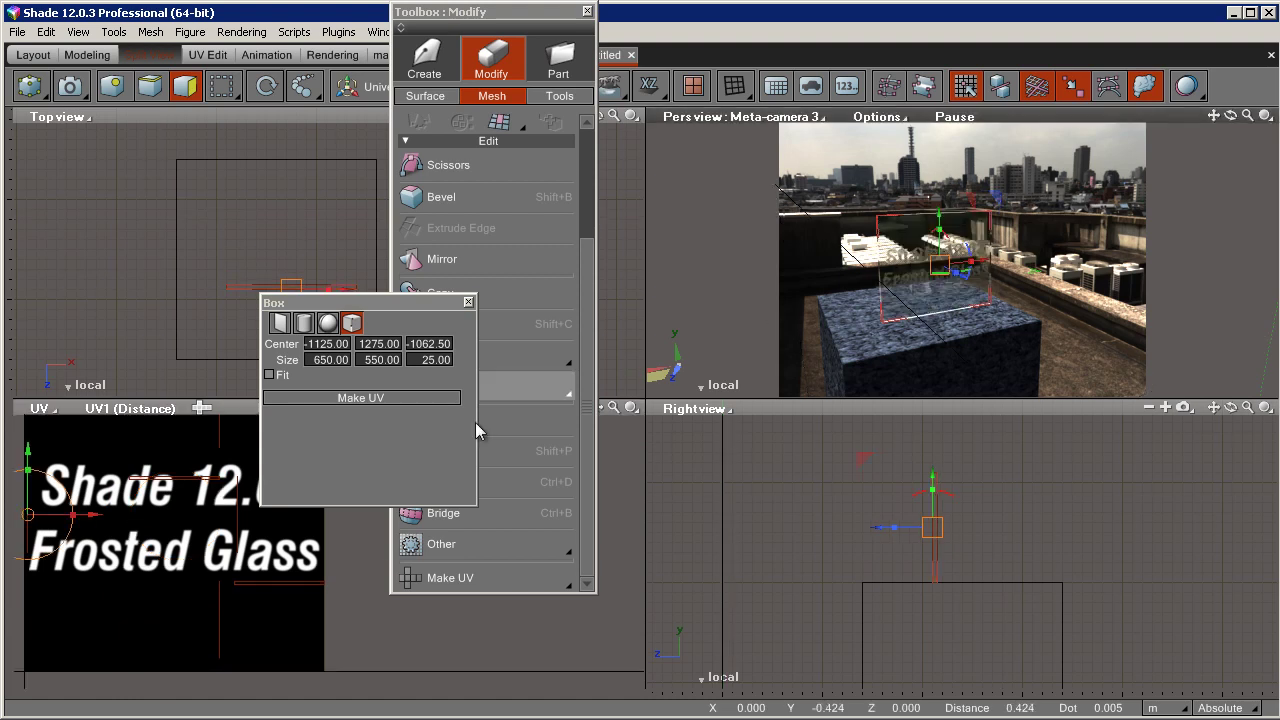
{"action": "left_click_drag", "start_coordinate": [179, 515], "coordinate": [351, 549]}
{"action": "scroll", "coordinate": [250, 555], "scroll_direction": "up", "scroll_amount": 3}
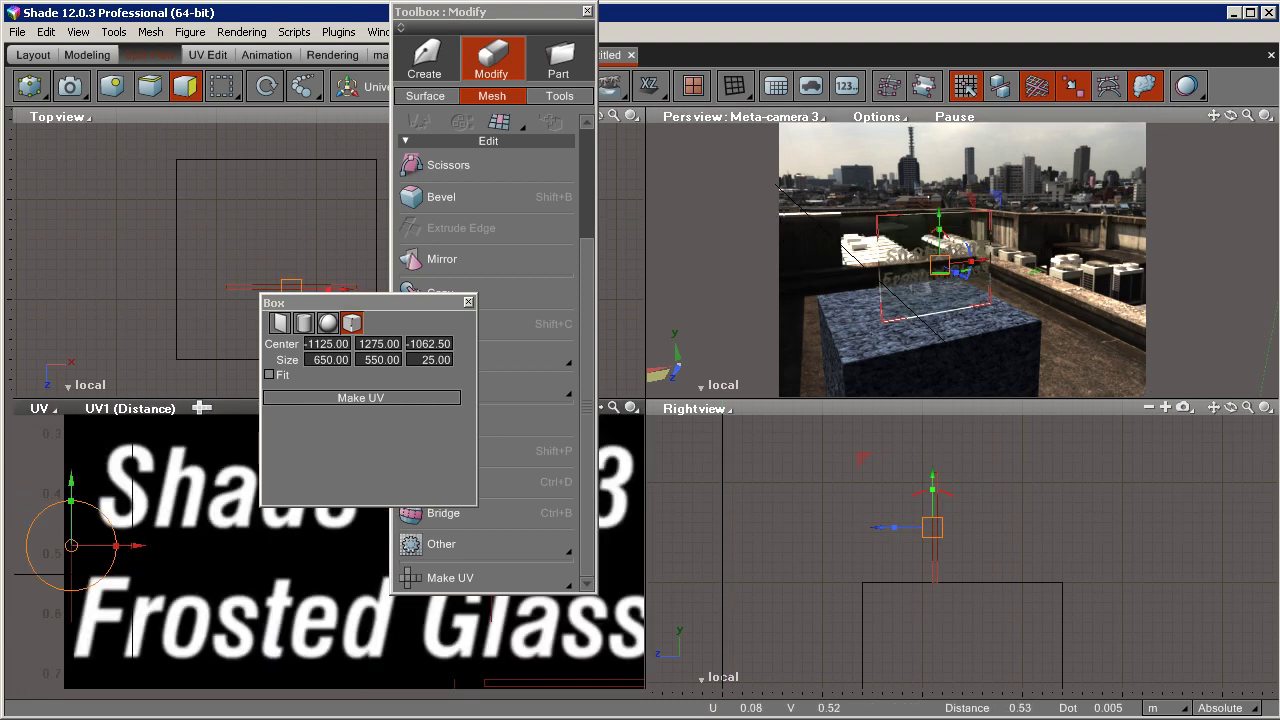
{"action": "left_click", "coordinate": [268, 374]}
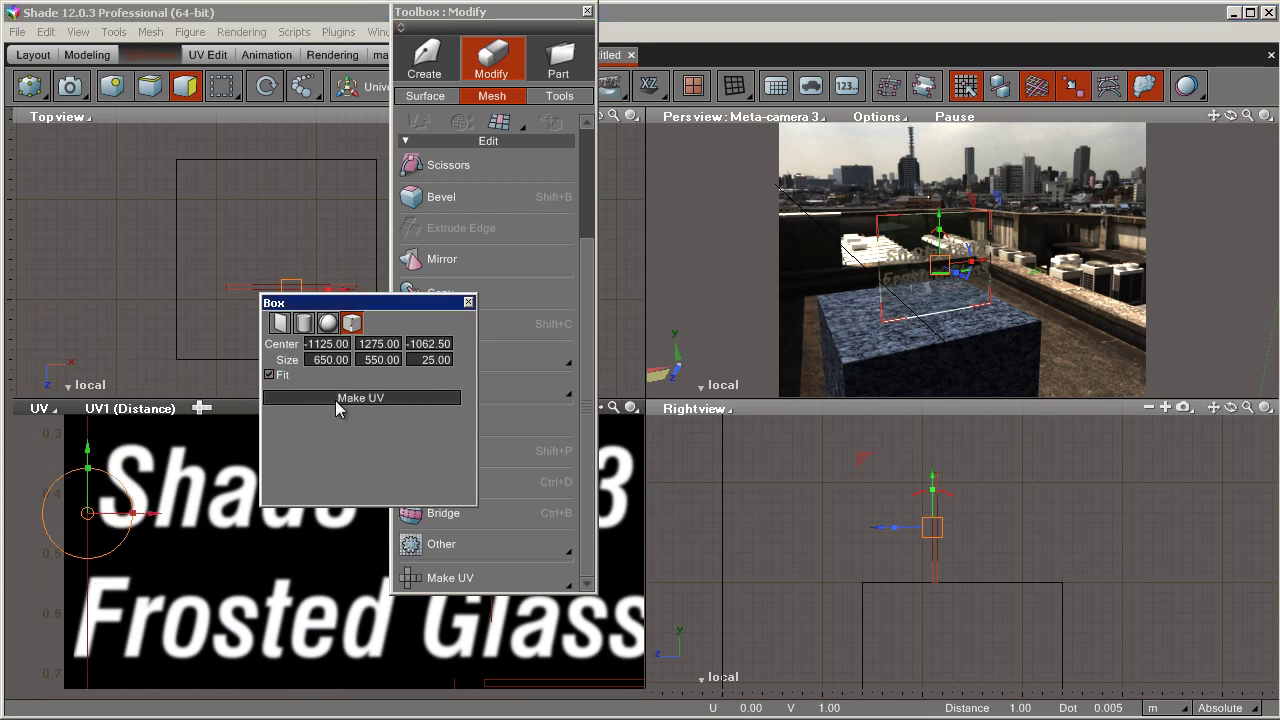
{"action": "scroll", "coordinate": [210, 531], "scroll_direction": "down", "scroll_amount": 3}
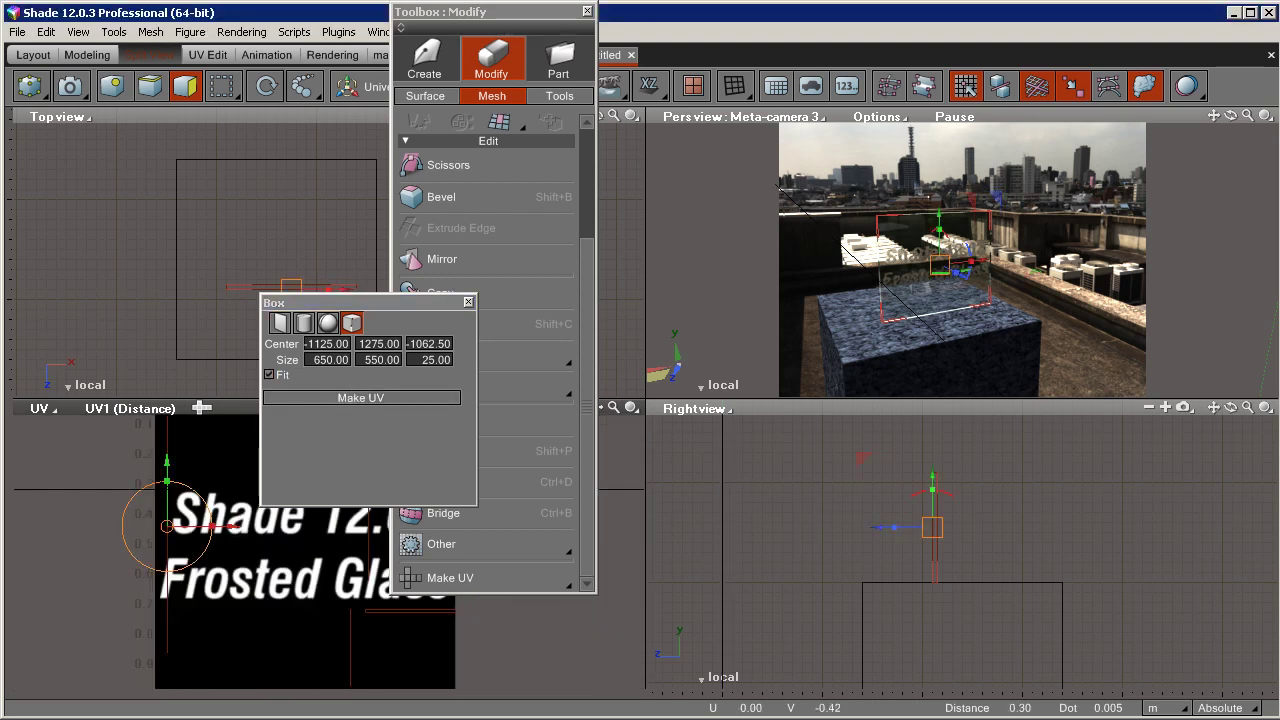
{"action": "middle_click_drag", "start_coordinate": [99, 511], "coordinate": [81, 487]}
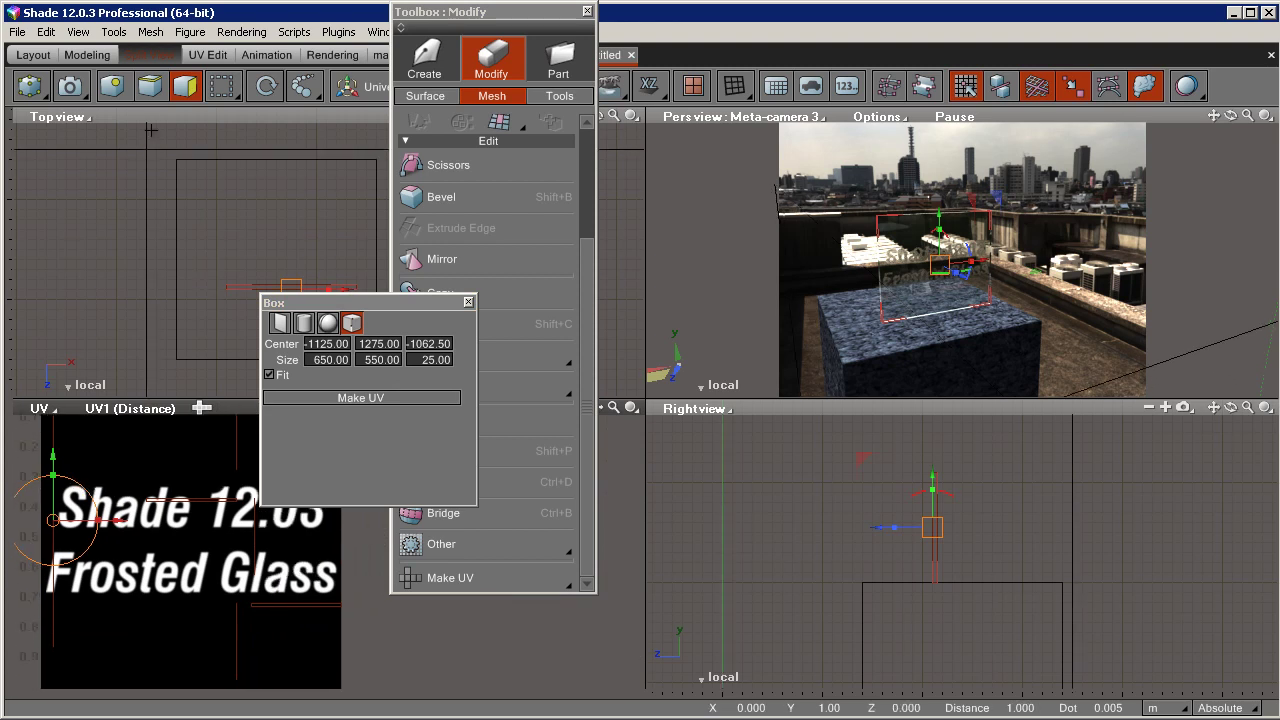
Show all faces of the panel and regenerate its Box UVs with Fit enabled.
{"action": "left_click", "coordinate": [586, 146]}
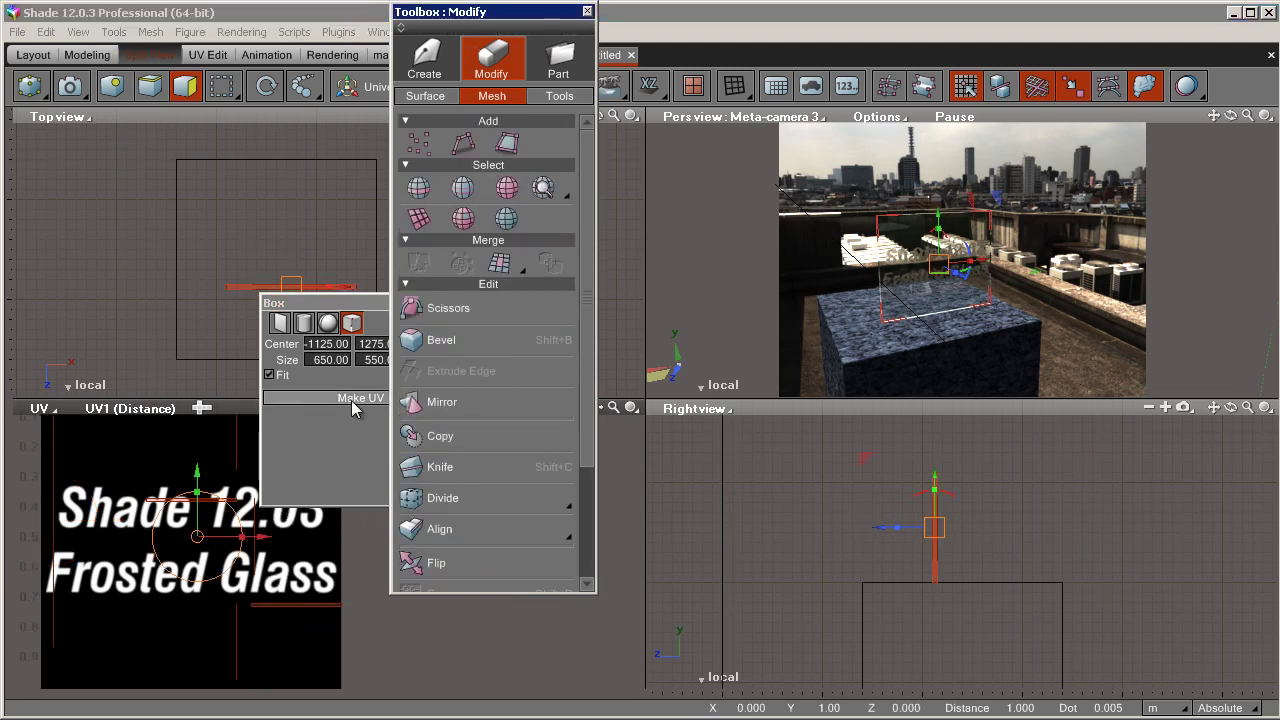
{"action": "right_click", "coordinate": [187, 238]}
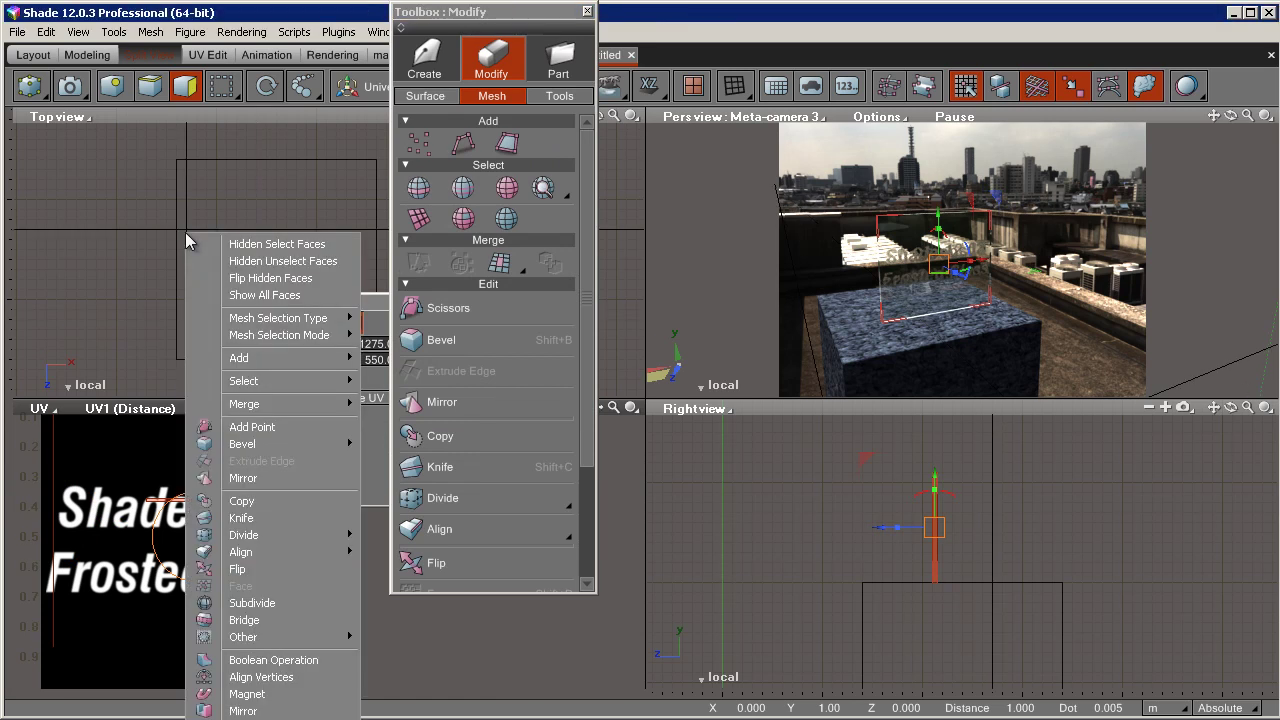
{"action": "left_click", "coordinate": [272, 298]}
{"action": "left_click", "coordinate": [358, 398]}
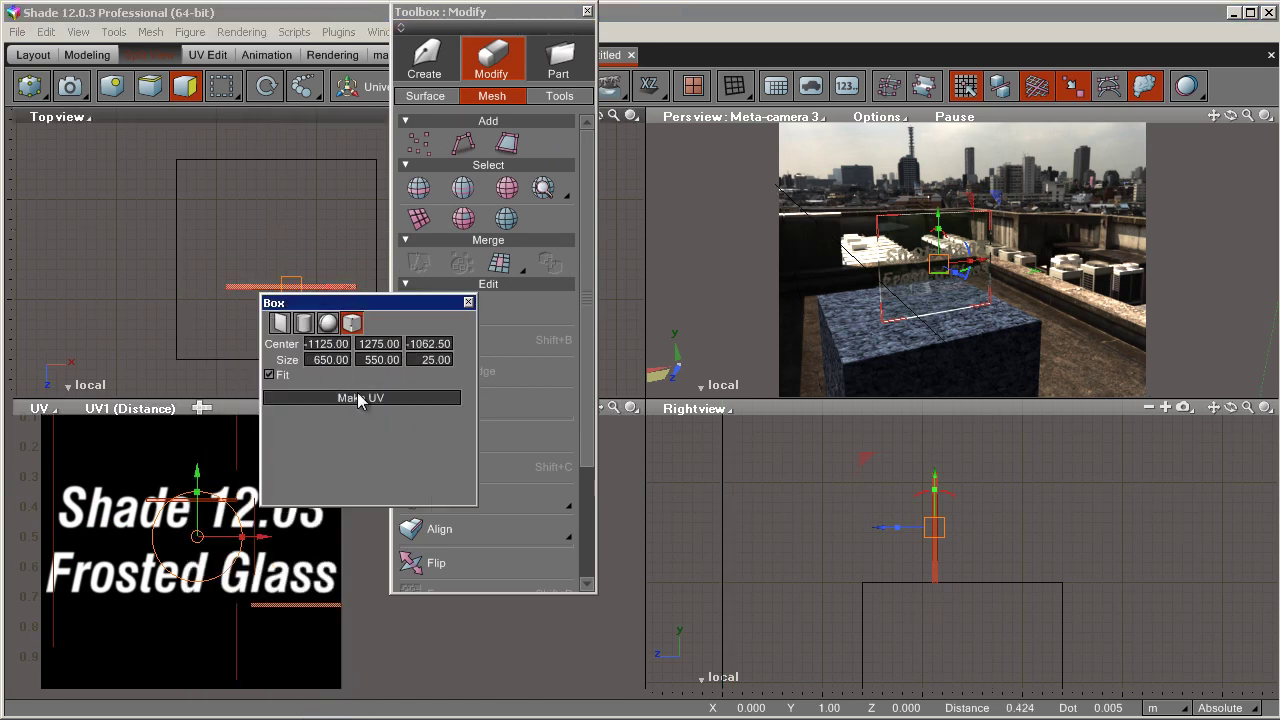
{"action": "left_click", "coordinate": [371, 397]}
{"action": "middle_click_drag", "start_coordinate": [222, 516], "coordinate": [176, 566]}
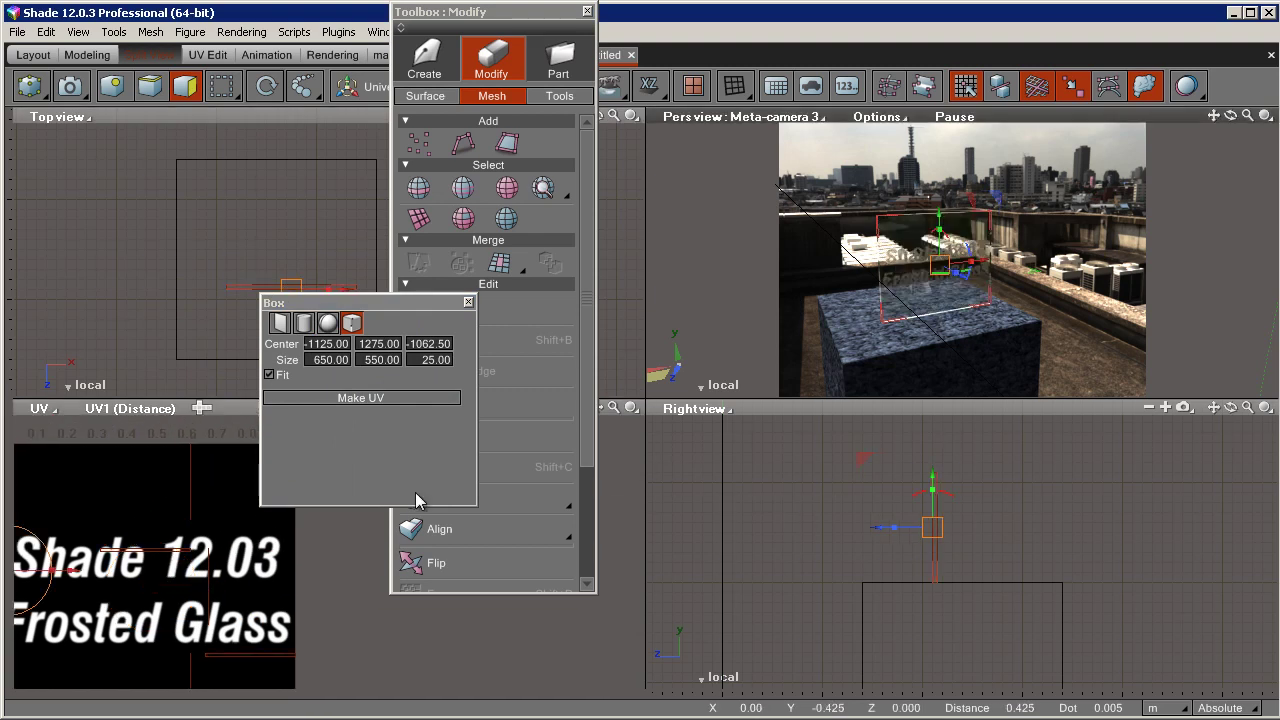
Generate UVs for the selected panel faces with a Plane projection set to Front.
{"action": "left_click_drag", "start_coordinate": [220, 592], "coordinate": [375, 584]}
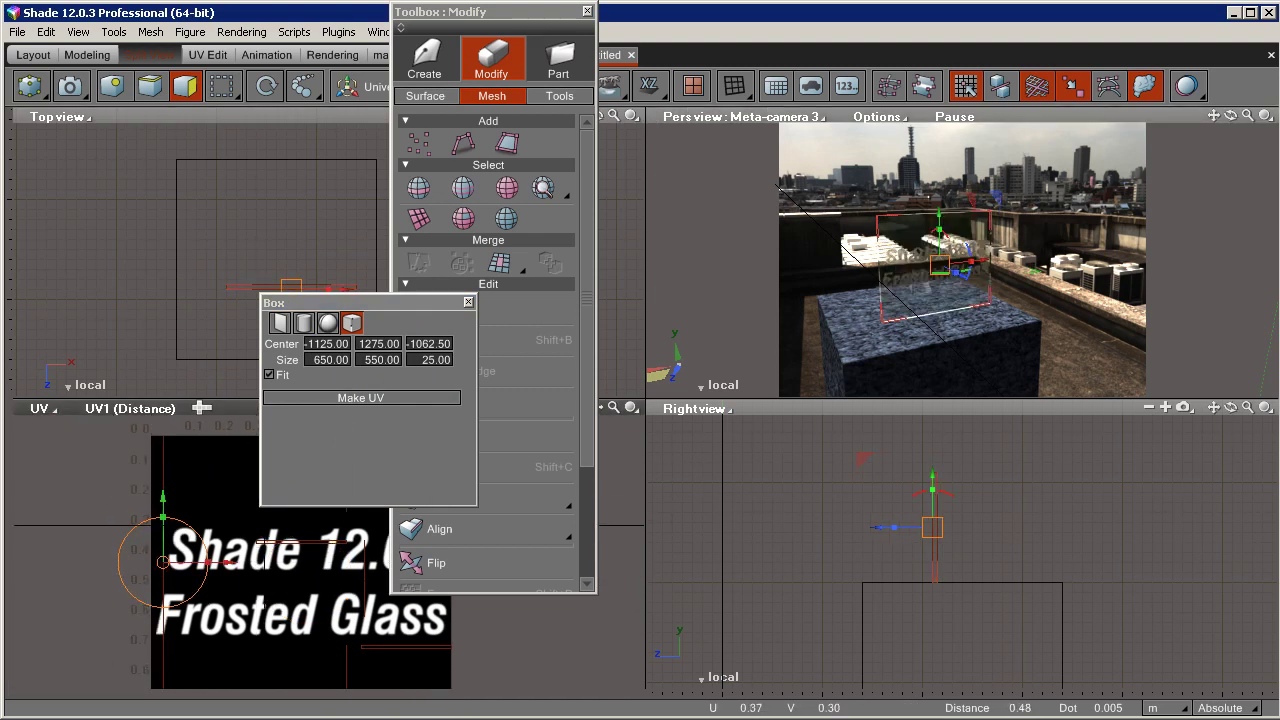
{"action": "left_click_drag", "start_coordinate": [208, 562], "coordinate": [278, 563]}
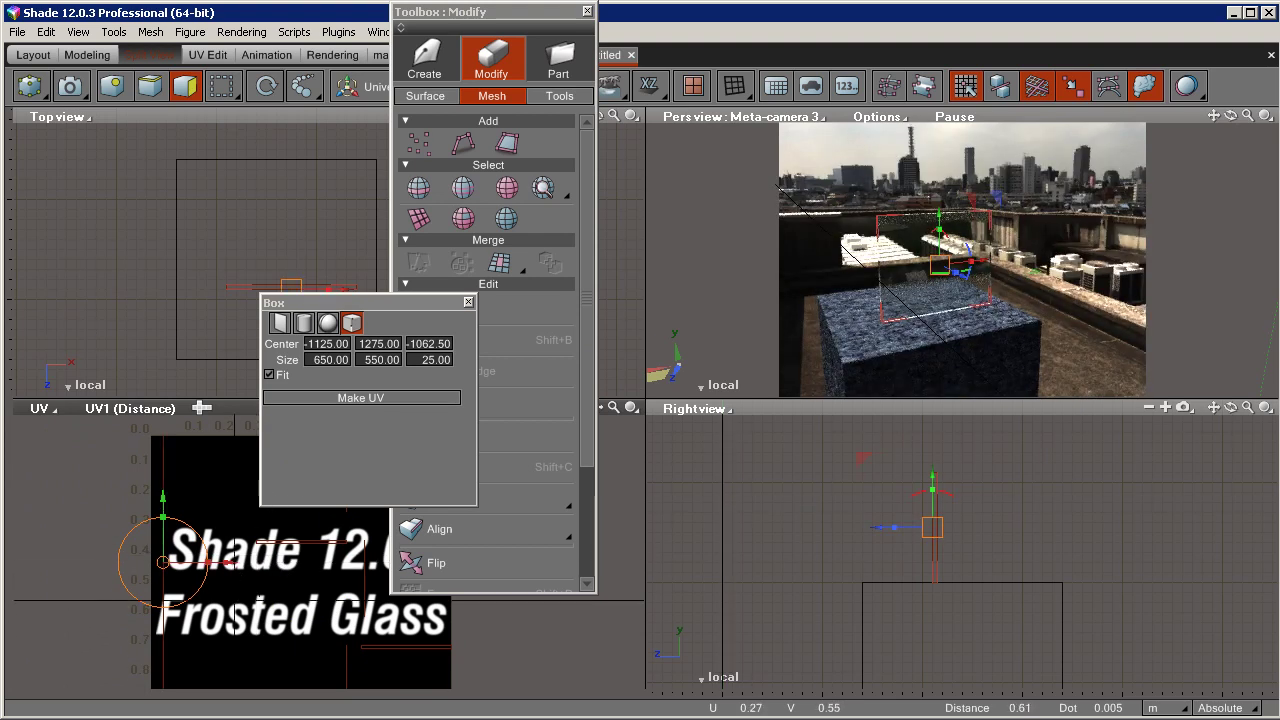
{"action": "left_click", "coordinate": [279, 322]}
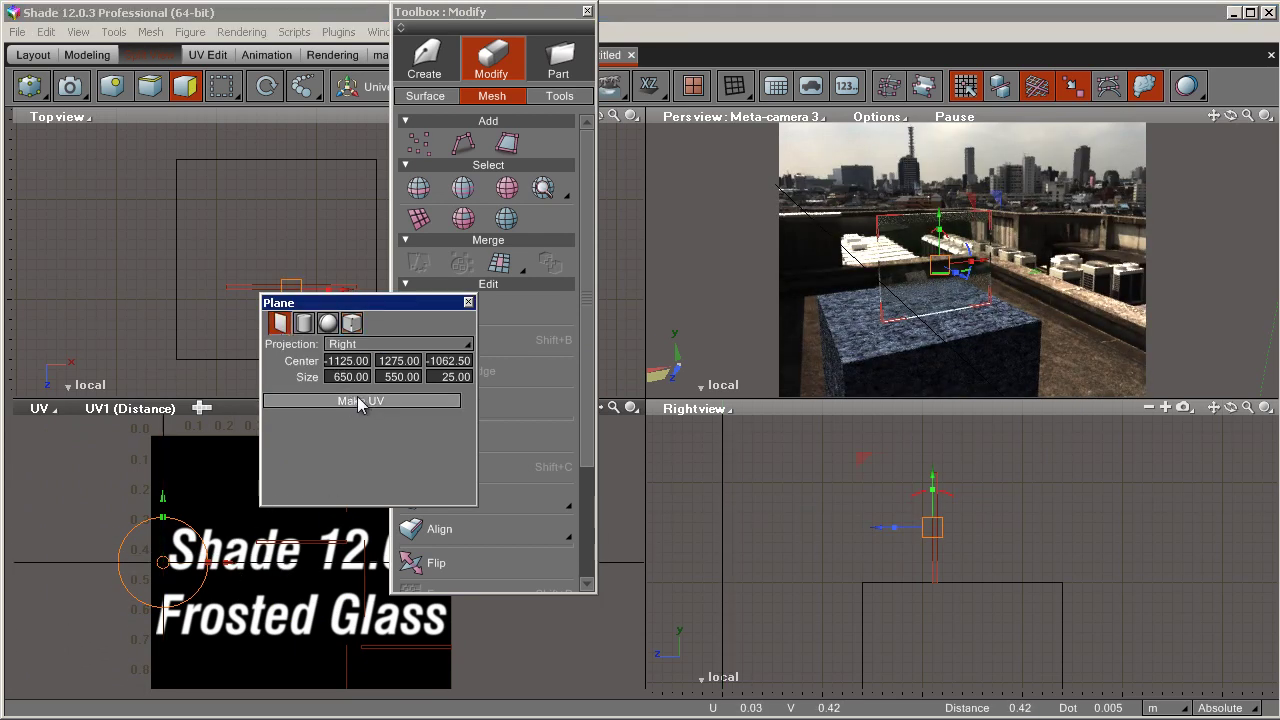
{"action": "left_click", "coordinate": [376, 346]}
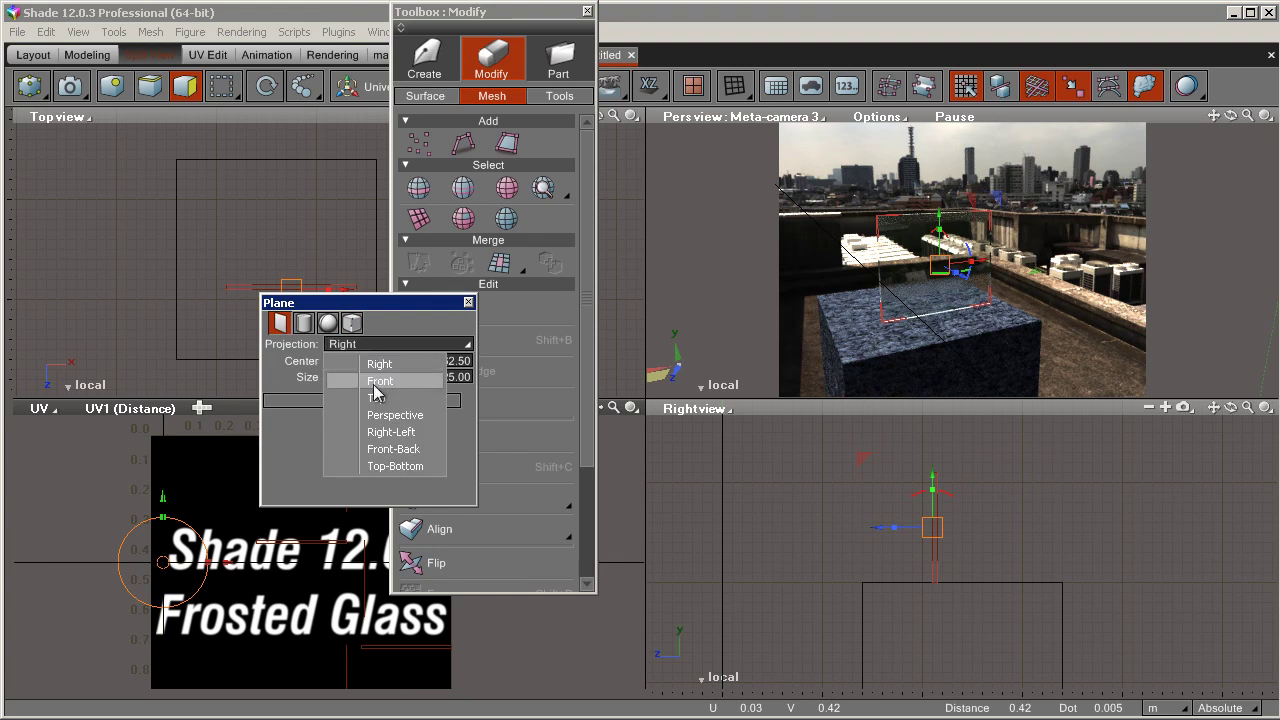
{"action": "left_click", "coordinate": [365, 377]}
{"action": "left_click", "coordinate": [368, 405]}
{"action": "middle_click_drag", "start_coordinate": [187, 570], "coordinate": [131, 516]}
{"action": "left_click", "coordinate": [130, 515]}
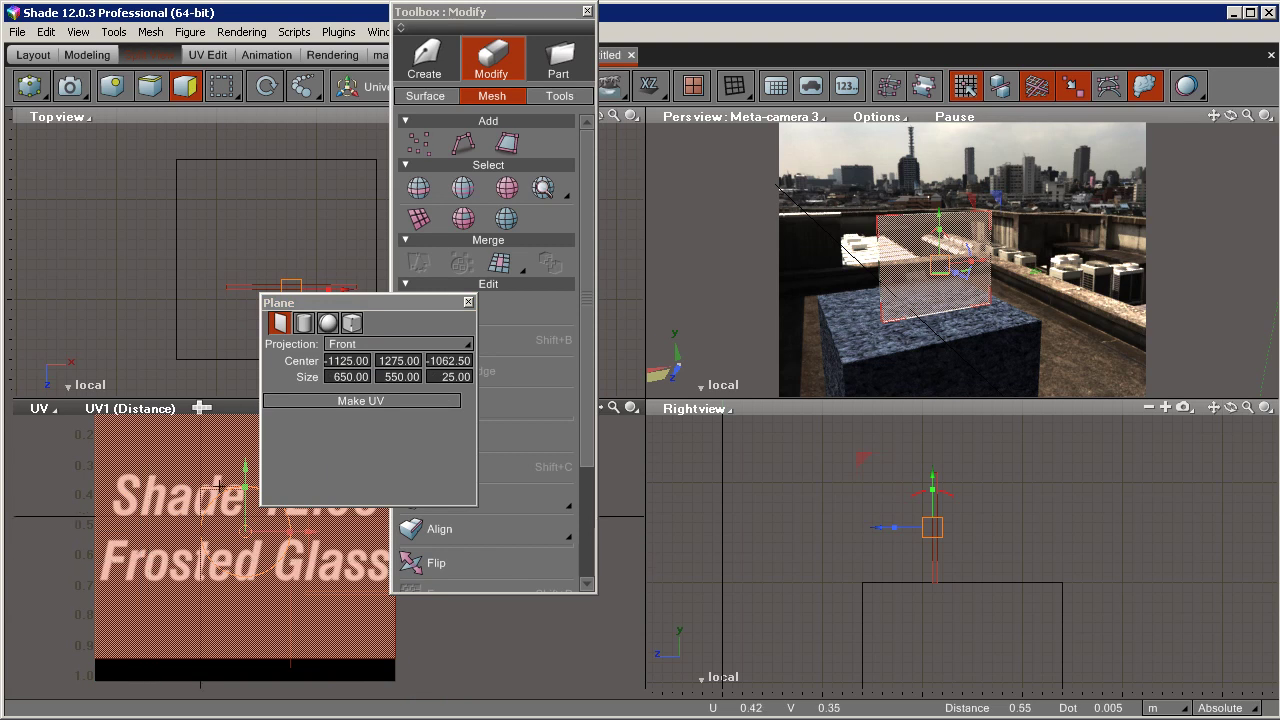
Switch the glass panel to vertex mode and select all of its vertices.
{"action": "left_click", "coordinate": [259, 258]}
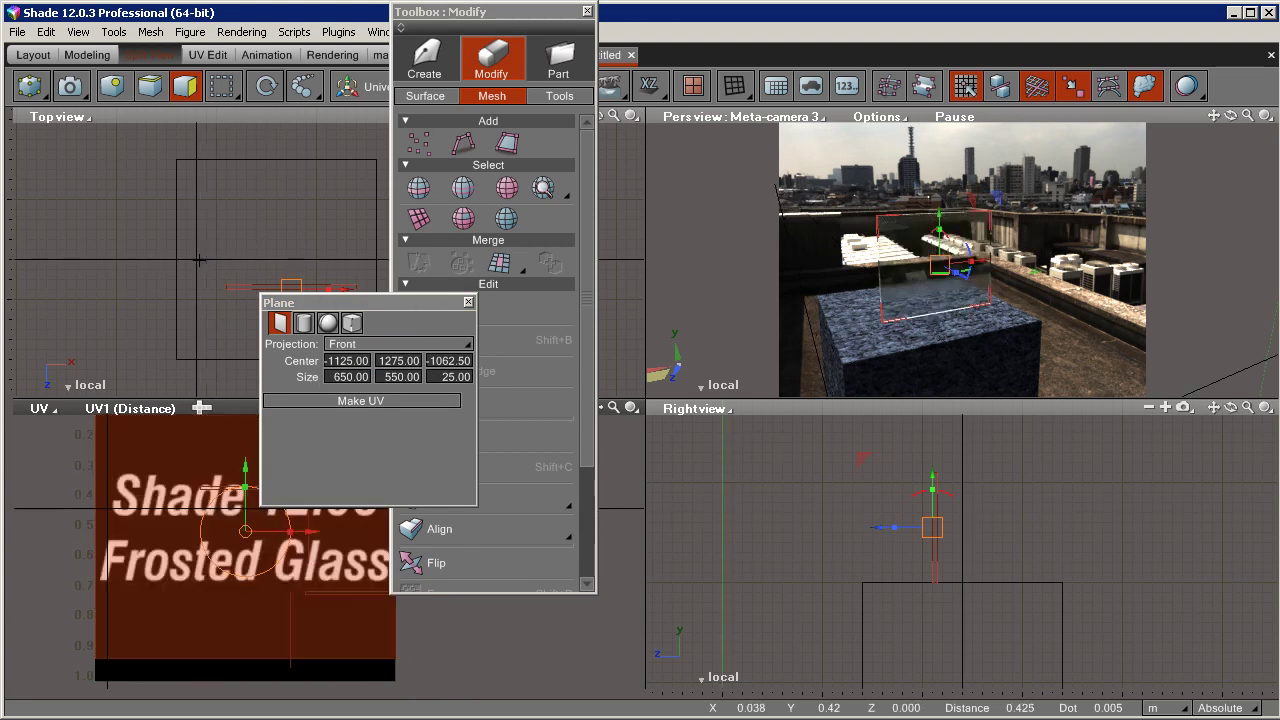
{"action": "left_click", "coordinate": [112, 86]}
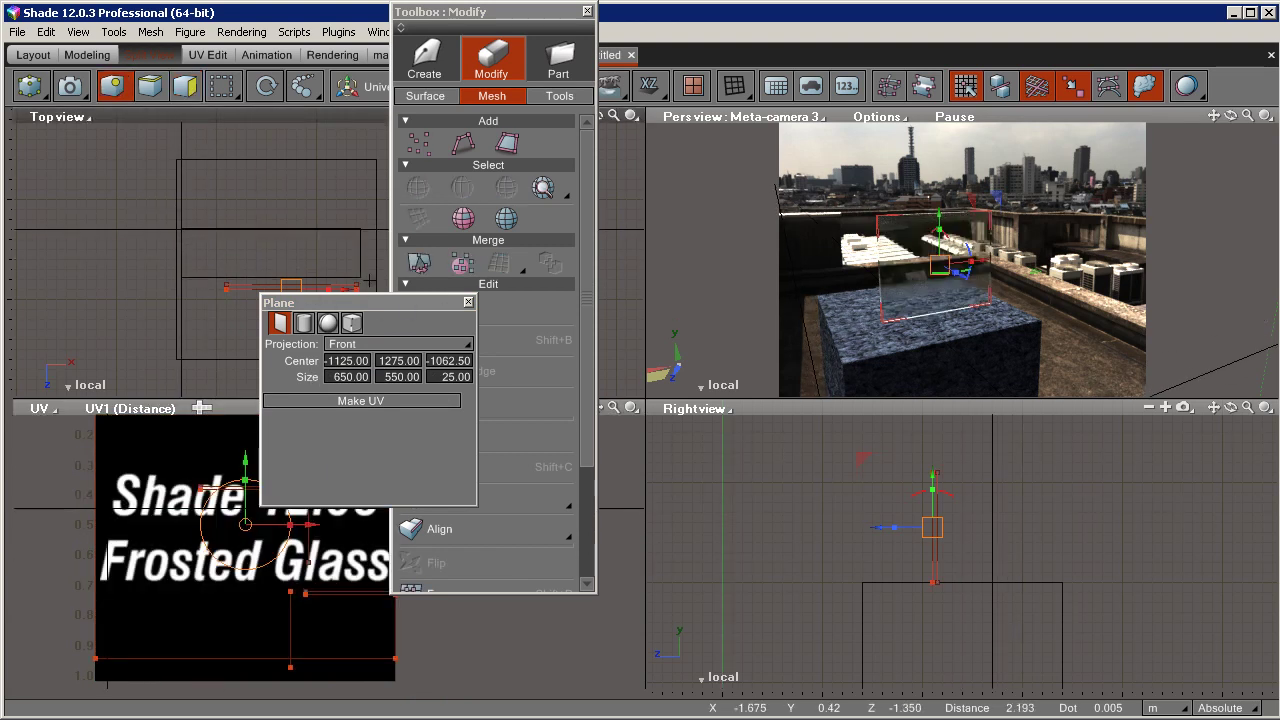
{"action": "left_click_drag", "start_coordinate": [387, 288], "coordinate": [386, 303]}
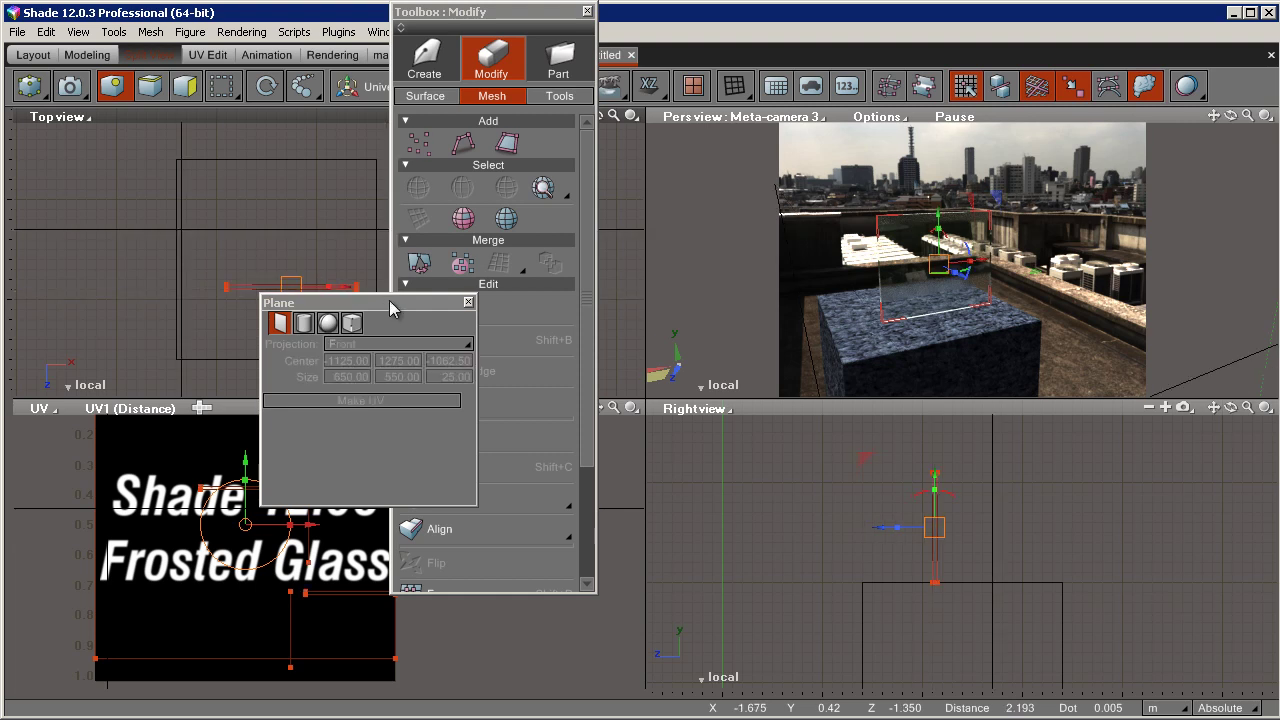
{"action": "left_click_drag", "start_coordinate": [186, 210], "coordinate": [295, 258]}
{"action": "left_click_drag", "start_coordinate": [379, 289], "coordinate": [381, 289]}
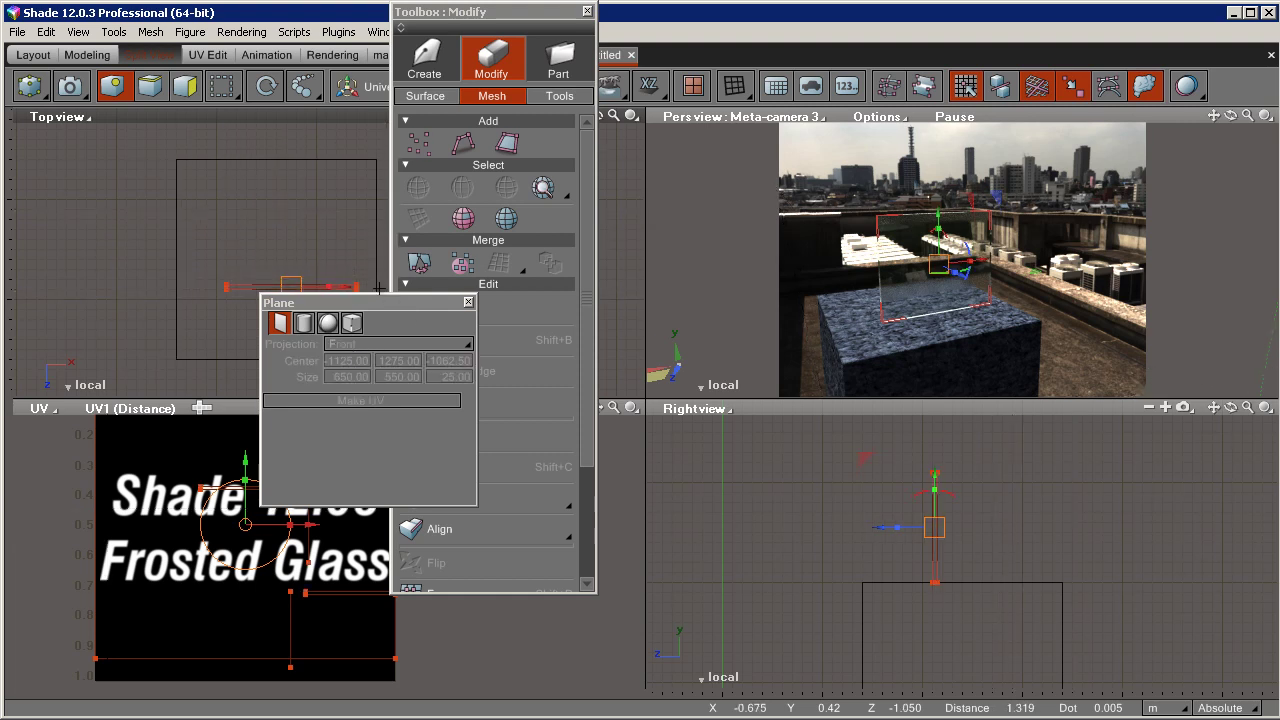
{"action": "left_click_drag", "start_coordinate": [66, 526], "coordinate": [63, 528]}
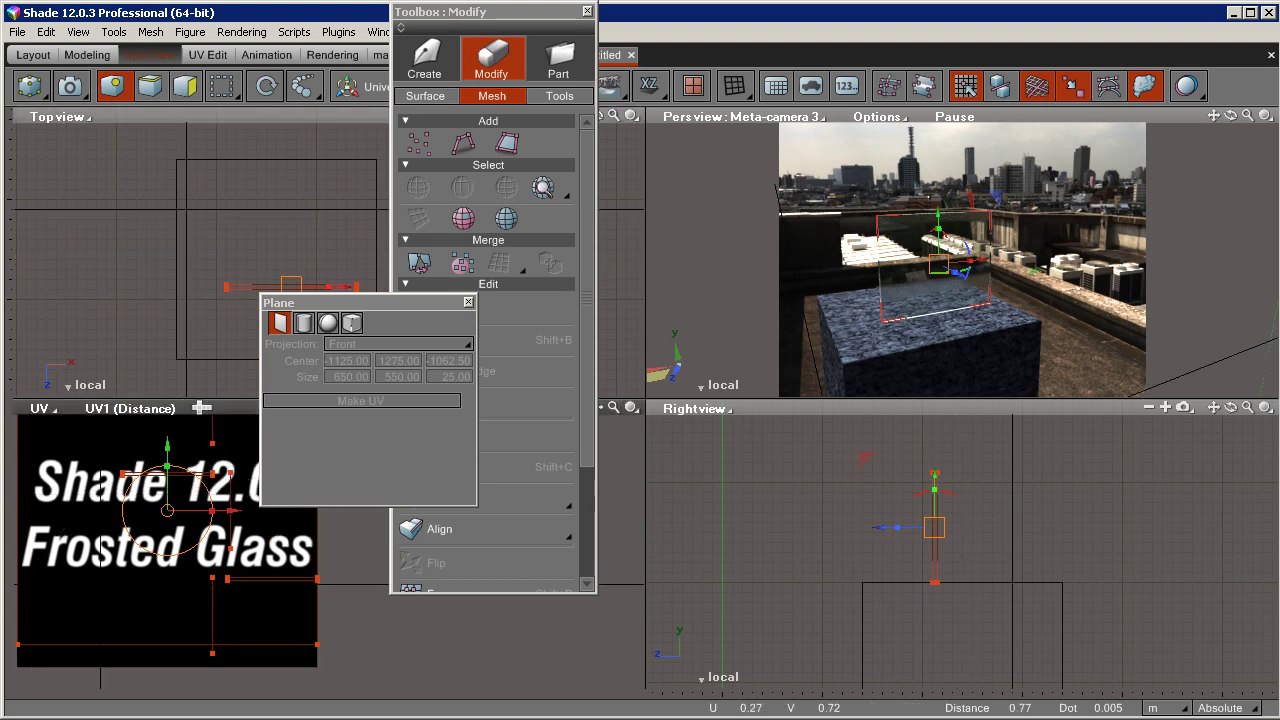
Select only the rear row of the panel's vertices and carry the selection over to face mode.
{"action": "scroll", "coordinate": [115, 578], "scroll_direction": "down", "scroll_amount": 2}
{"action": "left_click_drag", "start_coordinate": [152, 558], "coordinate": [62, 585]}
{"action": "left_click_drag", "start_coordinate": [271, 241], "coordinate": [194, 186]}
{"action": "scroll", "coordinate": [203, 200], "scroll_direction": "up", "scroll_amount": 2}
{"action": "left_click_drag", "start_coordinate": [167, 250], "coordinate": [138, 214]}
{"action": "scroll", "coordinate": [26, 205], "scroll_direction": "up", "scroll_amount": 1}
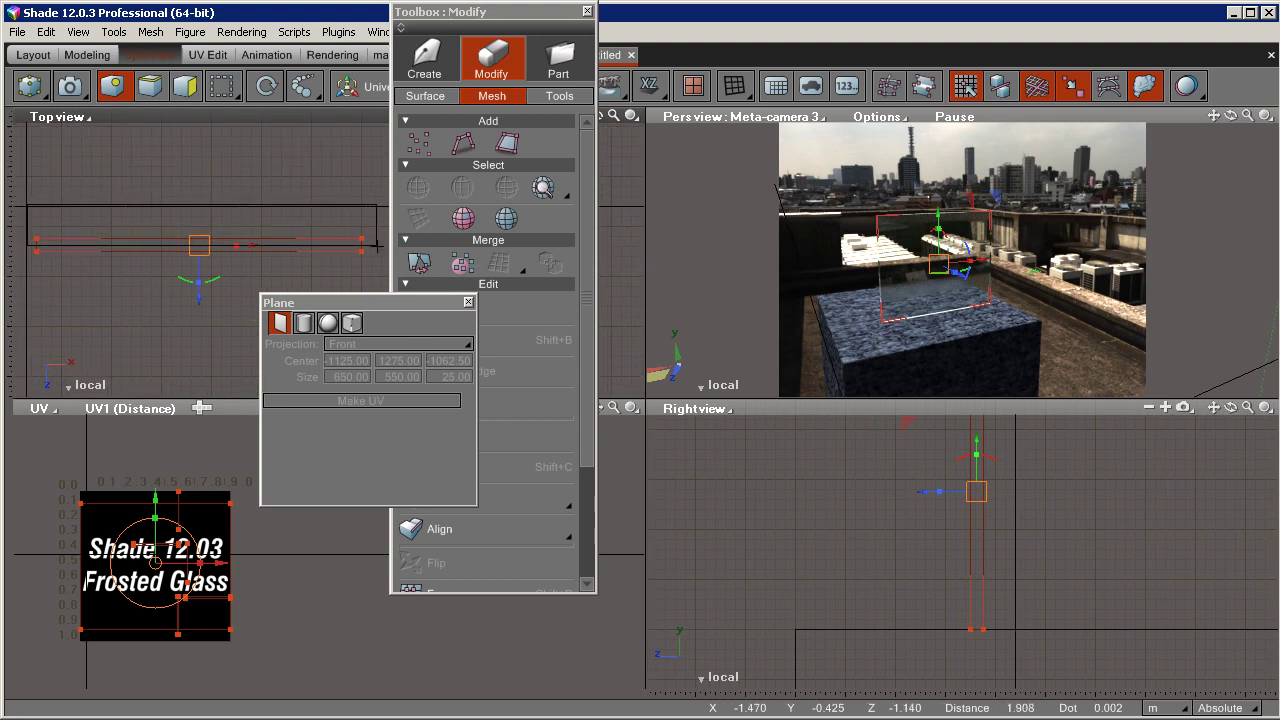
{"action": "left_click_drag", "start_coordinate": [375, 244], "coordinate": [376, 246]}
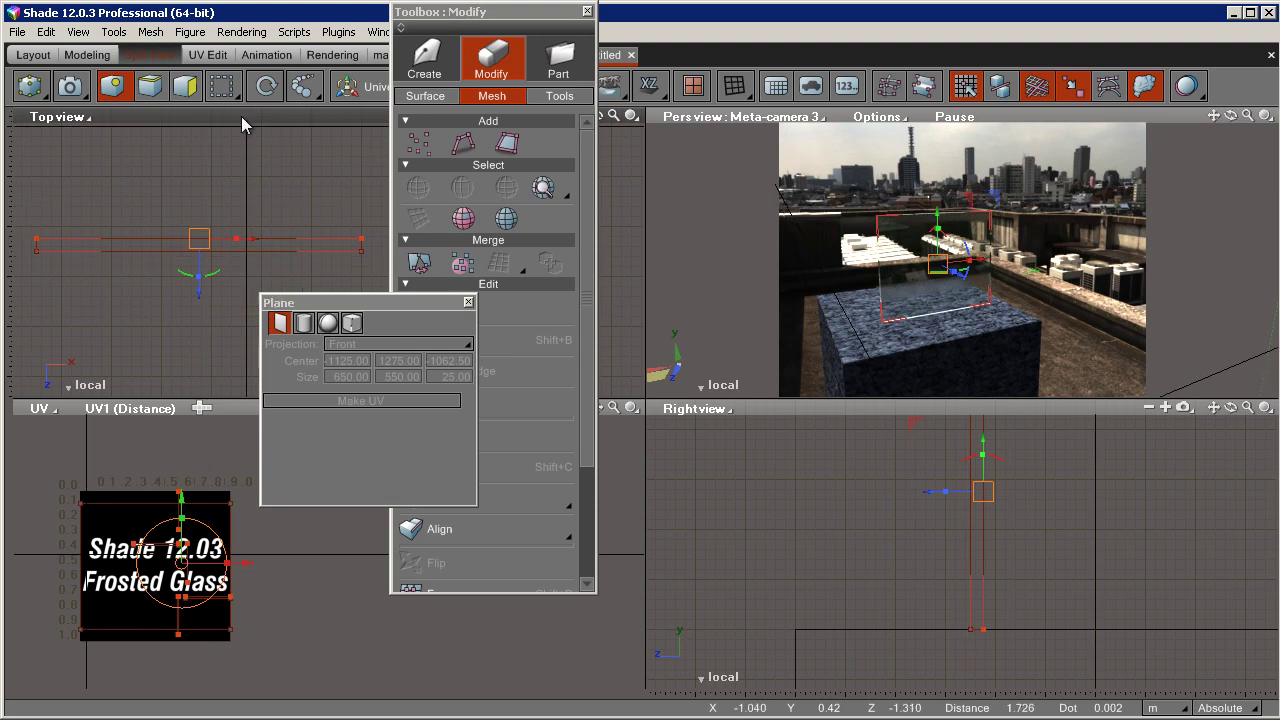
{"action": "left_click", "coordinate": [185, 86]}
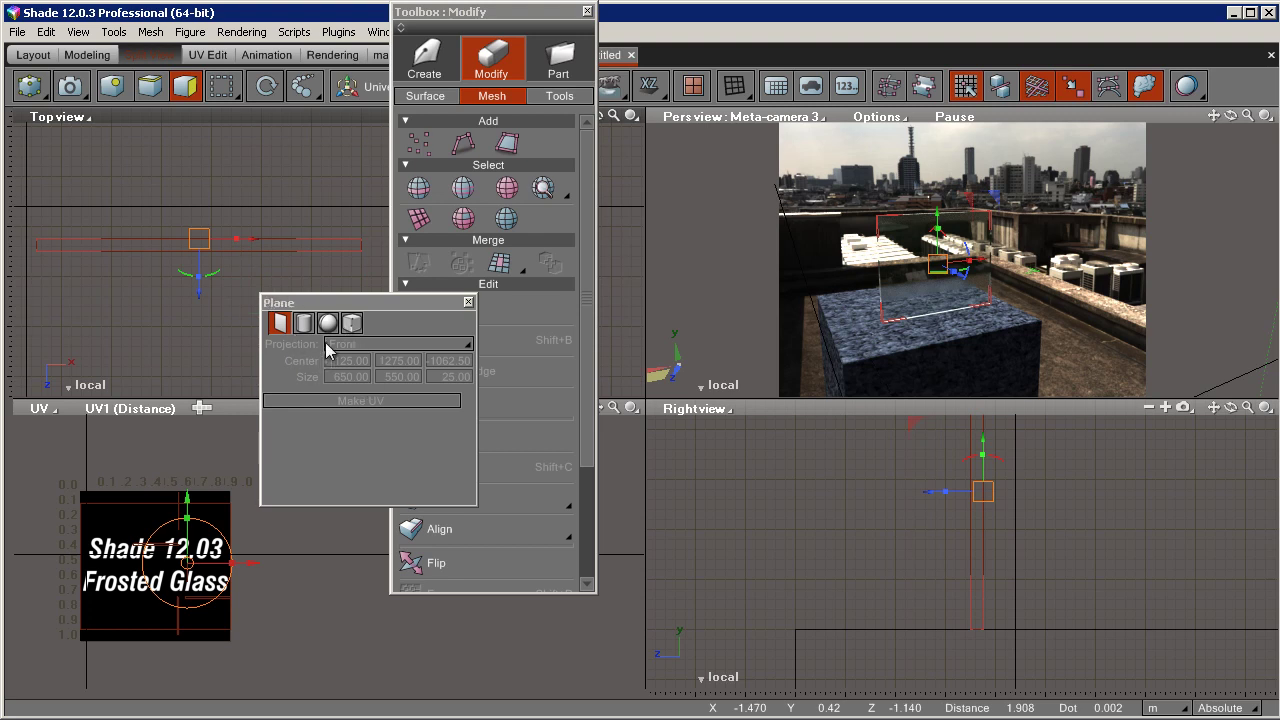
Try a numeric transform on the panel's UVs centred on the text image's U 0, V 1 corner.
{"action": "left_click_drag", "start_coordinate": [419, 302], "coordinate": [284, 294]}
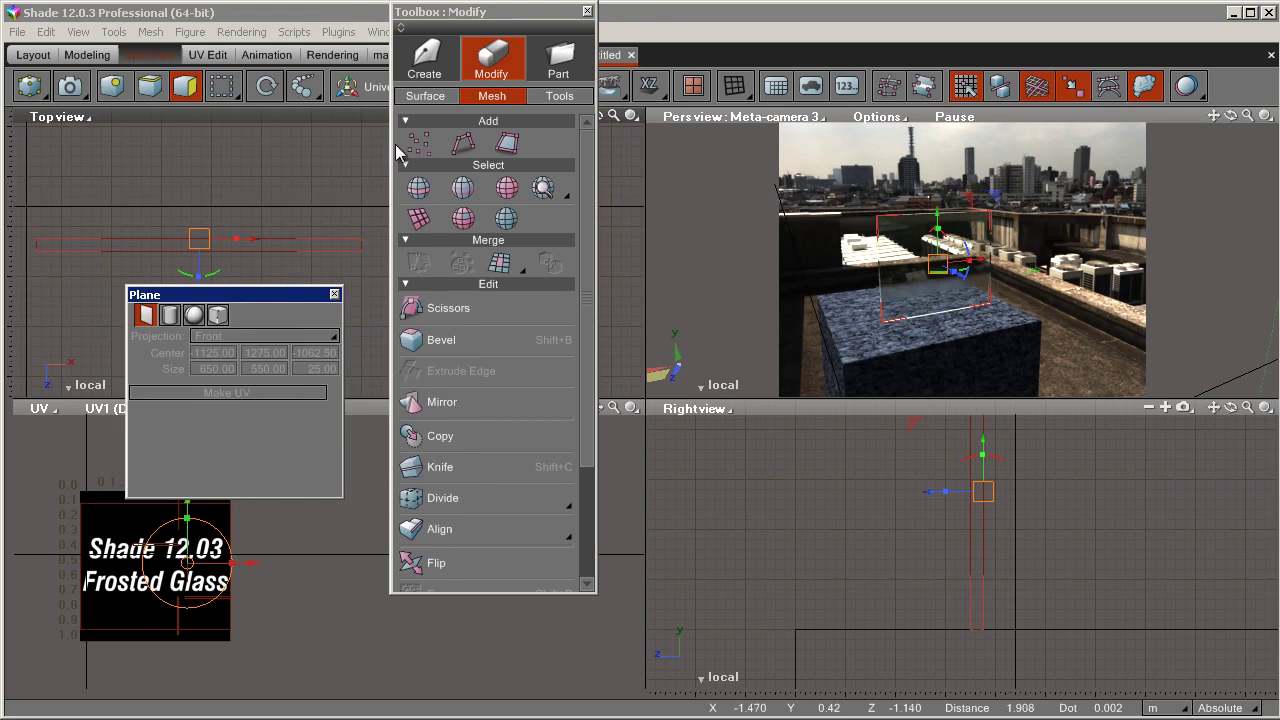
{"action": "left_click", "coordinate": [413, 72]}
{"action": "left_click", "coordinate": [467, 437]}
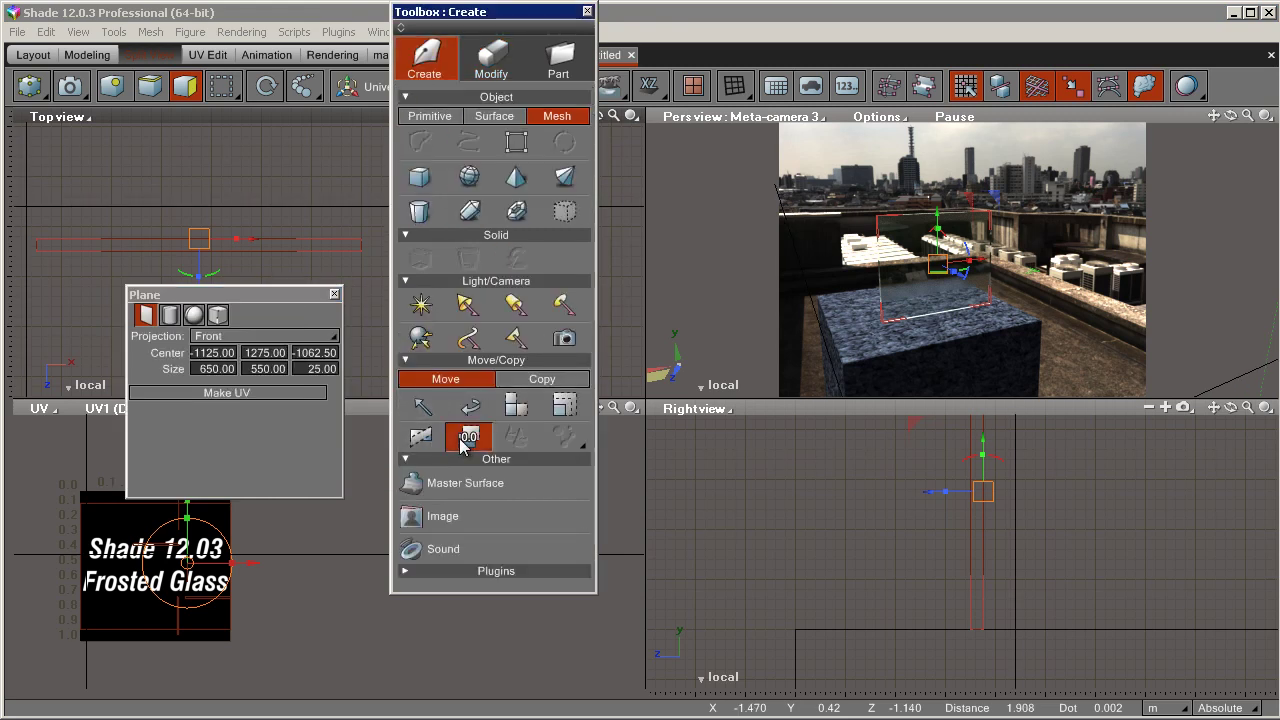
{"action": "left_click_drag", "start_coordinate": [98, 637], "coordinate": [83, 644]}
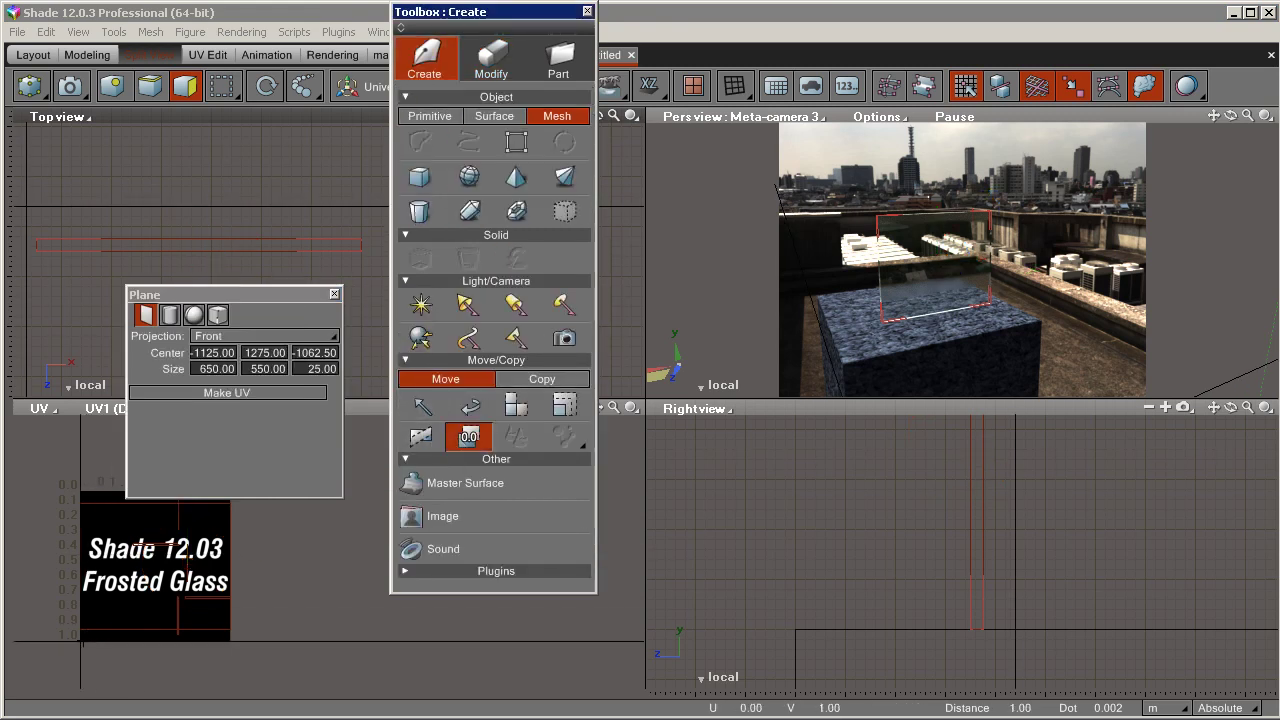
{"action": "left_click", "coordinate": [84, 645]}
{"action": "left_click", "coordinate": [886, 435]}
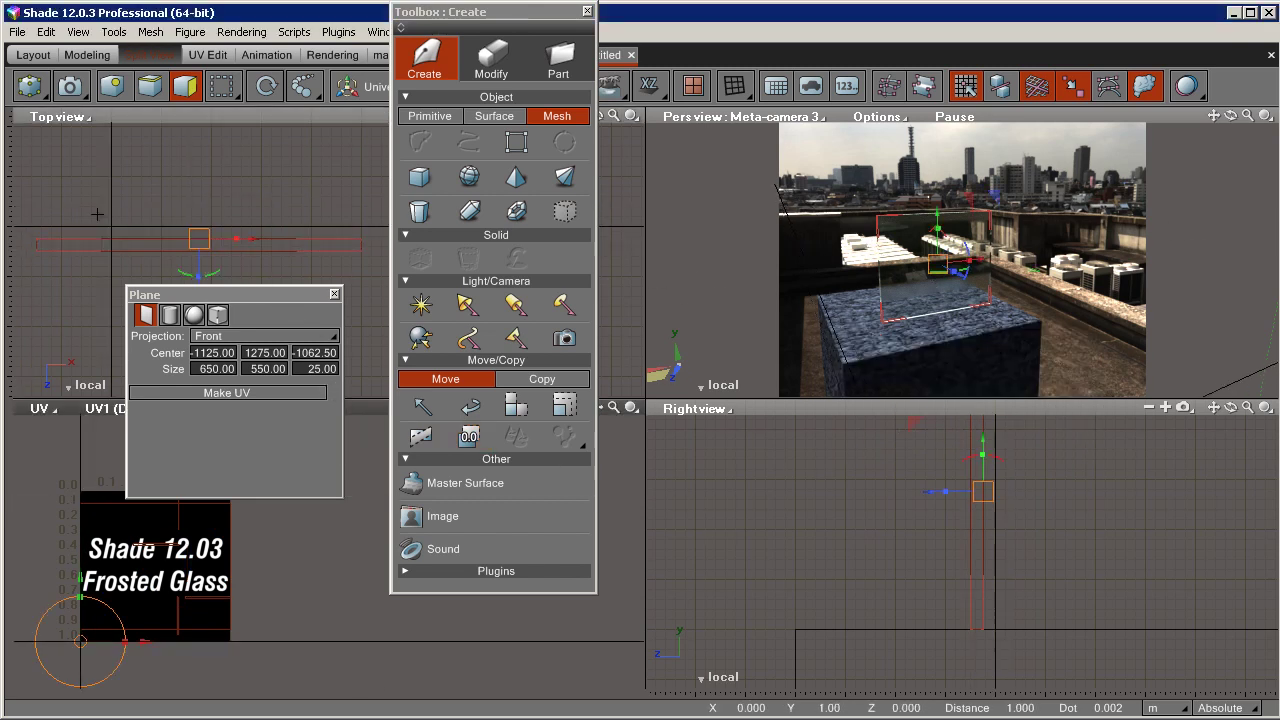
Select the panel's camera-facing side and move its UVs horizontally off the text image.
{"action": "left_click_drag", "start_coordinate": [967, 508], "coordinate": [888, 606]}
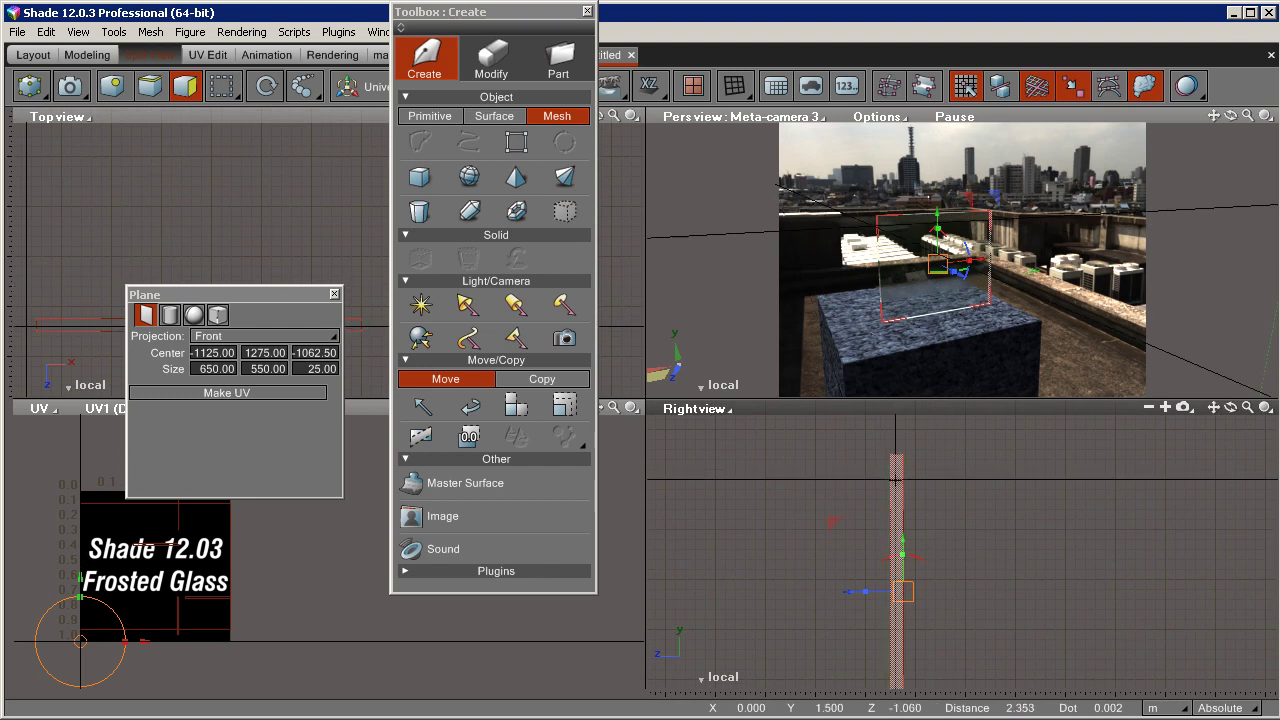
{"action": "left_click_drag", "start_coordinate": [283, 620], "coordinate": [329, 646]}
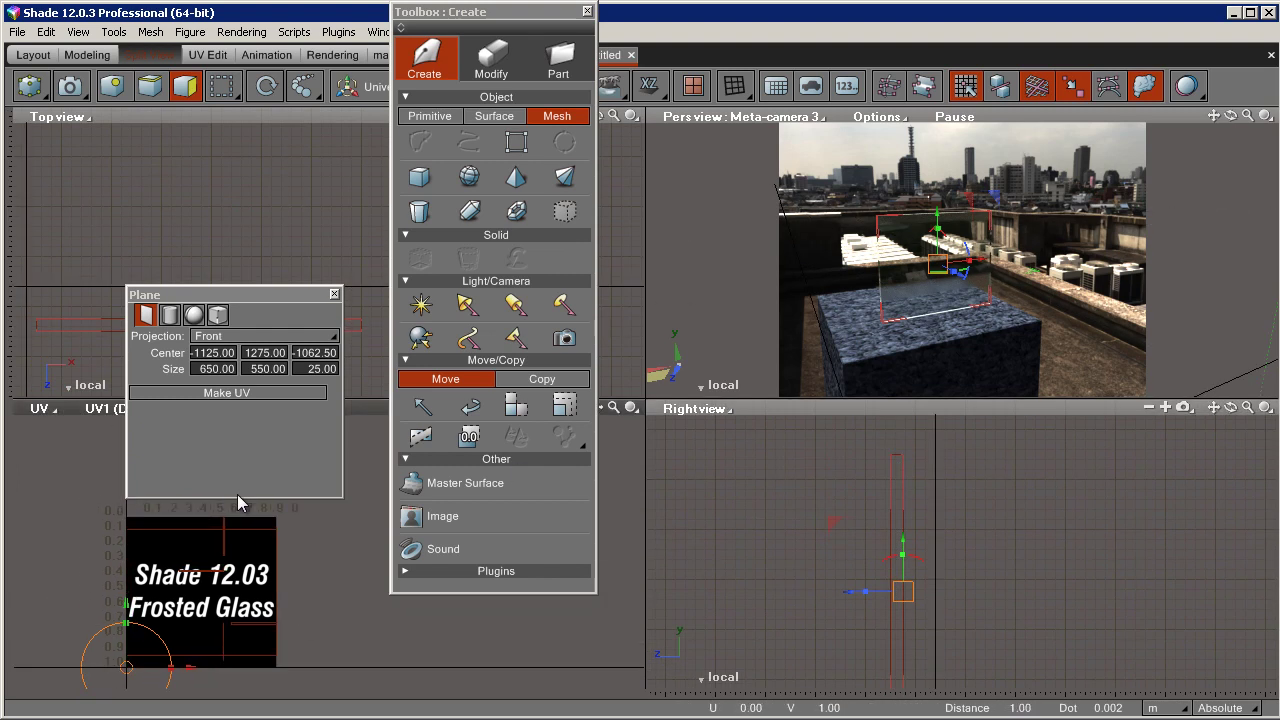
{"action": "mouse_move", "coordinate": [237, 543]}
{"action": "left_mouse_down"}
{"action": "mouse_move", "coordinate": [211, 570]}
{"action": "mouse_move", "coordinate": [254, 634]}
{"action": "left_mouse_up"}
{"action": "left_click", "coordinate": [205, 512]}
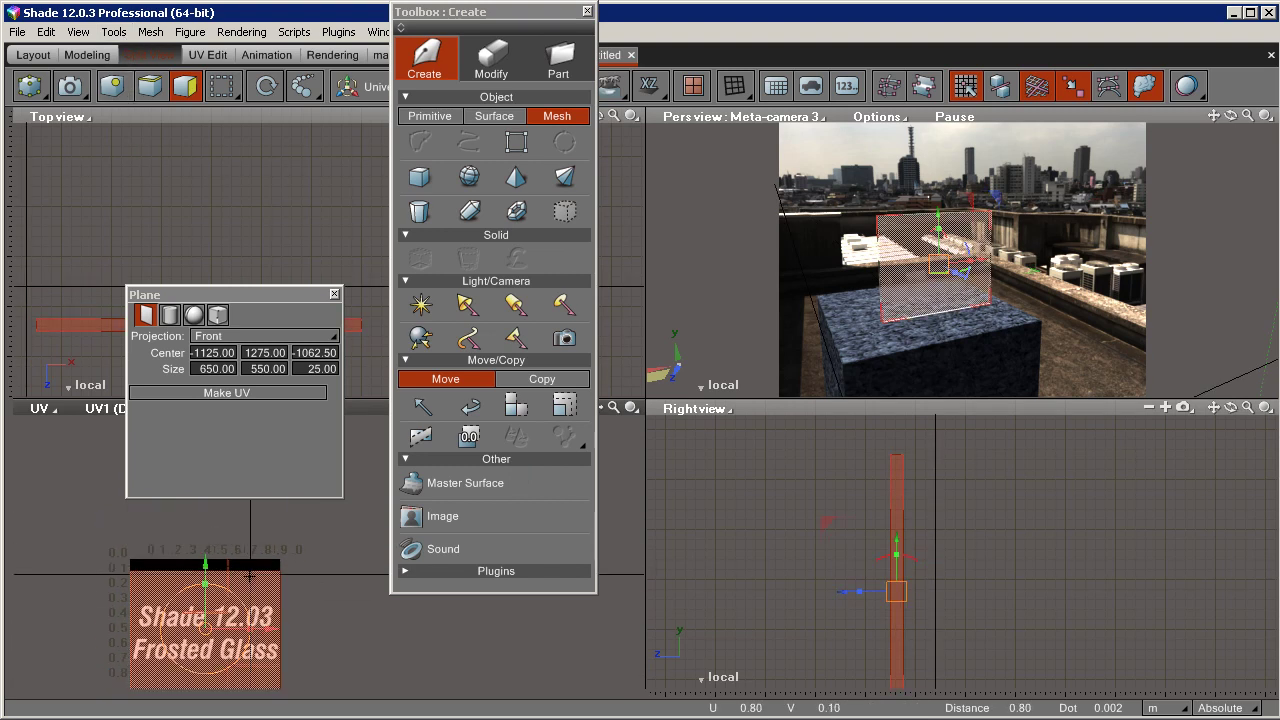
{"action": "left_click_drag", "start_coordinate": [214, 225], "coordinate": [234, 137]}
{"action": "left_click_drag", "start_coordinate": [318, 647], "coordinate": [323, 587]}
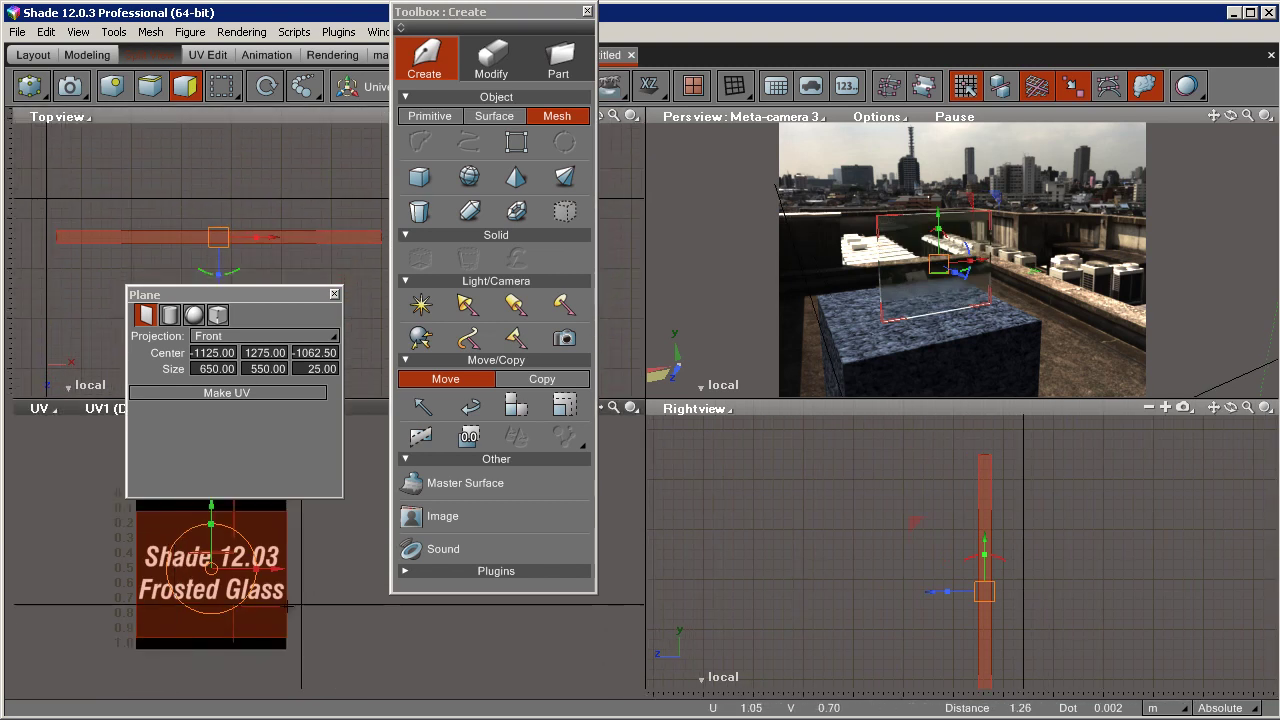
{"action": "left_click", "coordinate": [139, 242]}
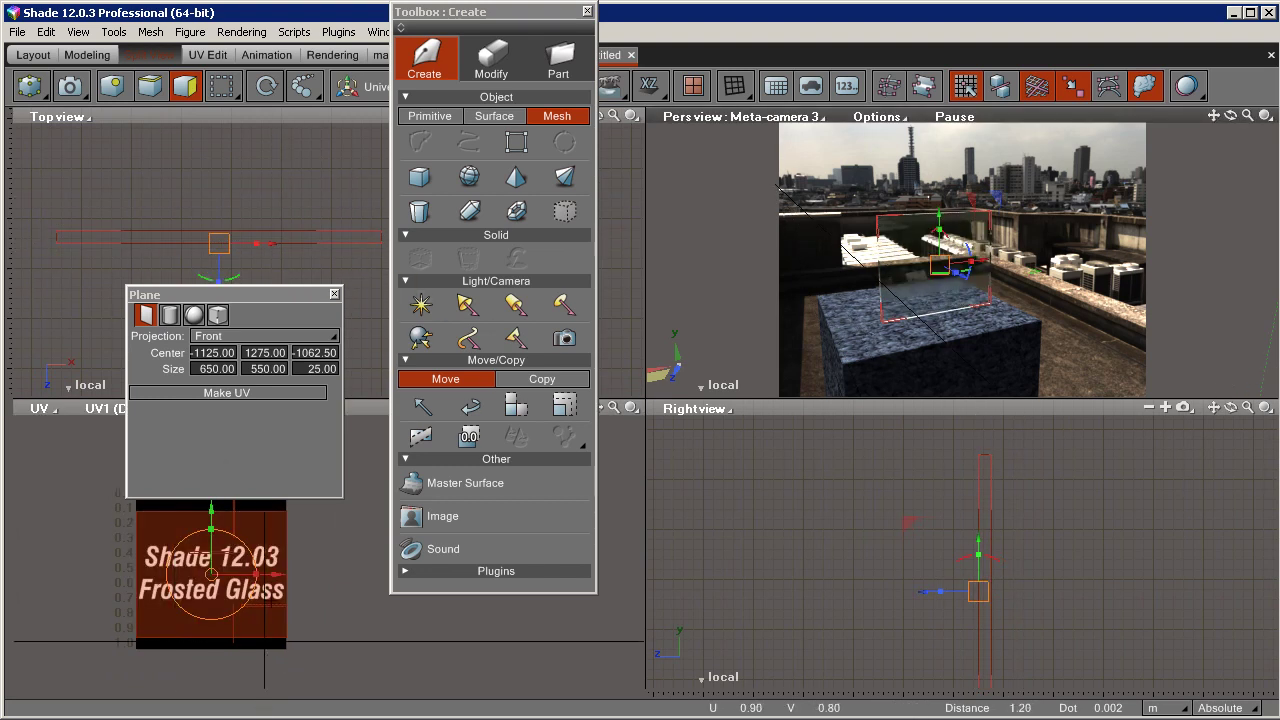
{"action": "left_click_drag", "start_coordinate": [341, 580], "coordinate": [499, 584]}
Select the remaining face UVs over the text image and collapse them numerically into its U 0, V 1 corner.
{"action": "middle_click_drag", "start_coordinate": [204, 624], "coordinate": [204, 654]}
{"action": "left_click_drag", "start_coordinate": [108, 529], "coordinate": [295, 698]}
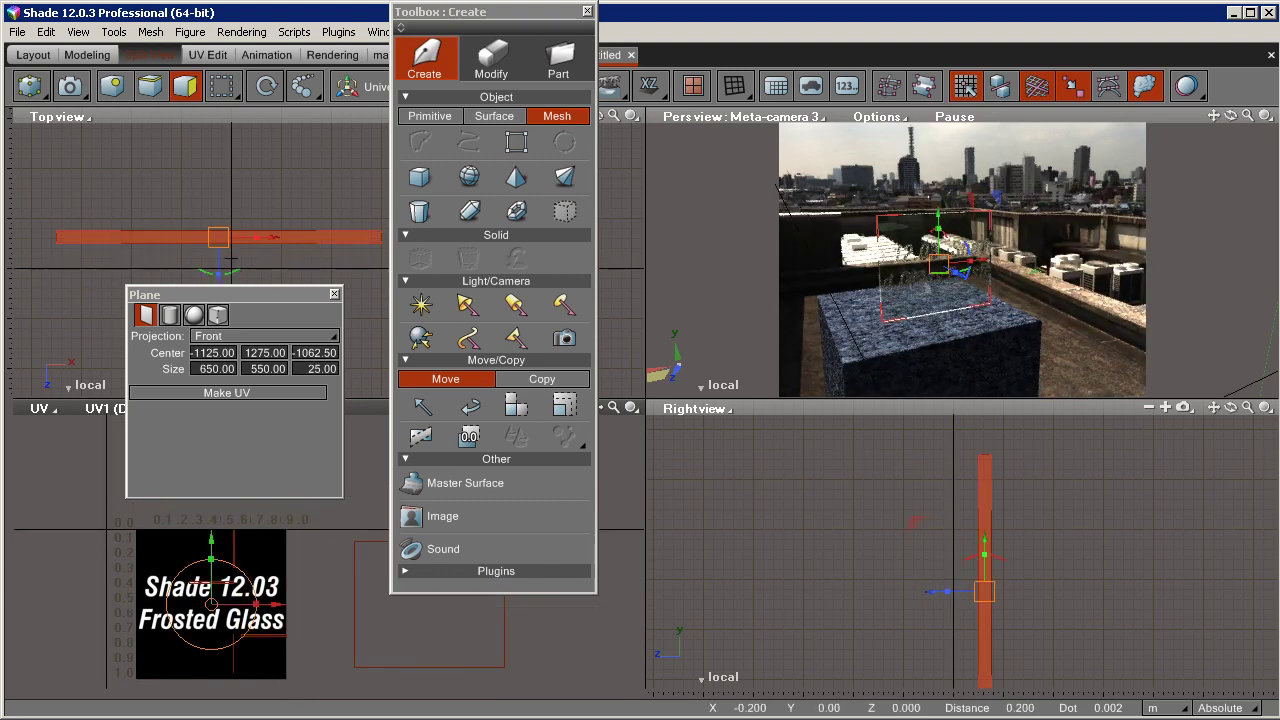
{"action": "left_click", "coordinate": [469, 436]}
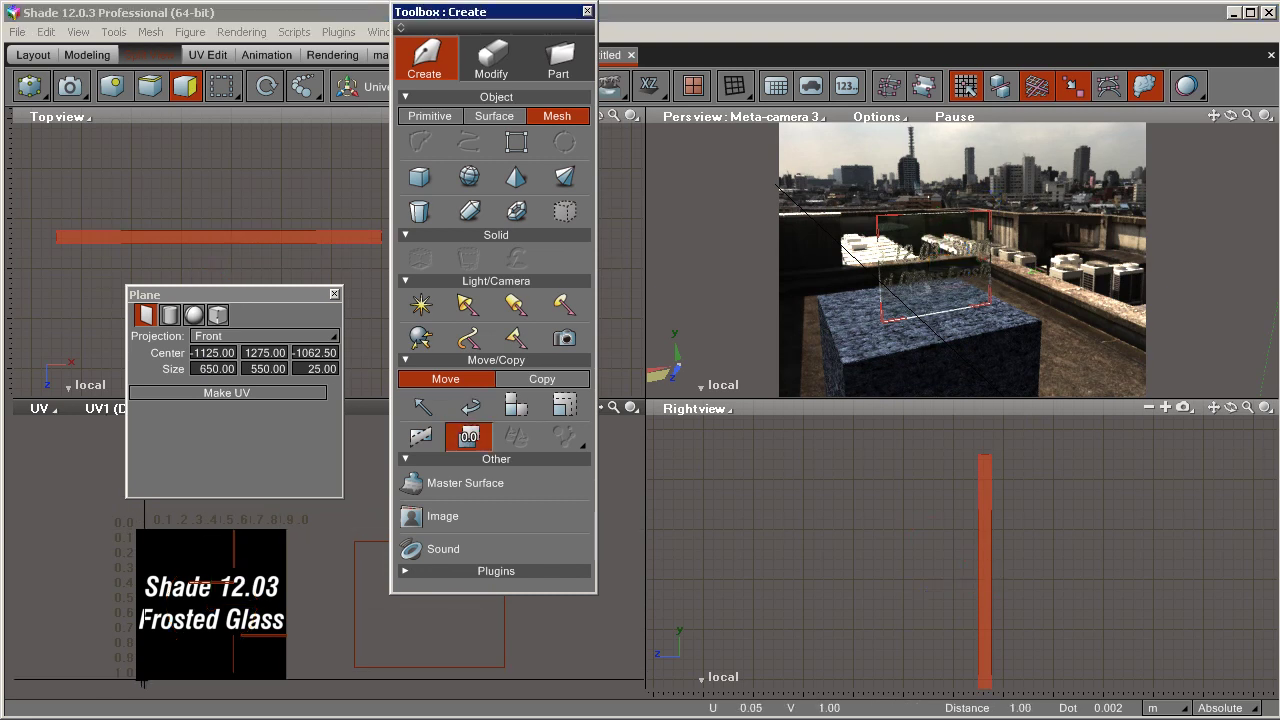
{"action": "left_click", "coordinate": [139, 684]}
{"action": "left_click", "coordinate": [915, 433]}
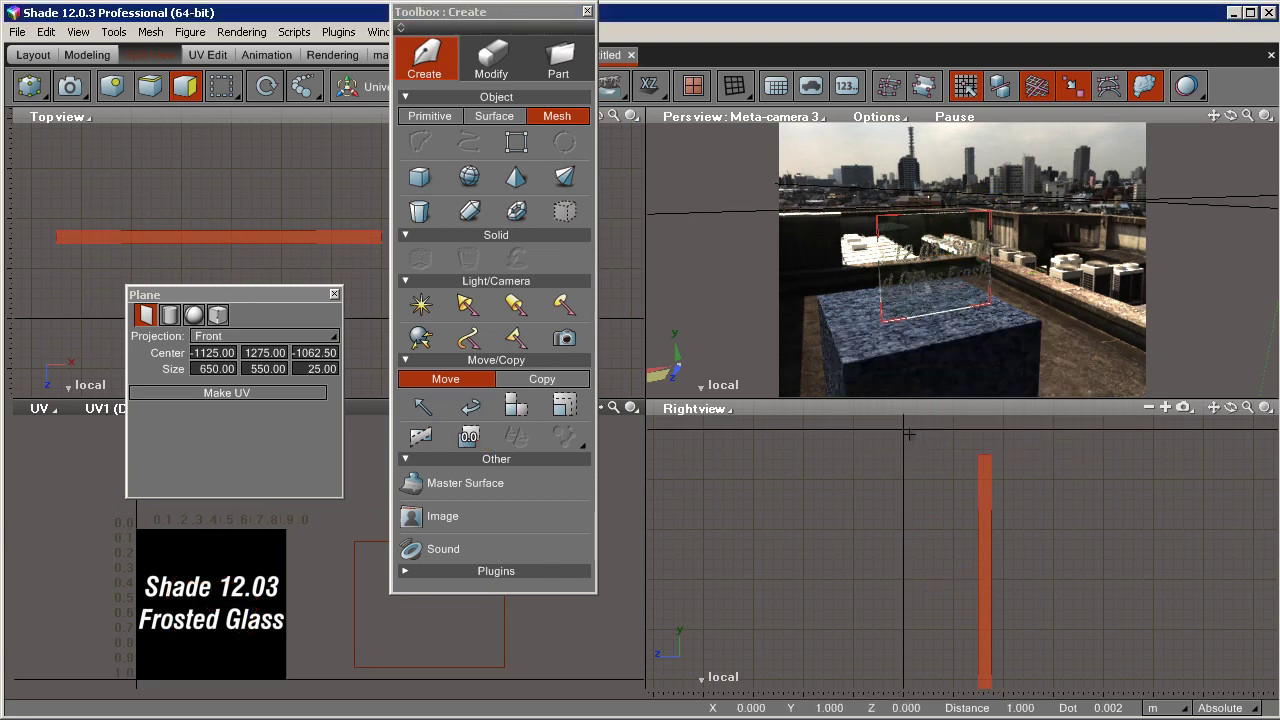
Move the camera-facing side's UVs back over the text image and close the UV projection window.
{"action": "left_click", "coordinate": [417, 598]}
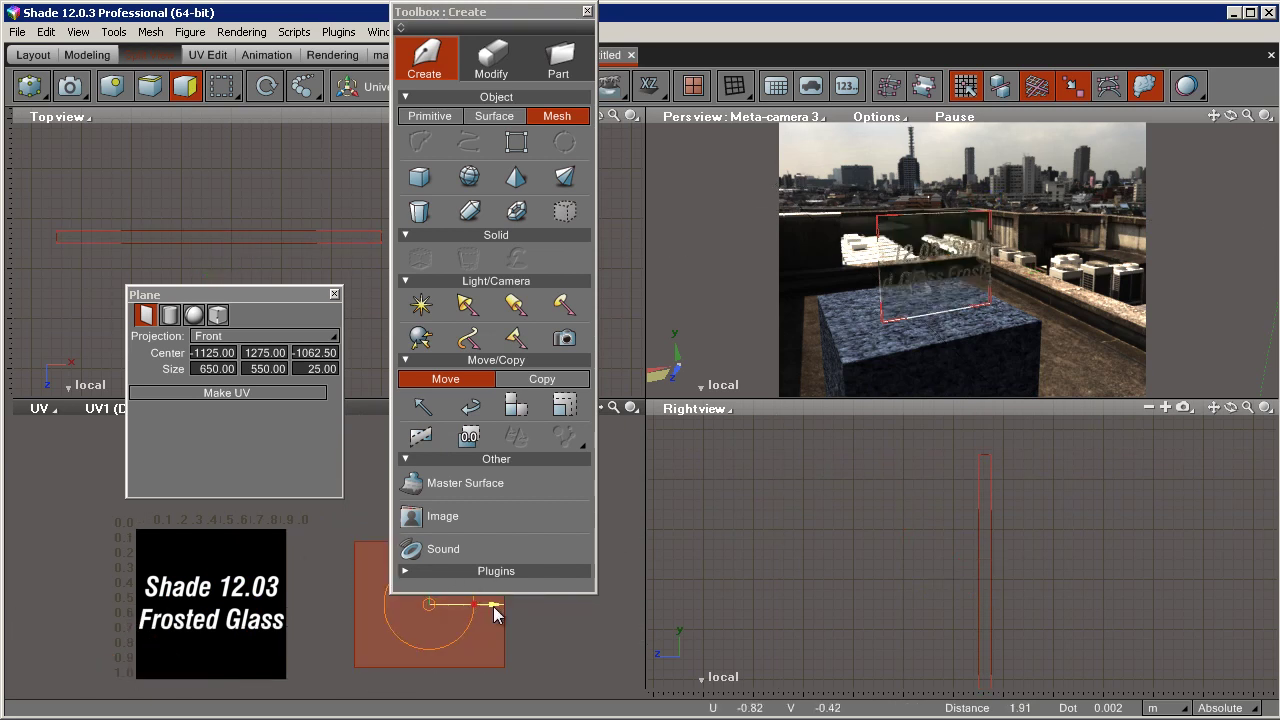
{"action": "left_click_drag", "start_coordinate": [483, 618], "coordinate": [283, 618]}
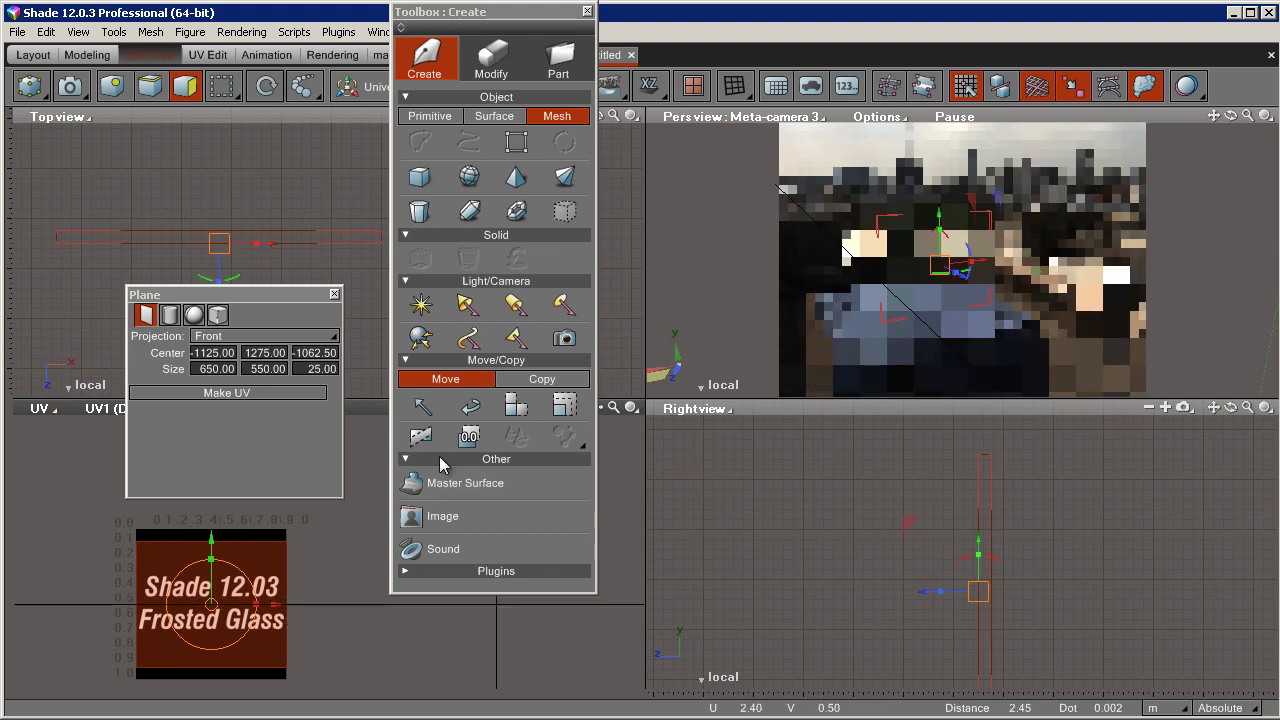
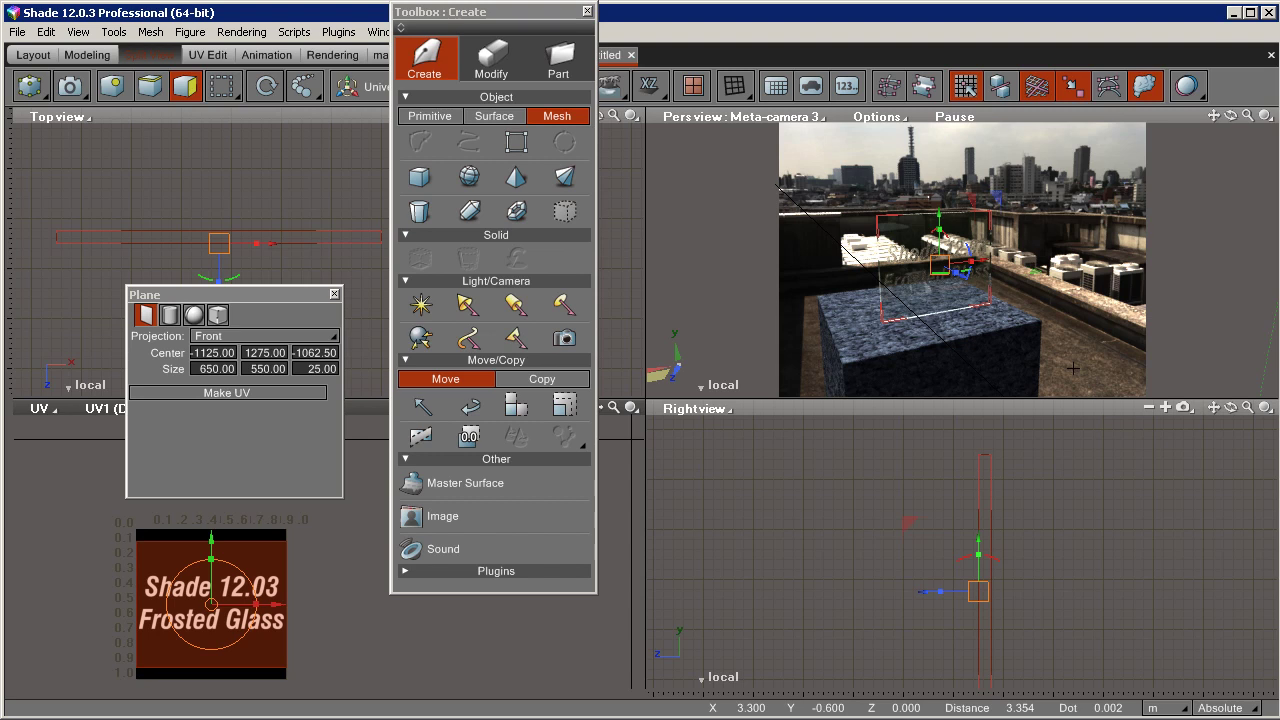
{"action": "left_click", "coordinate": [335, 294]}
Return the glass panel to object mode and bring up its frosted glass surface settings from the beginning.
{"action": "left_click", "coordinate": [30, 86]}
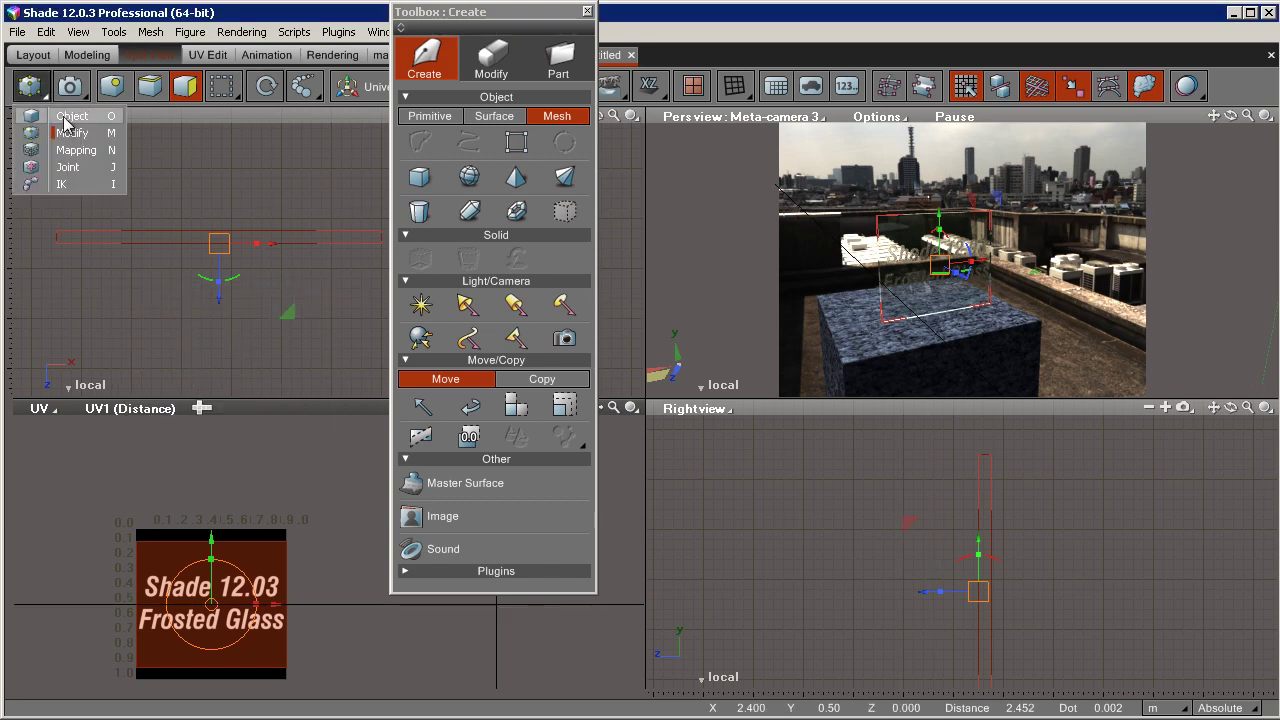
{"action": "left_click", "coordinate": [50, 125]}
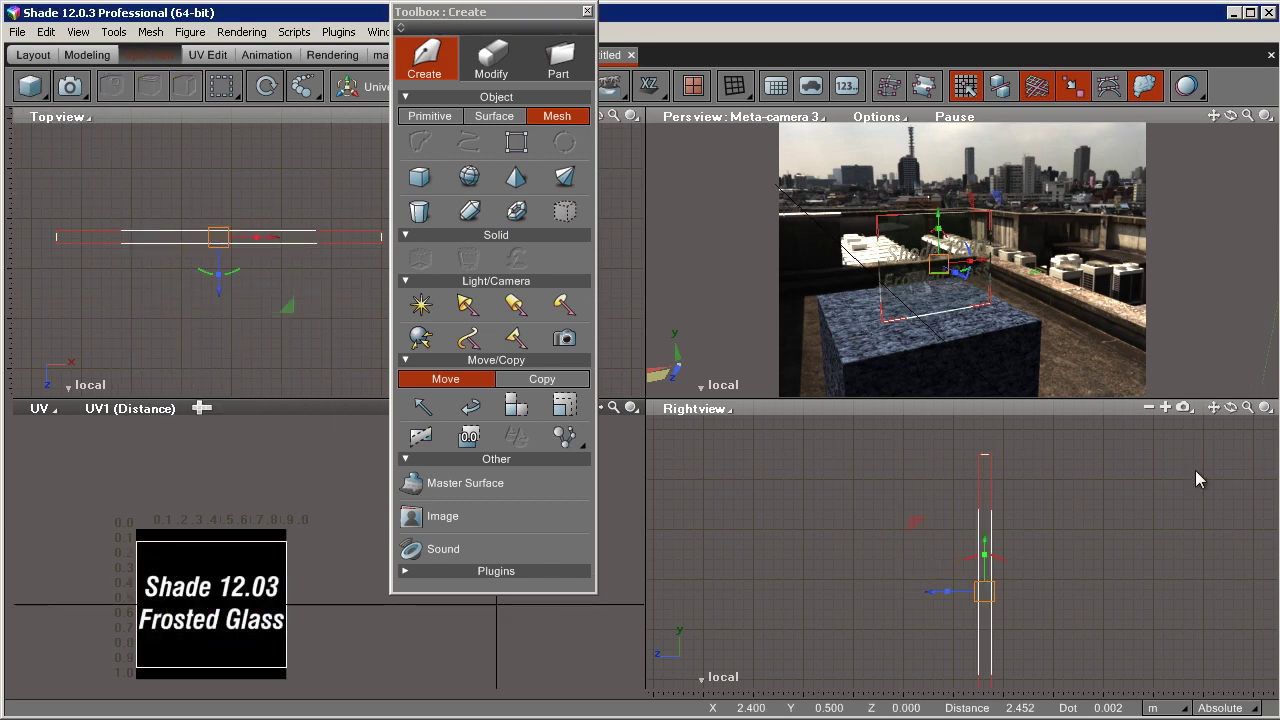
{"action": "left_click_drag", "start_coordinate": [1279, 52], "coordinate": [361, 60]}
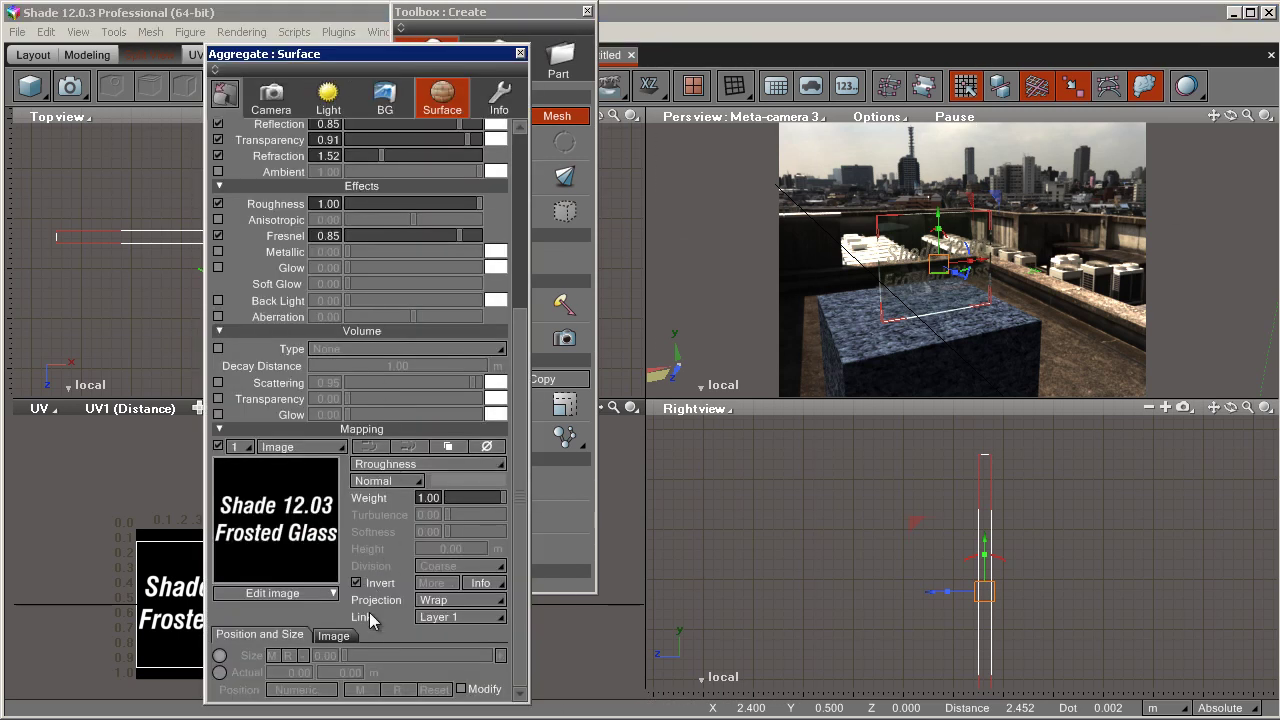
{"action": "scroll", "coordinate": [519, 176], "scroll_direction": "up", "scroll_amount": 5}
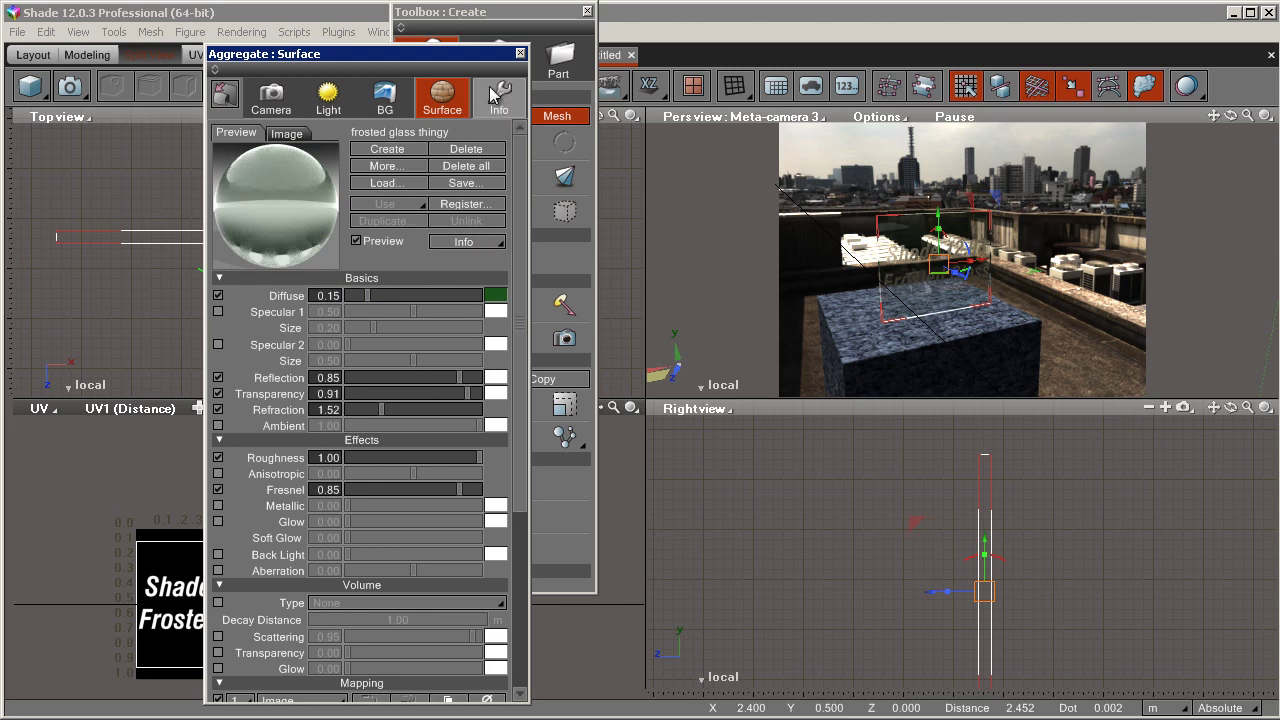
{"action": "left_click_drag", "start_coordinate": [469, 58], "coordinate": [680, 68]}
Switch the perspective view to Meta-camera 2.
{"action": "left_click", "coordinate": [795, 117]}
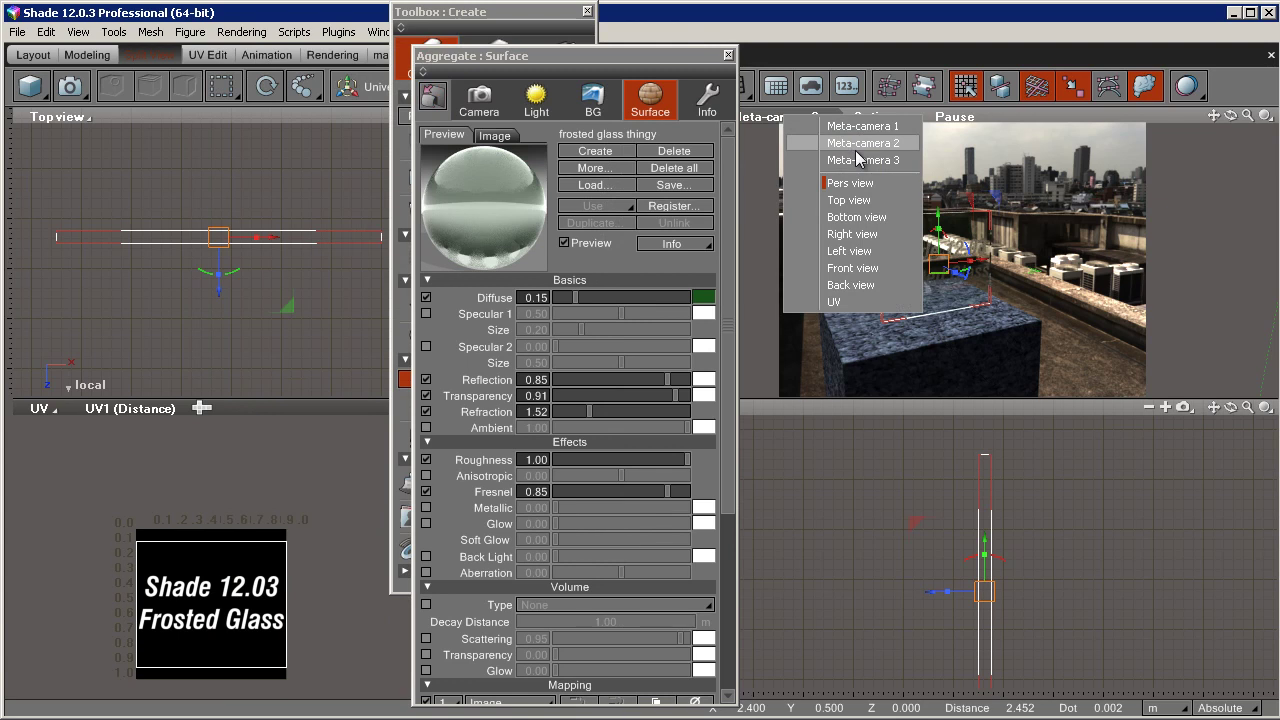
{"action": "left_click", "coordinate": [862, 145]}
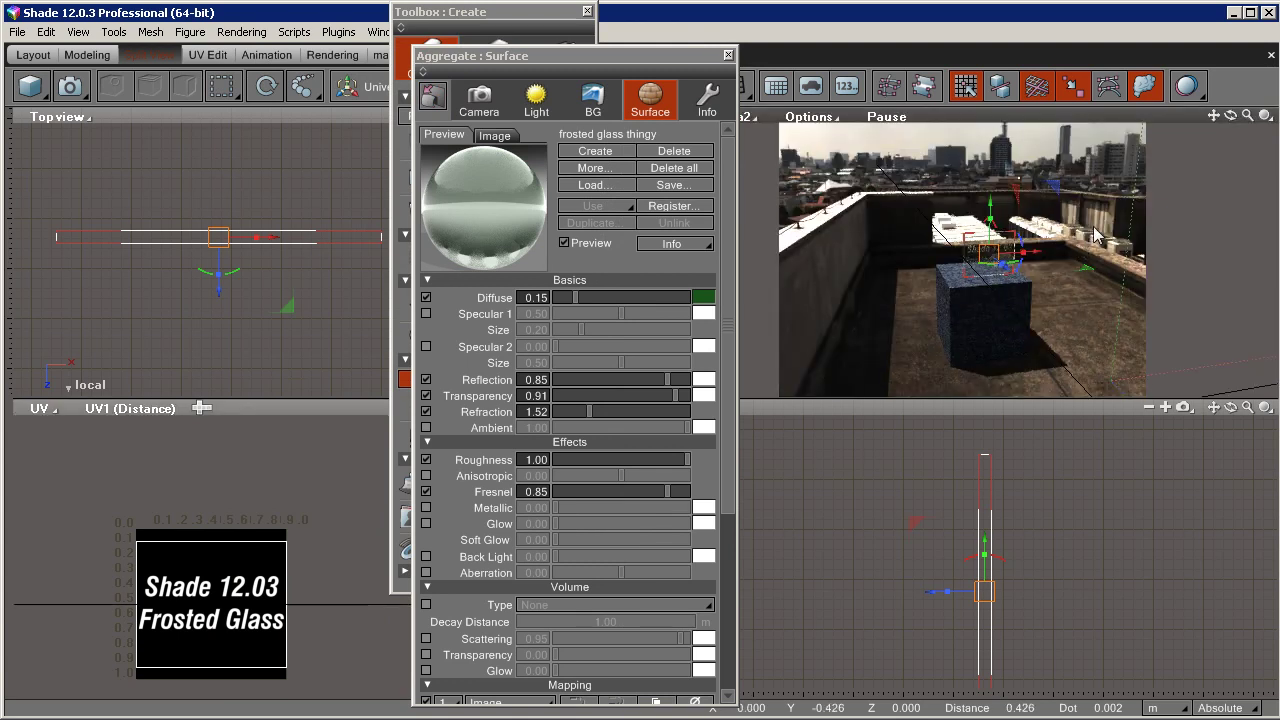
Bring up the image window, shrink it to fit the screen, and set the rendering method to Path Tracing.
{"action": "left_click", "coordinate": [78, 32]}
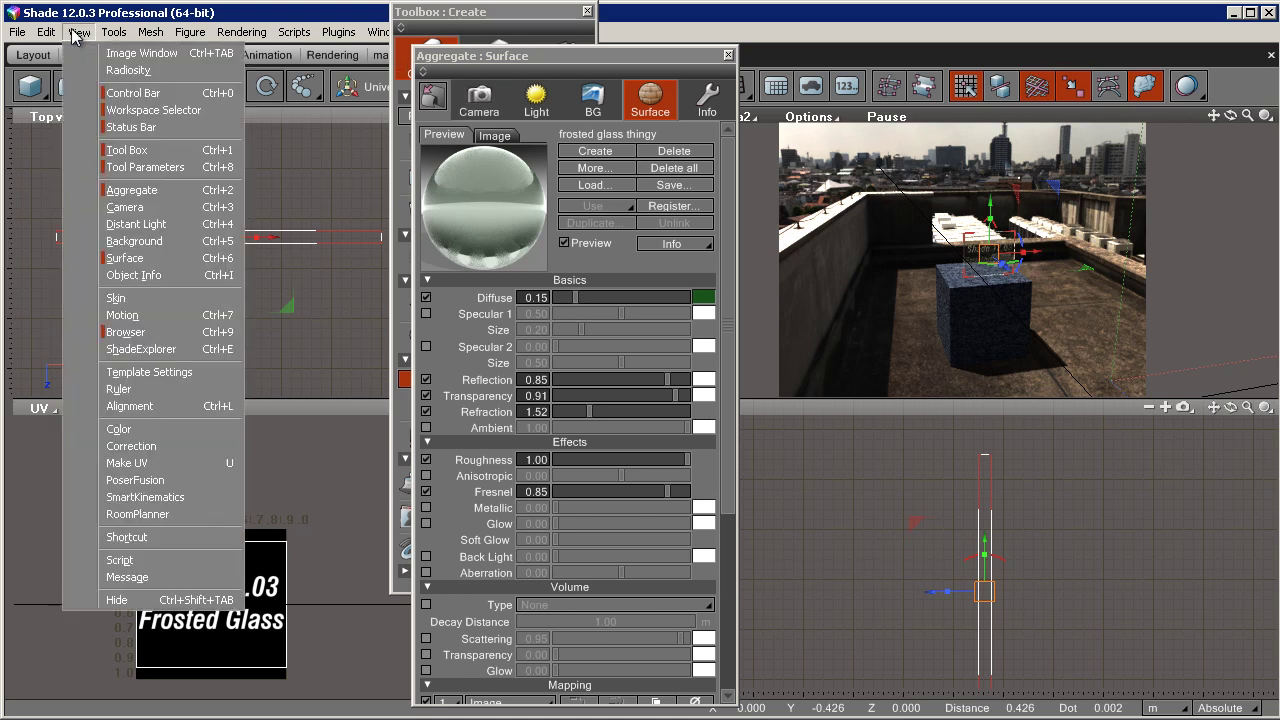
{"action": "left_click", "coordinate": [135, 54]}
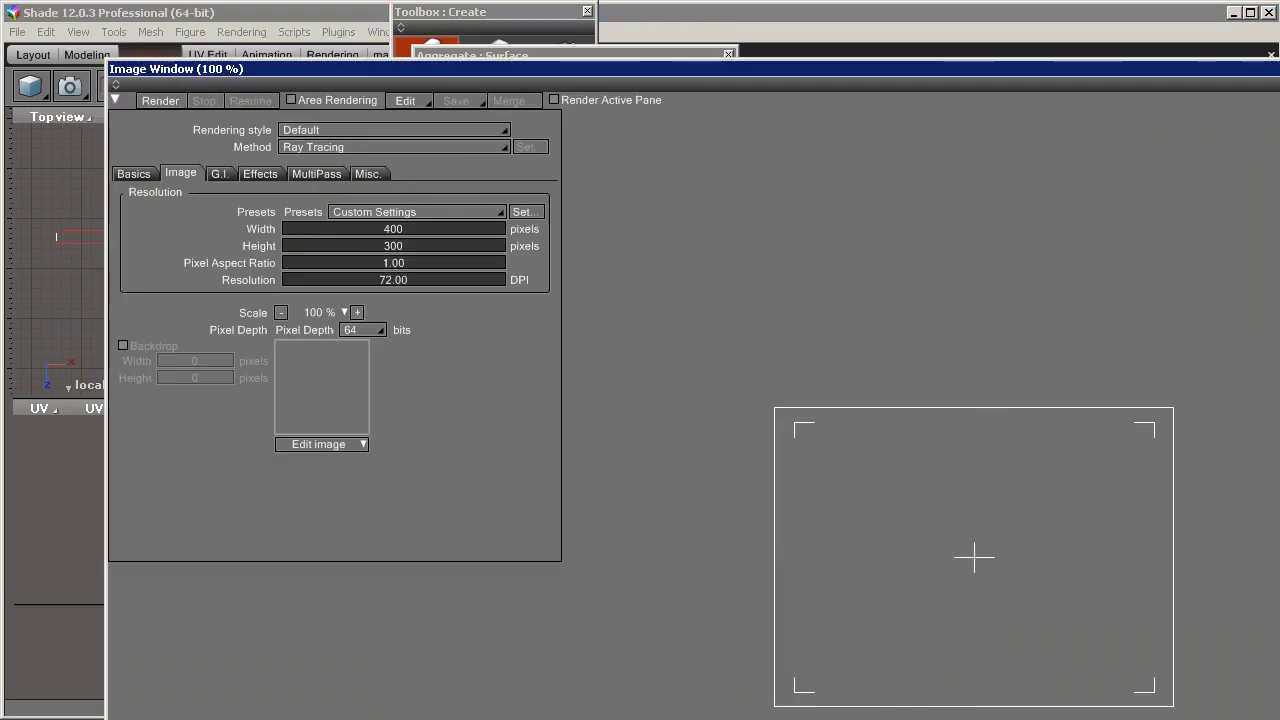
{"action": "left_click_drag", "start_coordinate": [1279, 354], "coordinate": [1200, 385]}
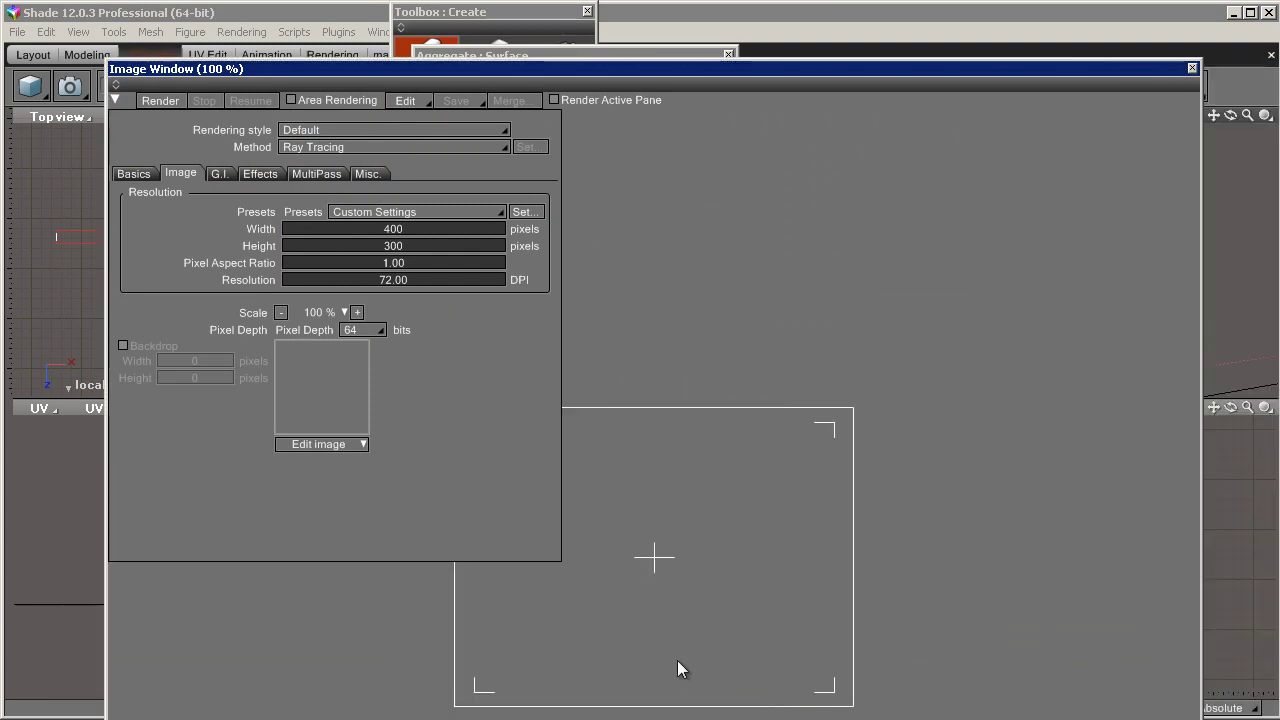
{"action": "left_click_drag", "start_coordinate": [160, 718], "coordinate": [149, 663]}
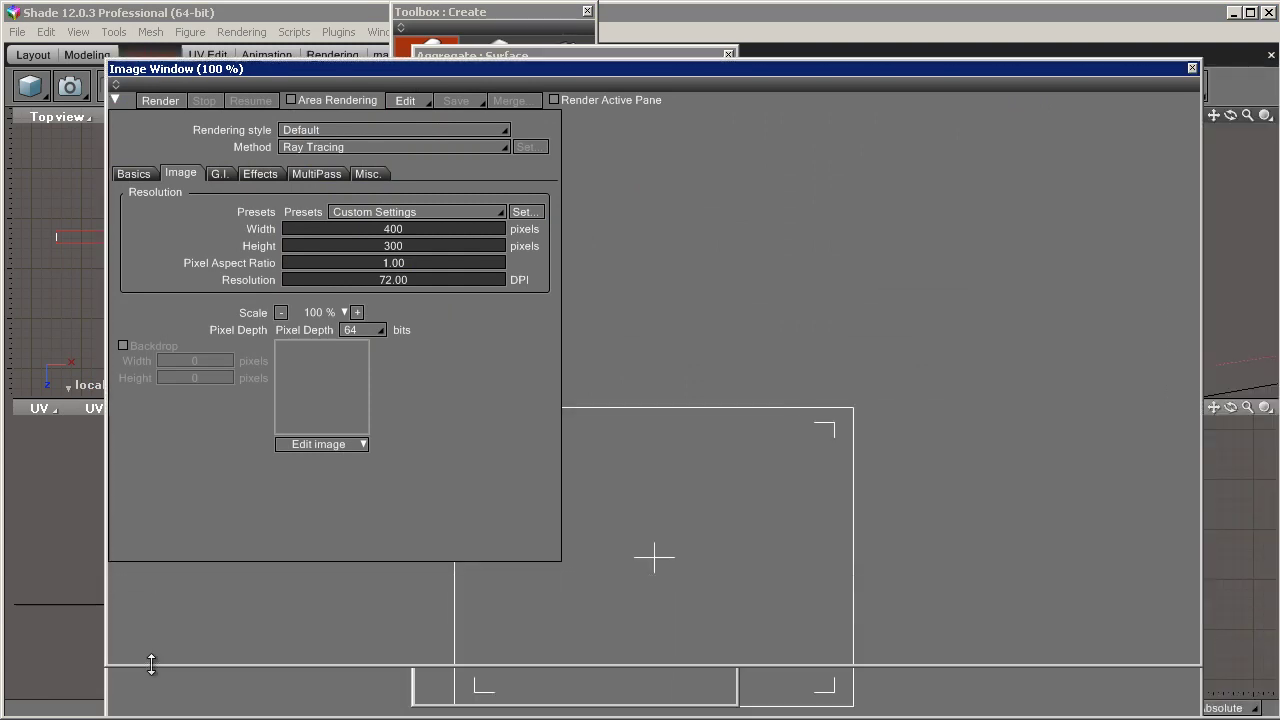
{"action": "left_click", "coordinate": [315, 147]}
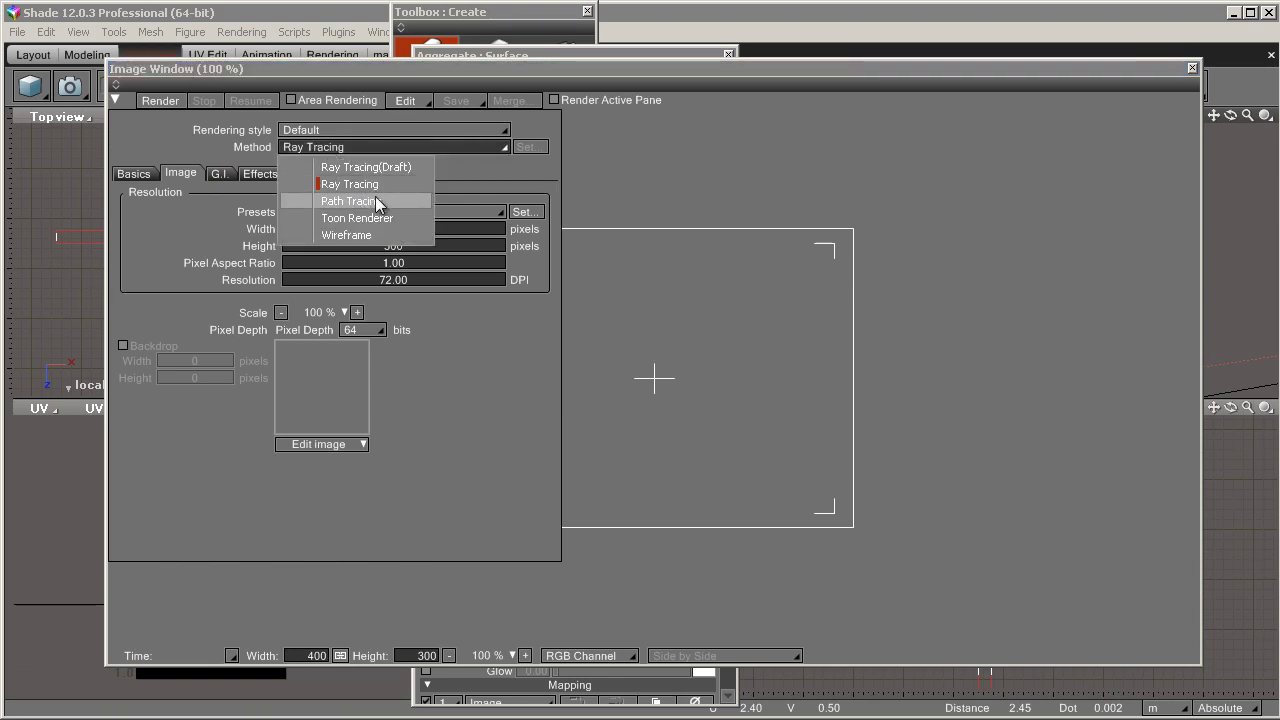
{"action": "left_click", "coordinate": [376, 203]}
Set the render resolution to the 800 × 600 (SVGA) preset with a pixel depth of 128 bits.
{"action": "left_click", "coordinate": [136, 173]}
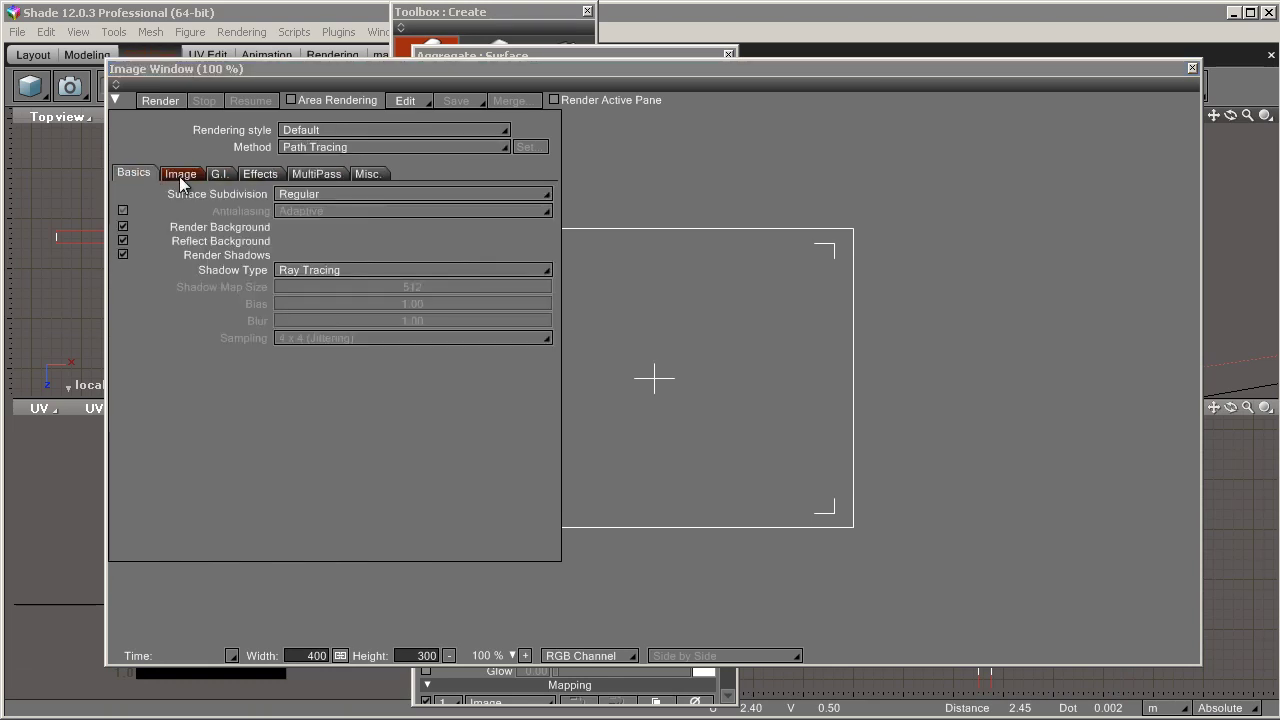
{"action": "left_click", "coordinate": [181, 176]}
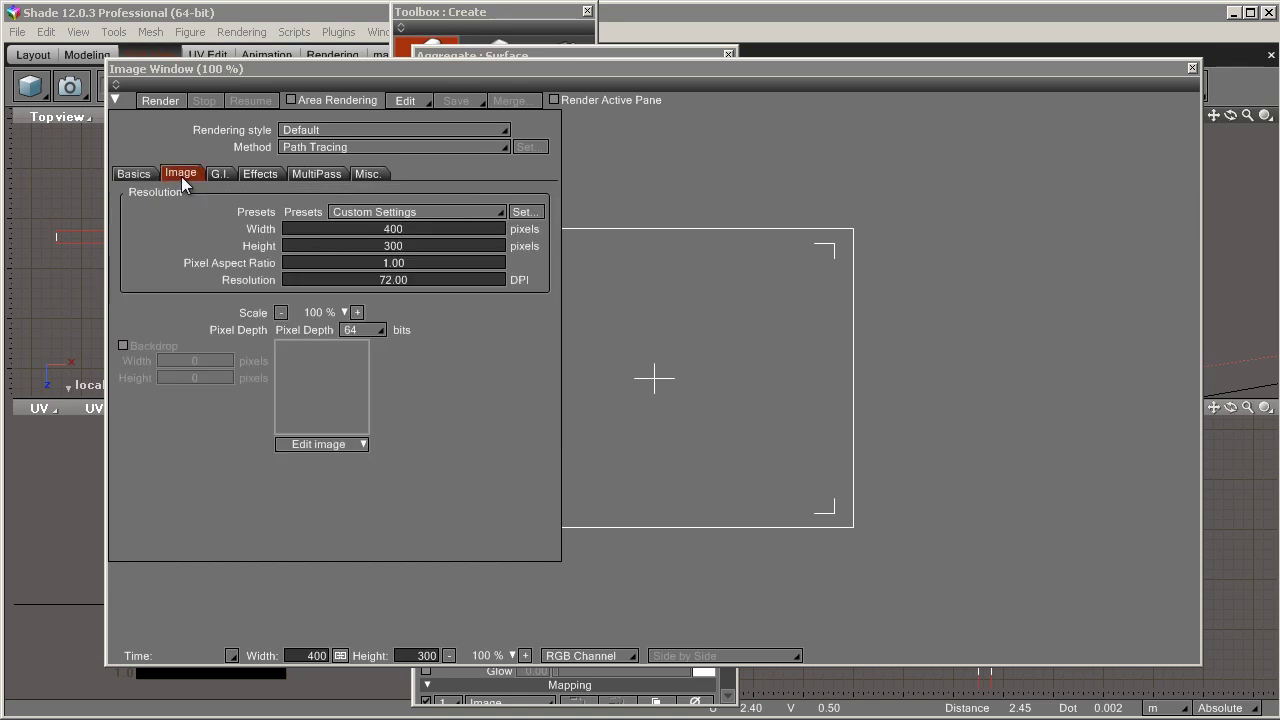
{"action": "left_click", "coordinate": [424, 211]}
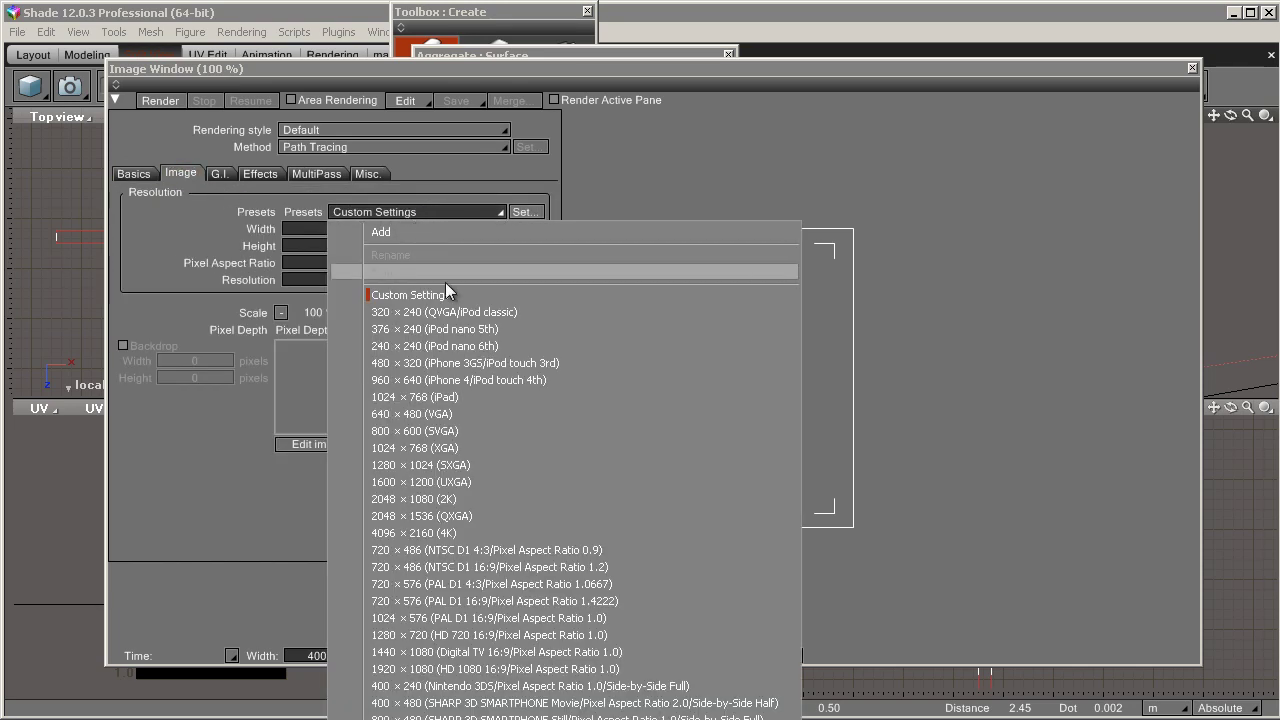
{"action": "left_click", "coordinate": [465, 430]}
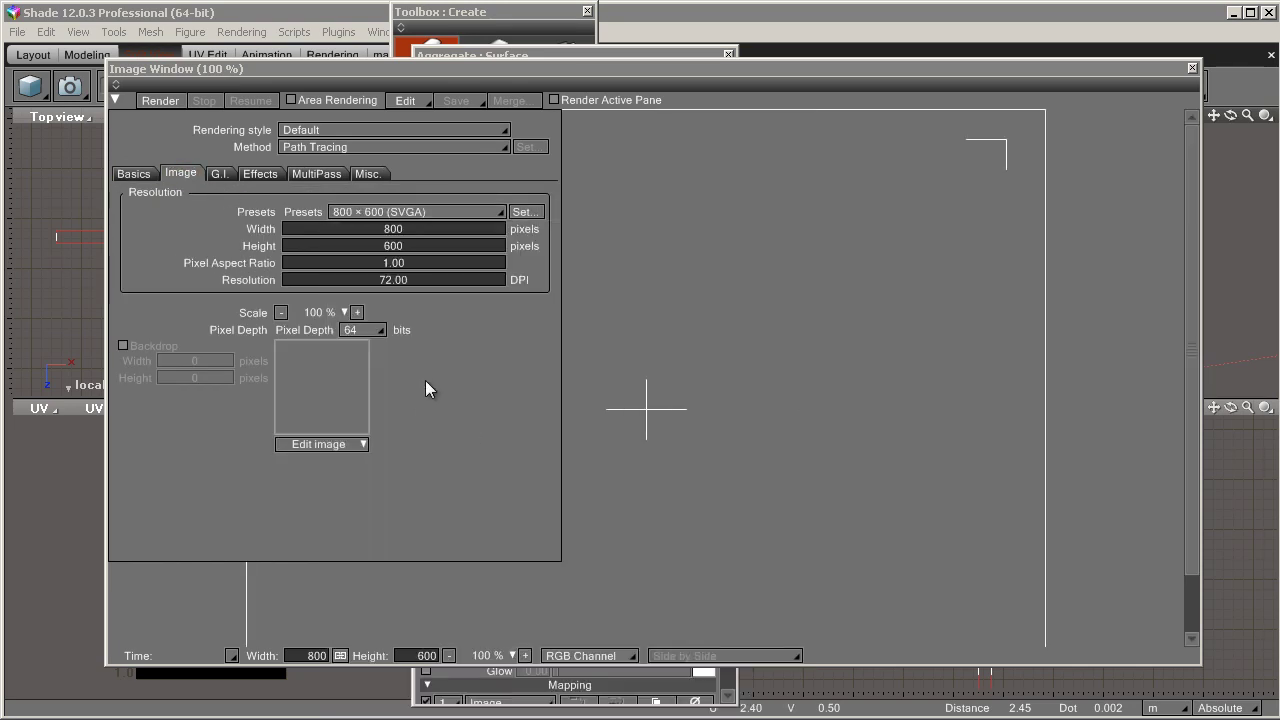
{"action": "left_click_drag", "start_coordinate": [489, 74], "coordinate": [443, 48]}
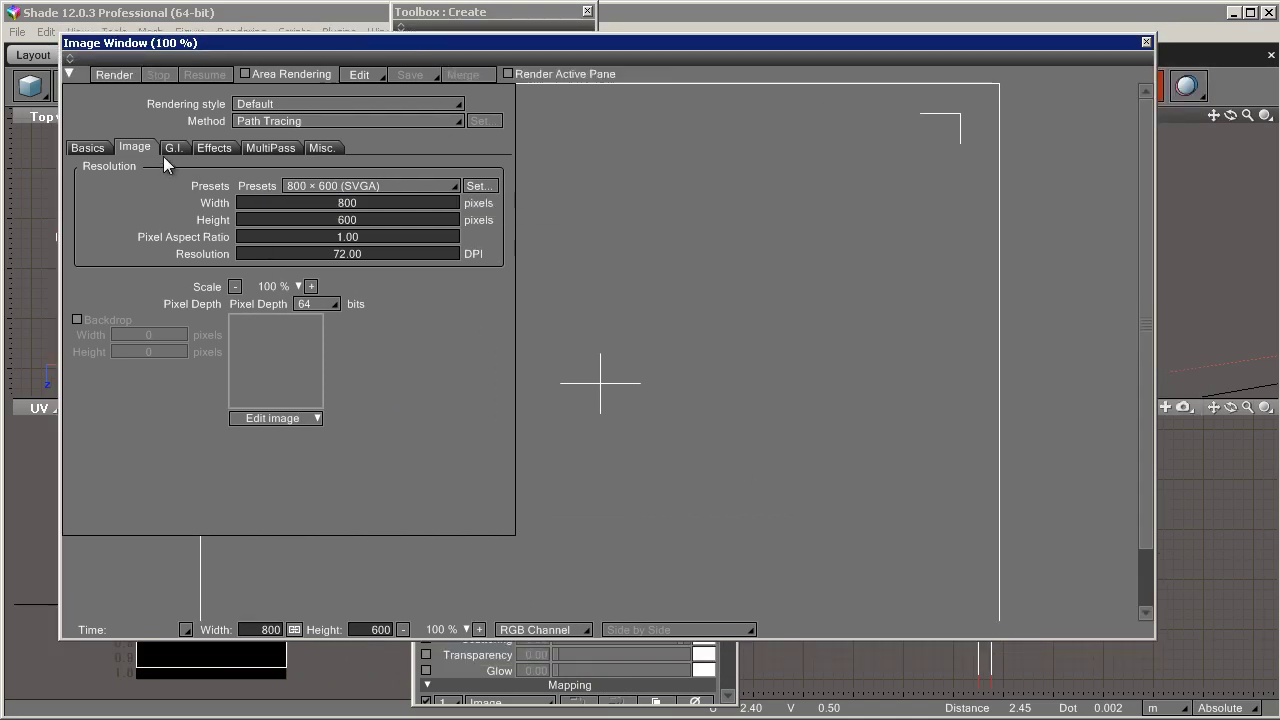
{"action": "left_click", "coordinate": [313, 302]}
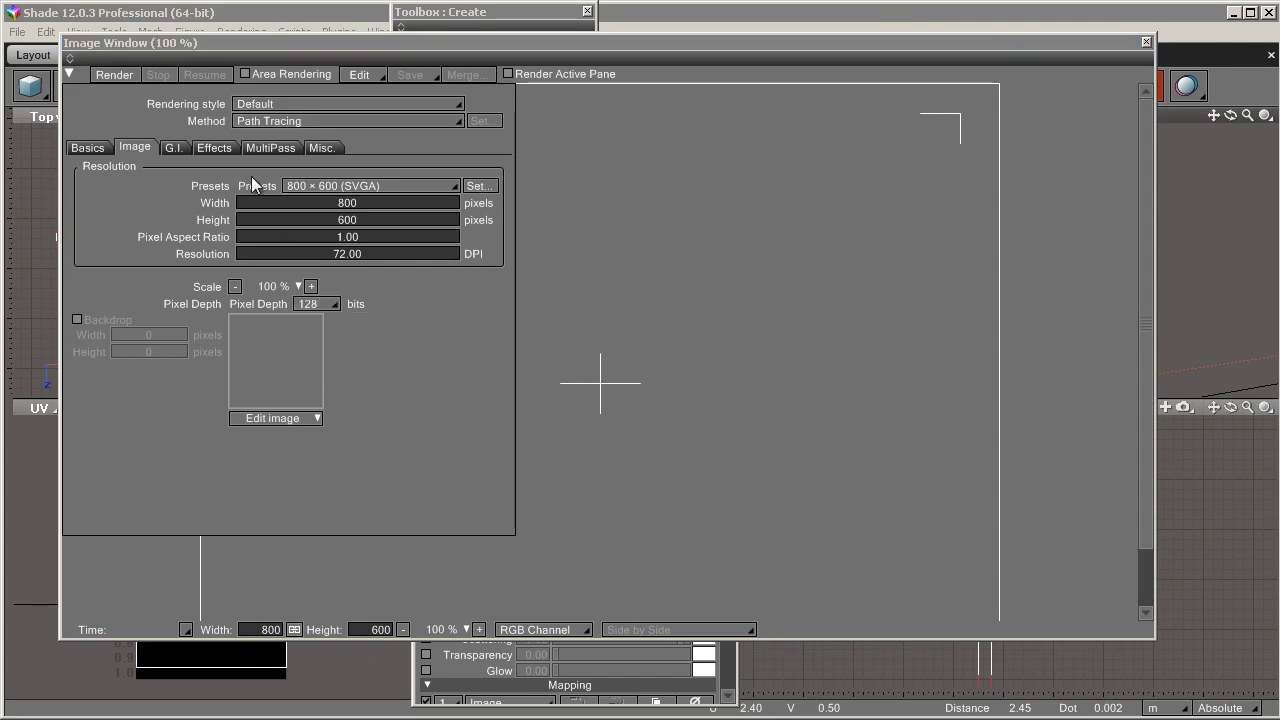
Set global illumination to Path Tracing + Photon Mapping with an irradiance cache quality of 80.
{"action": "left_click", "coordinate": [173, 147]}
{"action": "left_click", "coordinate": [279, 168]}
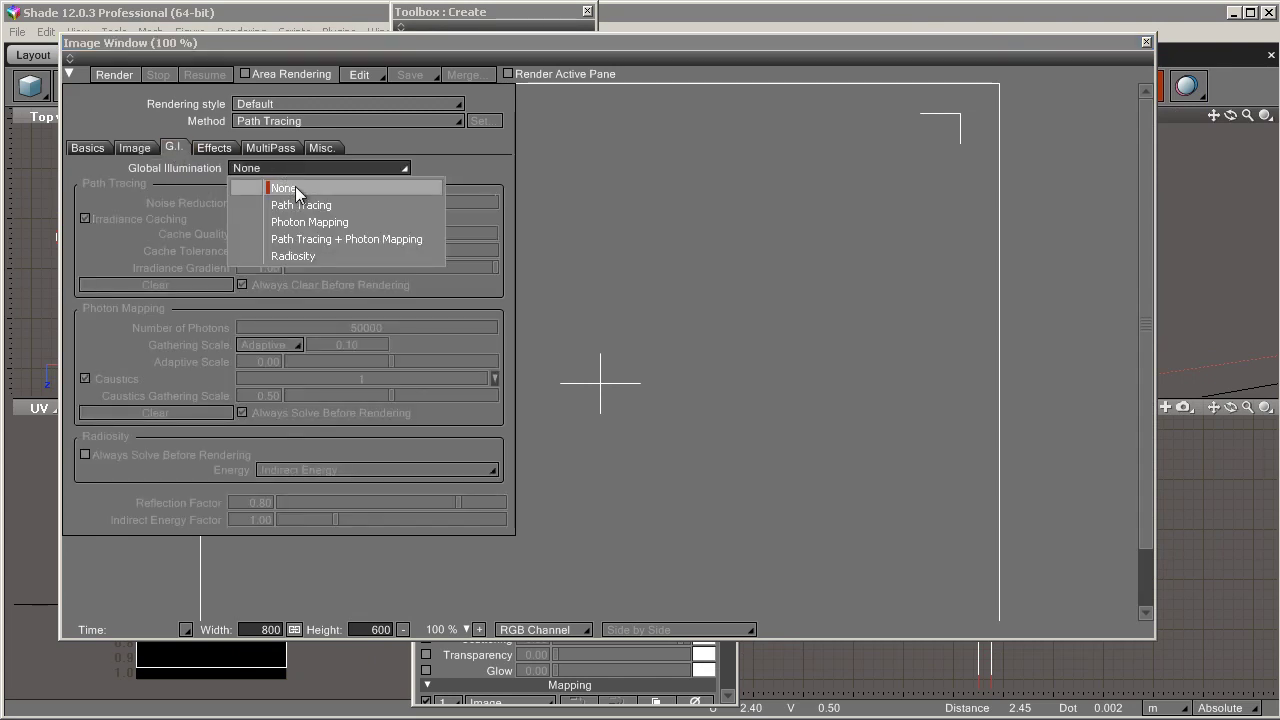
{"action": "left_click", "coordinate": [349, 240]}
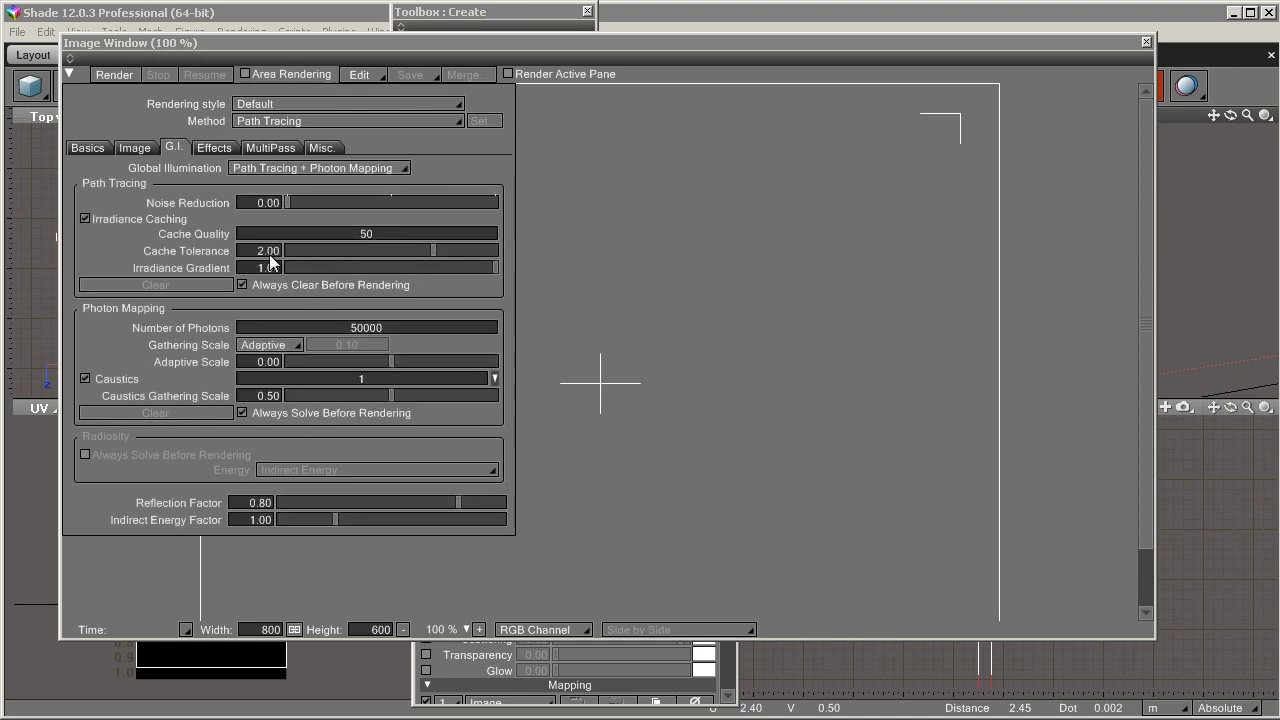
{"action": "left_click", "coordinate": [359, 232]}
{"action": "type", "text": "80"}
{"action": "key", "text": "Tab"}
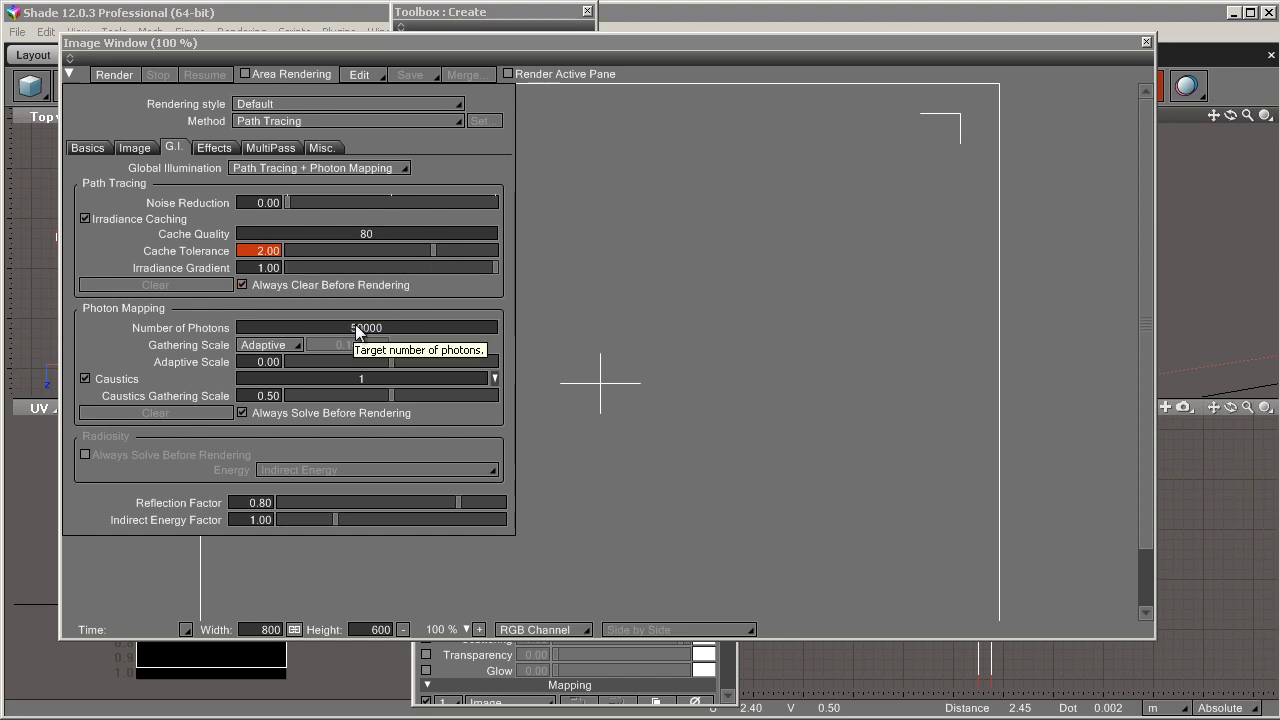
Keep photon gathering on Adaptive, set the adaptive scale to 0.50, and set the caustics count to 20.
{"action": "left_click", "coordinate": [279, 366]}
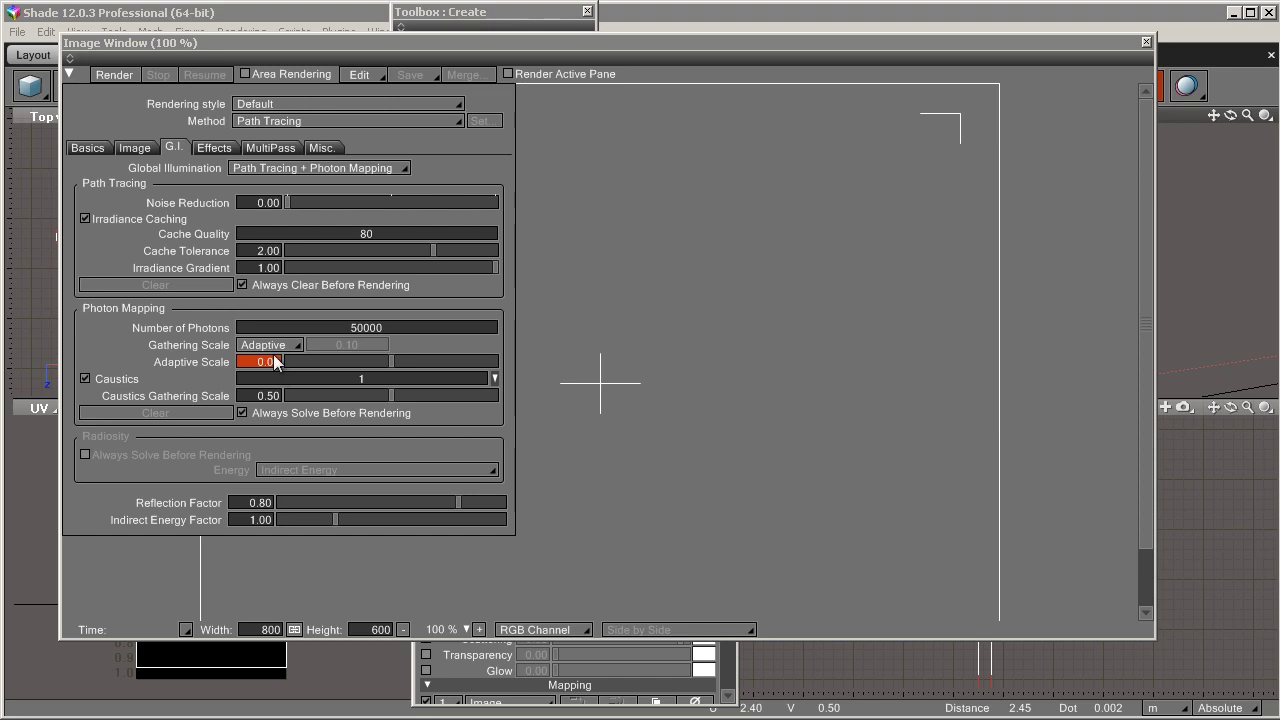
{"action": "left_click", "coordinate": [268, 345]}
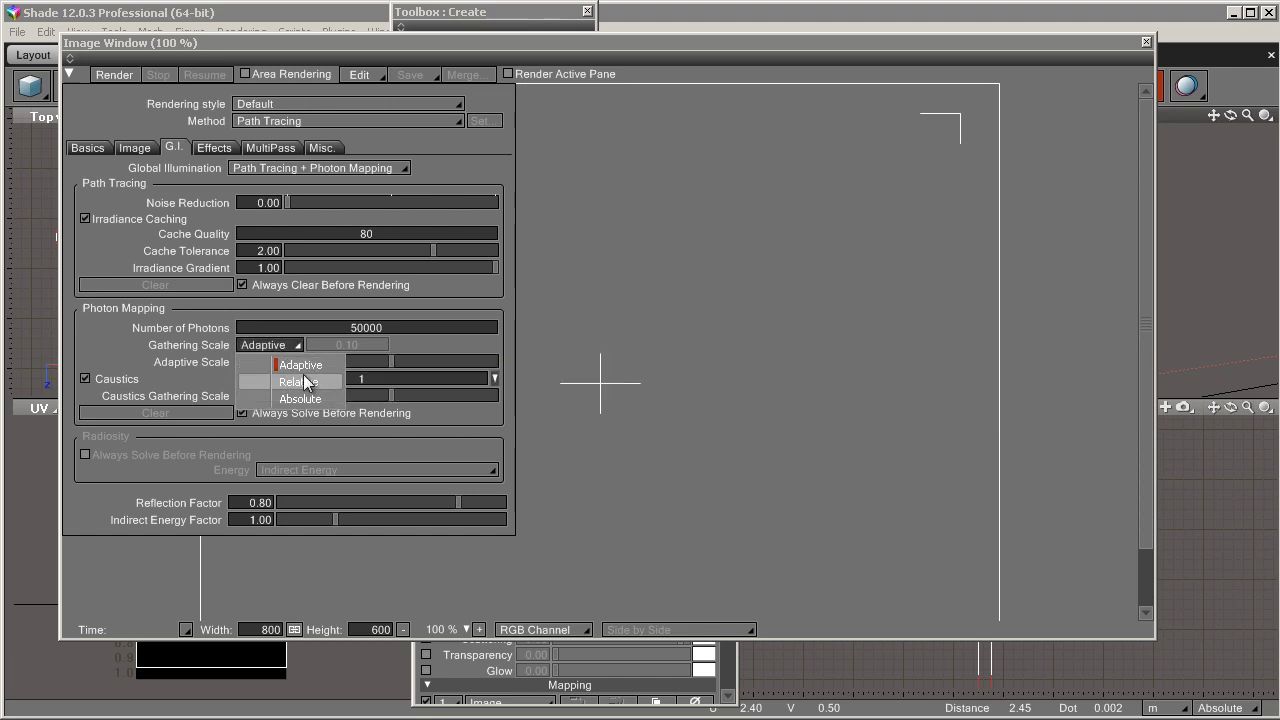
{"action": "left_click", "coordinate": [296, 370]}
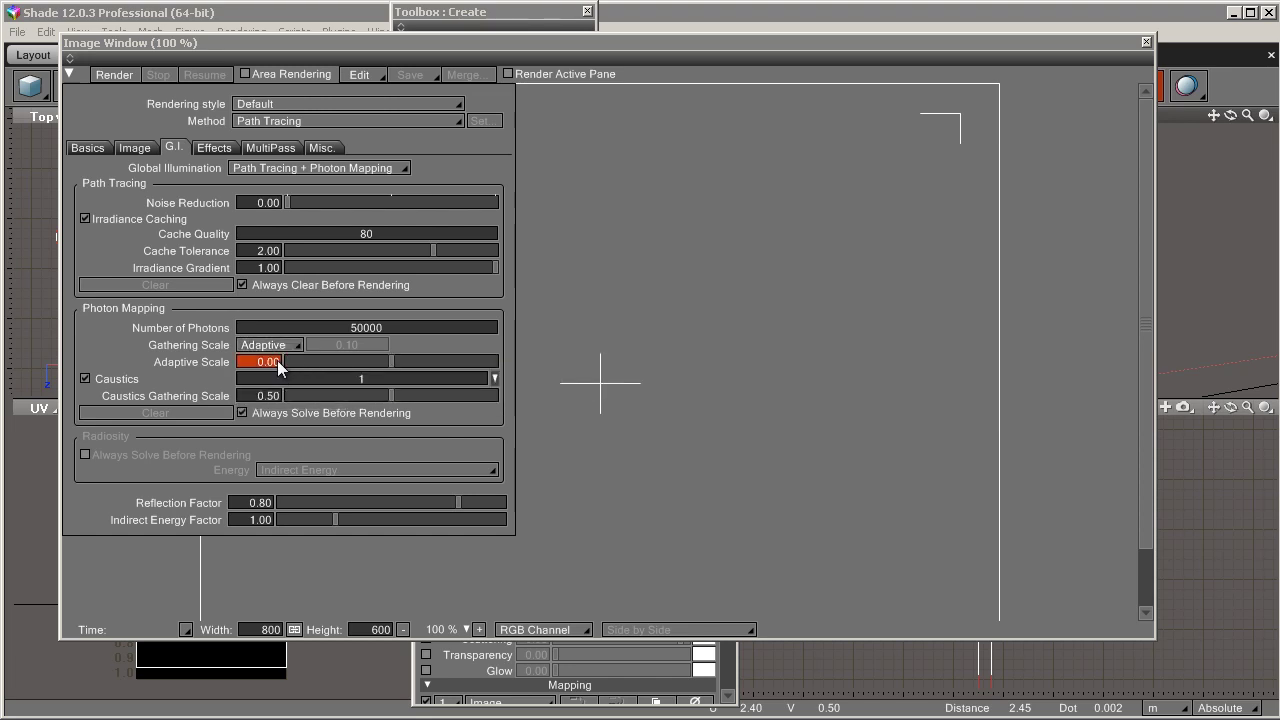
{"action": "left_click", "coordinate": [277, 360]}
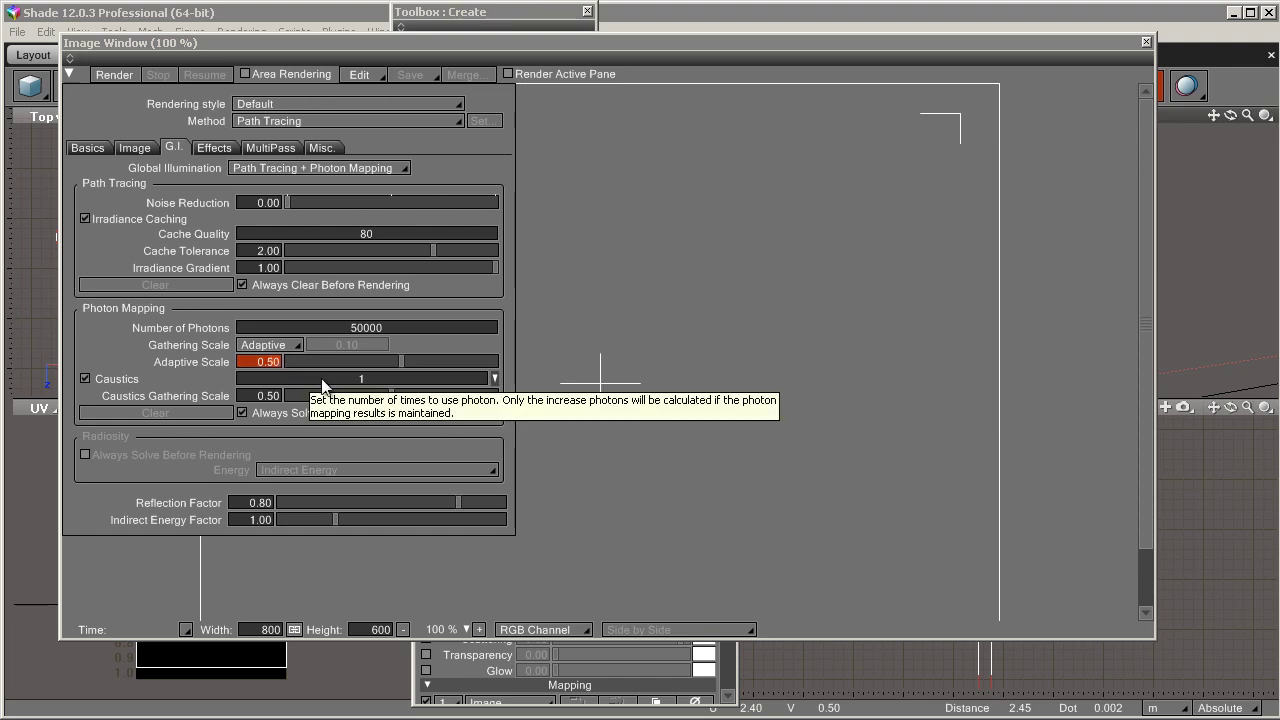
{"action": "left_click", "coordinate": [321, 378]}
{"action": "left_click", "coordinate": [496, 378]}
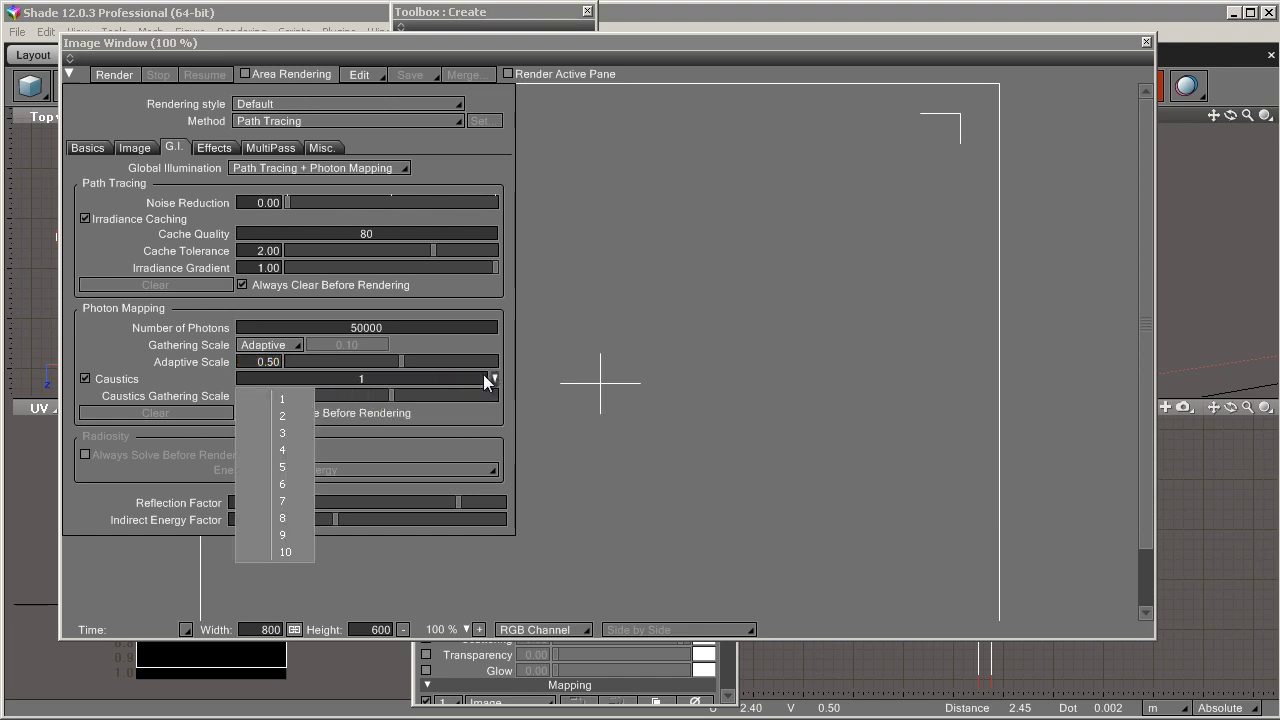
{"action": "left_click", "coordinate": [293, 553]}
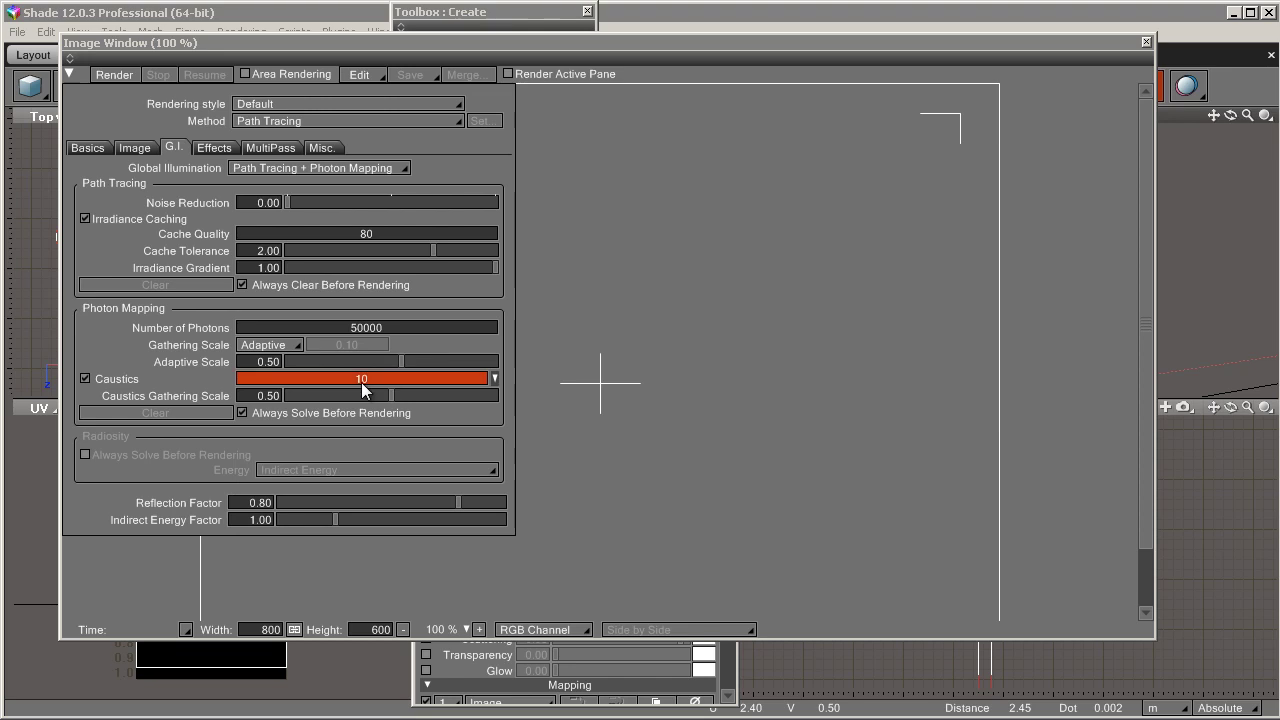
{"action": "type", "text": "2"}
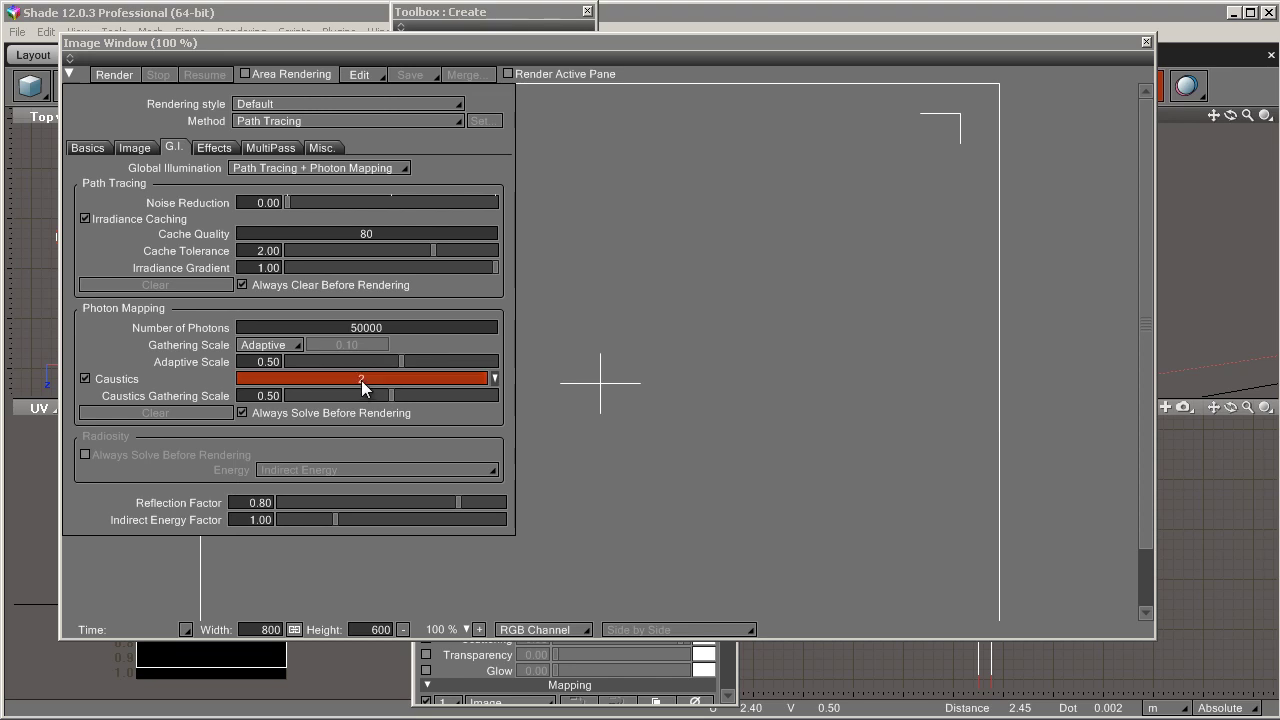
{"action": "left_click", "coordinate": [166, 398]}
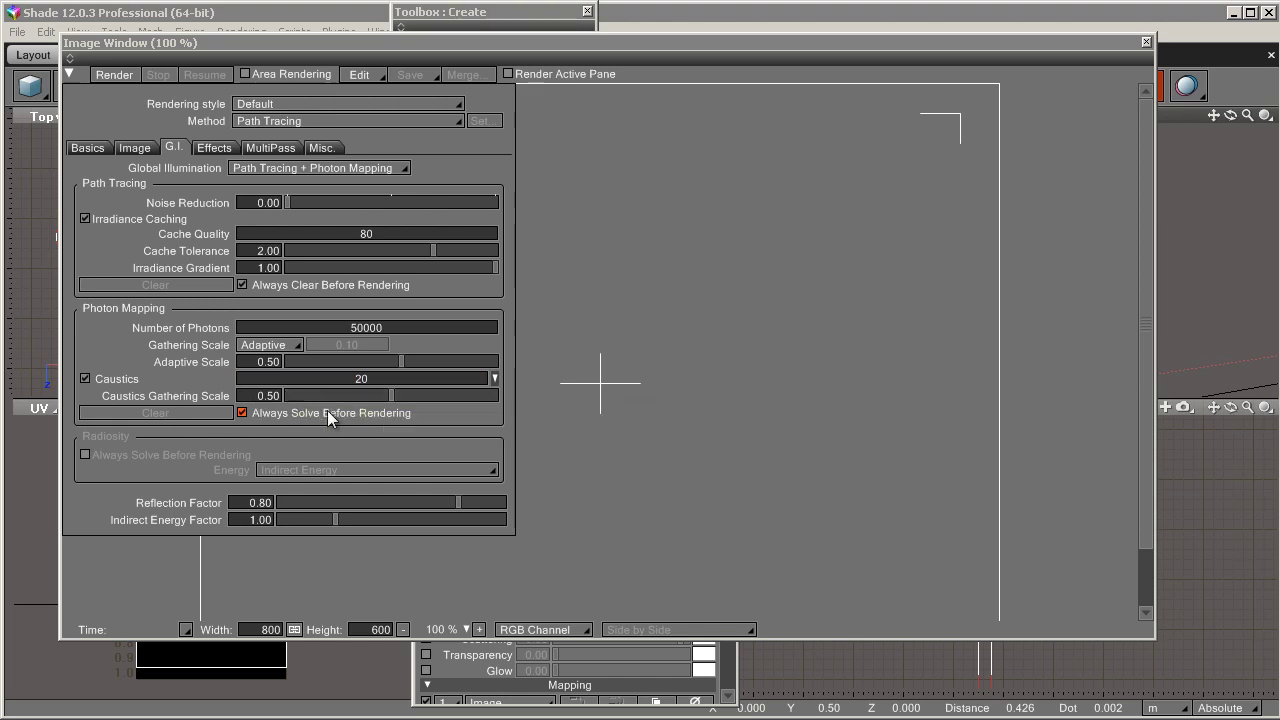
Set the render to use 5 threads and a ray cast level of 8.
{"action": "left_click", "coordinate": [223, 152]}
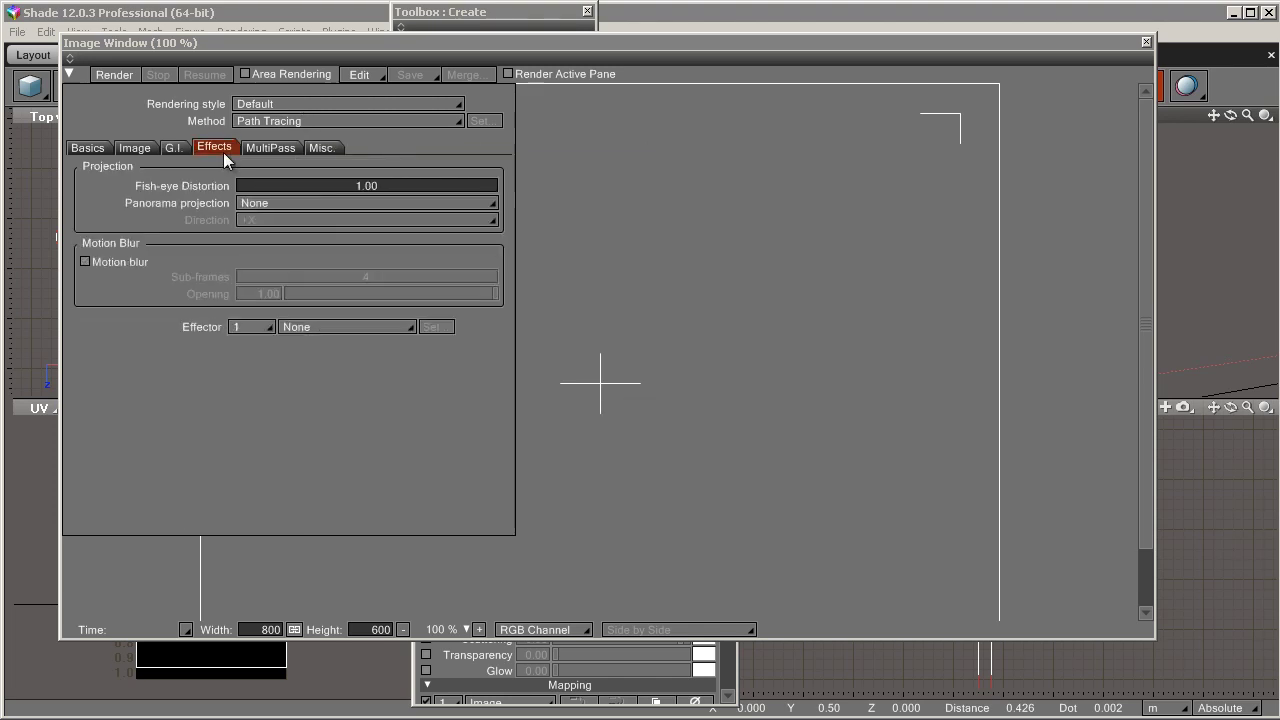
{"action": "left_click", "coordinate": [321, 152]}
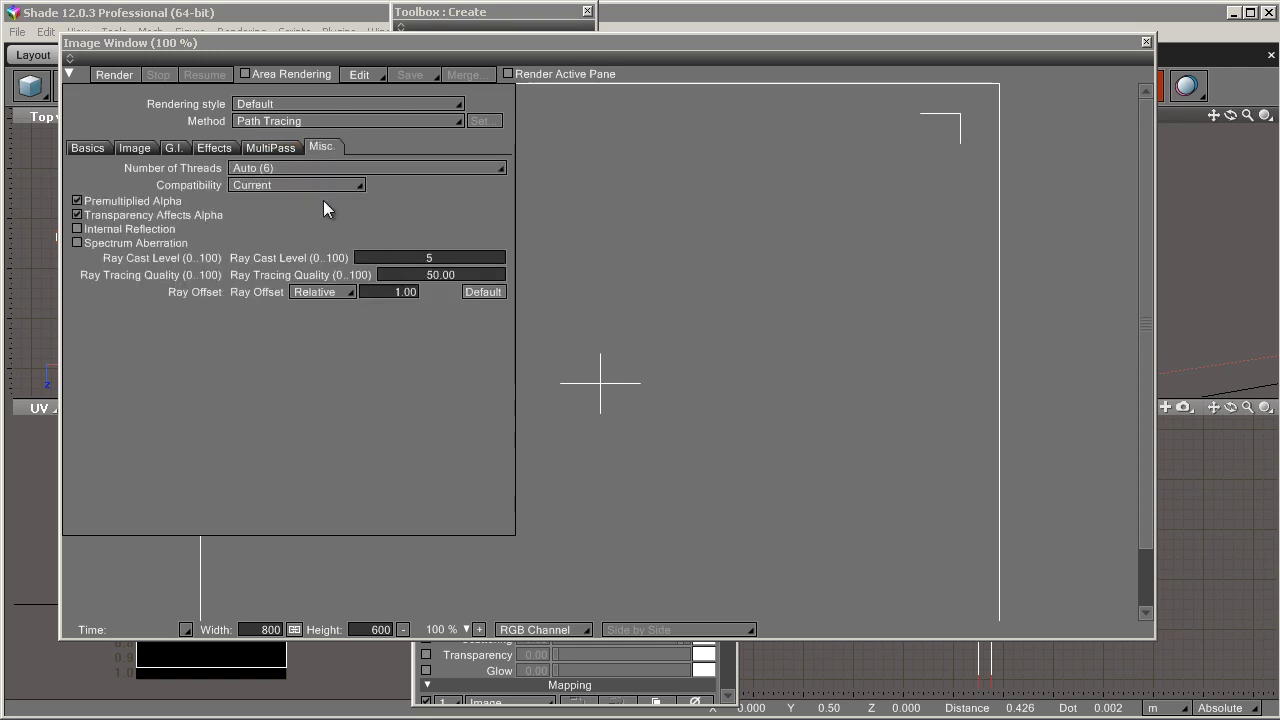
{"action": "left_click", "coordinate": [293, 166]}
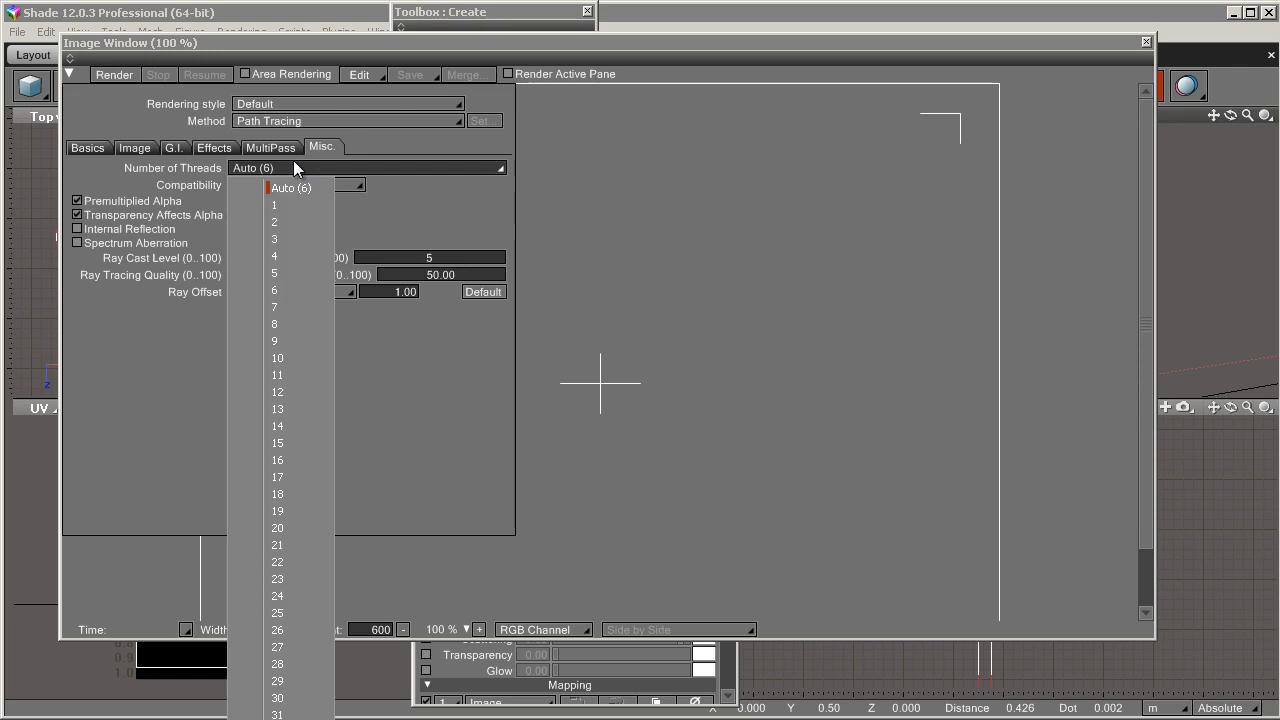
{"action": "left_click", "coordinate": [295, 274]}
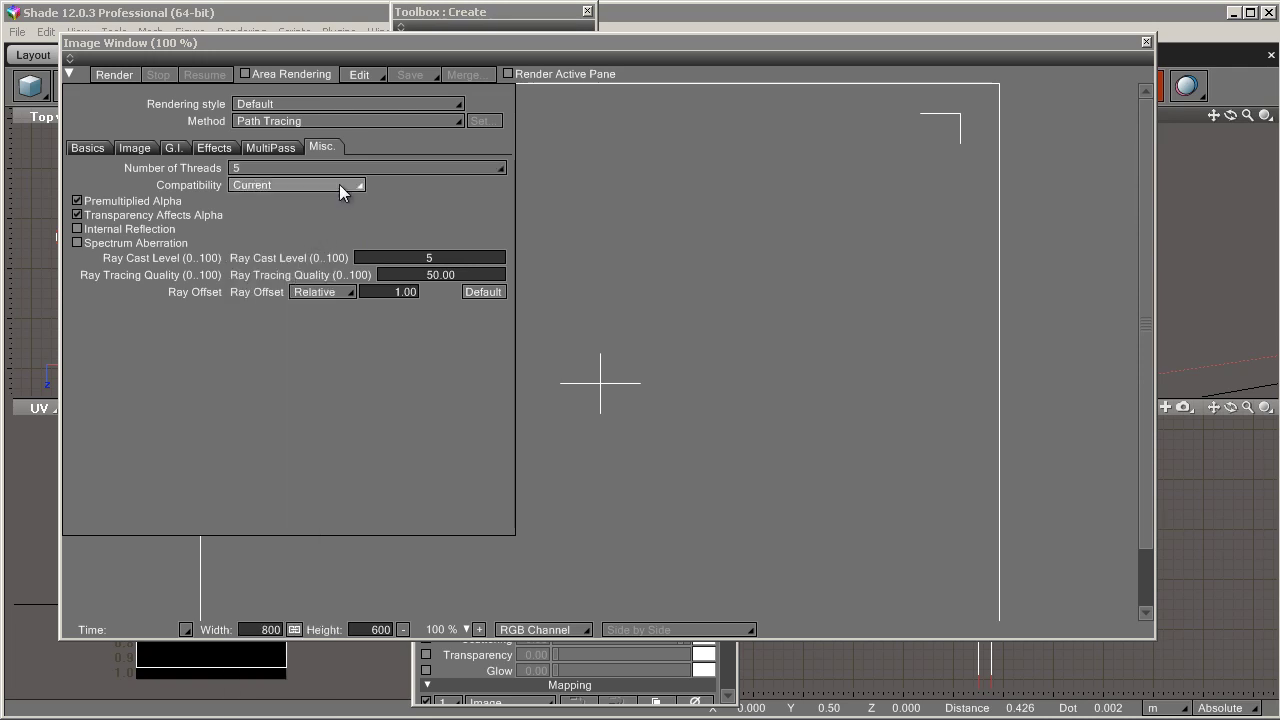
{"action": "left_click", "coordinate": [435, 256]}
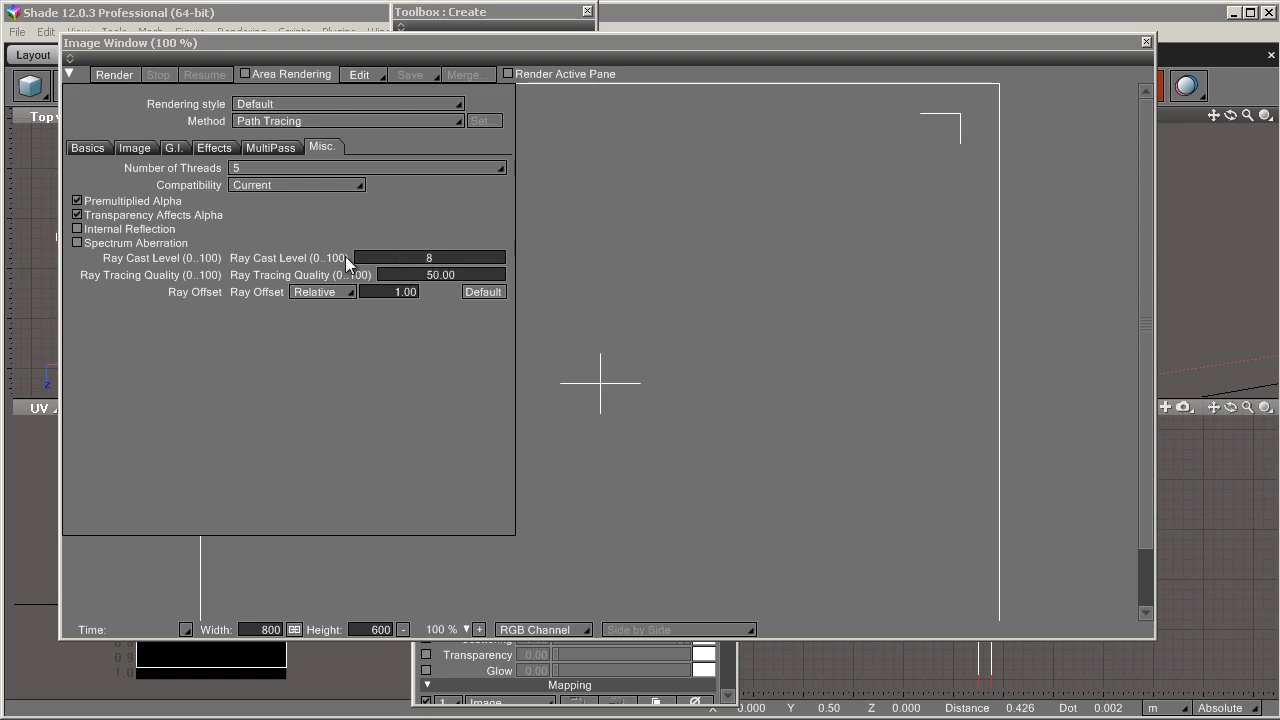
Enable internal reflection and spectrum aberration, and set the ray tracing quality to 85.
{"action": "left_click", "coordinate": [124, 229]}
{"action": "left_click", "coordinate": [125, 243]}
{"action": "left_click", "coordinate": [450, 278]}
{"action": "type", "text": "85"}
{"action": "key", "text": "Return"}
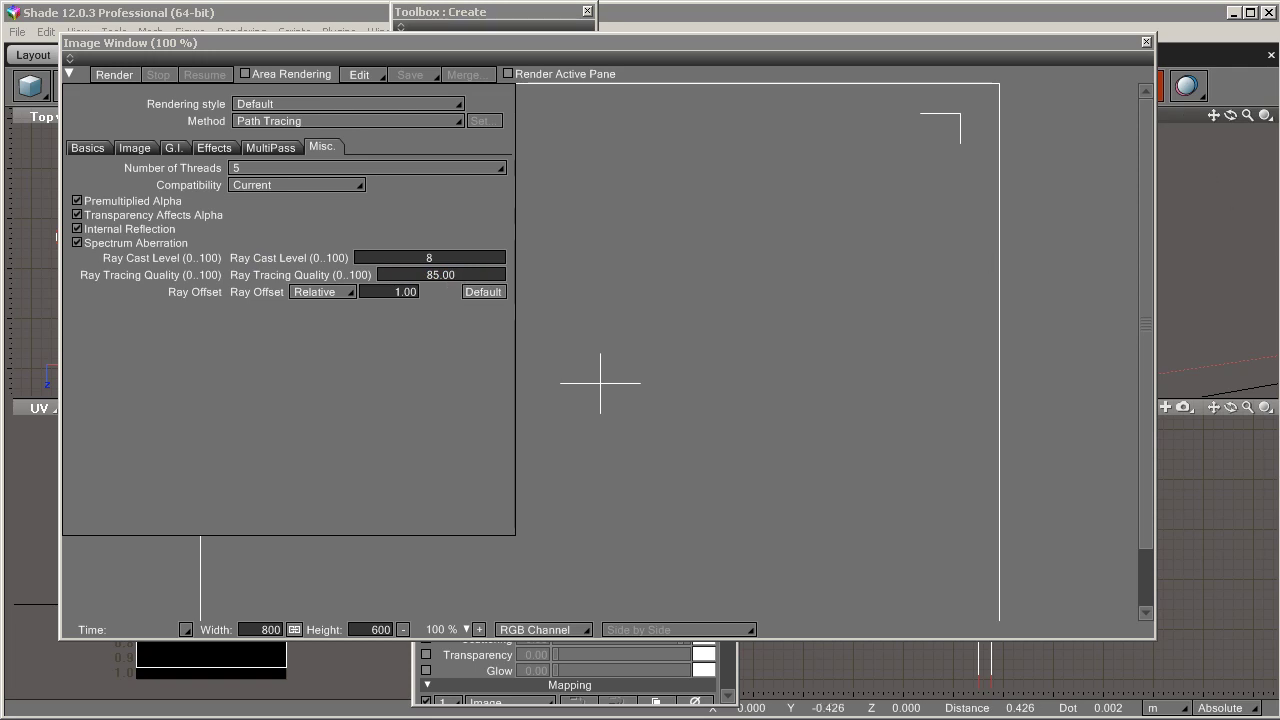
Close the image window and enable aberration on the frosted glass surface with a value of about 0.52.
{"action": "left_click", "coordinate": [1147, 42]}
{"action": "left_click_drag", "start_coordinate": [668, 60], "coordinate": [920, 40]}
{"action": "scroll", "coordinate": [979, 430], "scroll_direction": "down", "scroll_amount": 2}
{"action": "left_click", "coordinate": [756, 489]}
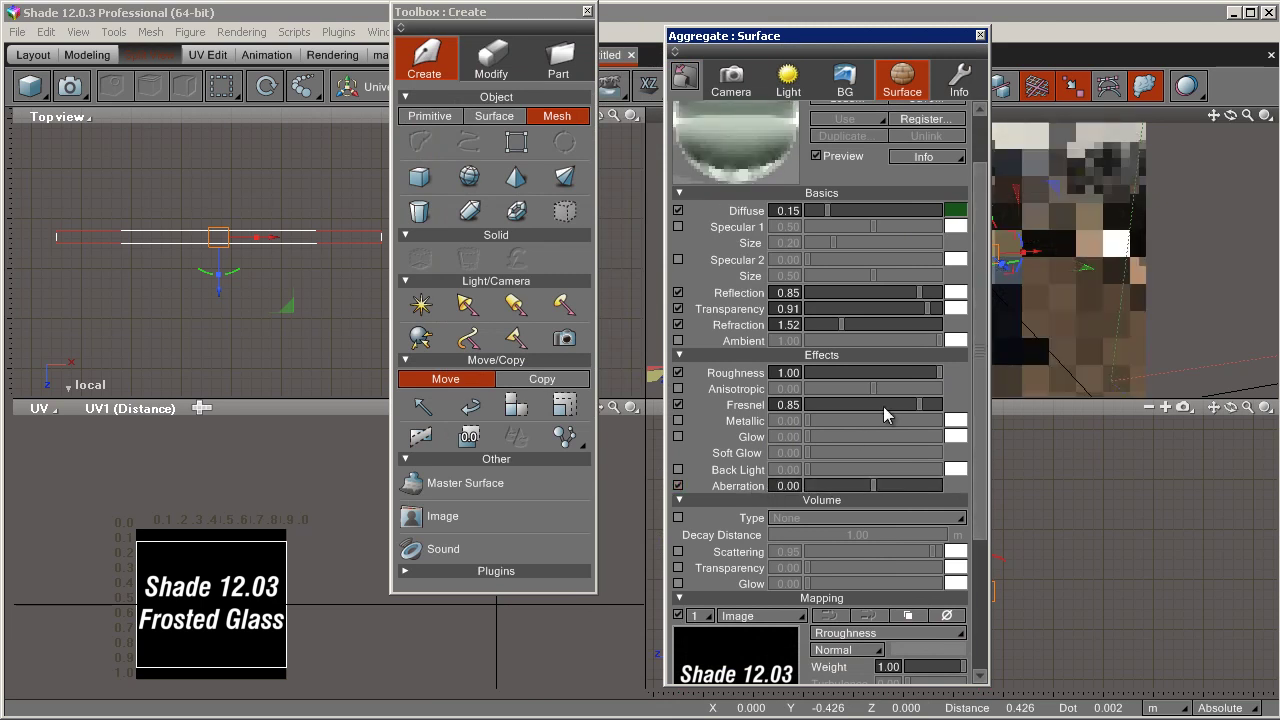
{"action": "scroll", "coordinate": [979, 360], "scroll_direction": "up", "scroll_amount": 2}
{"action": "left_click_drag", "start_coordinate": [829, 546], "coordinate": [937, 556]}
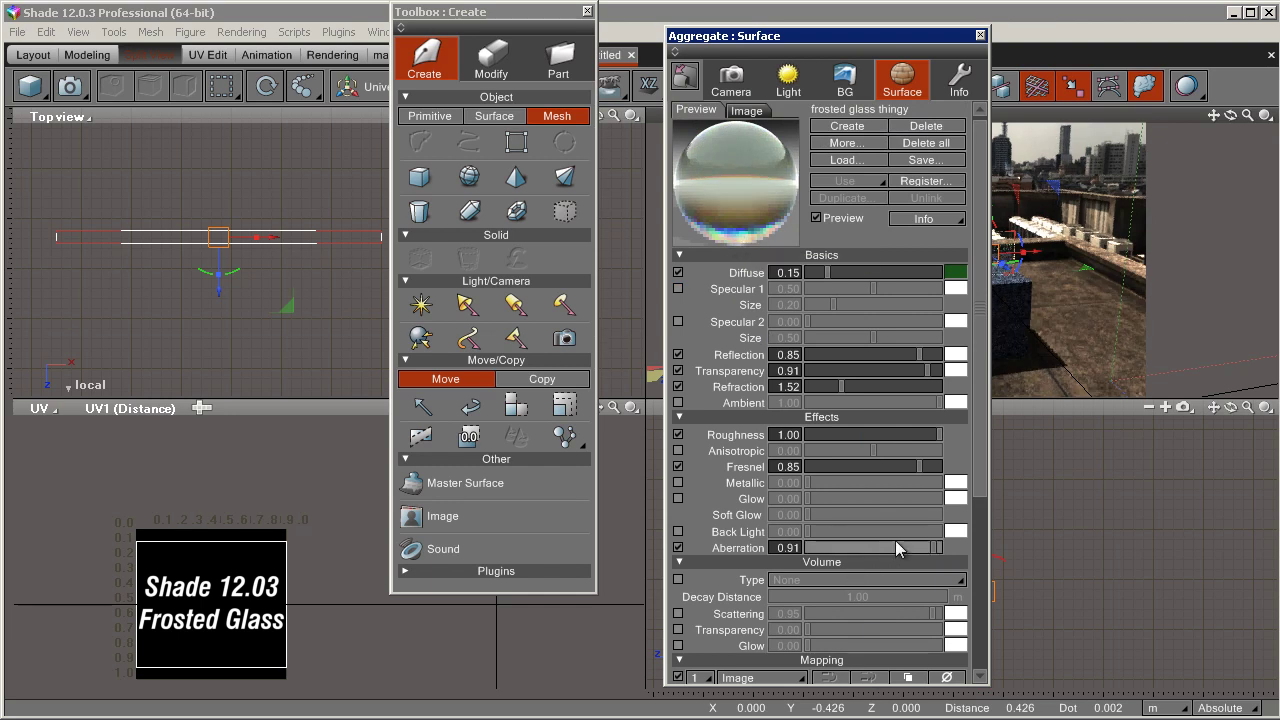
{"action": "left_click", "coordinate": [921, 549]}
{"action": "left_click_drag", "start_coordinate": [920, 549], "coordinate": [907, 549]}
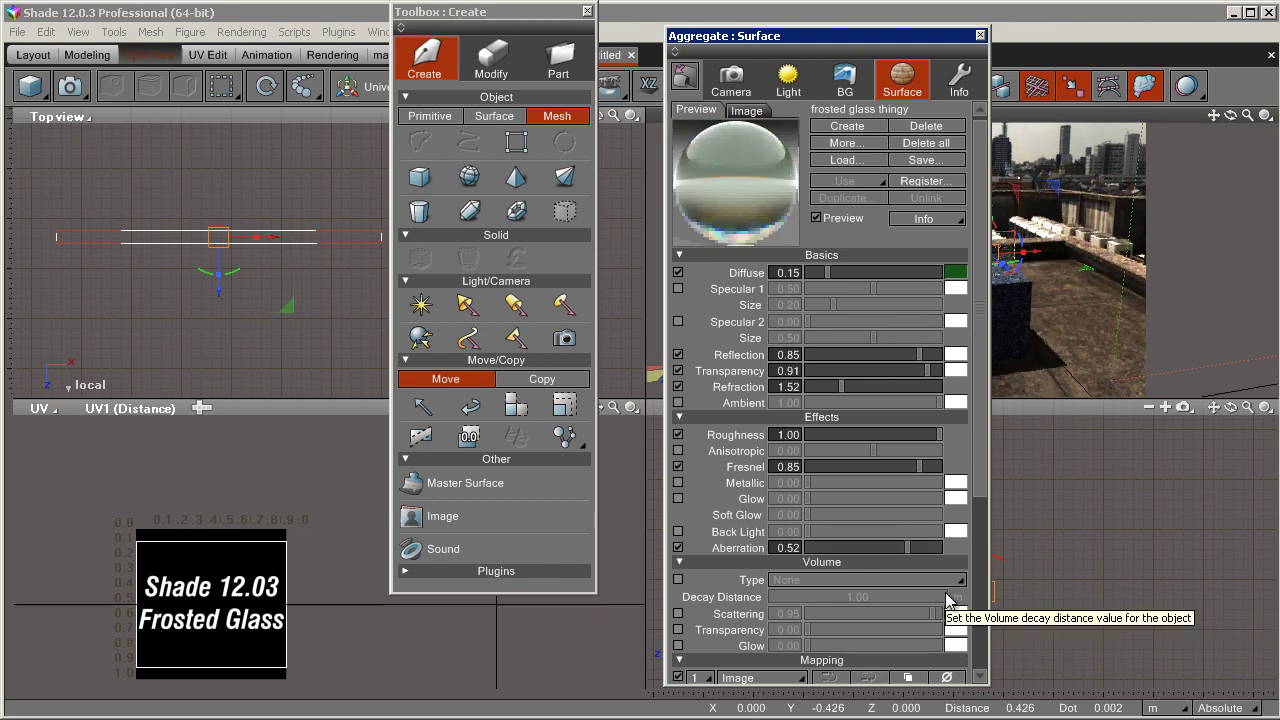
Close the floating surface settings and toolbox windows to clear the views.
{"action": "scroll", "coordinate": [980, 305], "scroll_direction": "down", "scroll_amount": 5}
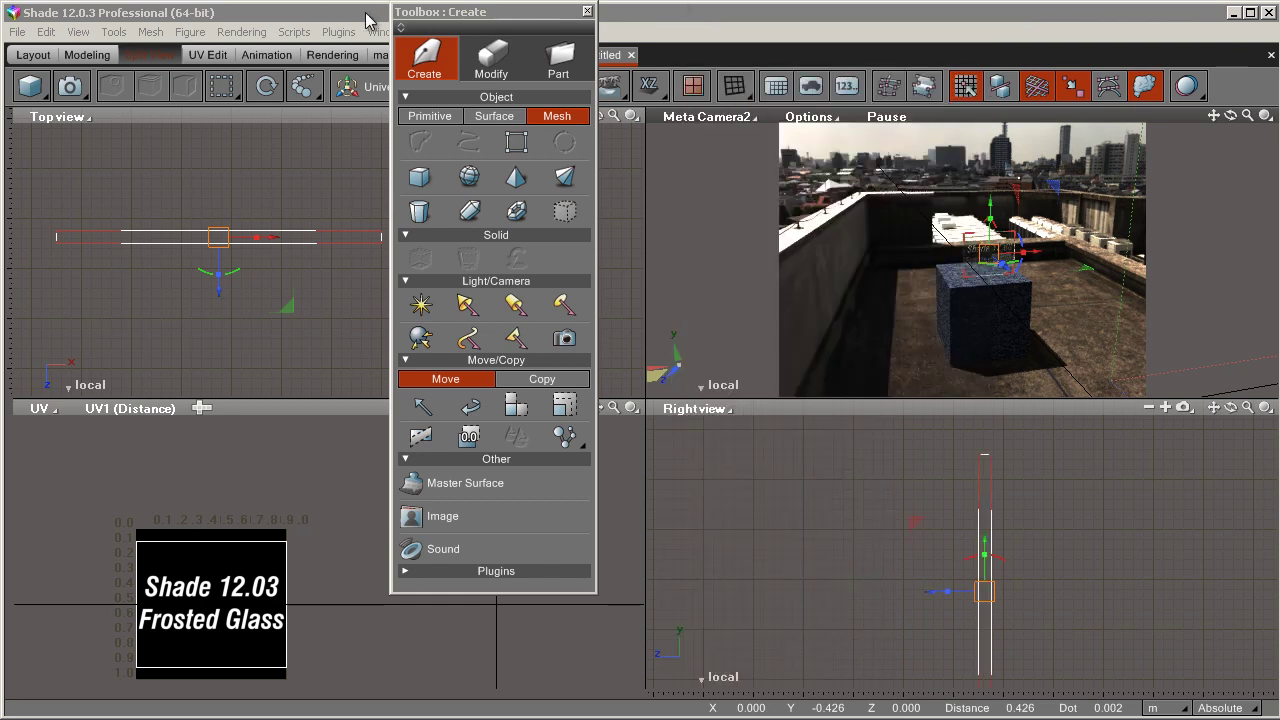
{"action": "left_click", "coordinate": [418, 22]}
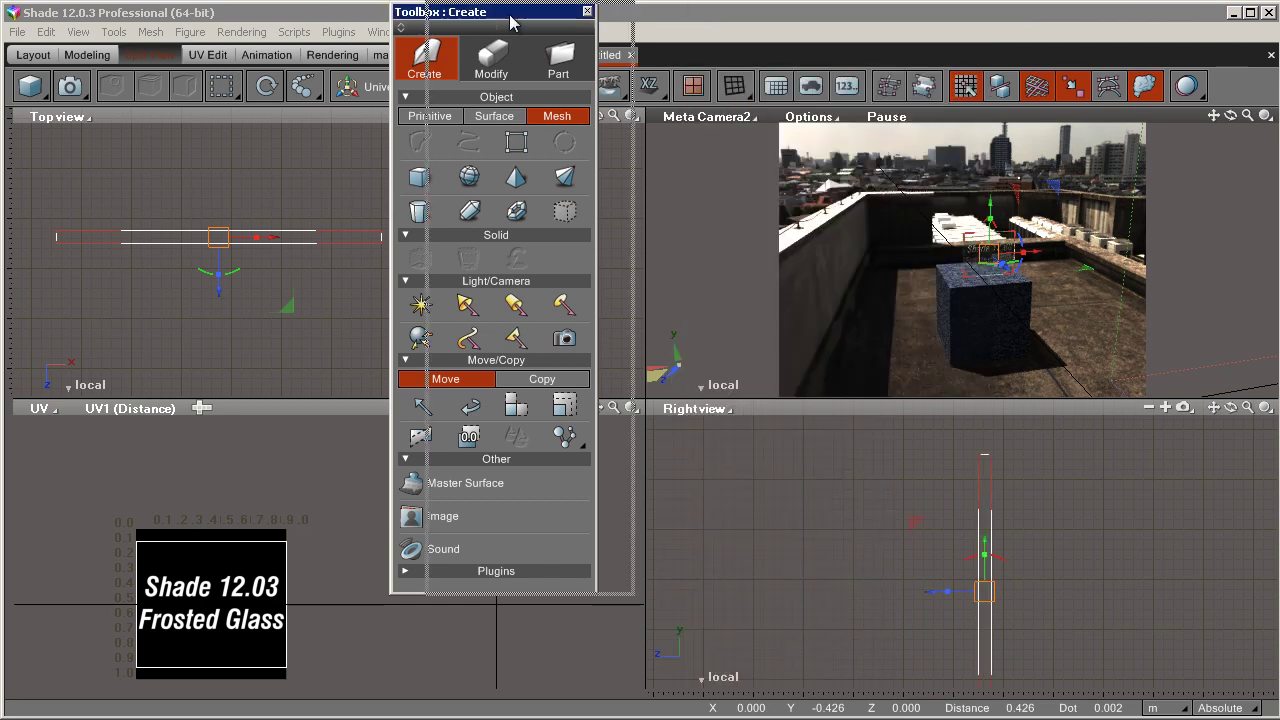
{"action": "left_click", "coordinate": [587, 11]}
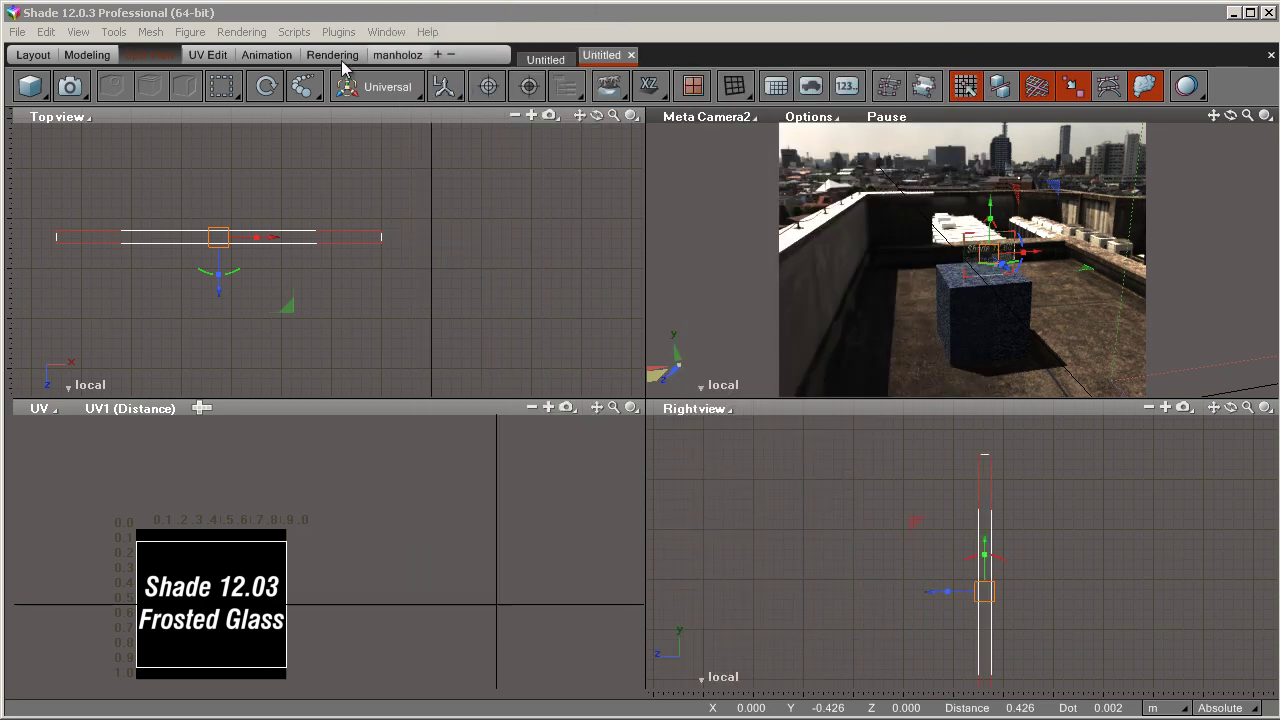
Select the Root Part in the browser, render the whole scene, and close the image window.
{"action": "left_click", "coordinate": [242, 32]}
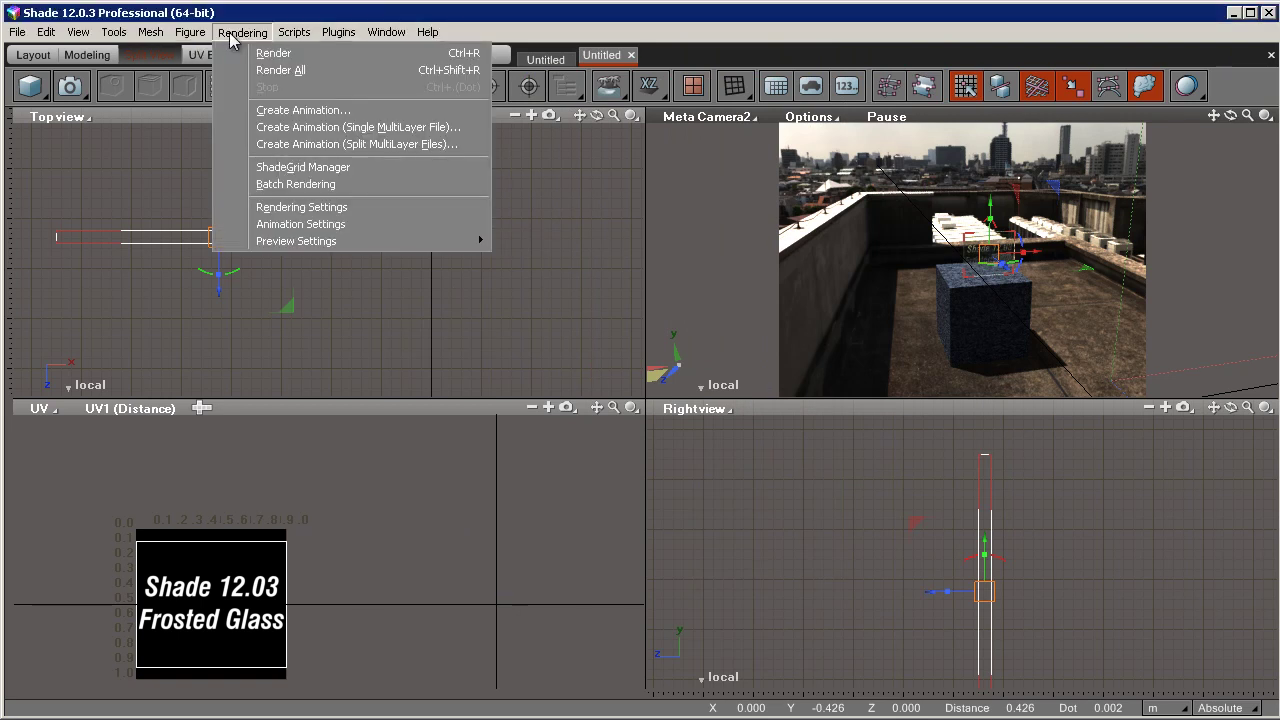
{"action": "left_click_drag", "start_coordinate": [1279, 95], "coordinate": [422, 150]}
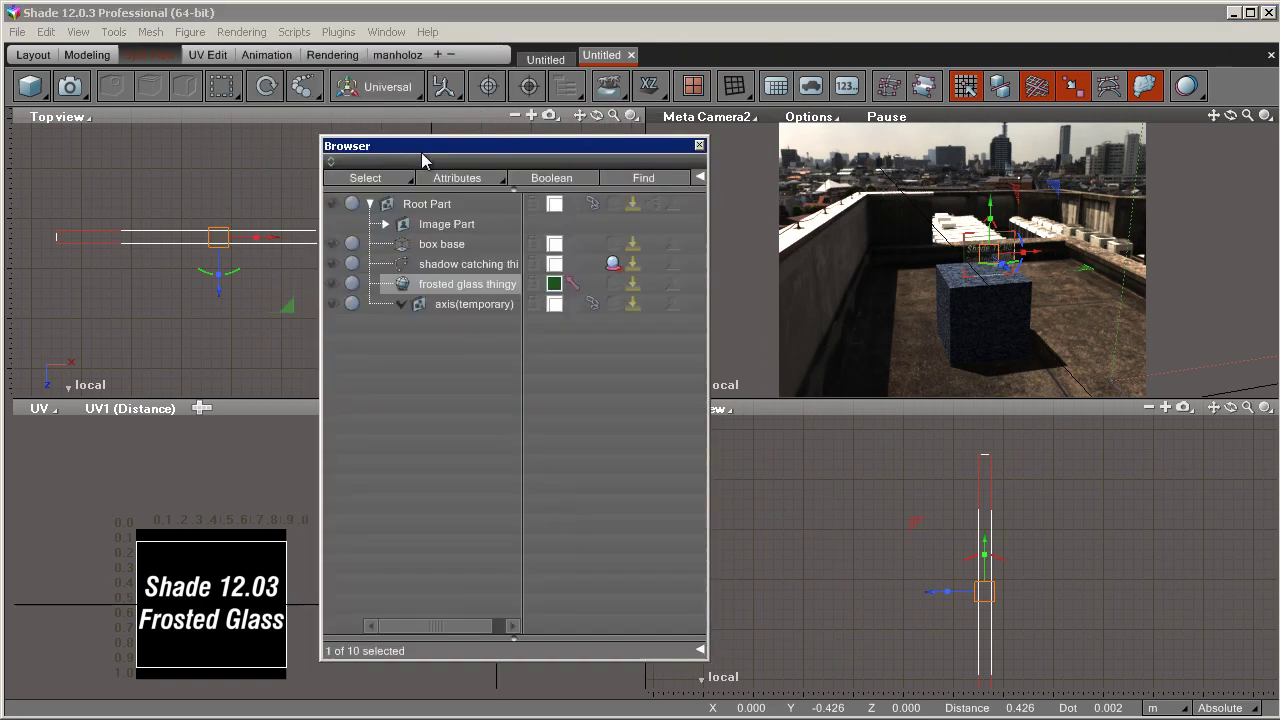
{"action": "left_click", "coordinate": [427, 204]}
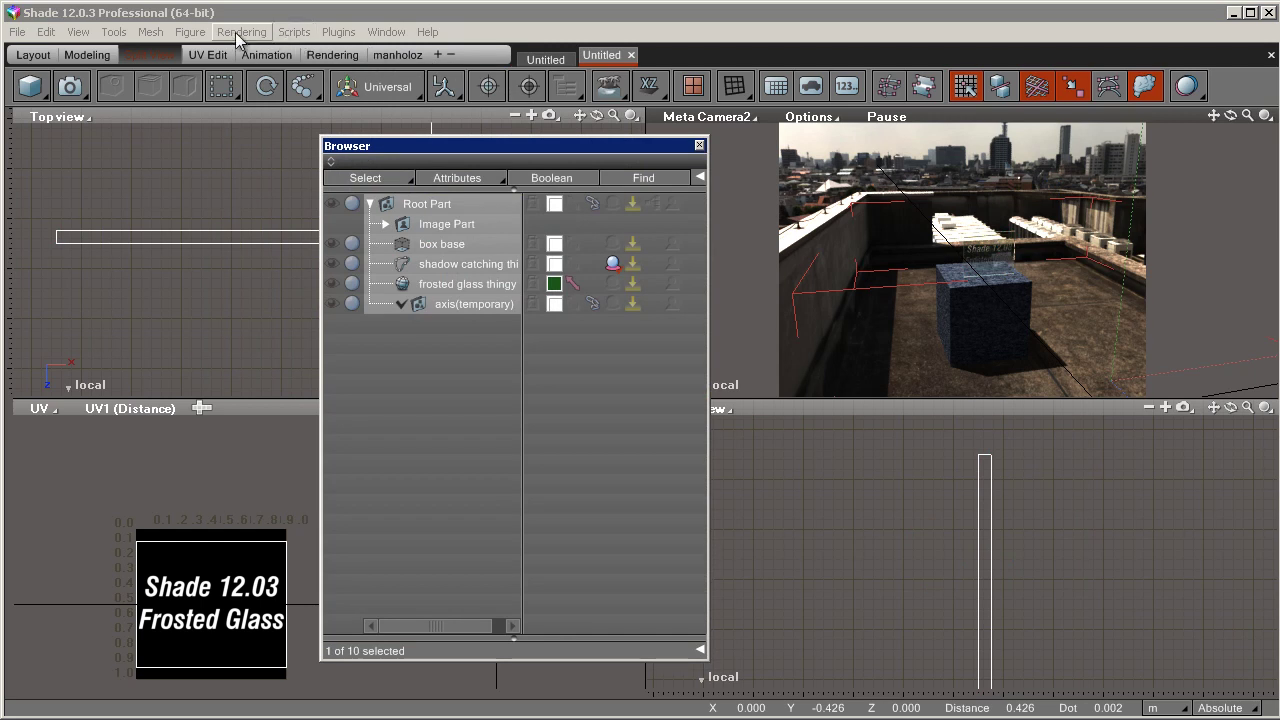
{"action": "left_click", "coordinate": [238, 32]}
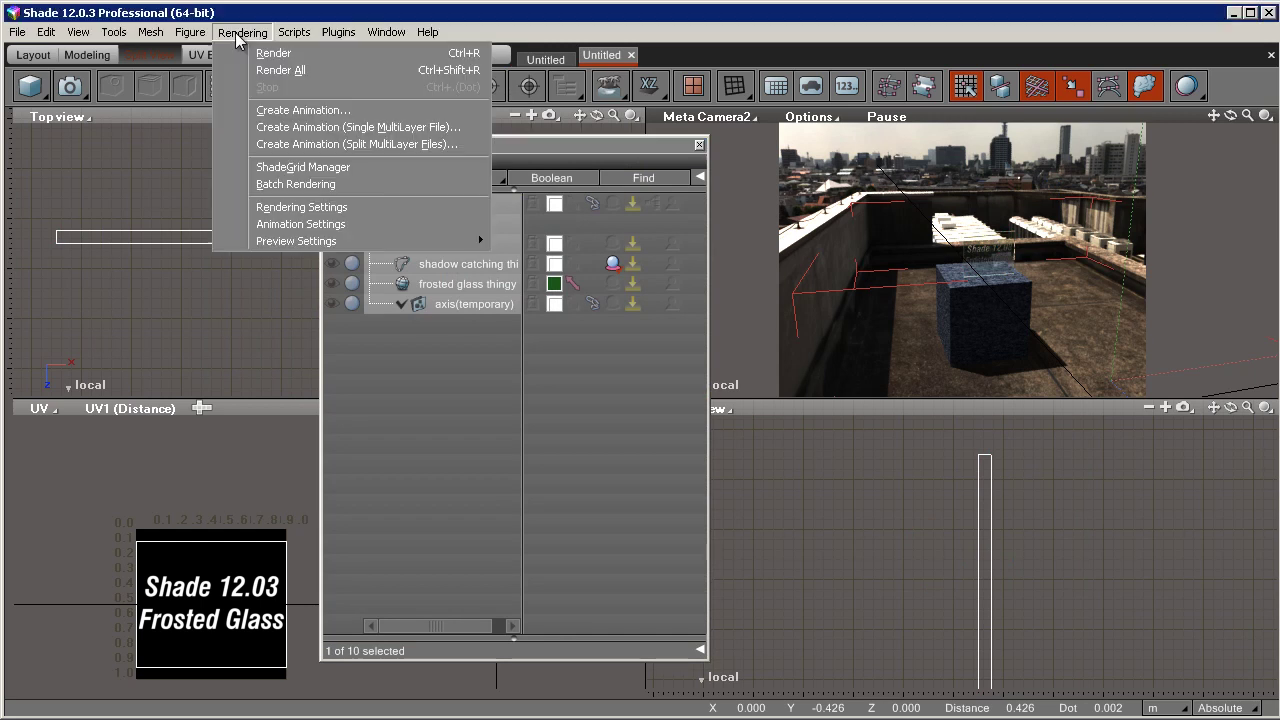
{"action": "left_click", "coordinate": [296, 74]}
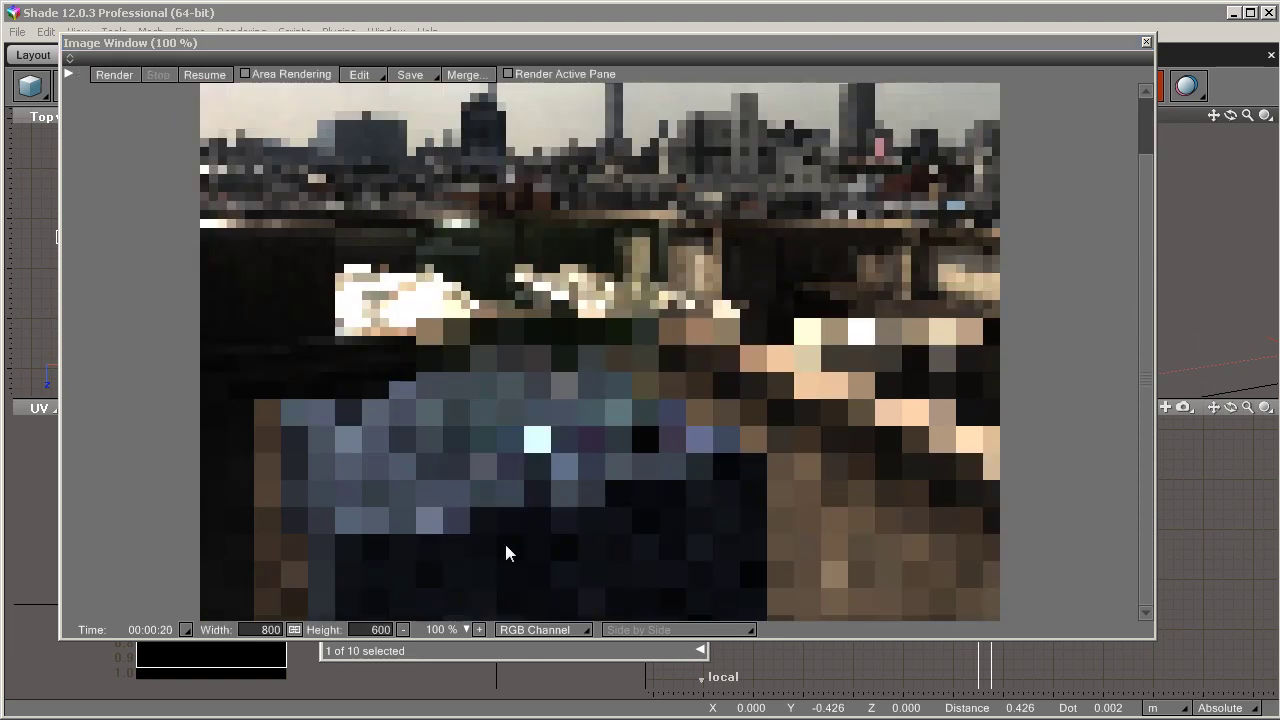
{"action": "left_click", "coordinate": [1146, 43]}
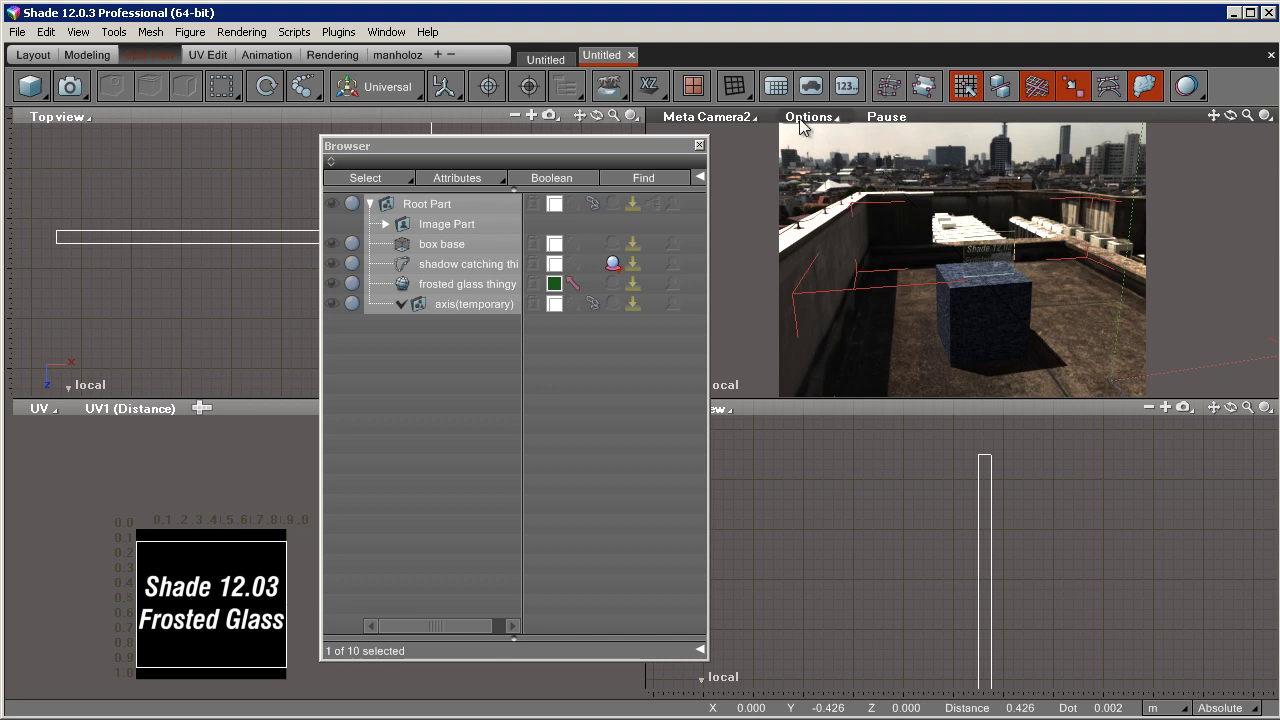
Switch the preview pane to the perspective view and make Meta-camera 2 its active camera.
{"action": "left_click", "coordinate": [736, 118]}
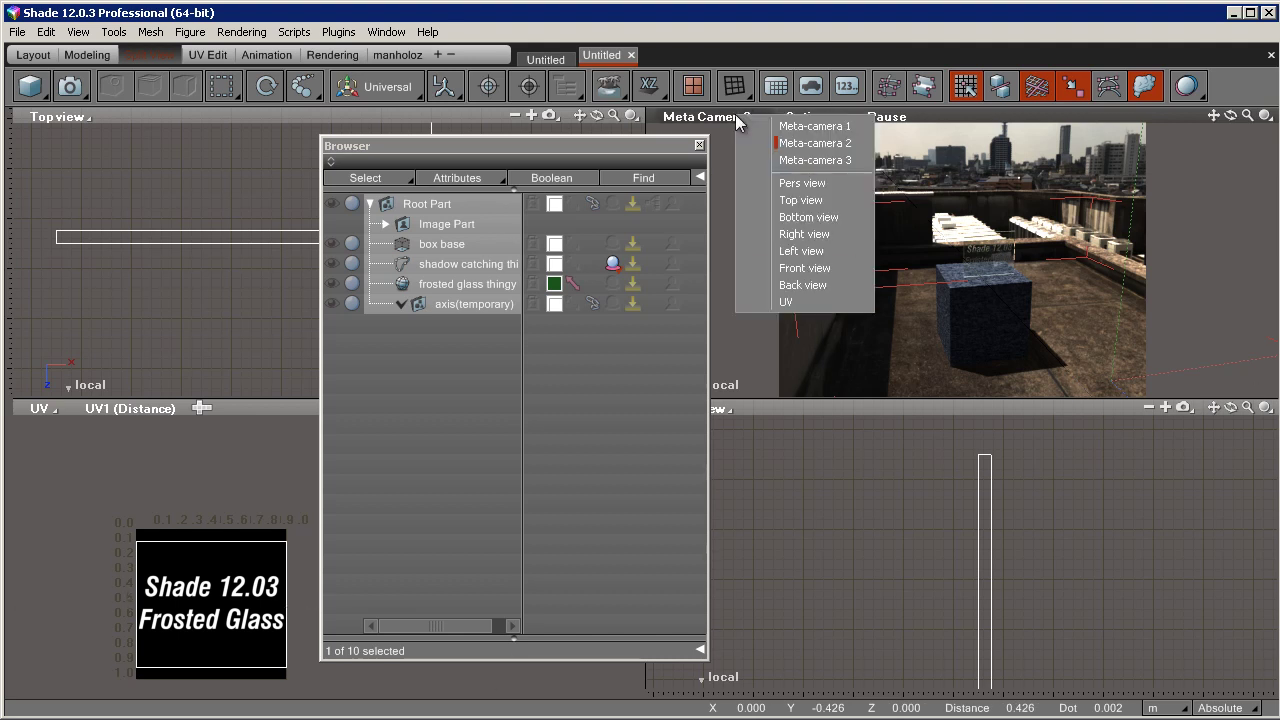
{"action": "left_click", "coordinate": [811, 187]}
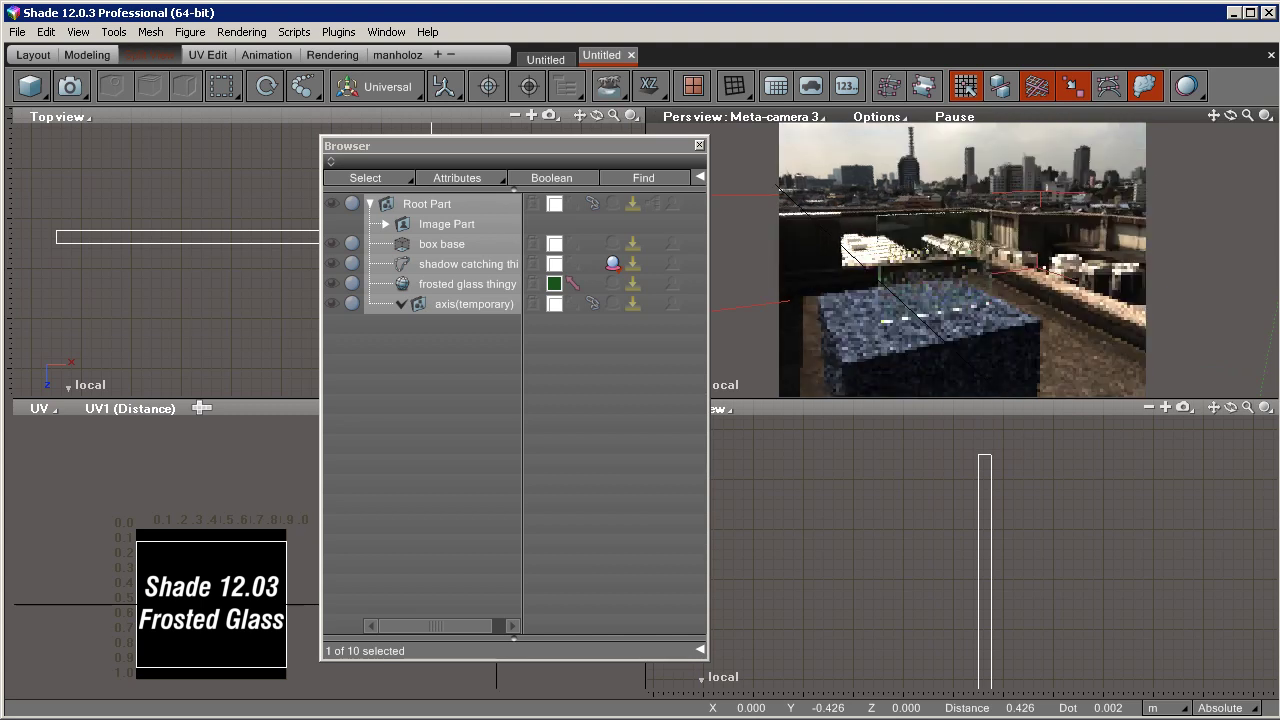
{"action": "left_click_drag", "start_coordinate": [758, 85], "coordinate": [726, 72]}
{"action": "left_click", "coordinate": [621, 112]}
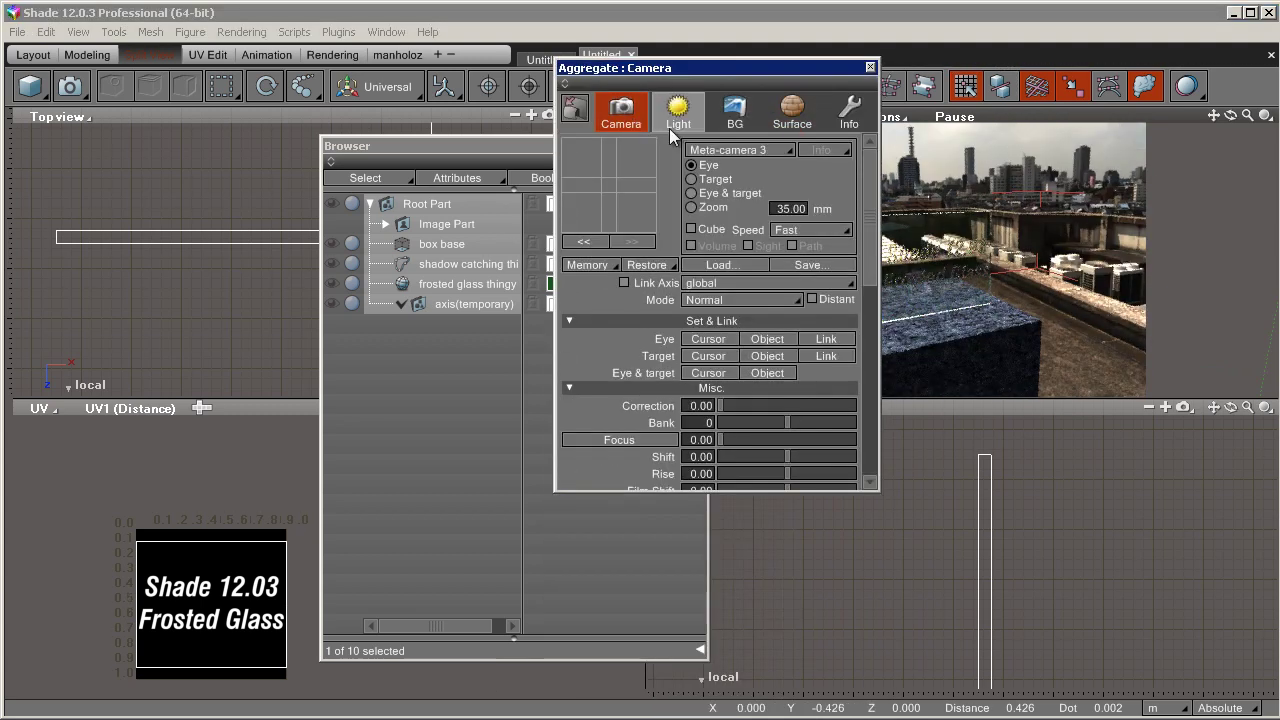
{"action": "left_click", "coordinate": [725, 148]}
{"action": "left_click", "coordinate": [762, 204]}
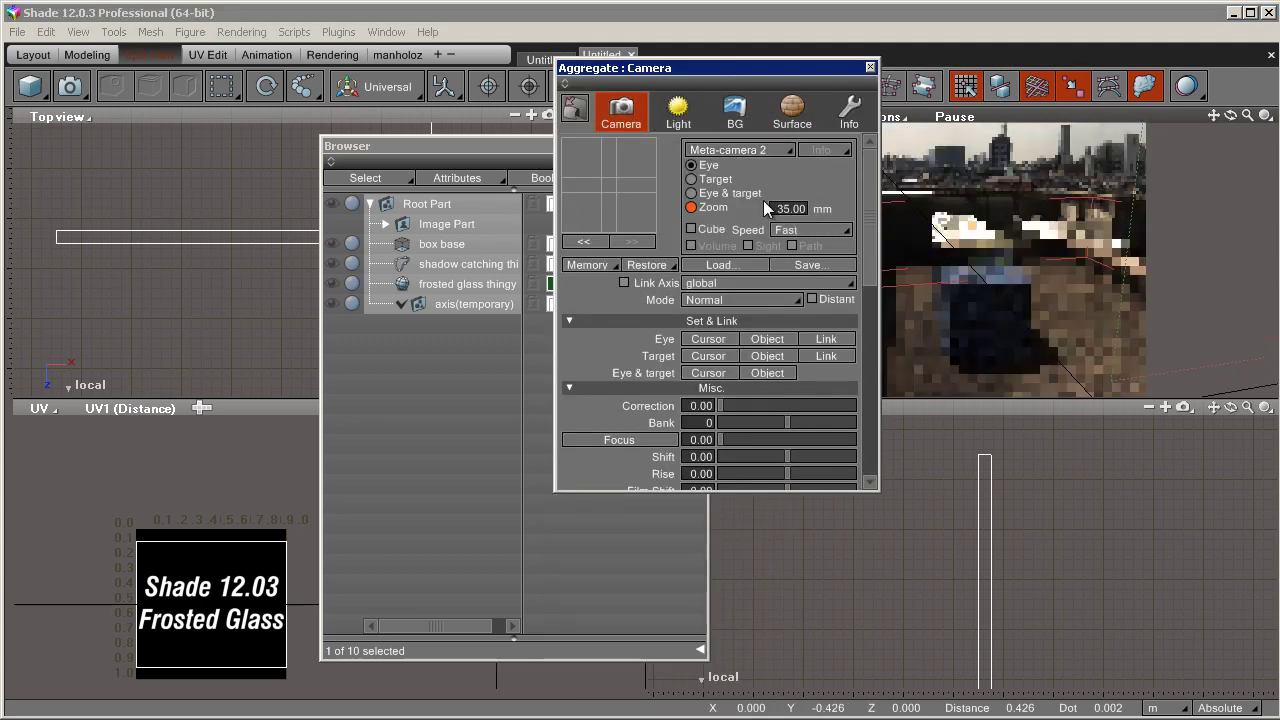
{"action": "left_click", "coordinate": [869, 67]}
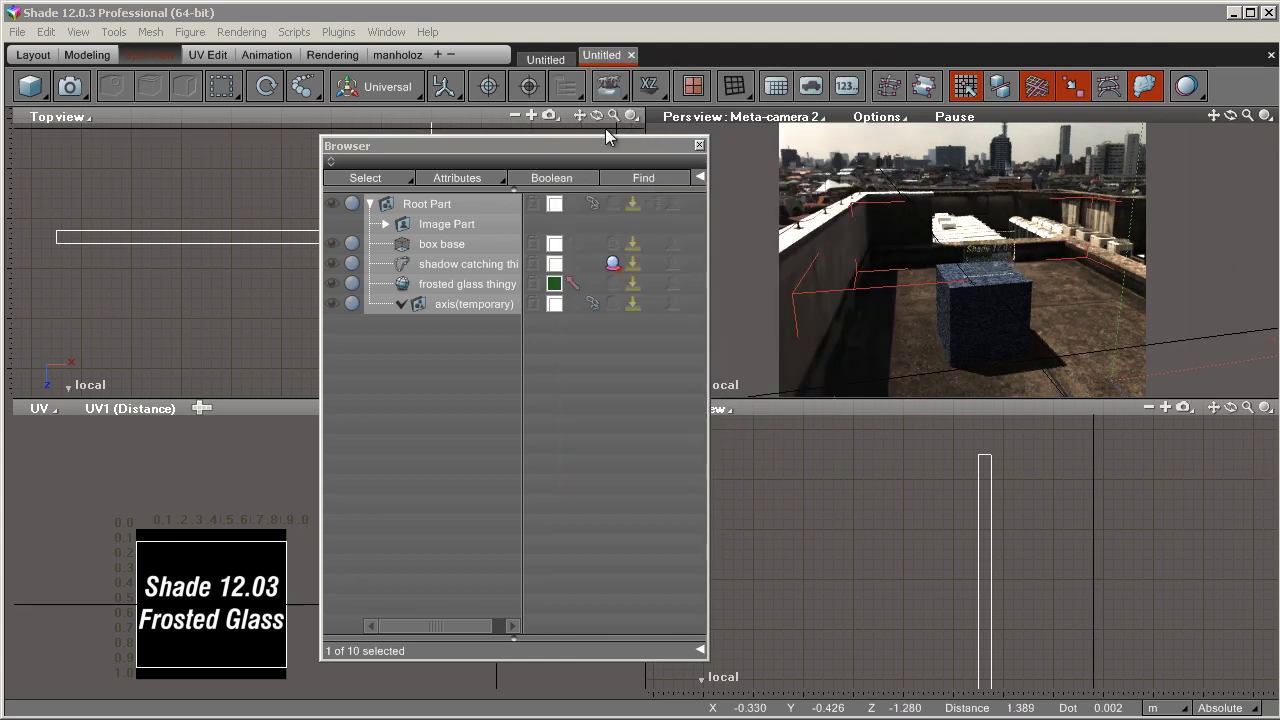
Run a test render of the whole scene from Meta-camera 2, stop it, and close the image window.
{"action": "left_click", "coordinate": [240, 33]}
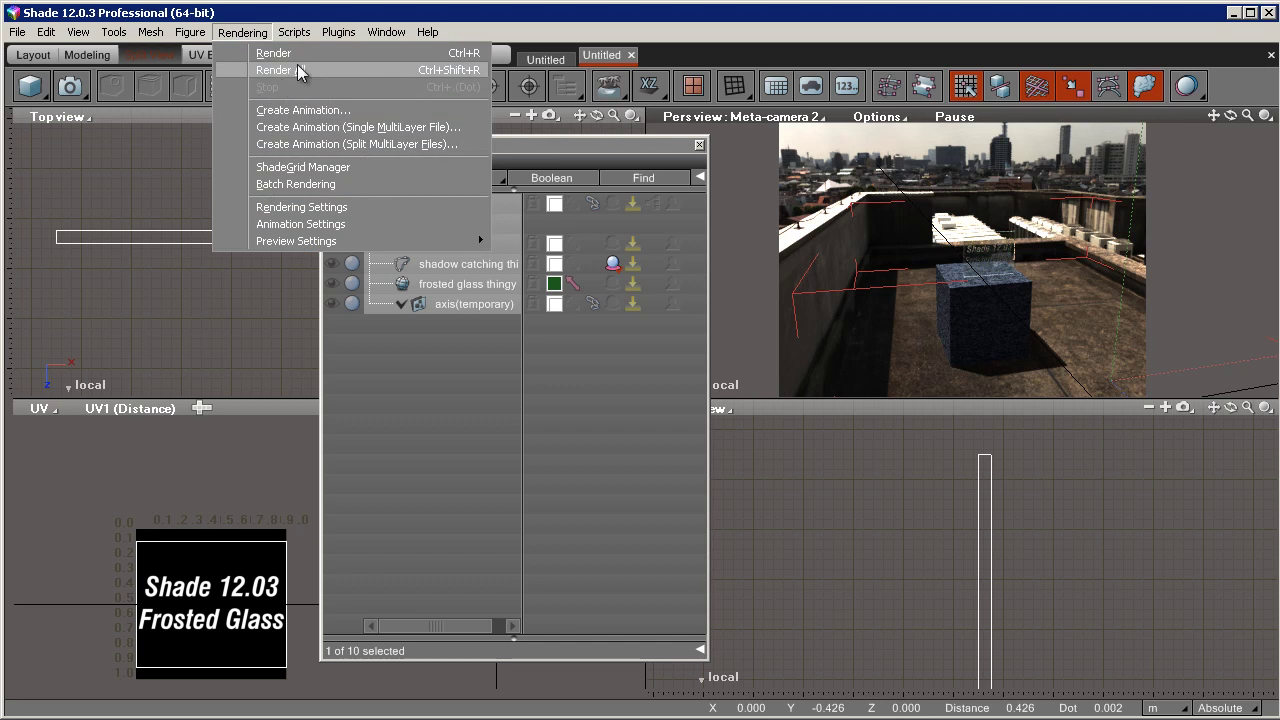
{"action": "left_click", "coordinate": [297, 70]}
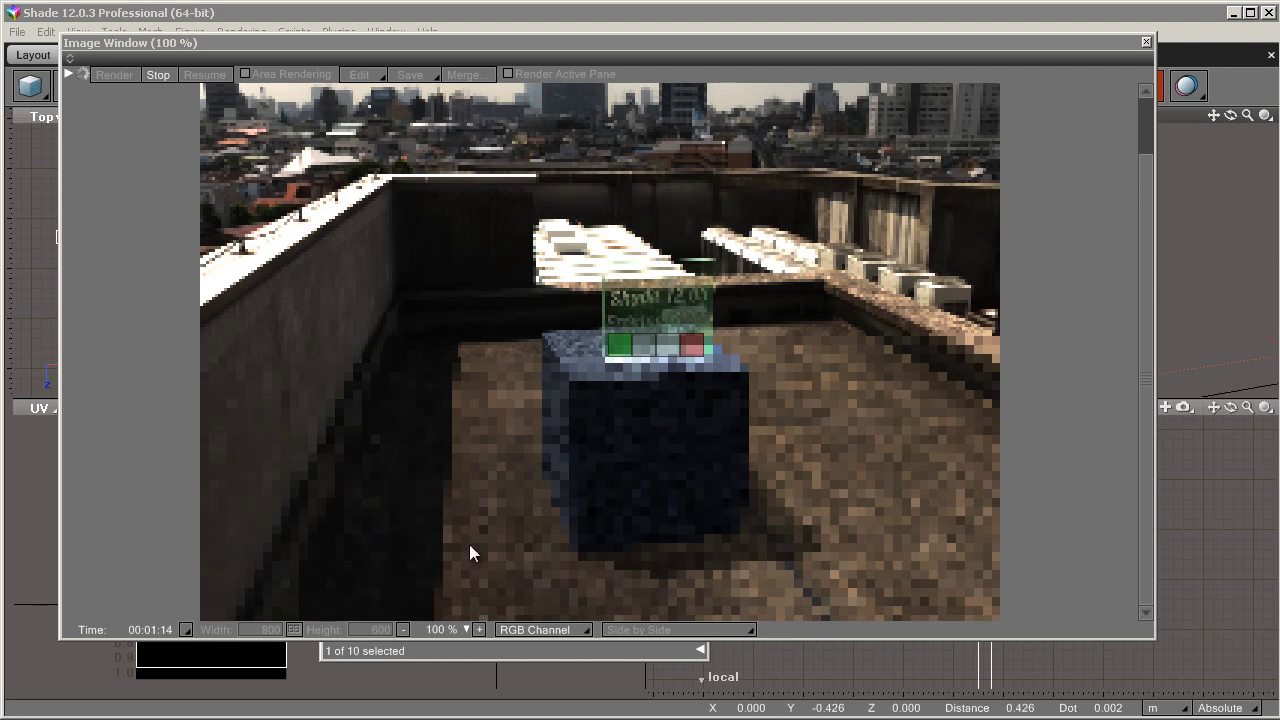
{"action": "left_click", "coordinate": [157, 79]}
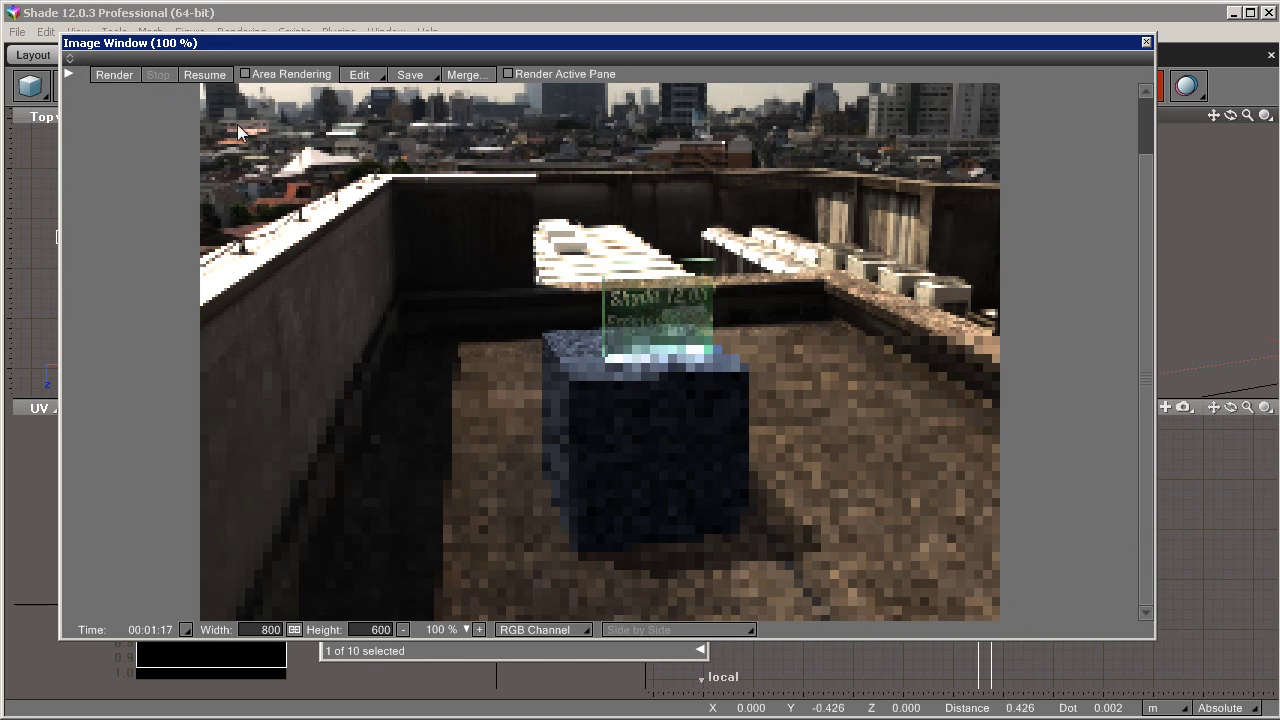
{"action": "left_click", "coordinate": [1147, 44]}
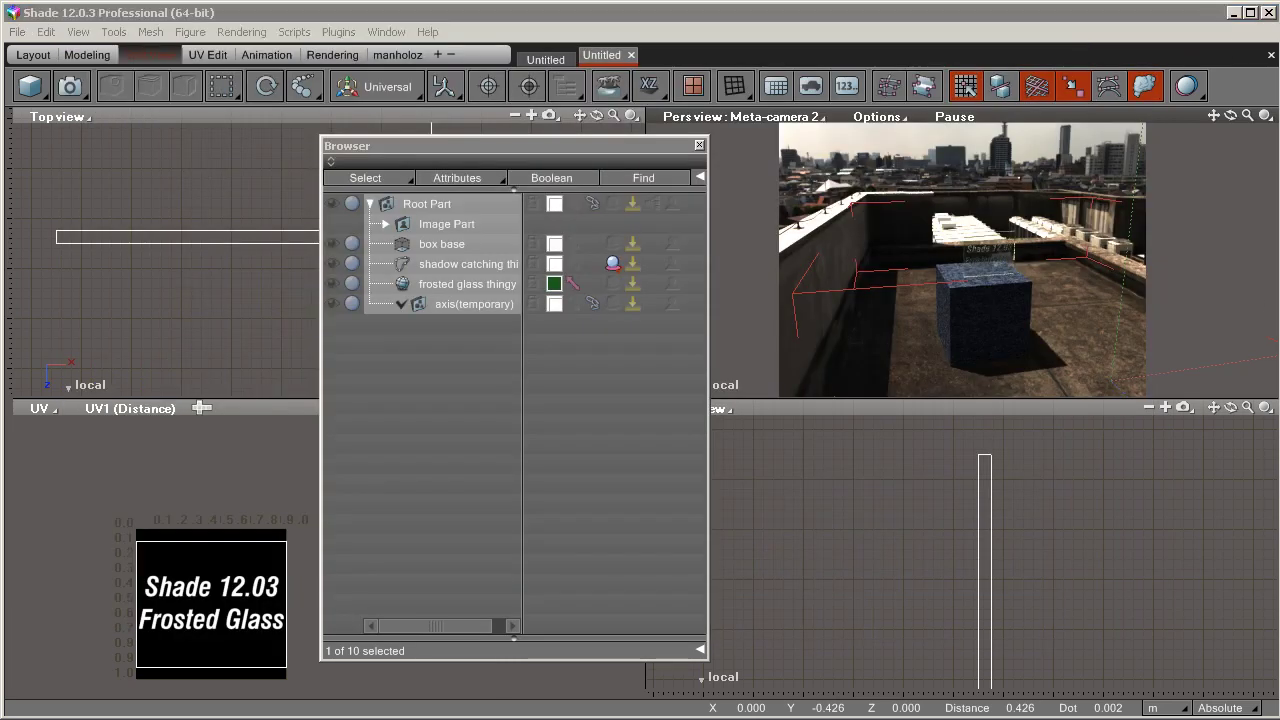
Open the rendering settings for the perspective preview.
{"action": "left_click", "coordinate": [882, 116]}
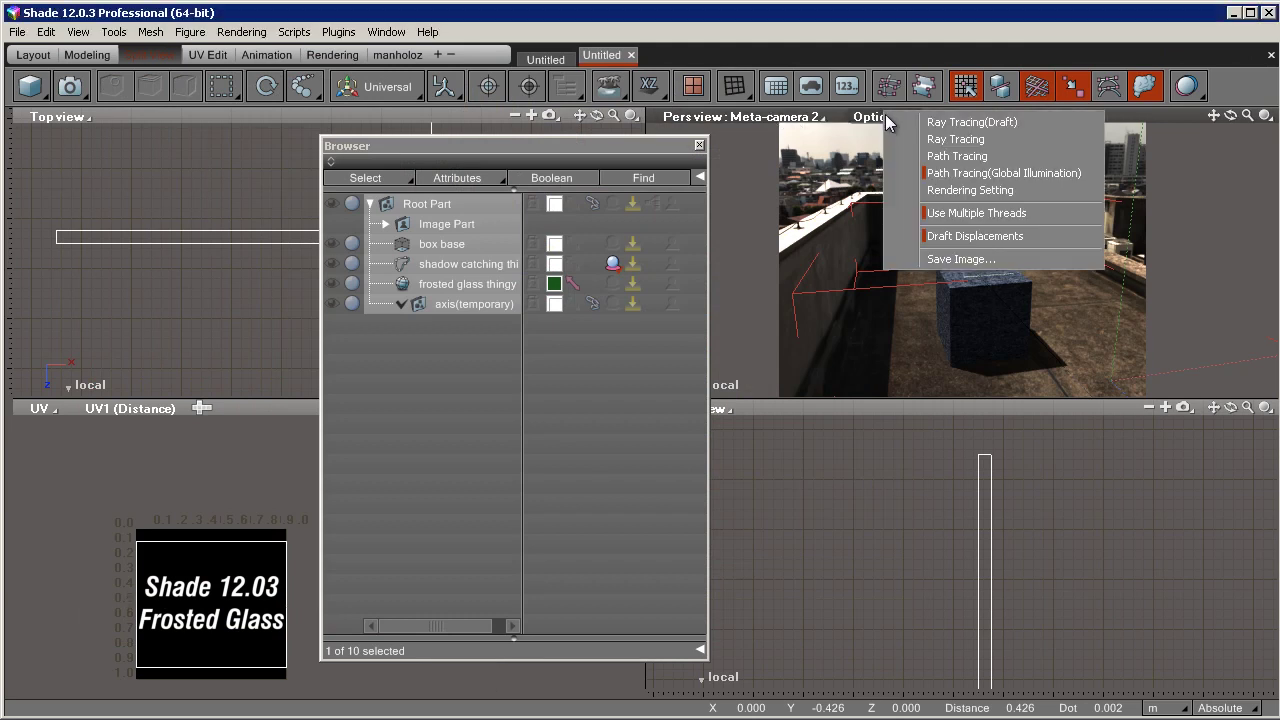
{"action": "left_click", "coordinate": [963, 190]}
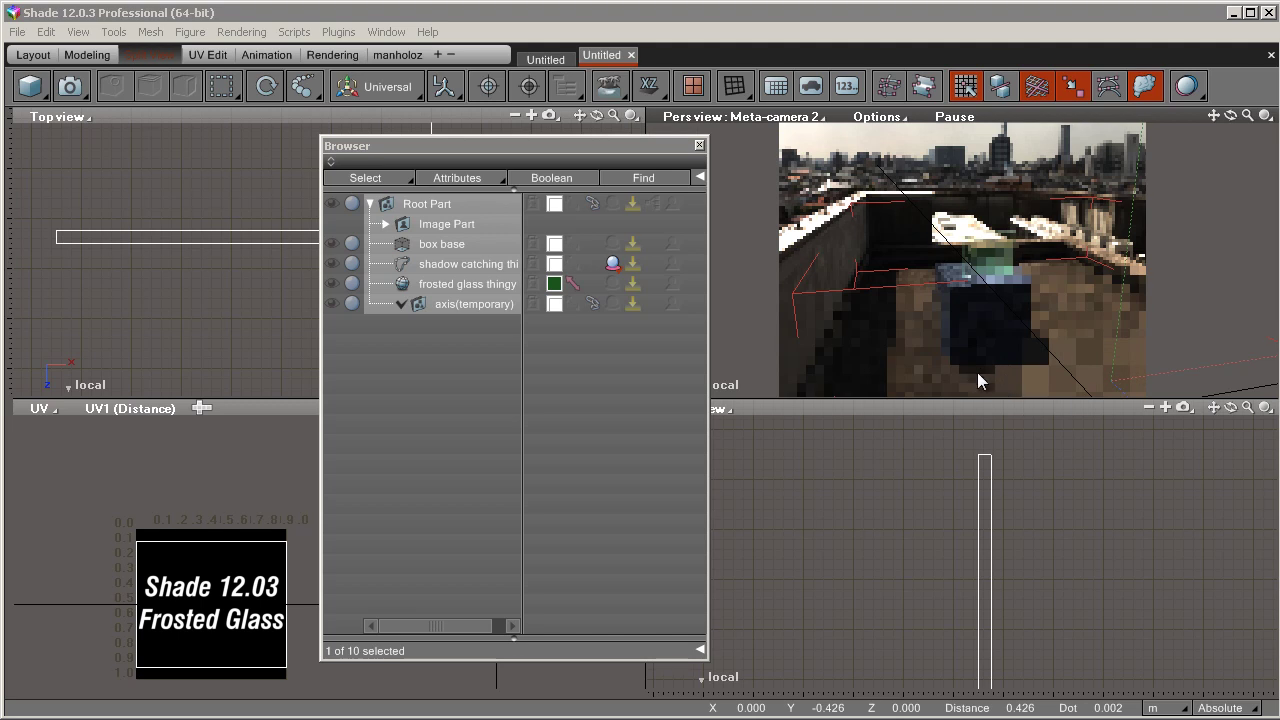
{"action": "left_click", "coordinate": [1057, 446]}
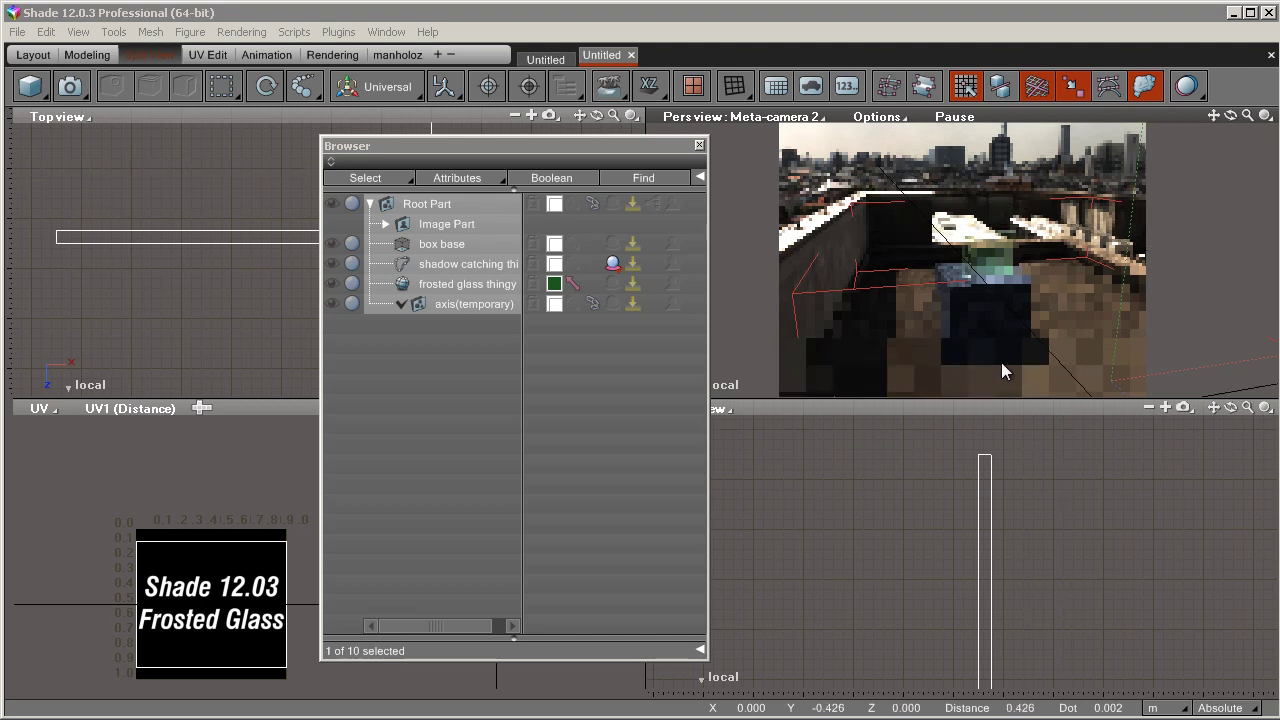
{"action": "left_click", "coordinate": [1123, 387]}
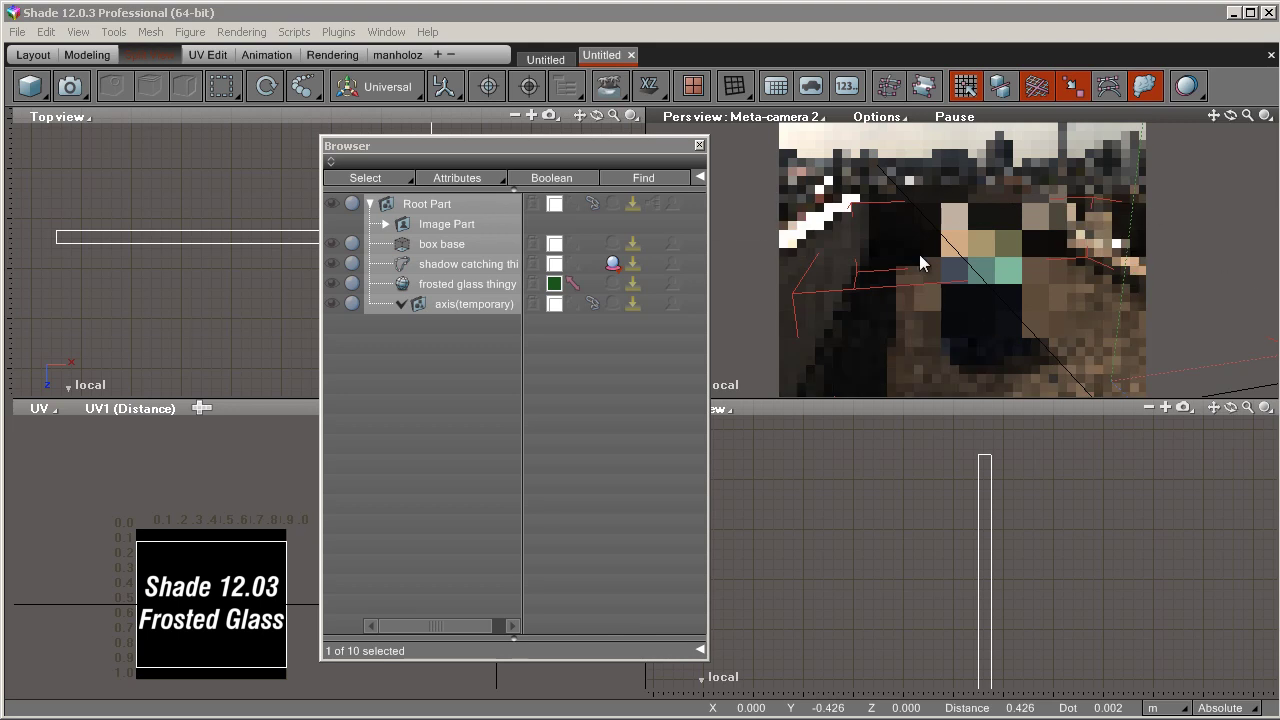
Pause the preview and set the distant light's shadow to 0.95.
{"action": "left_click", "coordinate": [953, 116]}
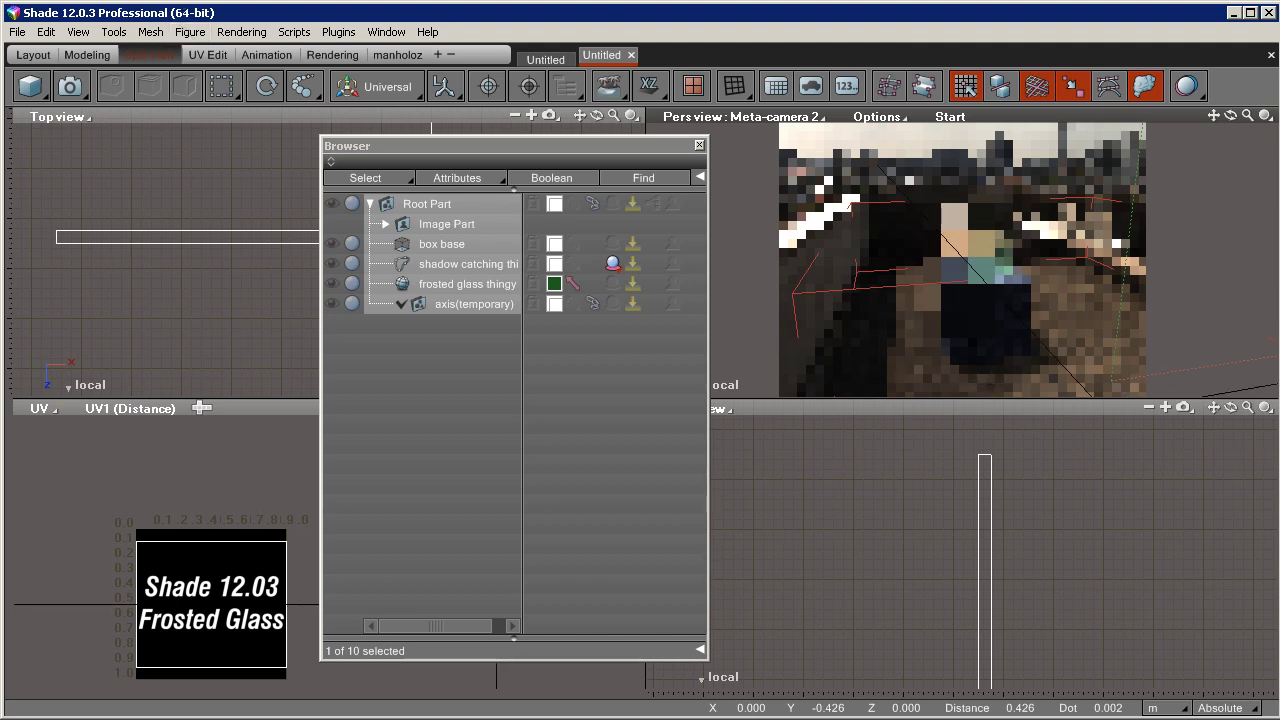
{"action": "left_click_drag", "start_coordinate": [1279, 30], "coordinate": [976, 30]}
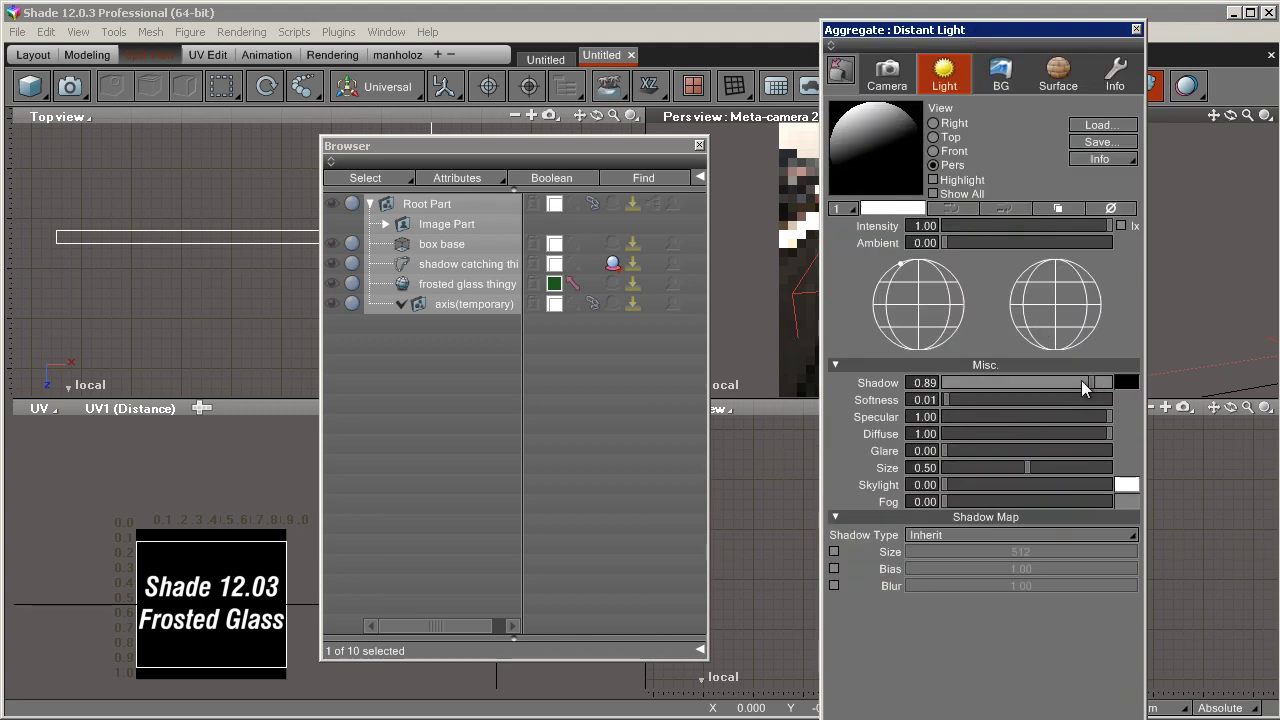
{"action": "left_click_drag", "start_coordinate": [1089, 380], "coordinate": [1099, 382]}
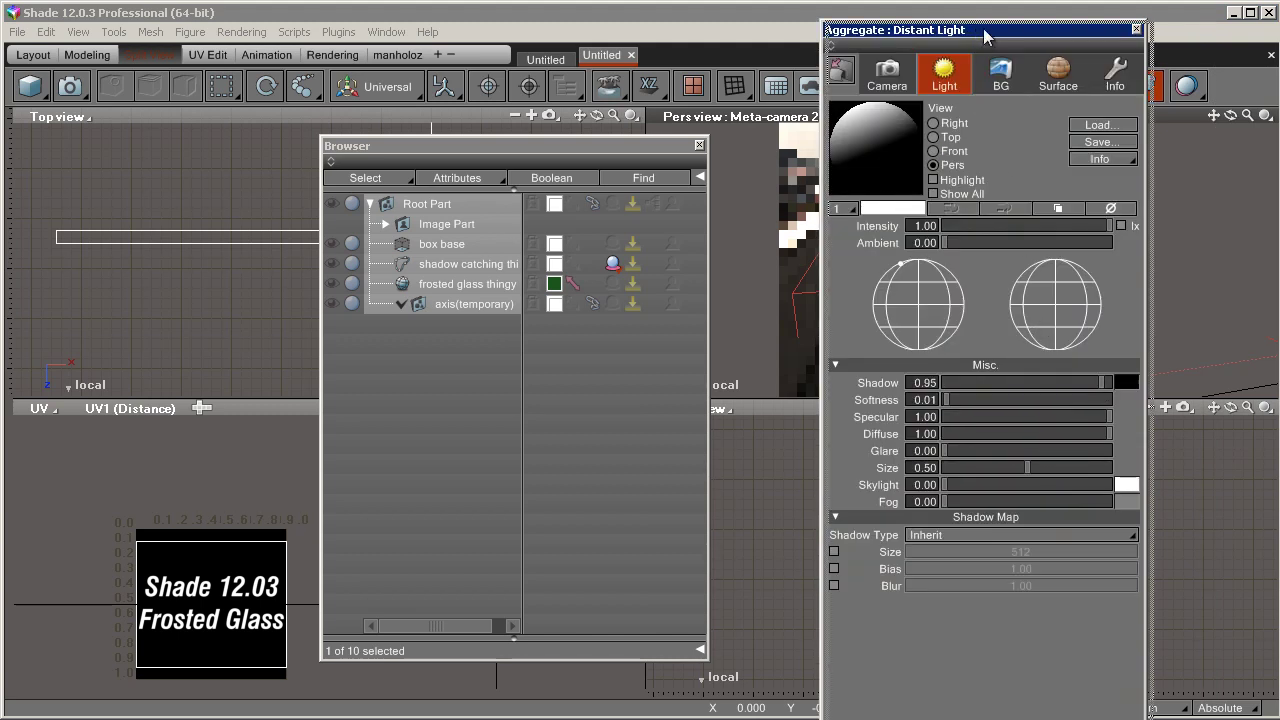
{"action": "left_click", "coordinate": [1136, 29]}
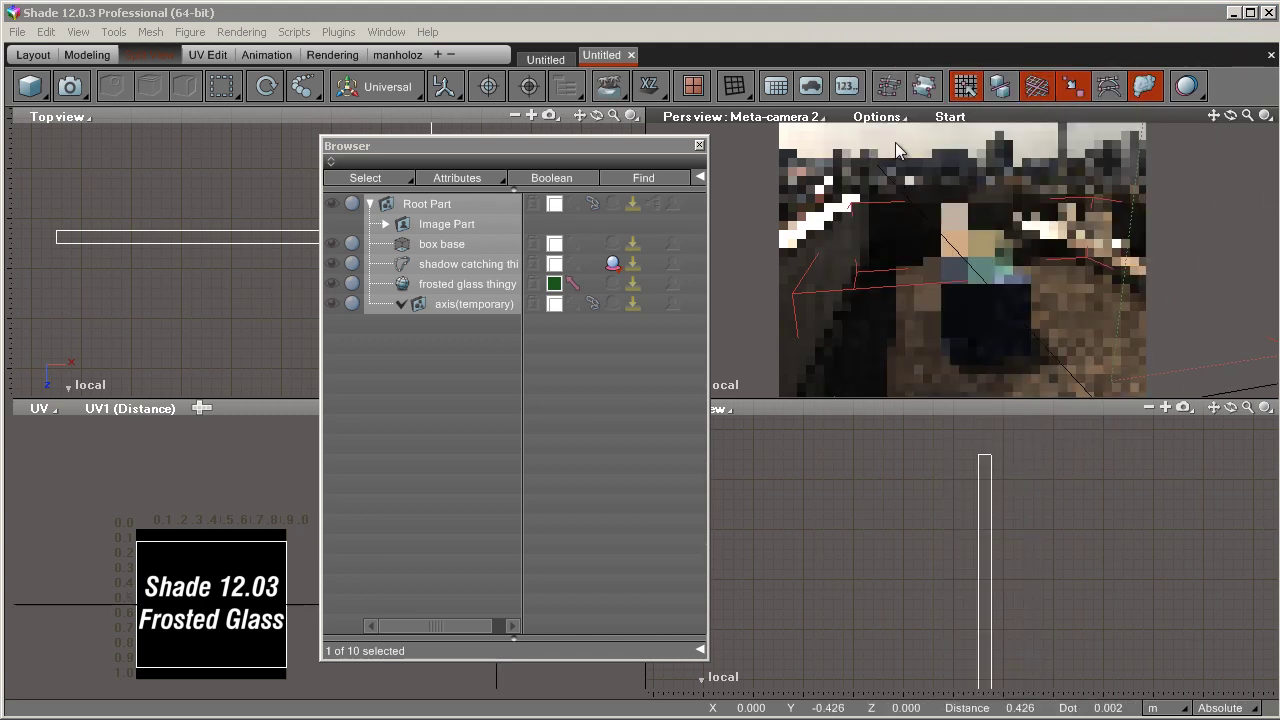
Restart the preview briefly, pause it again, and start rendering the whole scene.
{"action": "left_click", "coordinate": [950, 117]}
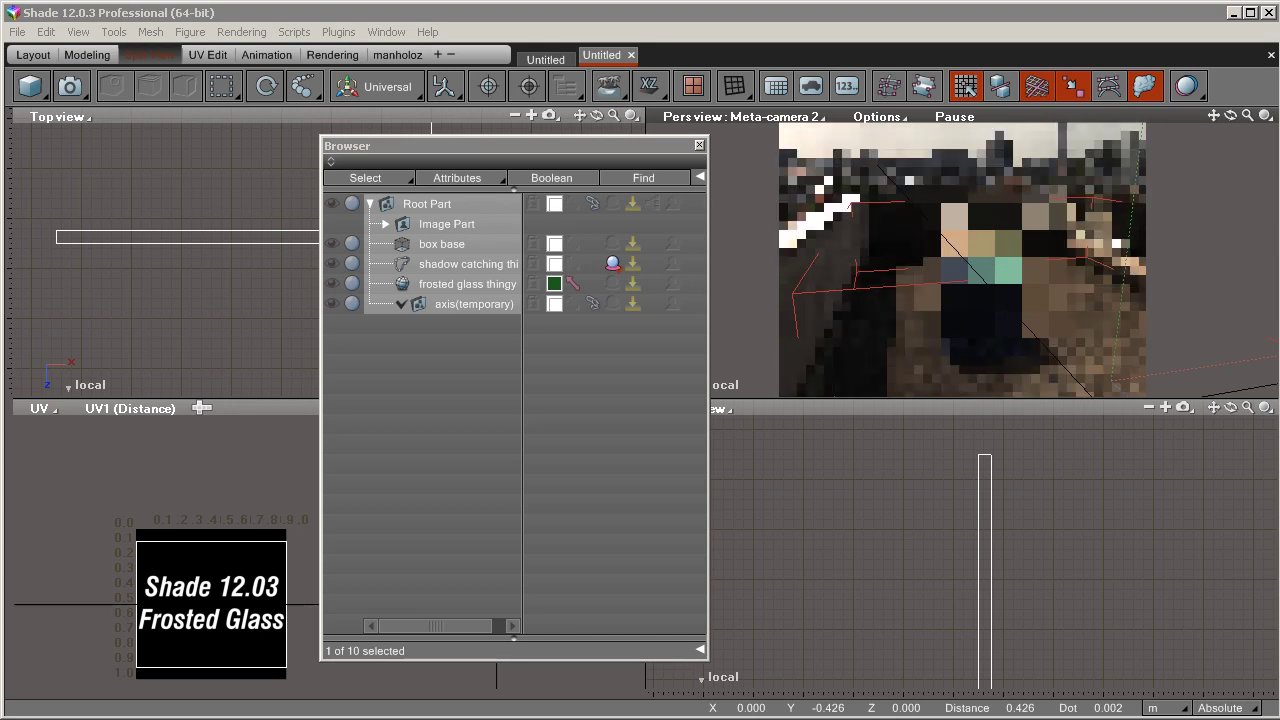
{"action": "left_click", "coordinate": [948, 117]}
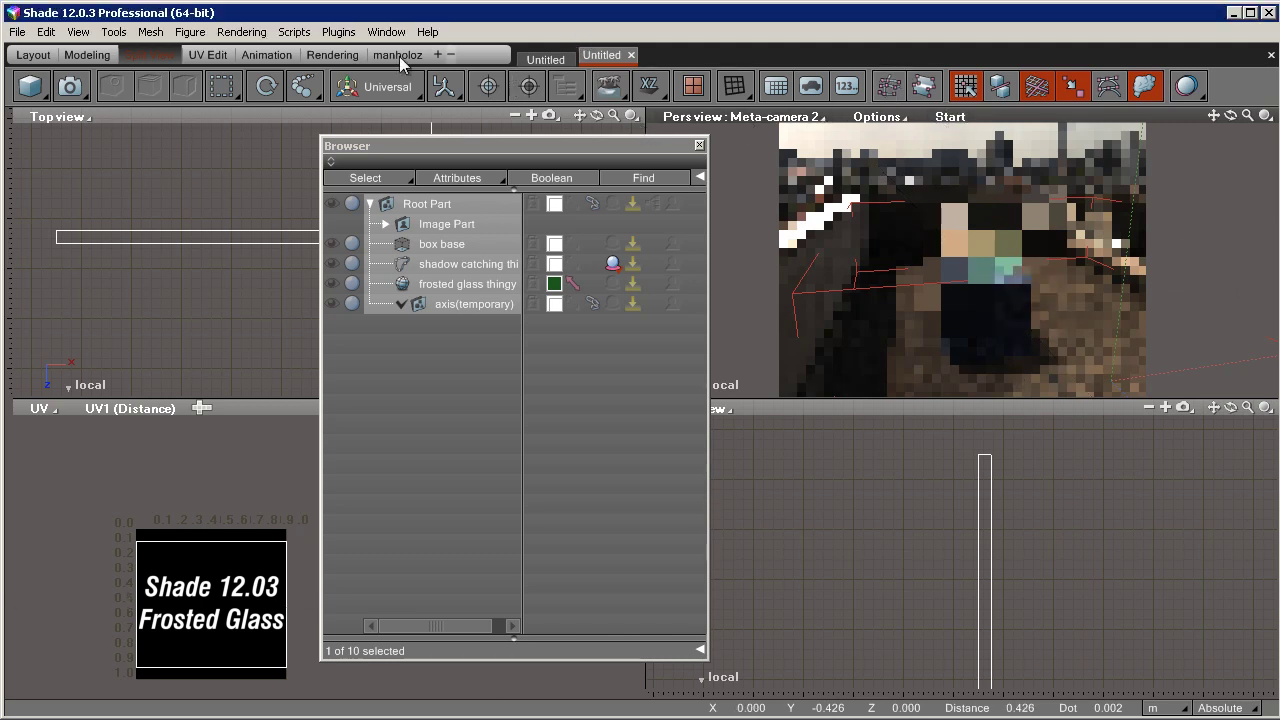
{"action": "left_click", "coordinate": [233, 40]}
{"action": "left_click", "coordinate": [266, 70]}
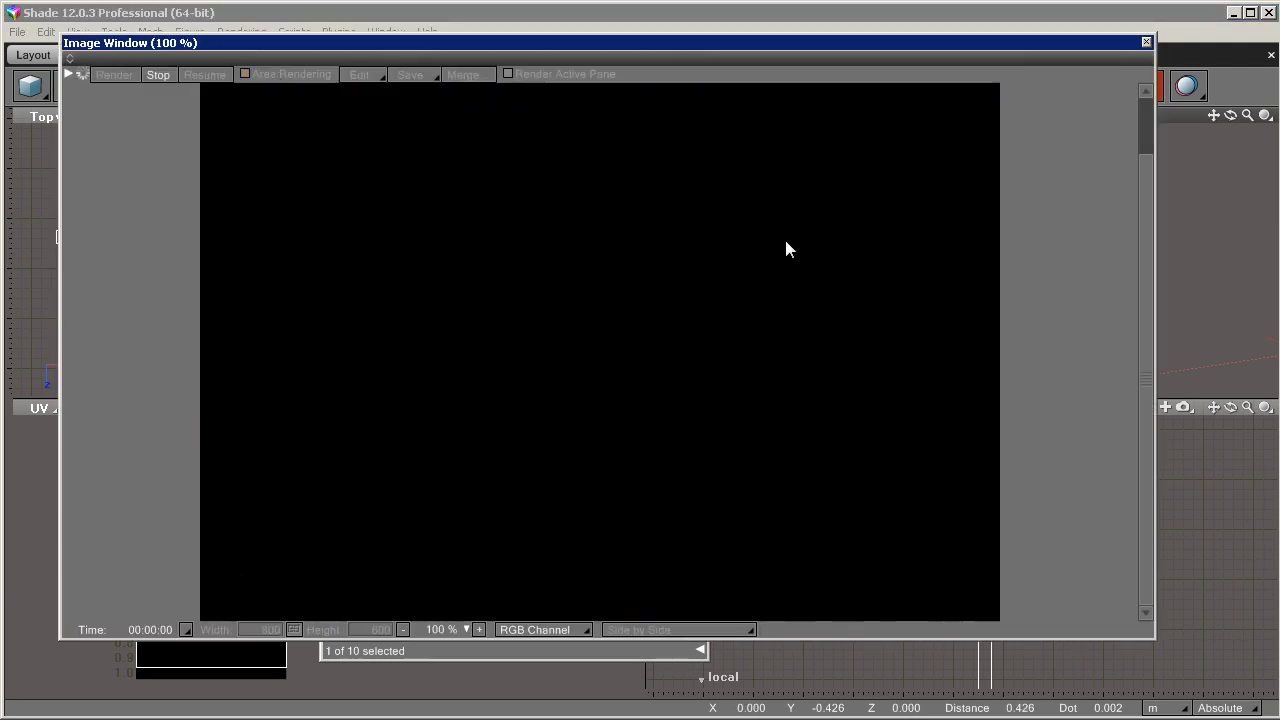